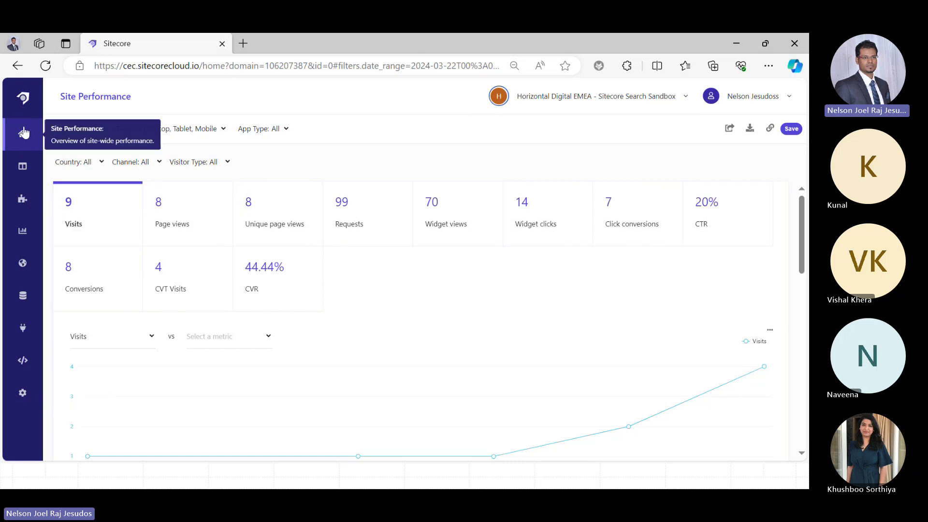
View the Manage Users list in Administration and return to the Administration overview.
left_click(23, 395)
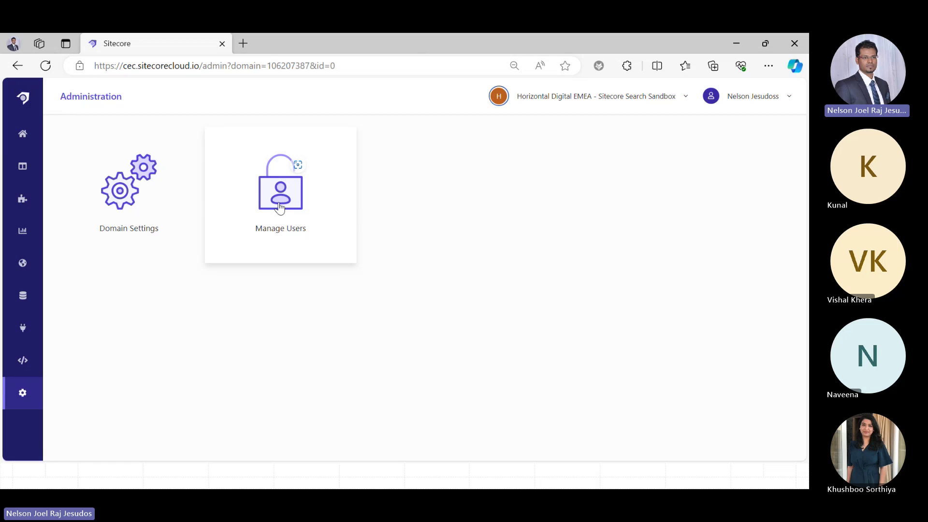
left_click(280, 208)
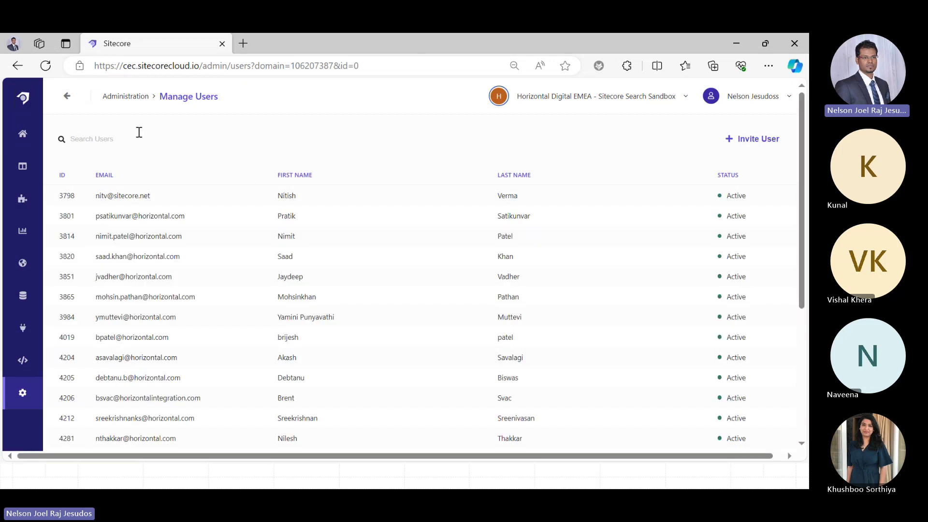
left_click(67, 96)
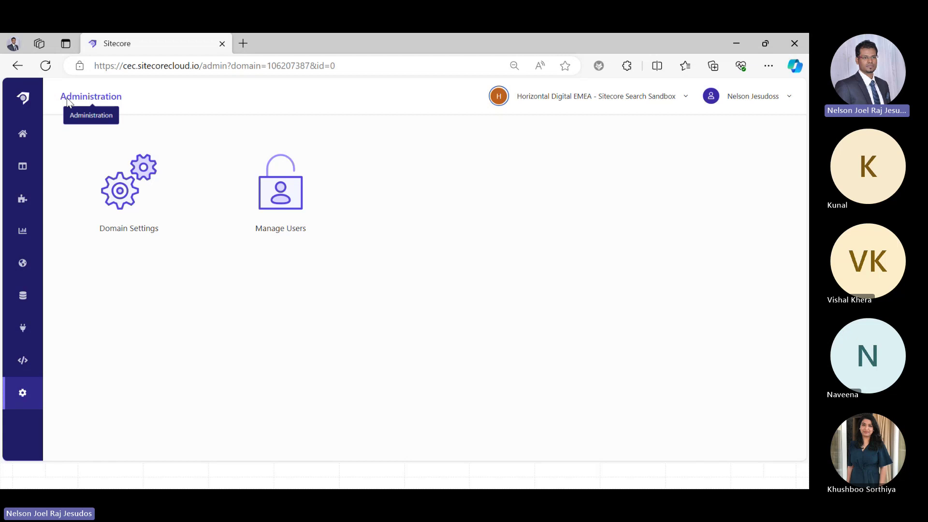
Open the domain settings and review the list of attributes, closing the image_url attribute without saving.
left_click(139, 199)
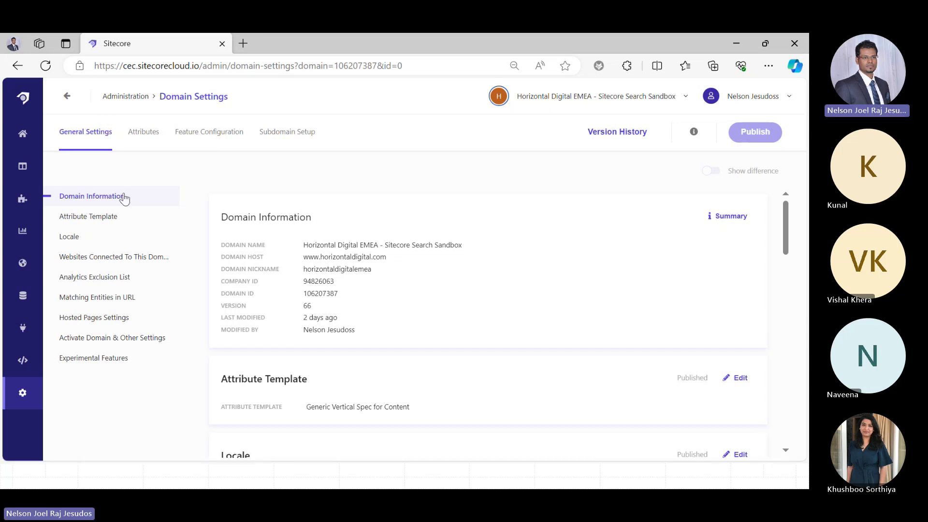
left_click(147, 137)
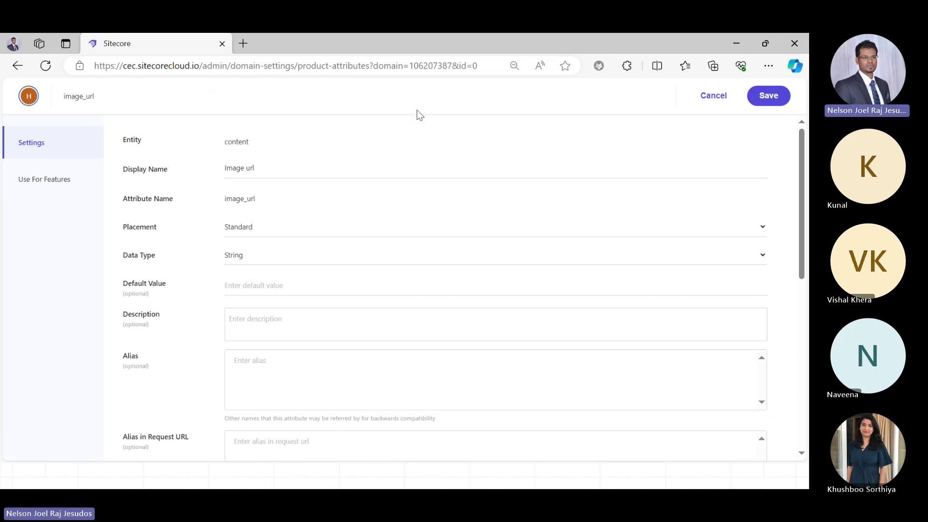
left_click(714, 96)
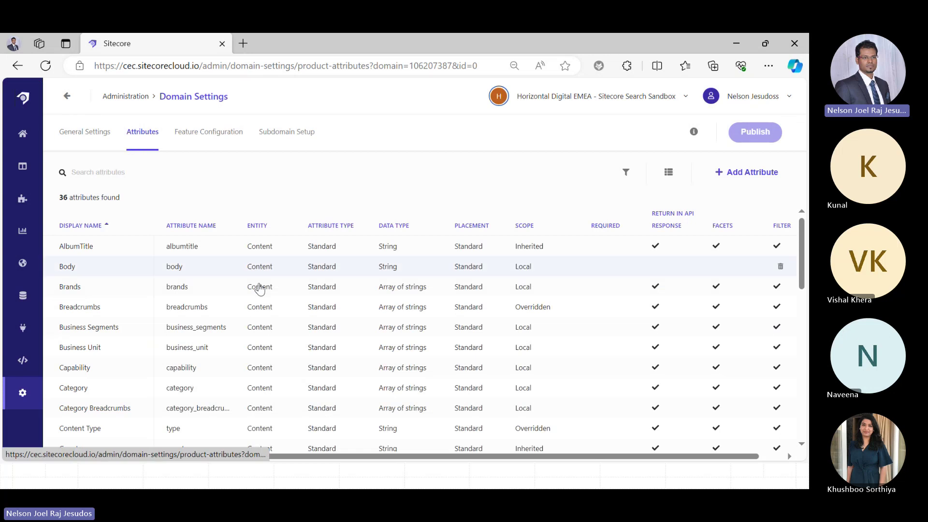
scroll(305, 311, "down", 5)
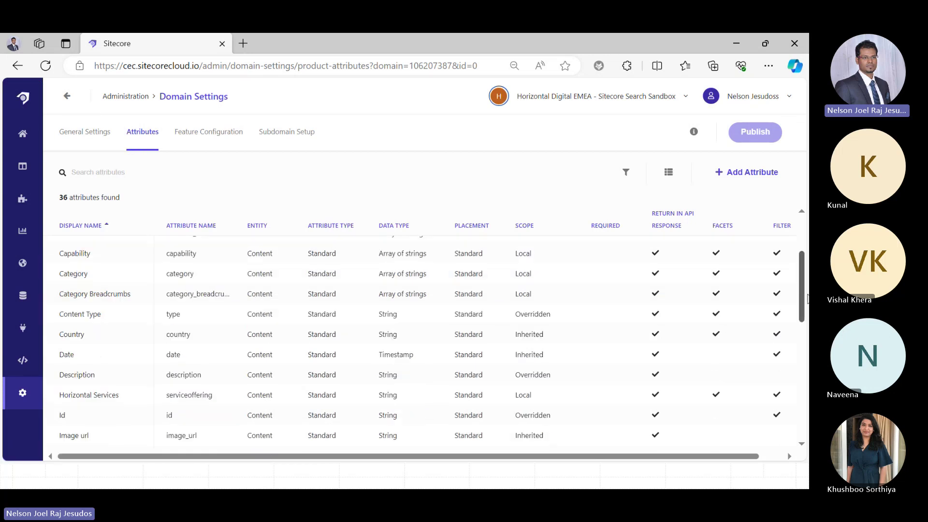
scroll(349, 320, "up", 4)
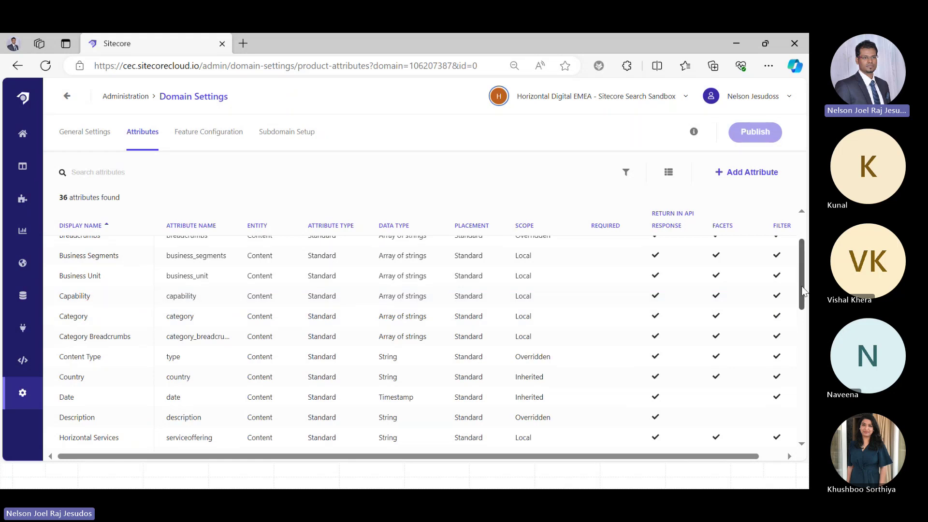
left_click_drag(801, 277, 801, 256)
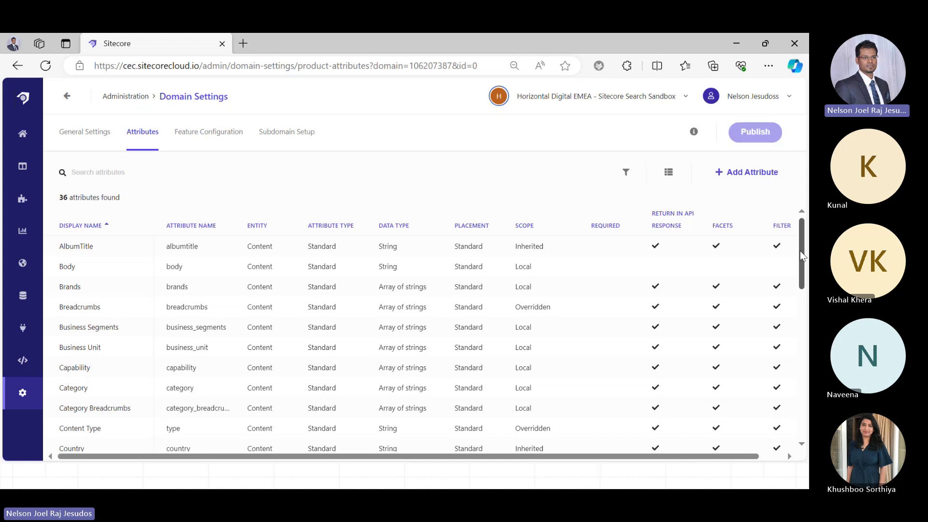
left_click(736, 175)
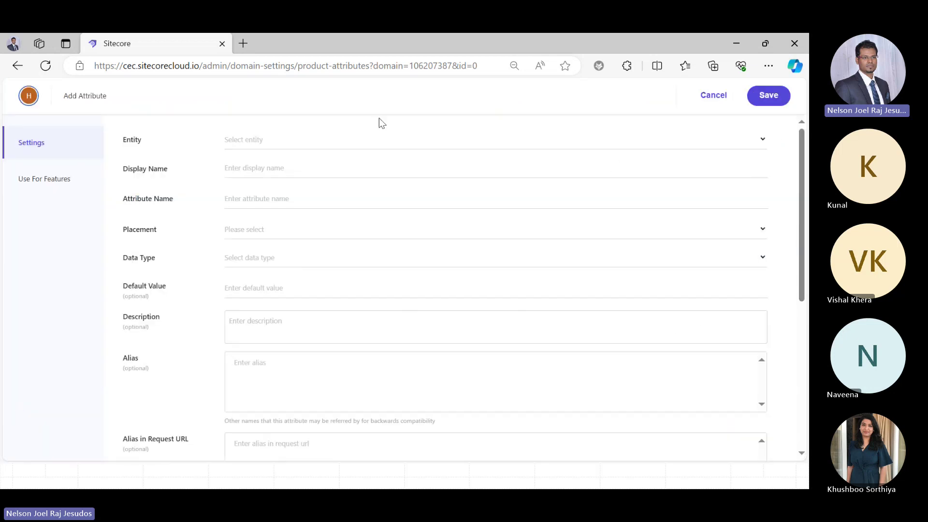
left_click(263, 144)
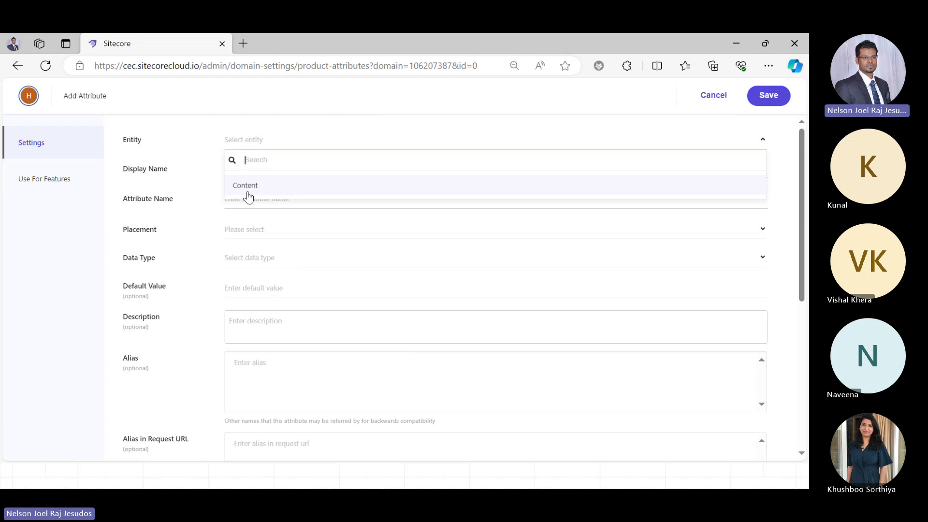
left_click(285, 120)
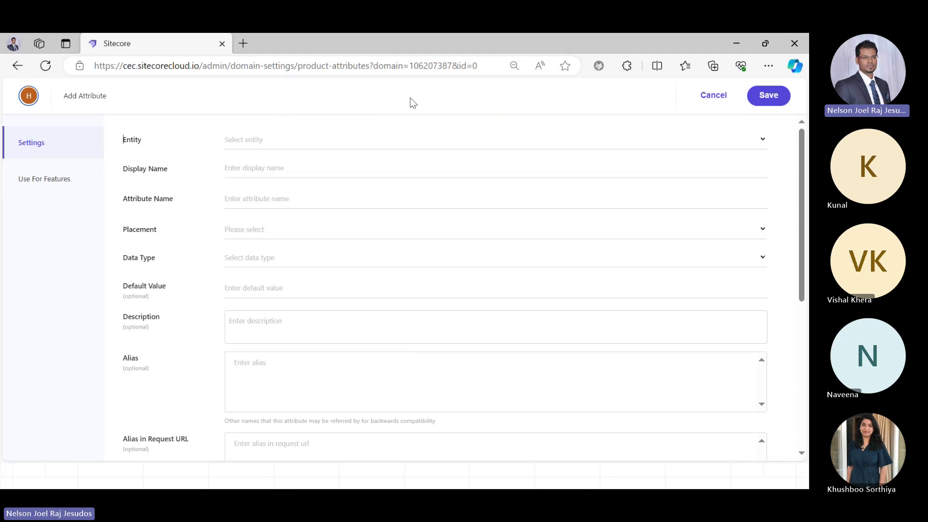
left_click(705, 99)
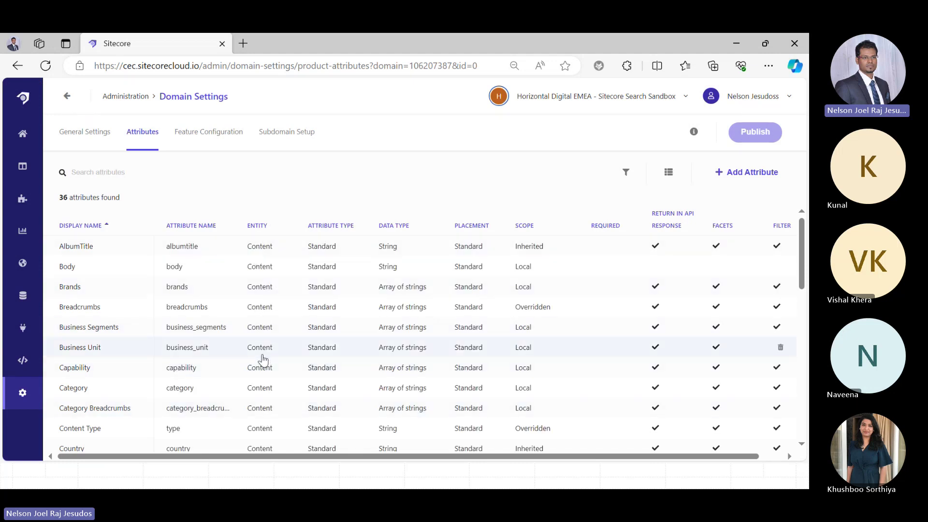
Start a new attribute for the Content entity with the display name Test.
left_click(748, 174)
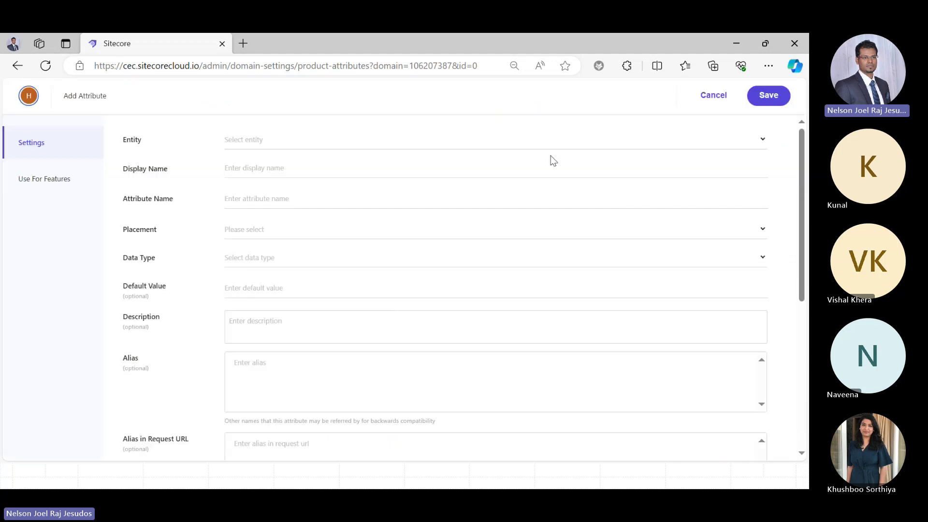
left_click(266, 146)
left_click(256, 187)
left_click(249, 169)
type("ss")
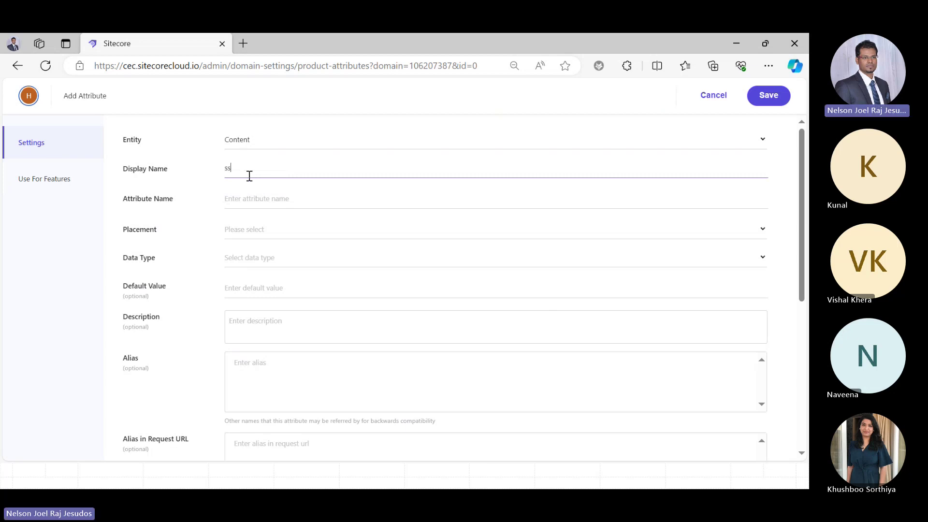
key("BackSpace")
key("BackSpace")
type("Test")
left_click(245, 198)
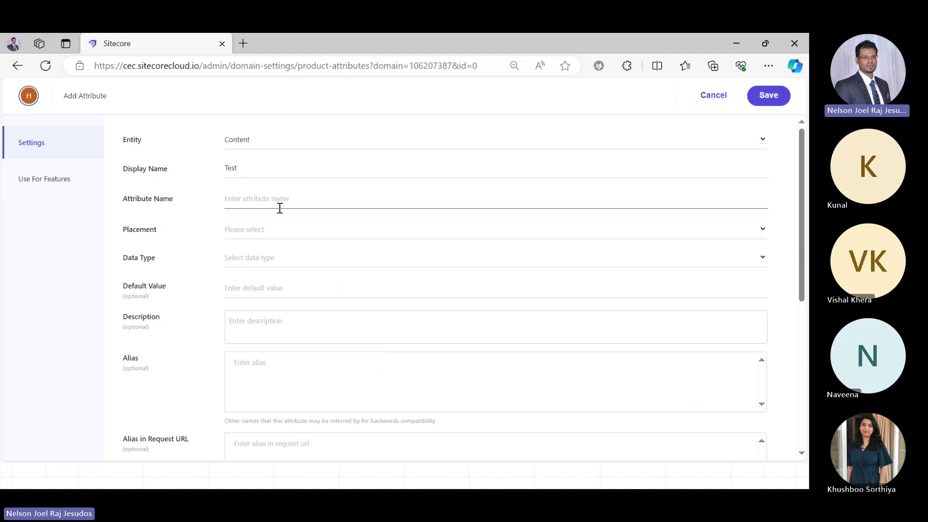
View the available data types for the new Test attribute without choosing one.
left_click(252, 260)
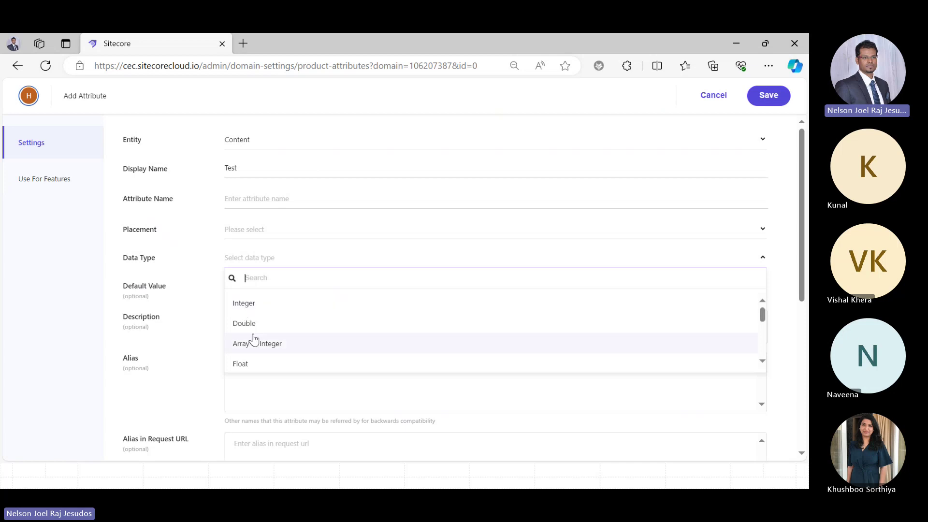
left_click(185, 336)
left_click(293, 332)
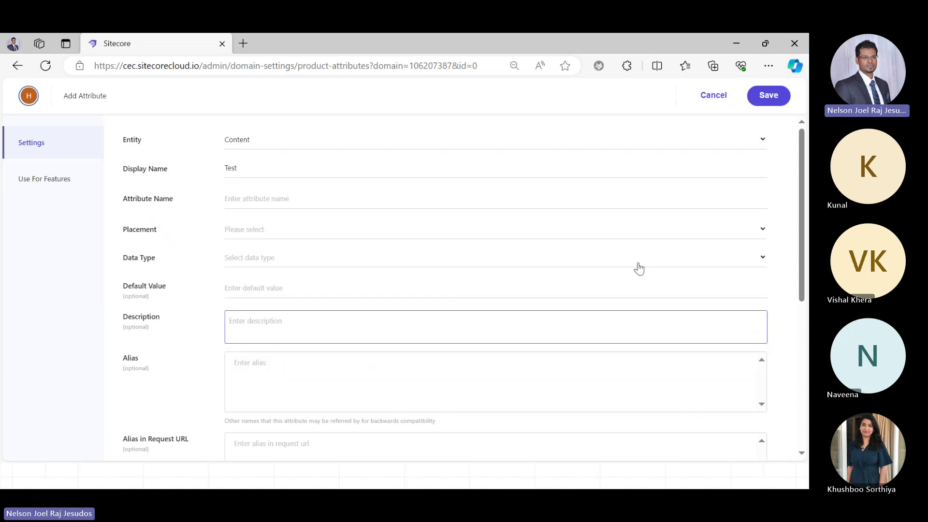
Review the new attribute's Mark as, Properties and Use For Features options, and discard the attribute.
left_click(801, 184)
left_click_drag(801, 185, 803, 331)
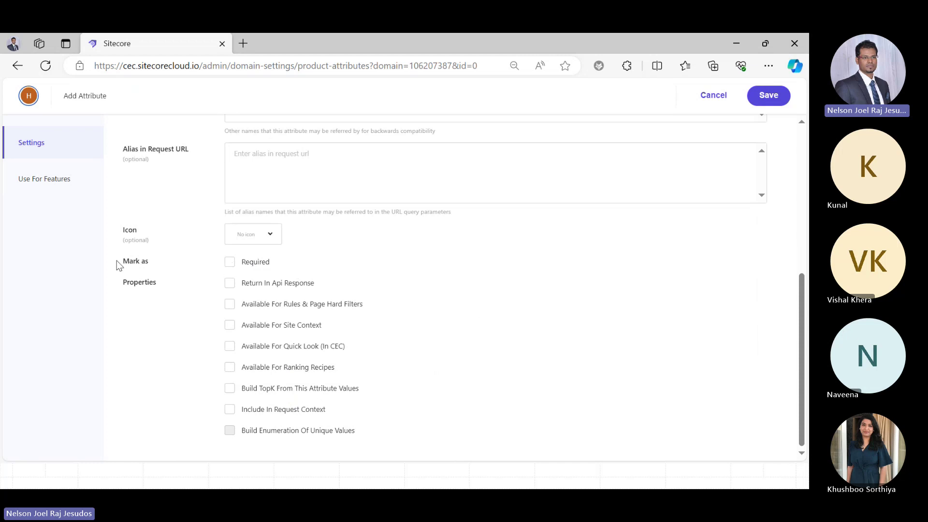
left_click_drag(118, 262, 292, 271)
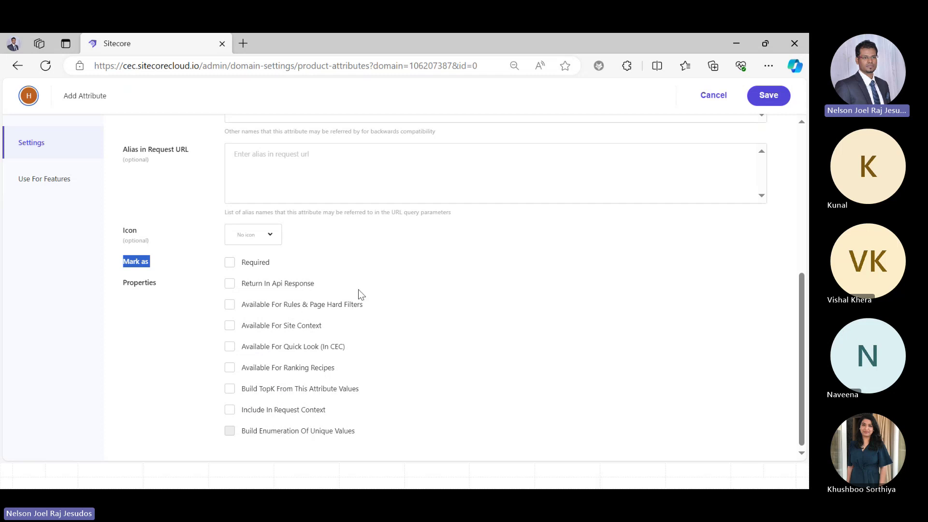
left_click_drag(803, 309, 800, 154)
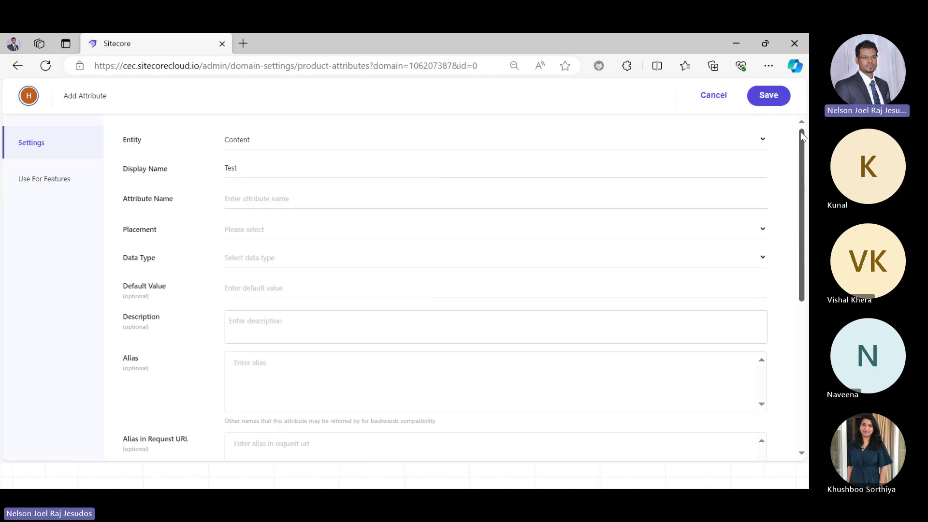
left_click(51, 184)
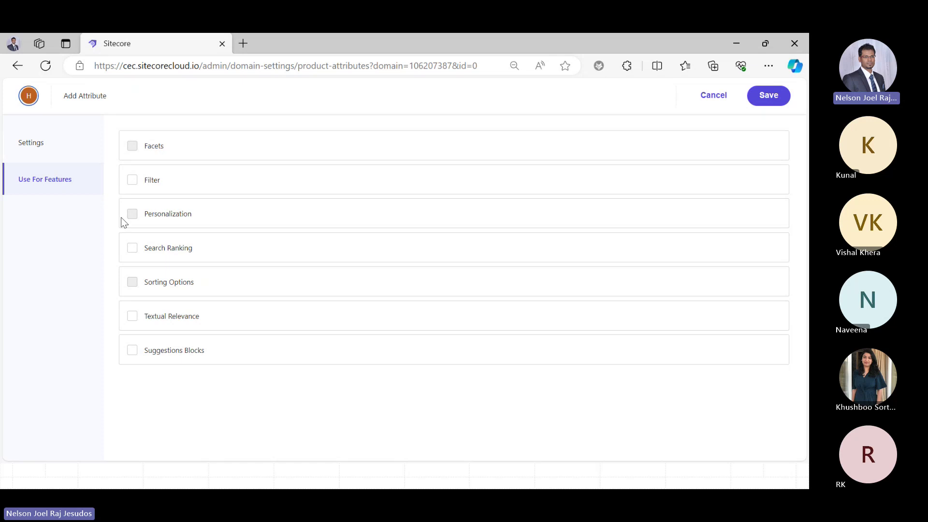
left_click(714, 97)
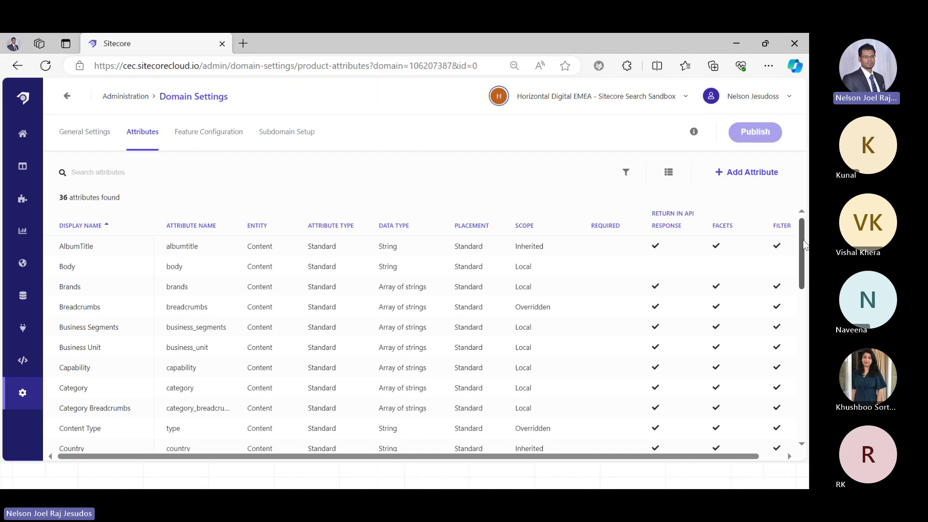
Inspect the settings and data type of the existing Image url attribute, and close it without saving.
left_click_drag(803, 243, 804, 324)
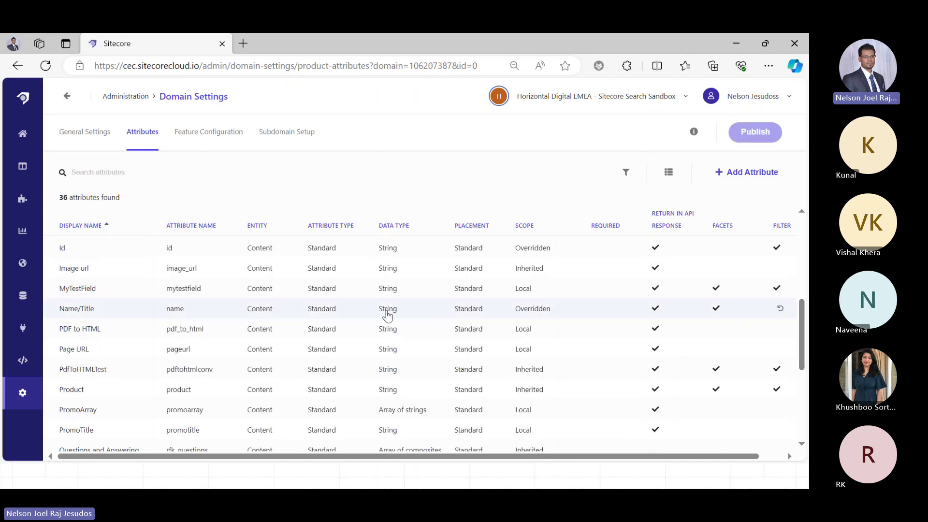
left_click_drag(209, 271, 167, 276)
left_click(168, 276)
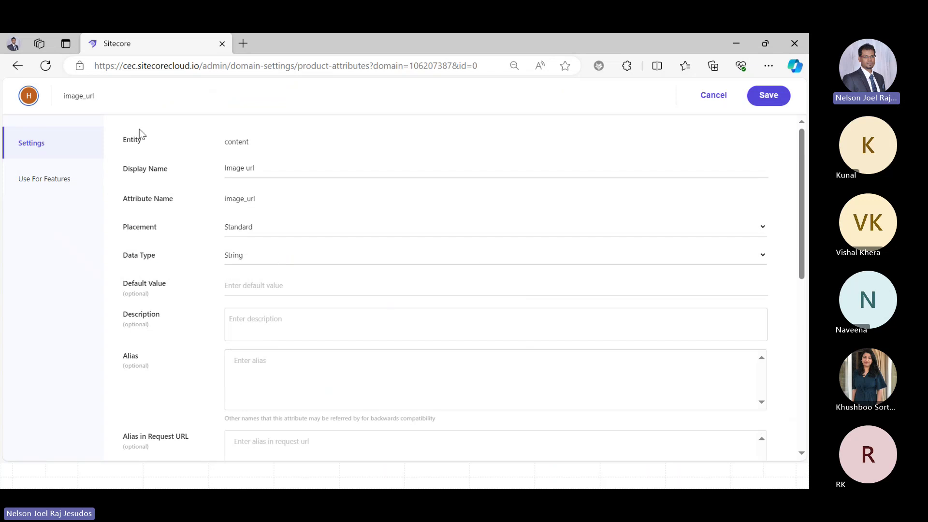
left_click(241, 254)
left_click(714, 95)
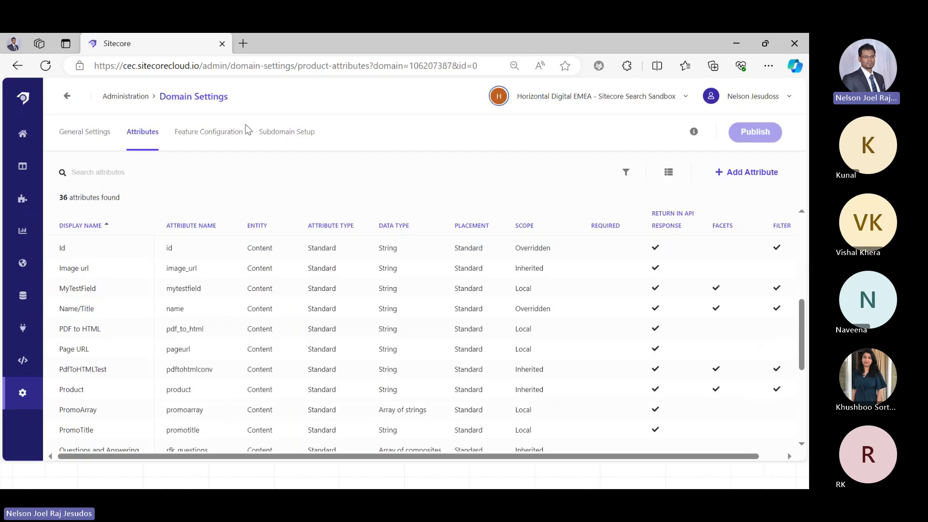
Review the features listed in the domain's Feature Configuration, checking back on the attributes list once.
left_click(216, 137)
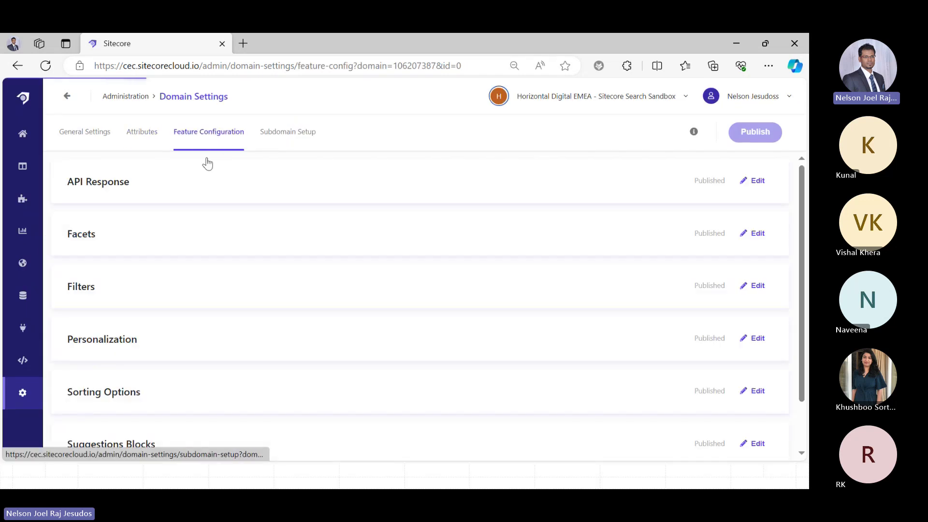
left_click(140, 135)
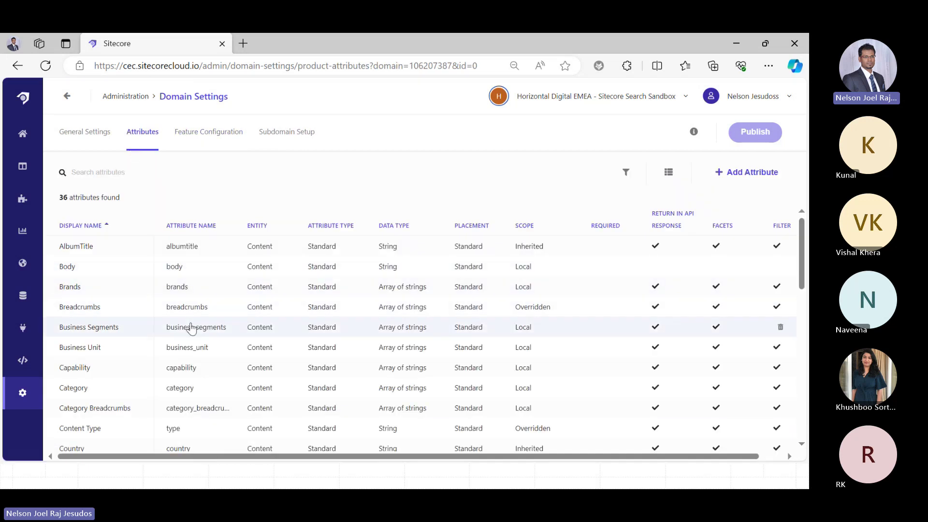
left_click(203, 136)
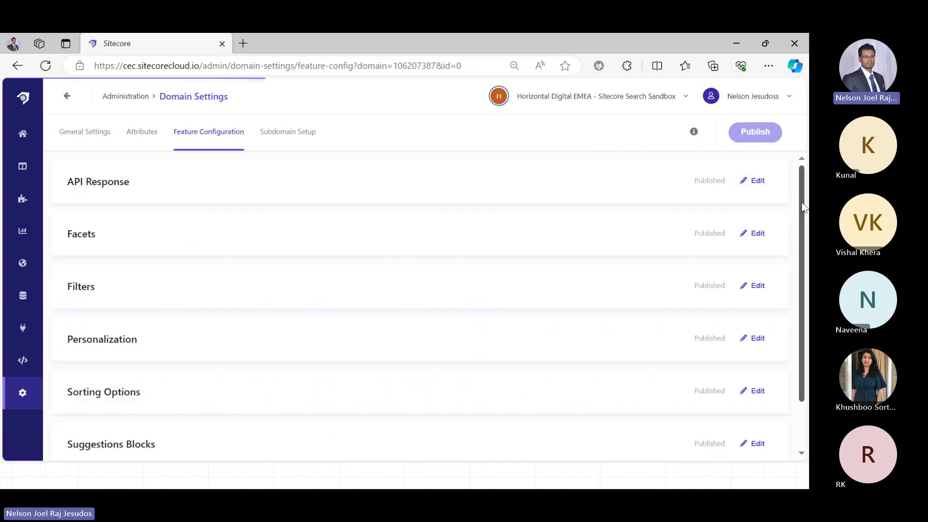
scroll(802, 207, "down", 1)
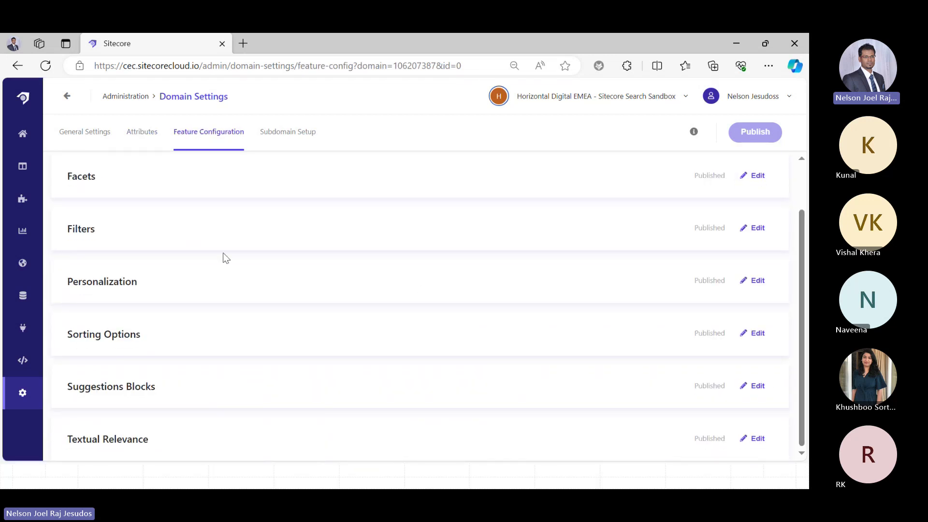
Open the Facets feature configuration and inspect the MyTestField facet's label, ID, aggregation type, operator and max settings.
left_click(142, 177)
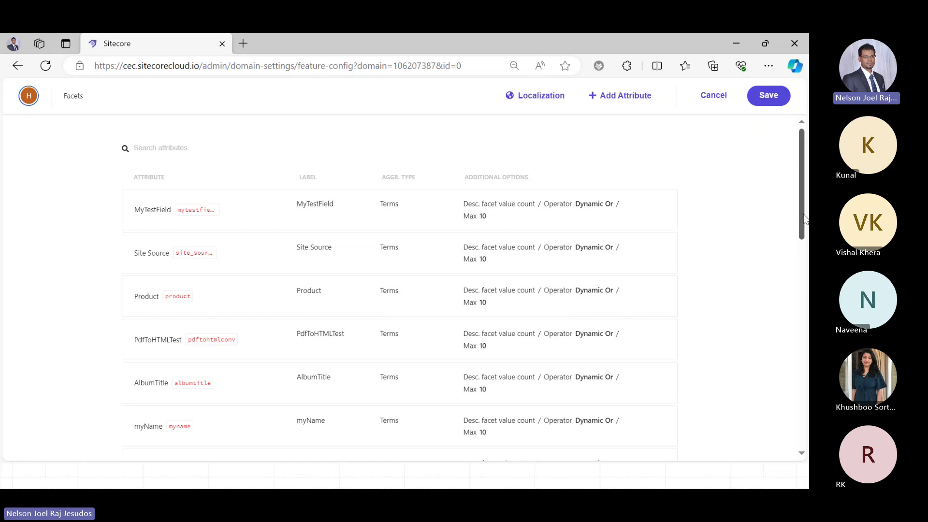
mouse_move(804, 218)
left_mouse_down()
mouse_move(803, 354)
mouse_move(804, 217)
left_mouse_up()
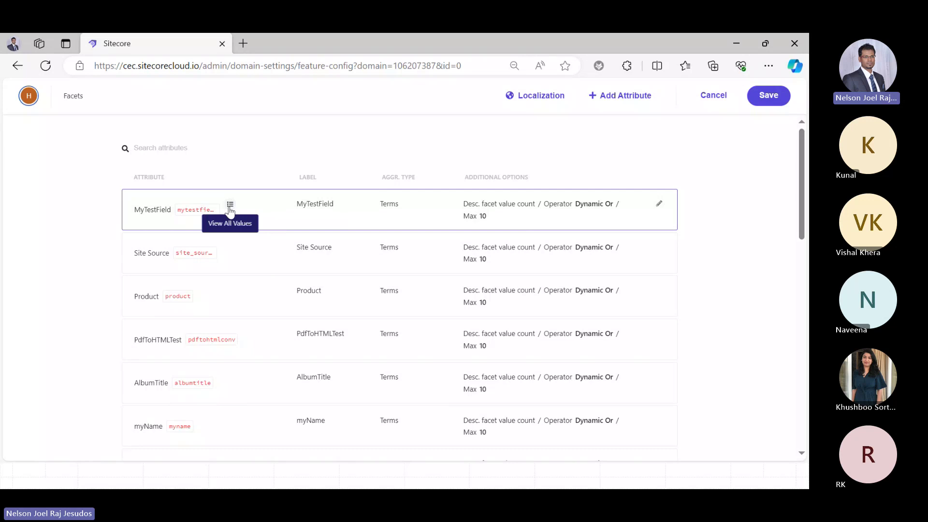
left_click(659, 204)
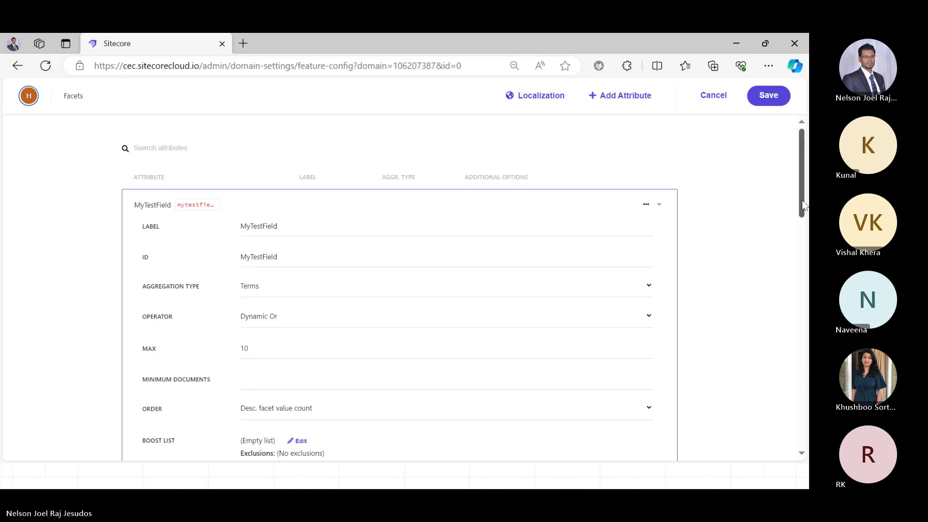
scroll(786, 219, "down", 4)
scroll(802, 198, "up", 4)
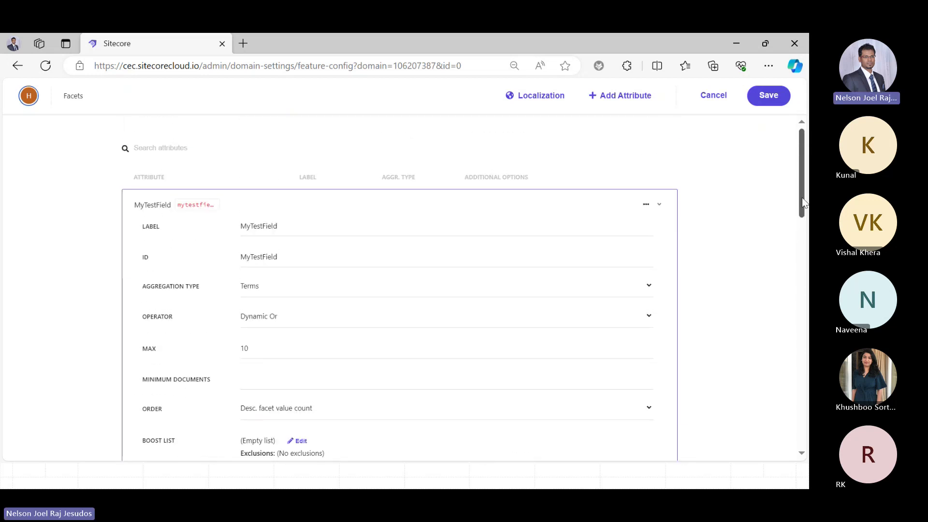
left_click(494, 293)
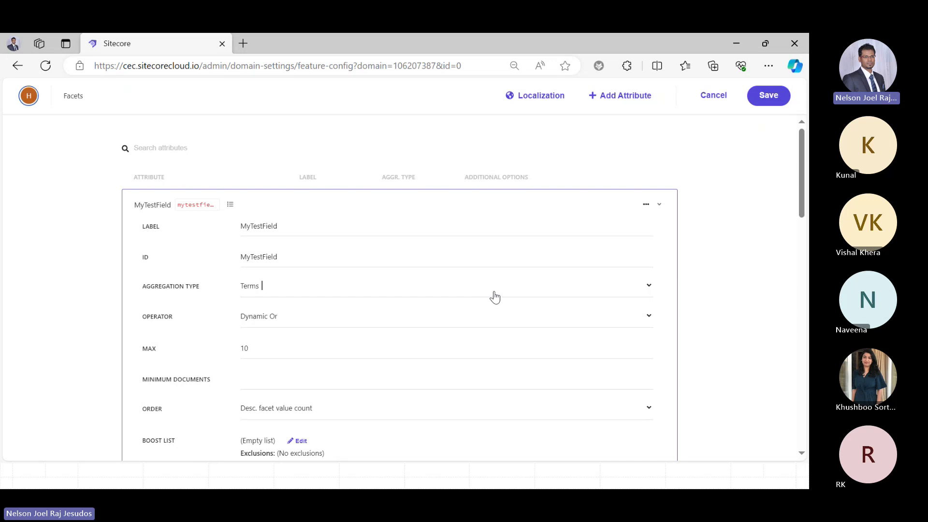
left_click(576, 353)
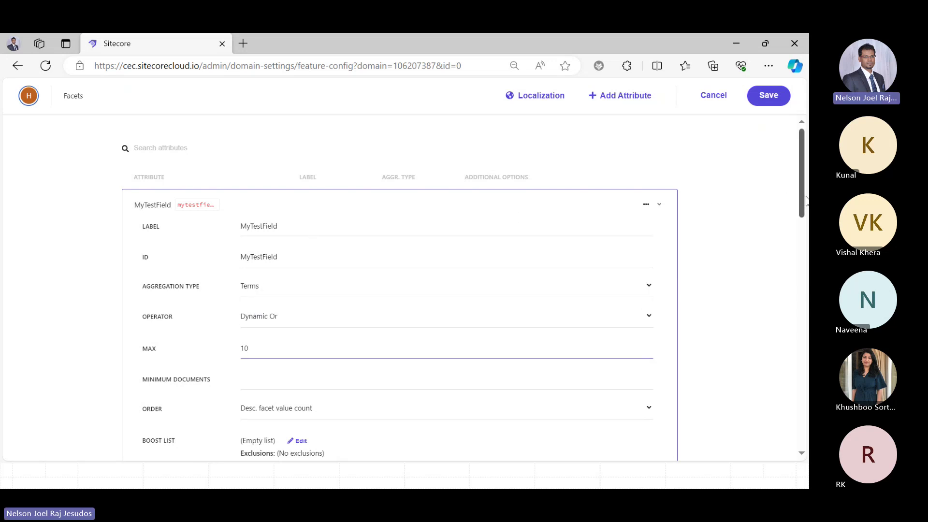
left_click_drag(805, 200, 806, 228)
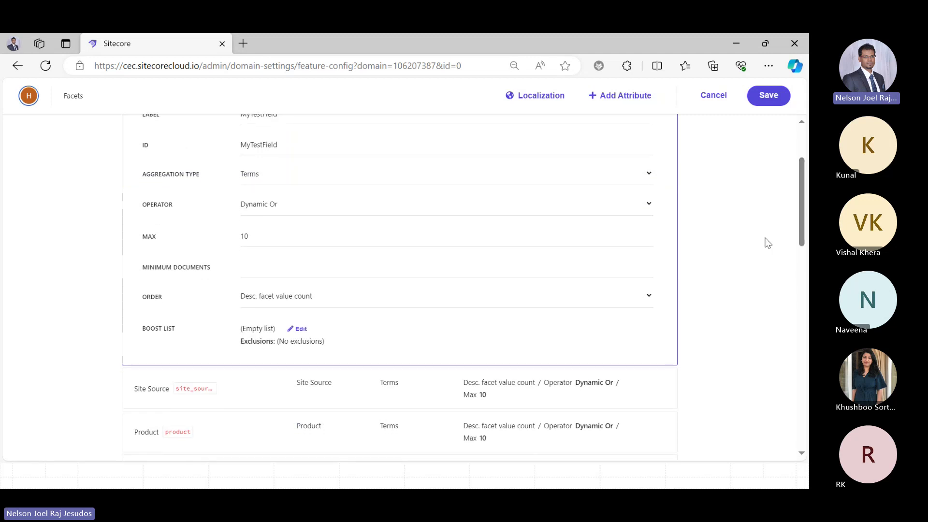
View the MyTestField facet's Order options, look through the remaining facet attributes, and close the Facets configuration without saving.
left_click(646, 297)
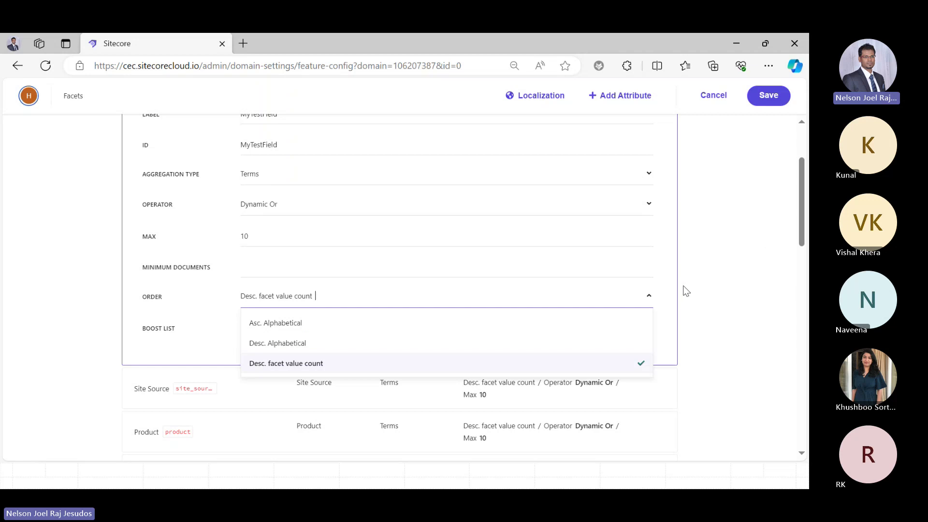
left_click(756, 259)
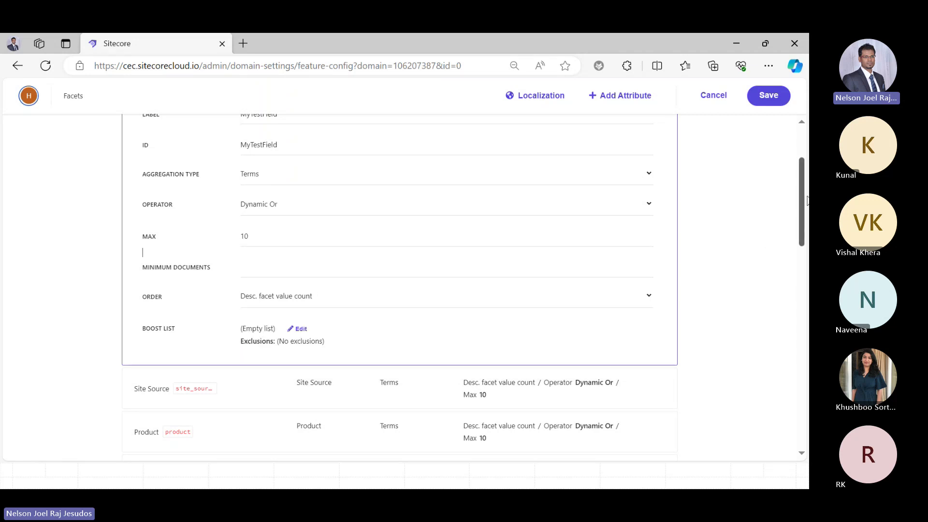
left_click_drag(806, 201, 808, 290)
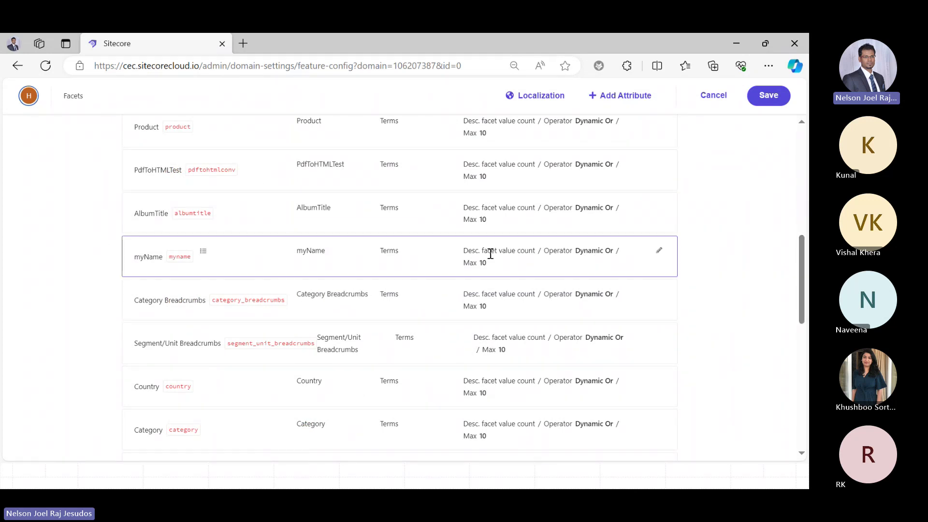
left_click_drag(801, 286, 779, 148)
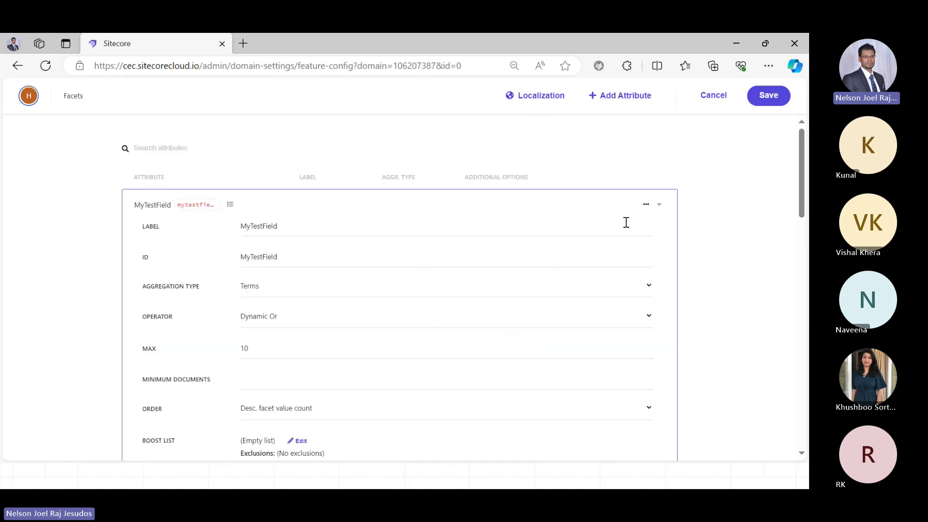
left_click(713, 95)
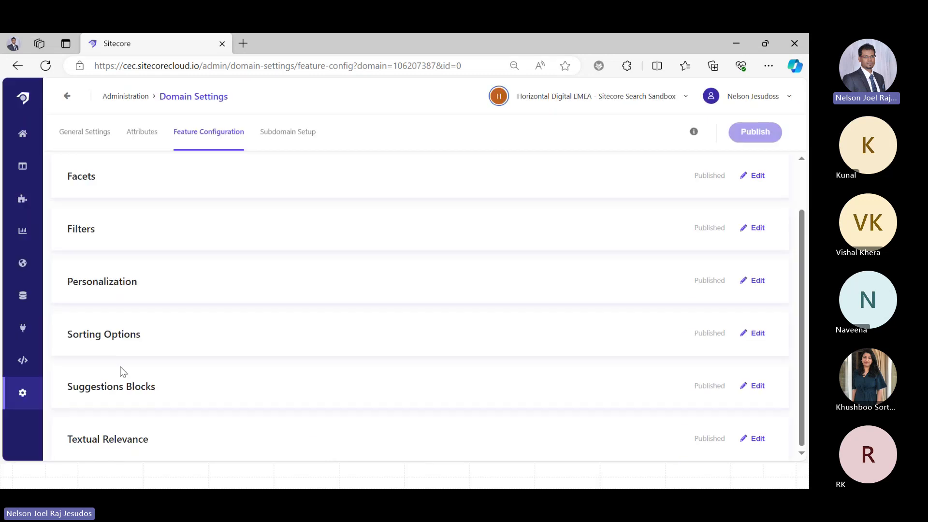
Review the Keyword suggester in Suggestions Blocks, including the attributes available for Build Suggestions From, and close it without saving.
left_click(119, 399)
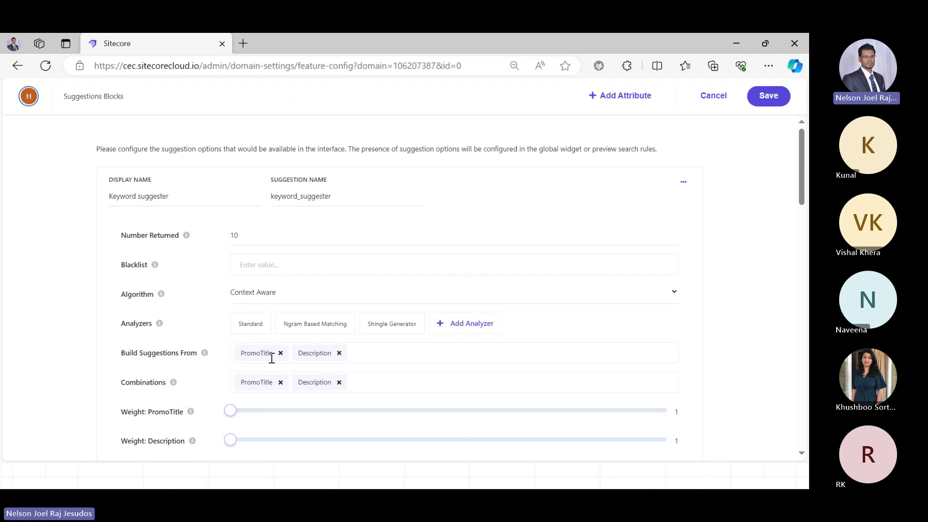
left_click(312, 352)
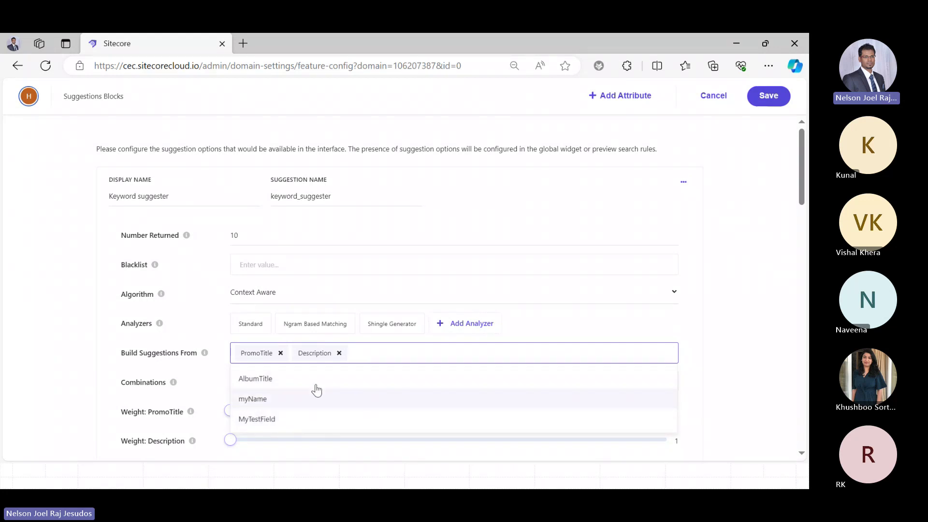
left_click(698, 327)
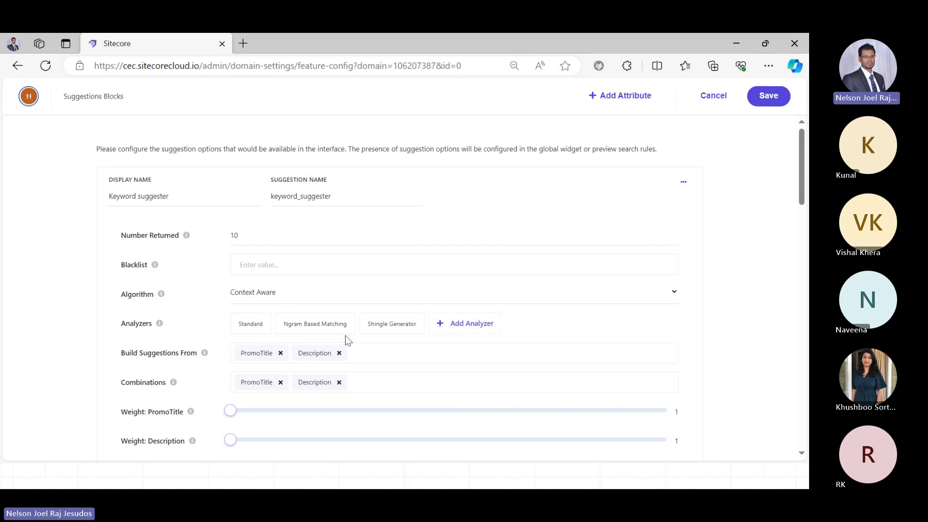
mouse_move(319, 331)
left_click_drag(803, 163, 807, 213)
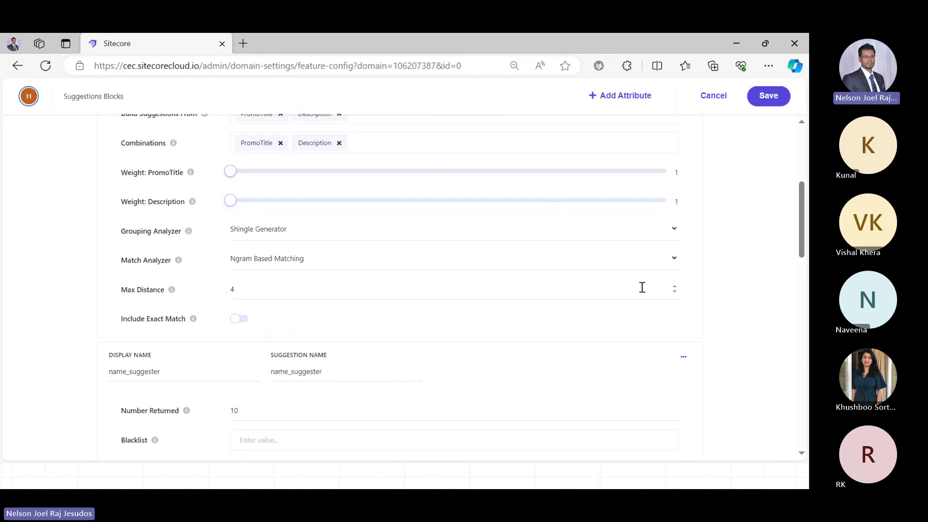
left_click_drag(807, 259, 806, 205)
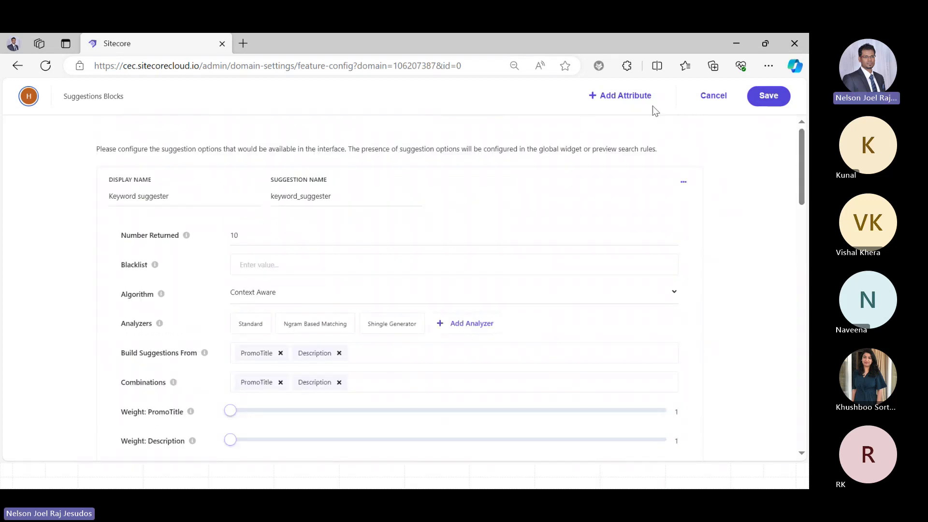
left_click(713, 96)
Review the Textual Relevance attributes, their analyzers and the action available for MyTestField, and leave without saving.
left_click(143, 454)
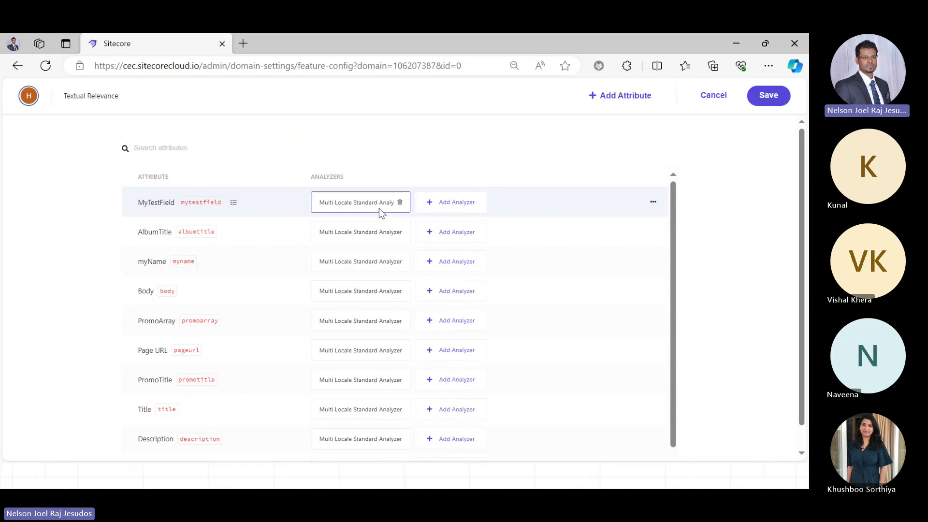
left_click(653, 203)
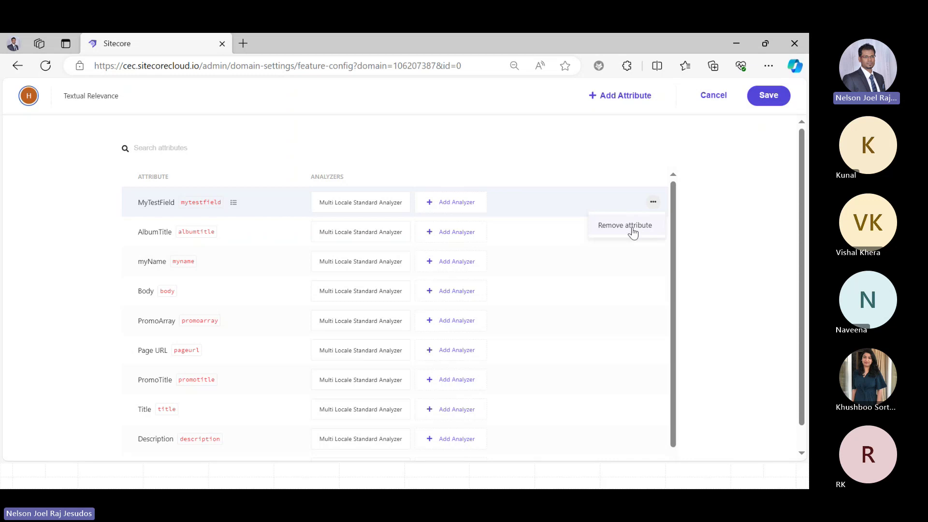
left_click(696, 255)
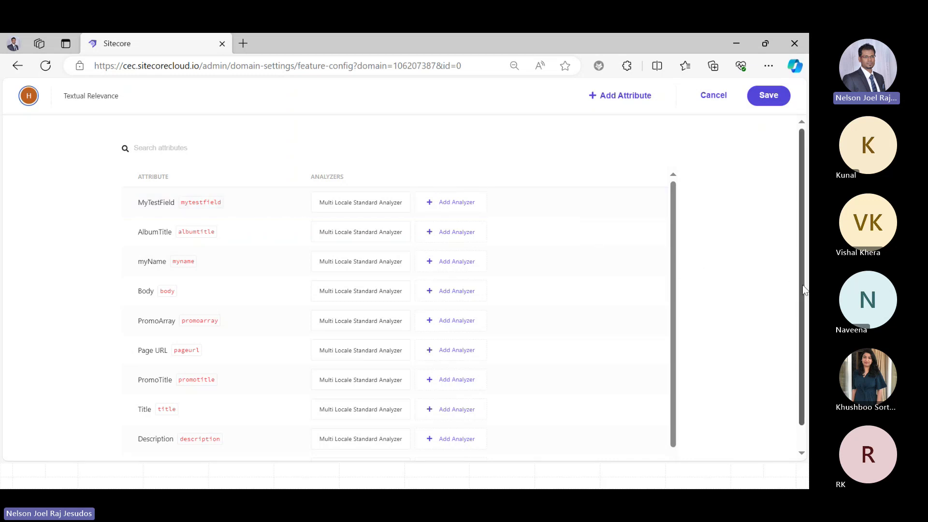
scroll(802, 291, "down", 1)
scroll(799, 249, "up", 1)
left_click(716, 99)
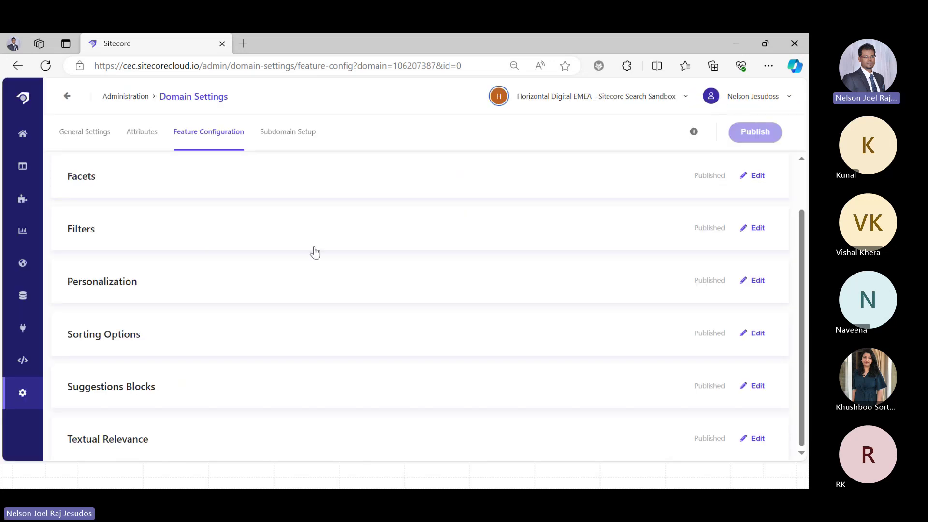
View the domain's Subdomain Setup, and open the API Explorer in Developer Resources.
left_click(281, 143)
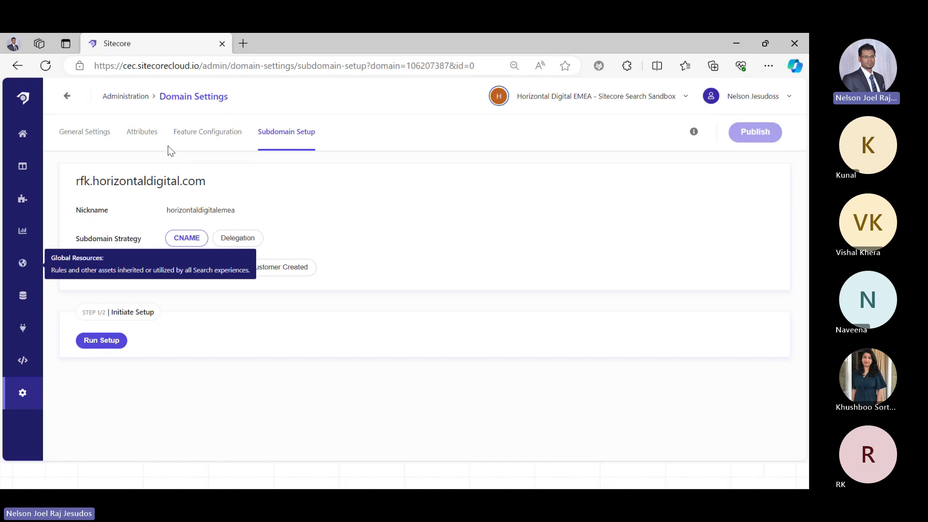
left_click(67, 99)
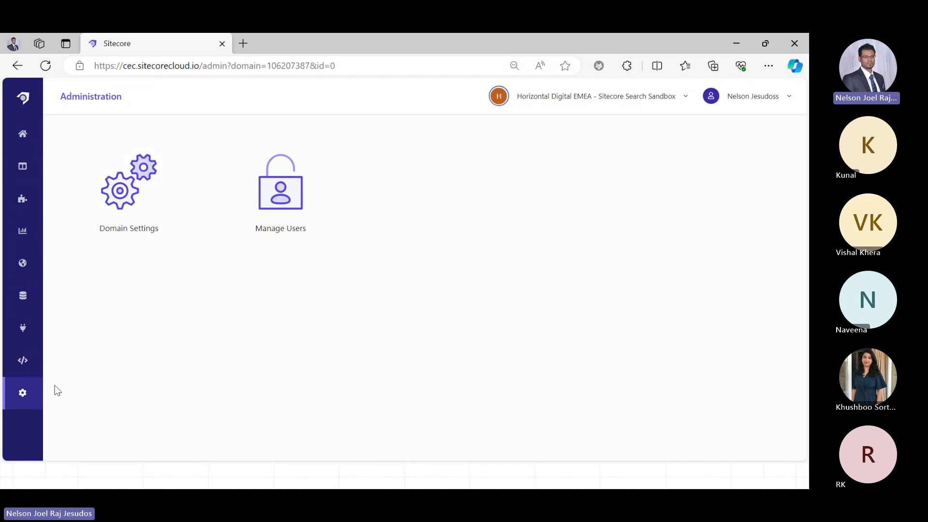
left_click(24, 361)
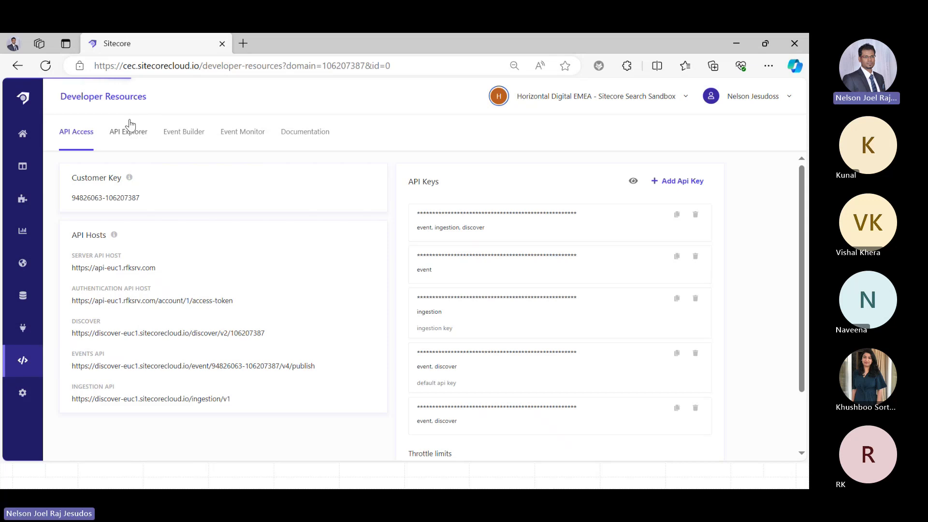
left_click(119, 134)
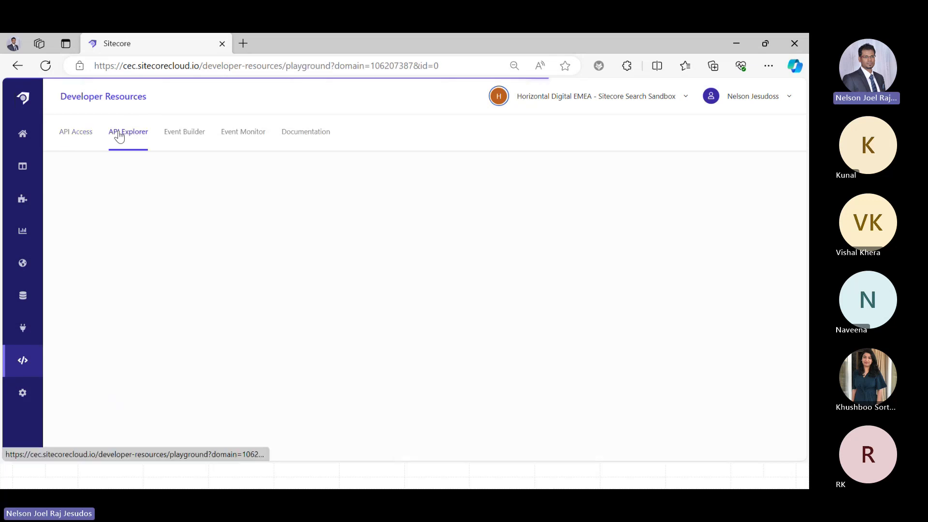
Start adding a new source and choose Web Crawler (Advanced) as its connector.
left_click(21, 332)
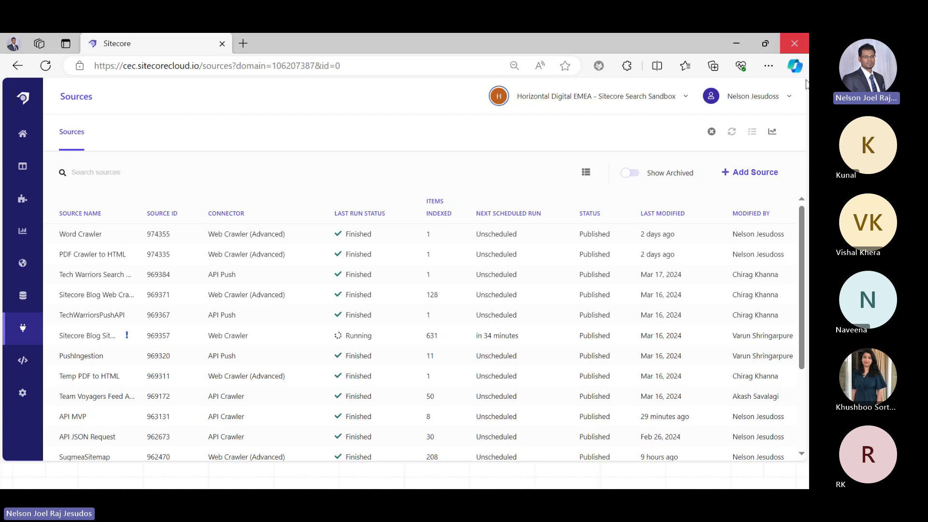
left_click(746, 173)
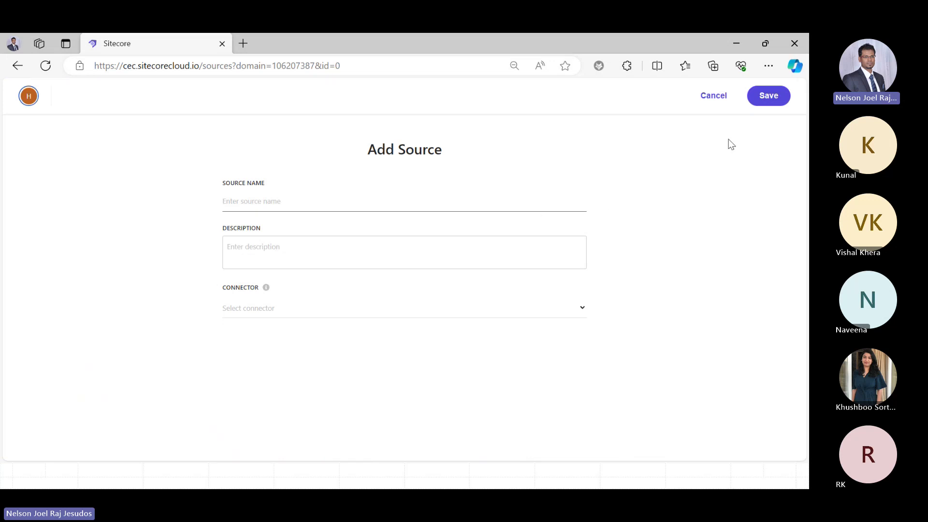
left_click(491, 315)
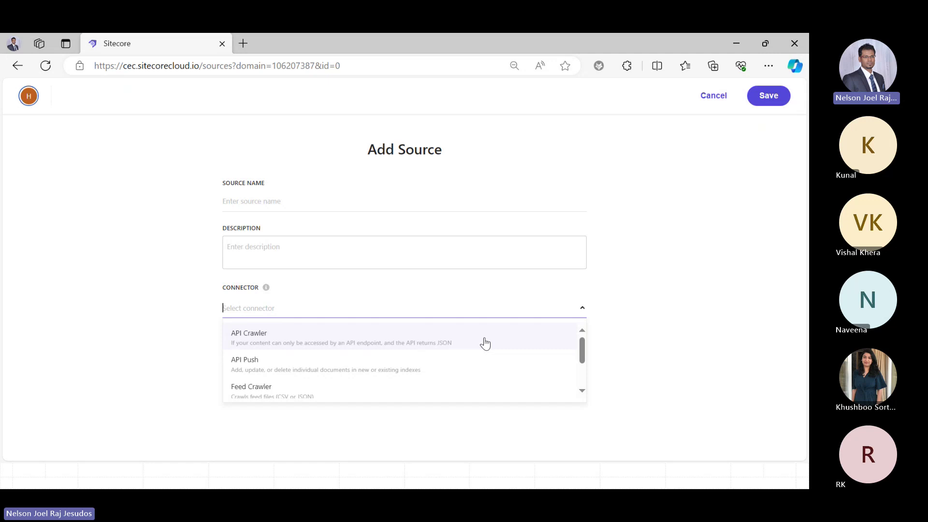
left_click(582, 391)
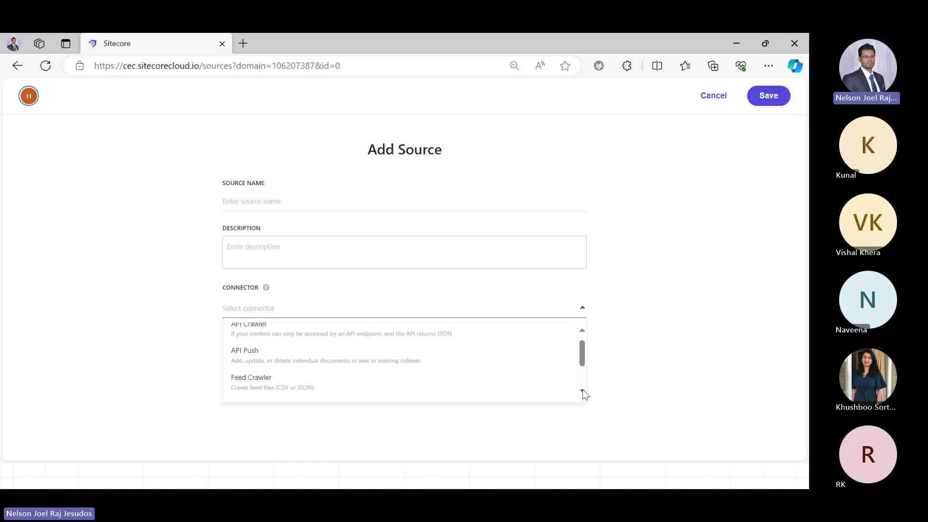
left_click(582, 390)
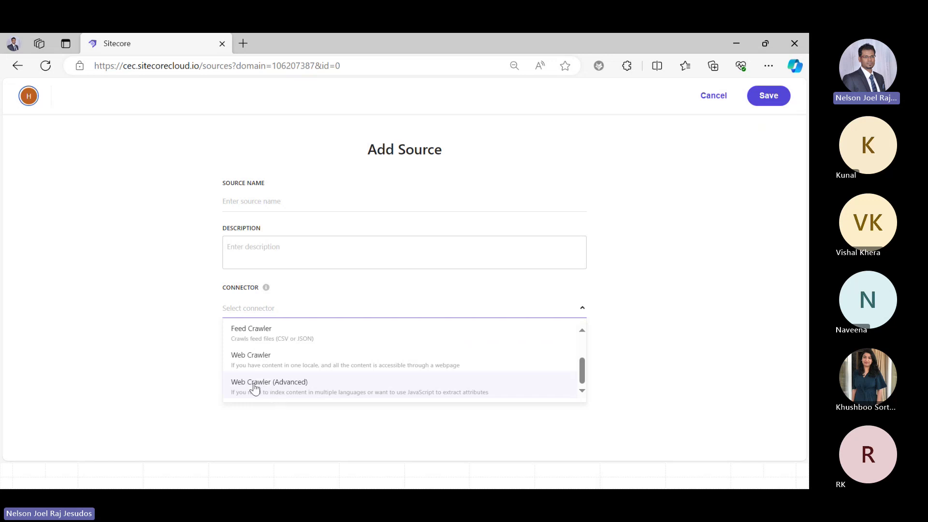
left_click(255, 389)
Review the other available connector types for the new source, from the web crawlers back to API Crawler and API Push.
left_click(340, 317)
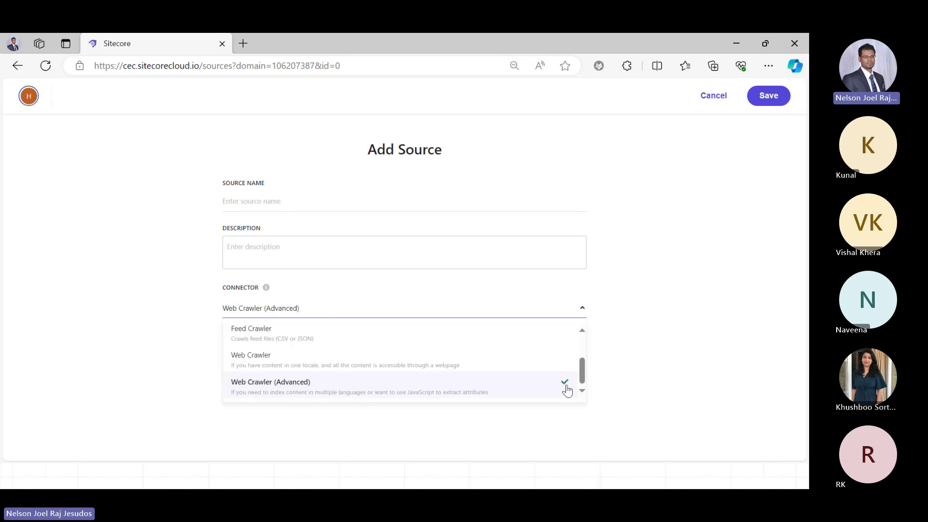
scroll(584, 380, "up", 1)
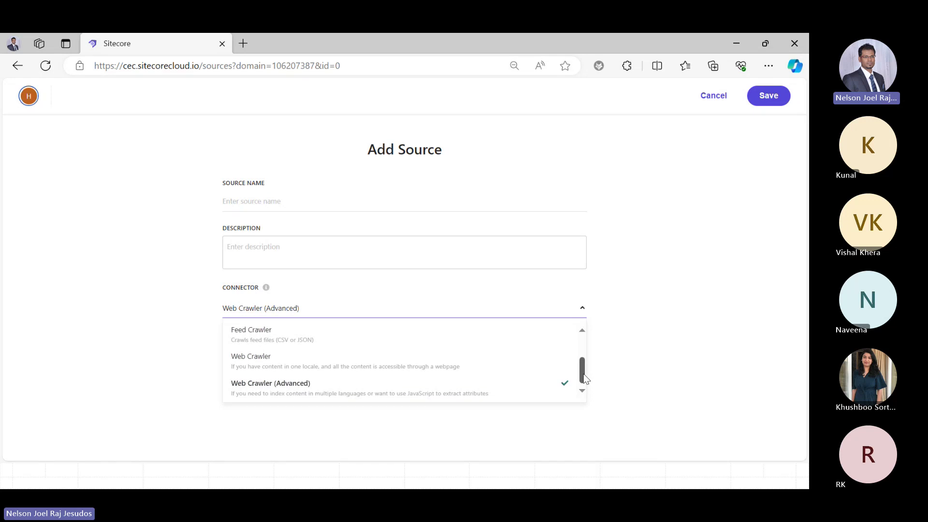
mouse_move(583, 379)
left_mouse_down()
mouse_move(584, 358)
mouse_move(582, 391)
left_mouse_up()
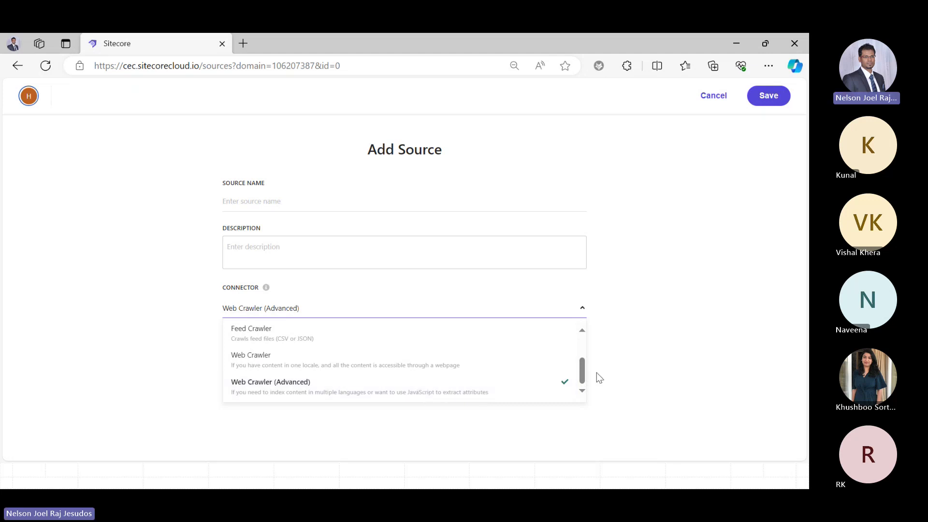
left_click_drag(583, 374, 579, 344)
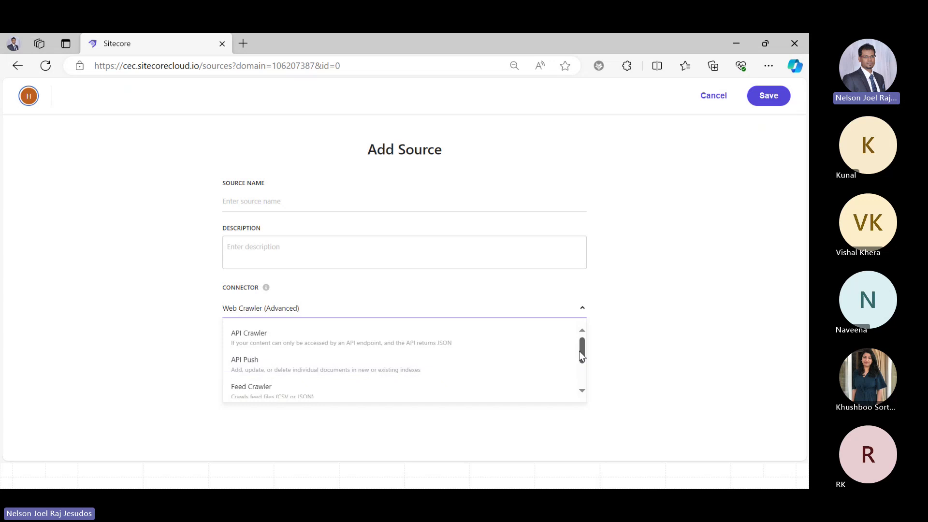
mouse_move(581, 349)
left_mouse_down()
mouse_move(582, 382)
mouse_move(585, 337)
left_mouse_up()
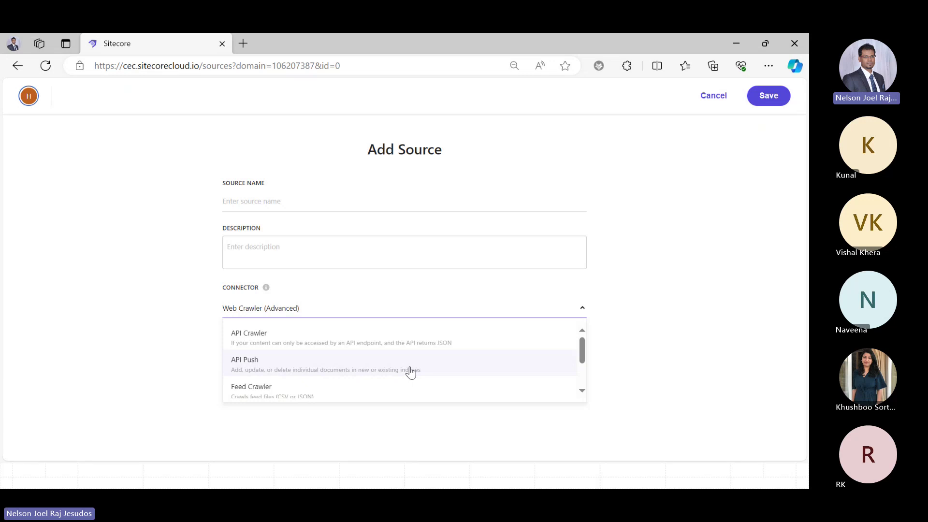
Choose API Push as the new source's connector, and look through the available connector types again.
left_click(325, 366)
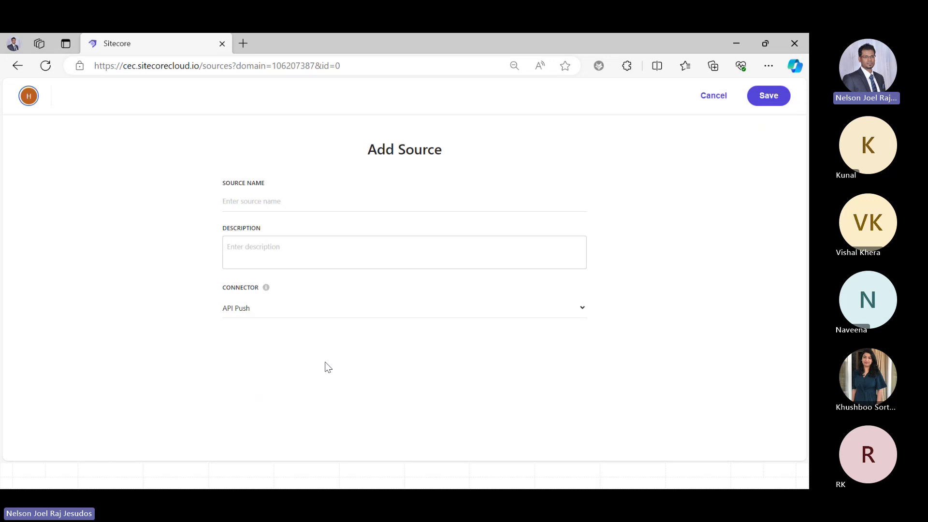
left_click(264, 312)
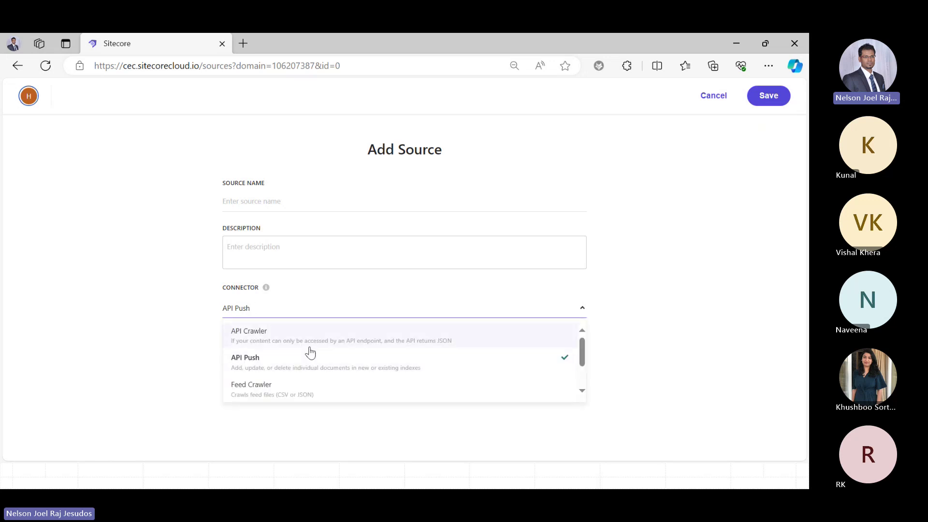
left_click(583, 391)
left_click(582, 391)
left_click(582, 391)
left_click(582, 391)
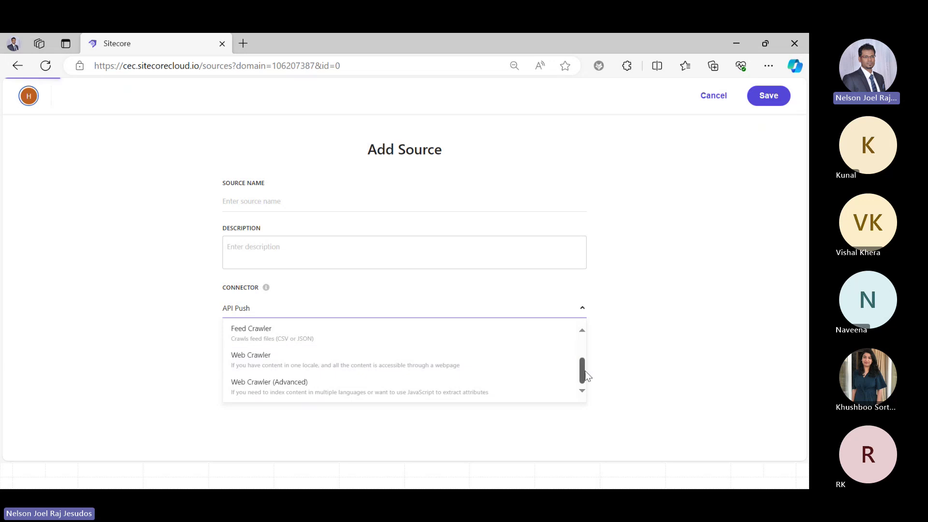
left_click_drag(584, 367, 587, 320)
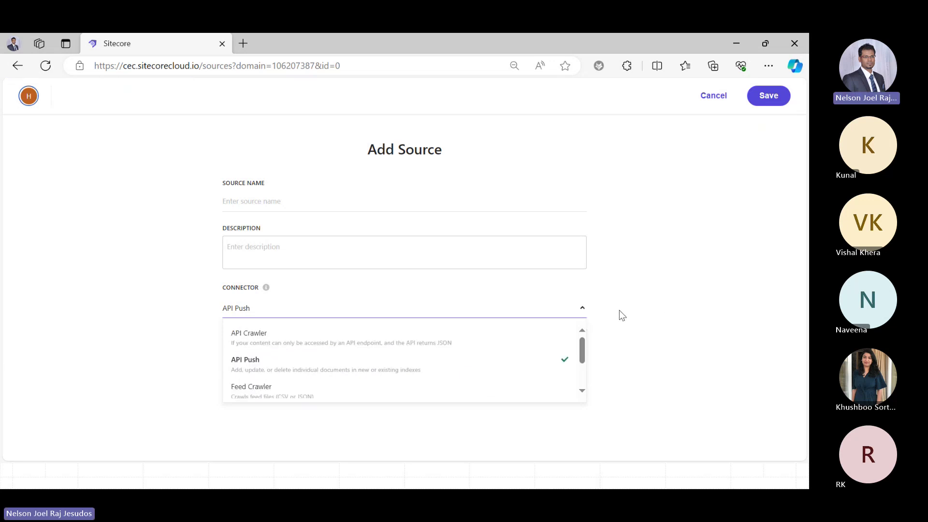
Switch to PowerPoint, resume the slide show, and view the Source / Connectors slide.
key("alt+Tab")
key("alt+Tab")
key("alt+Tab")
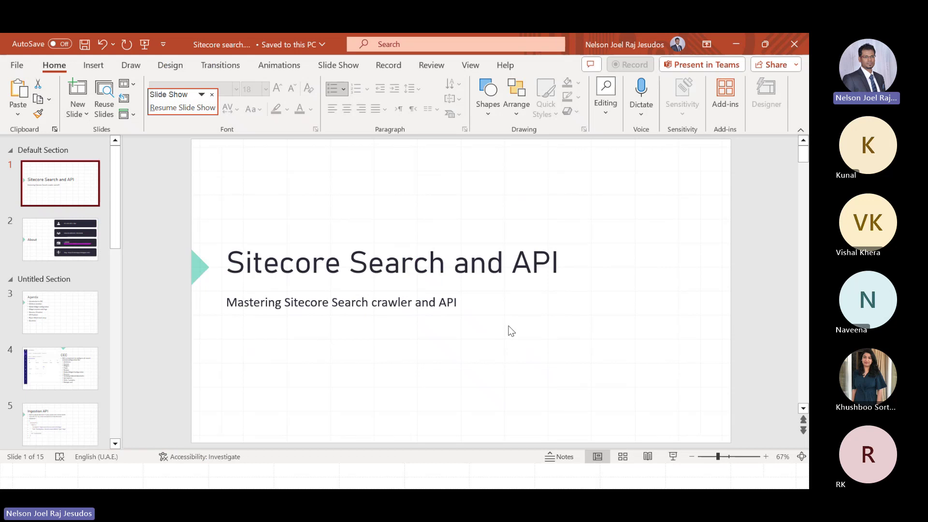
key("alt+Tab")
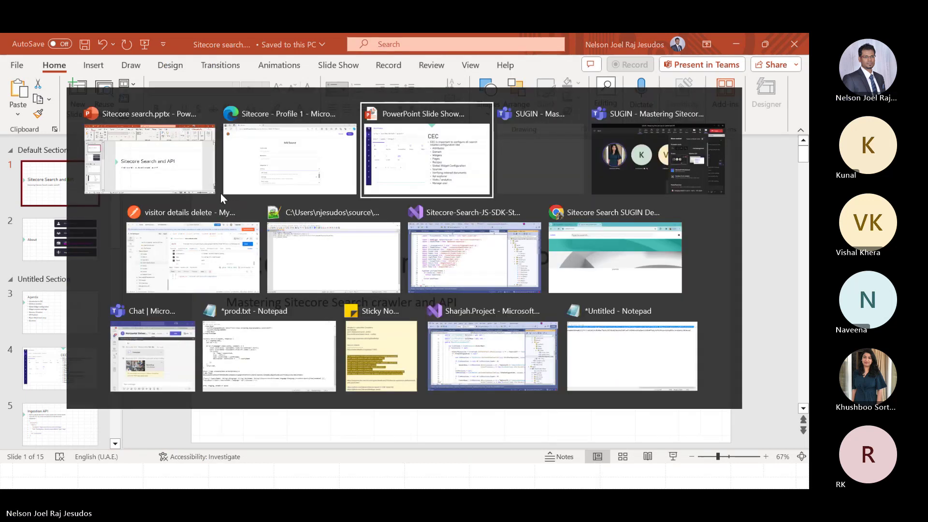
left_click(215, 190)
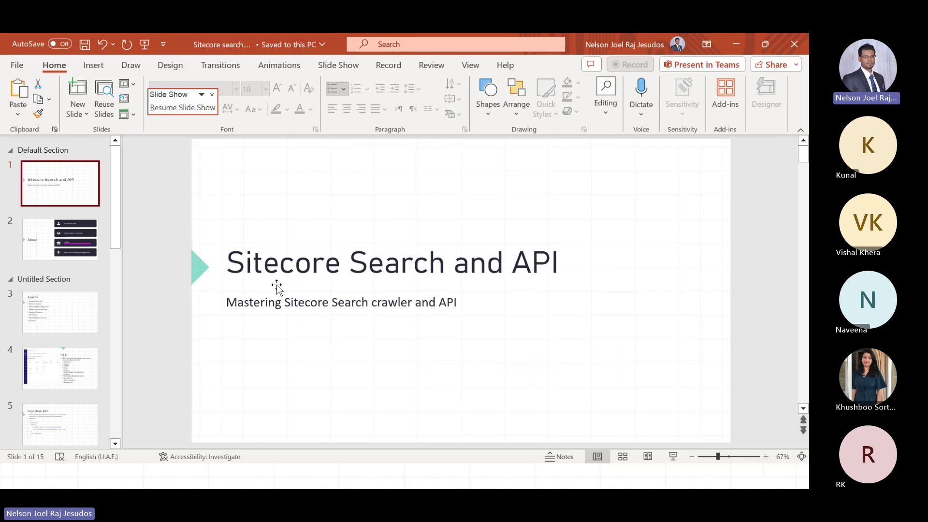
left_click(144, 45)
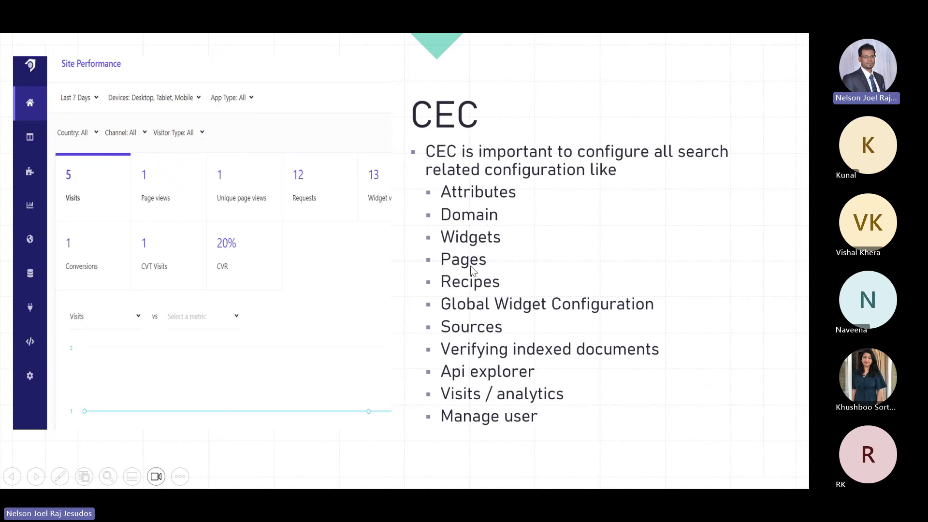
key("Right")
key("Right")
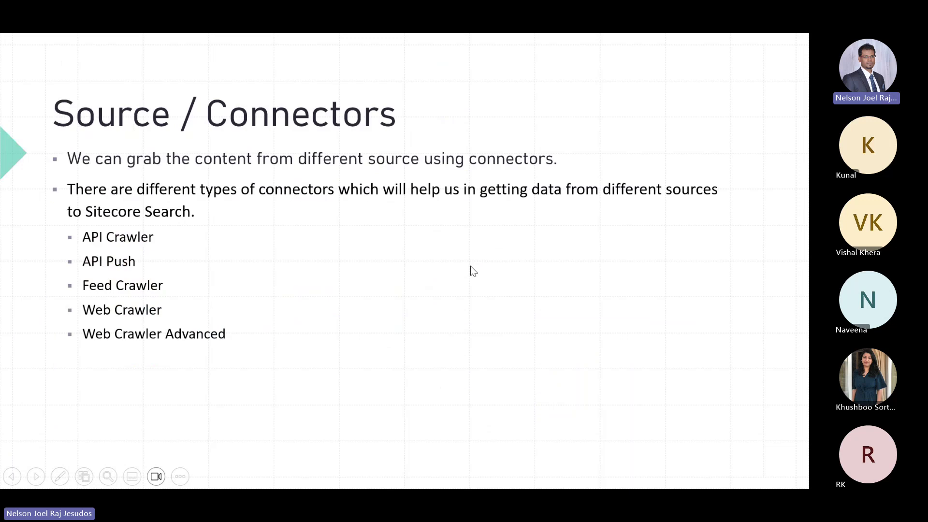
key("Right")
key("Left")
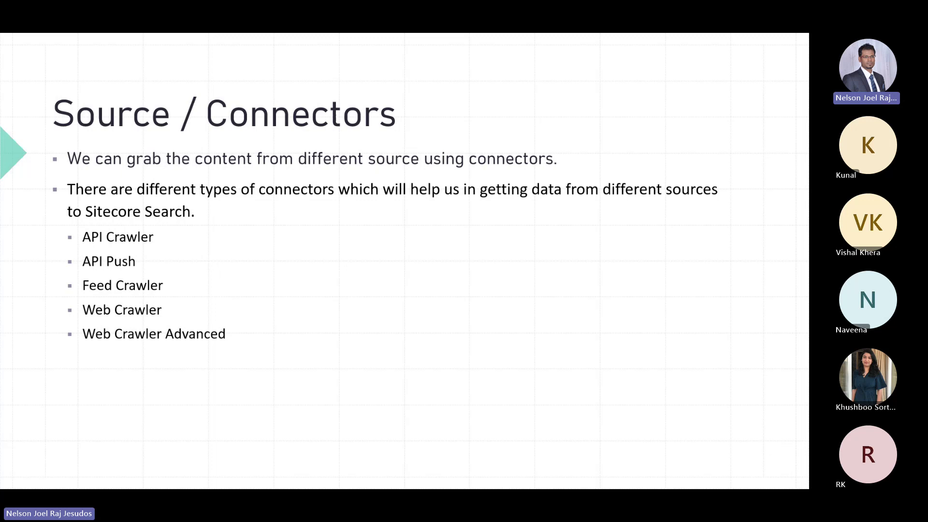
Switch back to Sitecore's Add Source form, try Web Crawler (Advanced), and set the connector to API Crawler.
key("alt+Tab")
key("alt+Tab")
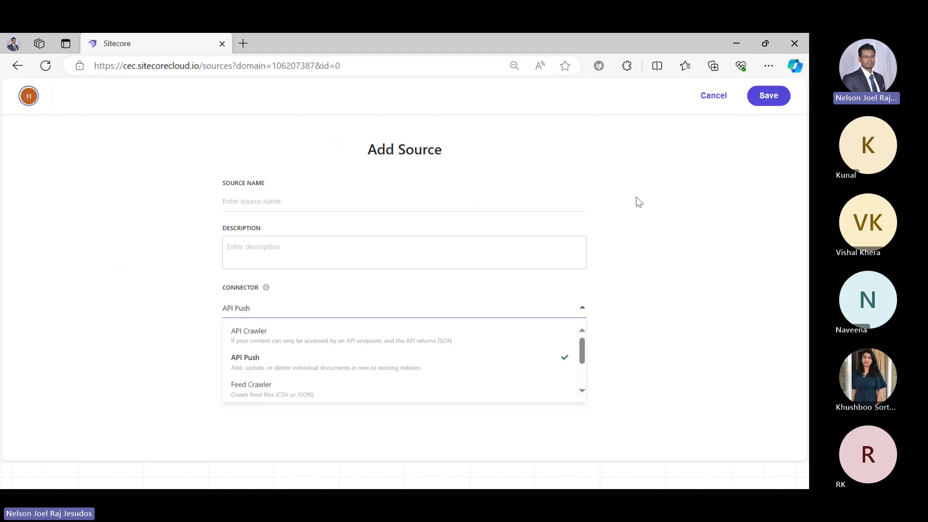
left_click_drag(582, 354, 581, 385)
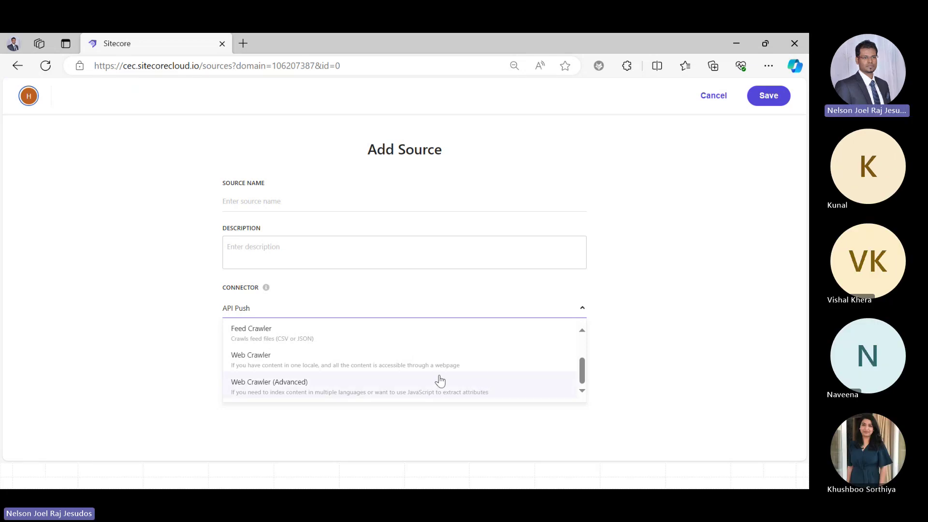
left_click(390, 389)
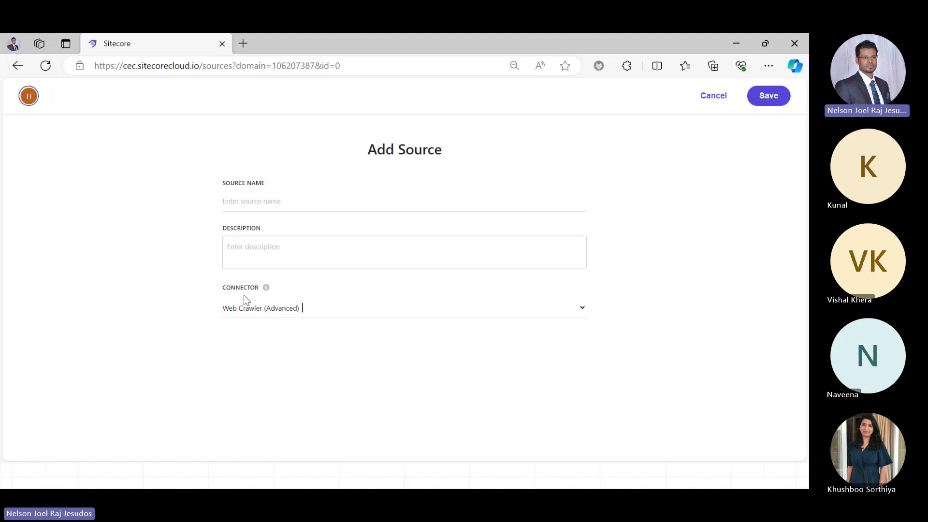
left_click(285, 206)
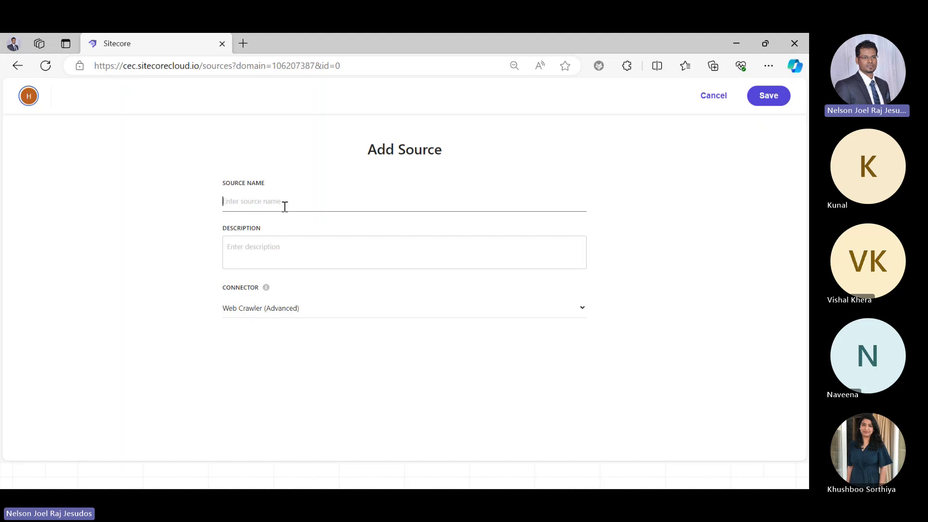
left_click(286, 307)
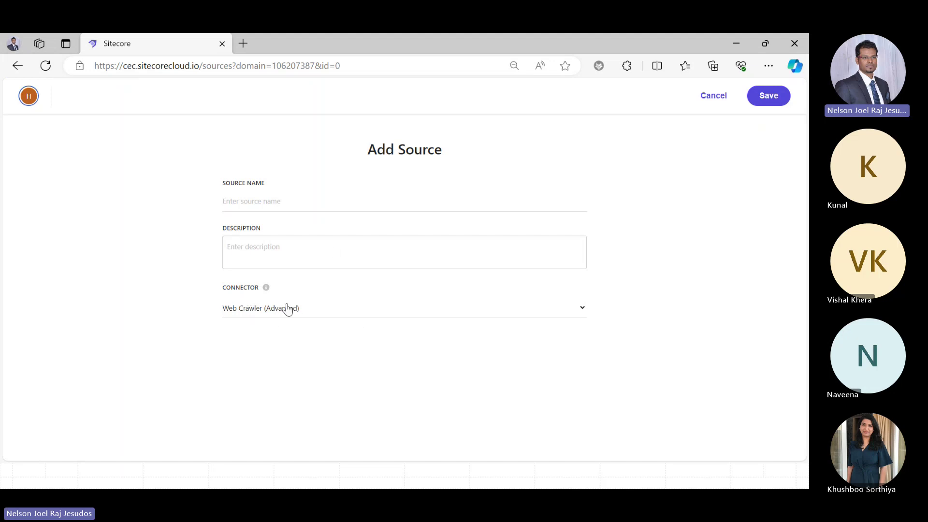
left_click_drag(581, 370, 579, 334)
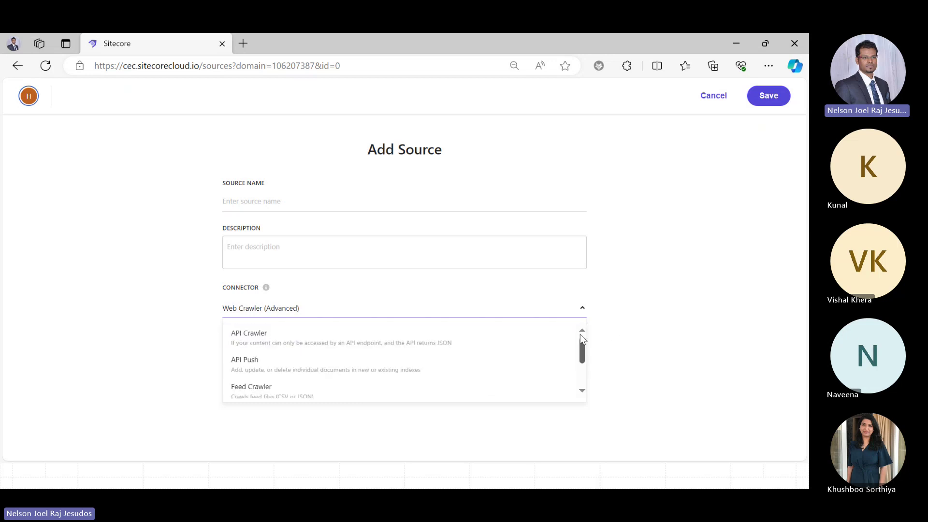
left_click(365, 351)
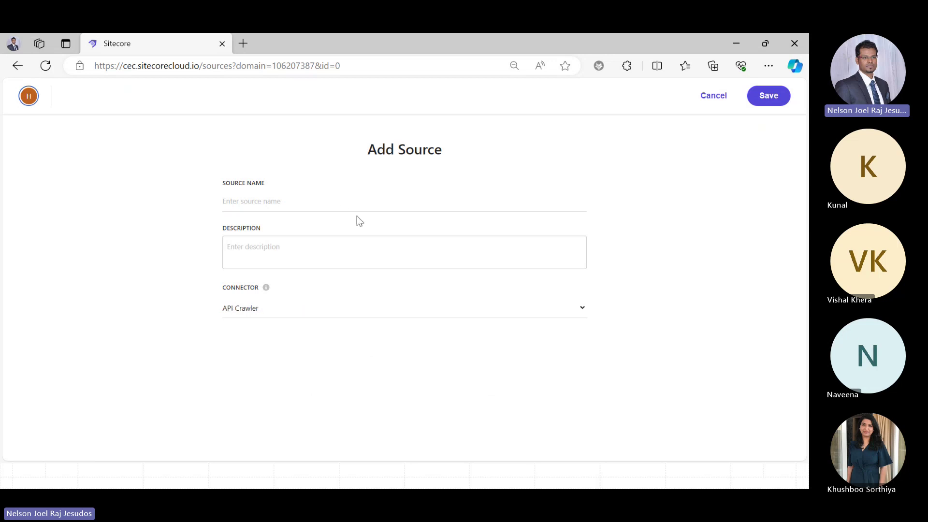
Name the source GraphQLEdge, copy the same text into its description, and save the source.
left_click(345, 201)
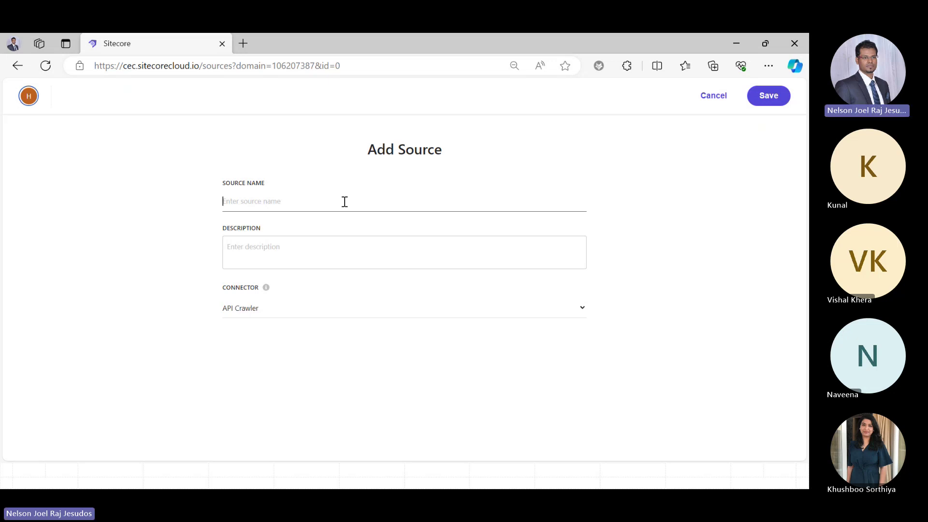
type("GraphQLEdge")
left_click(281, 257)
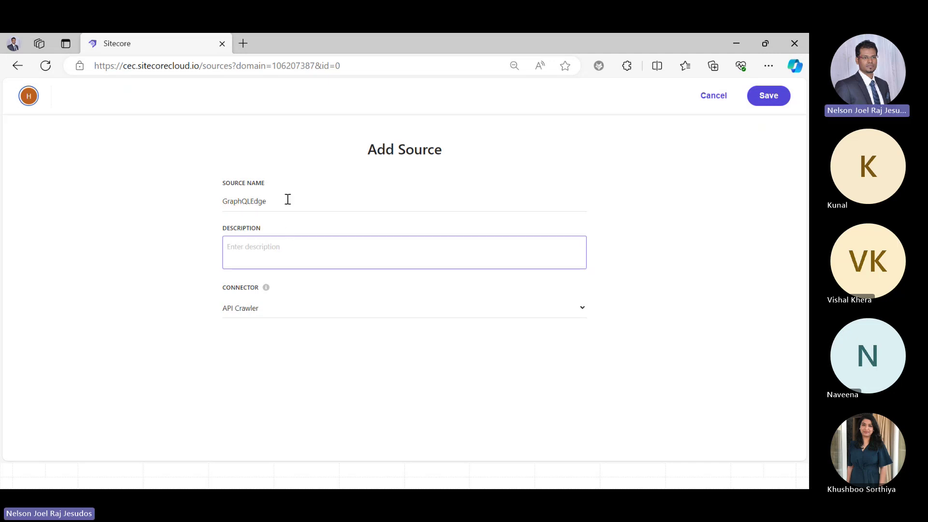
left_click_drag(285, 201, 218, 202)
key("ctrl+c")
left_click(253, 259)
key("ctrl+v")
left_click(778, 97)
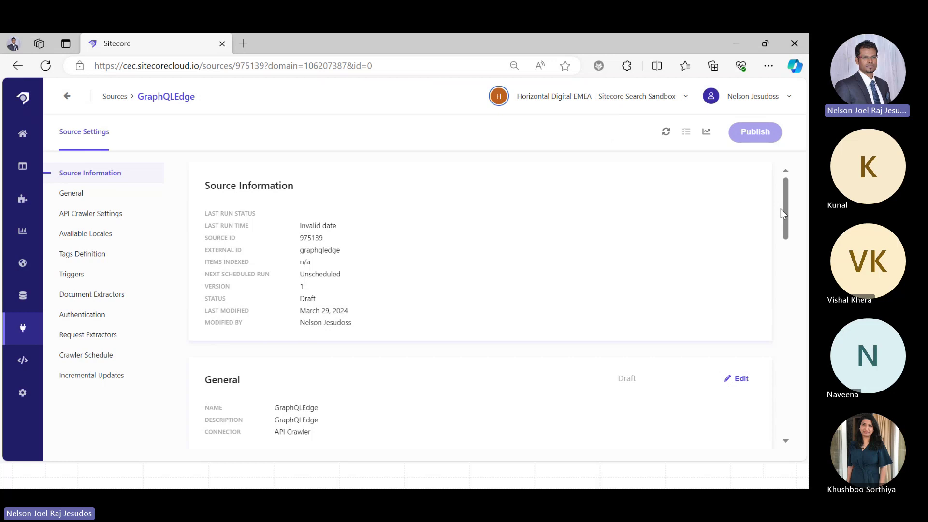
Review the new source's Source Information, highlighting its last run status and source ID.
mouse_move(789, 207)
left_mouse_down()
mouse_move(799, 352)
mouse_move(797, 194)
left_mouse_up()
double_click(224, 213)
left_click(481, 298)
left_click_drag(300, 238, 319, 239)
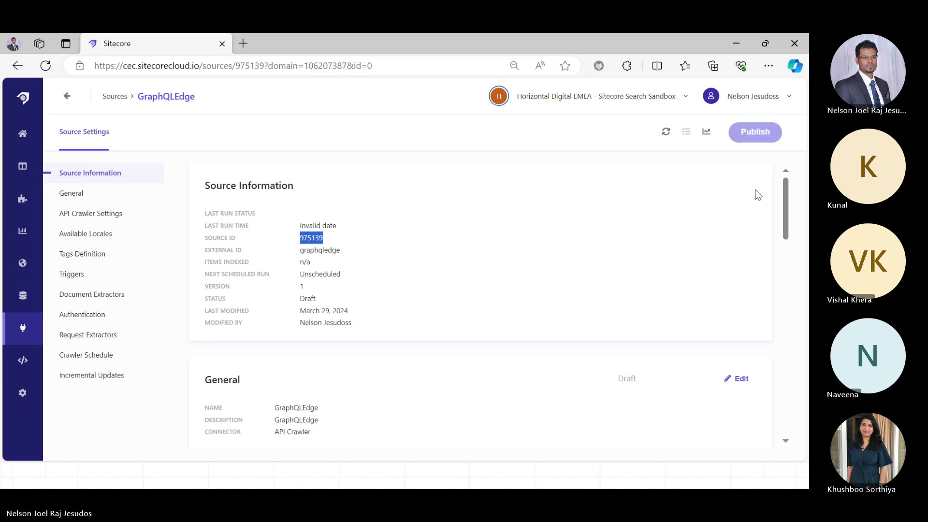
Open the source's API Crawler Settings for editing, try a Max Depth of 0, and clear the value.
scroll(785, 235, "down", 2)
scroll(785, 237, "down", 4)
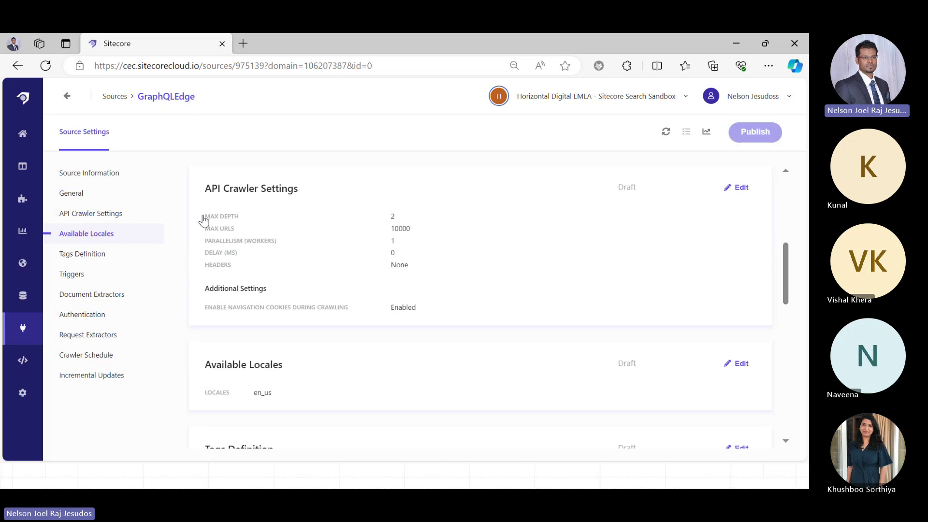
left_click_drag(202, 216, 246, 216)
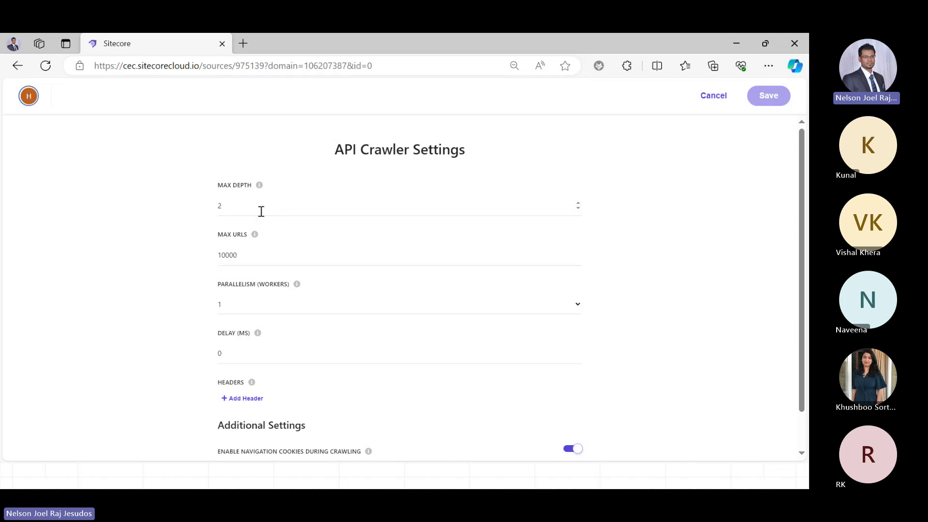
left_click(261, 211)
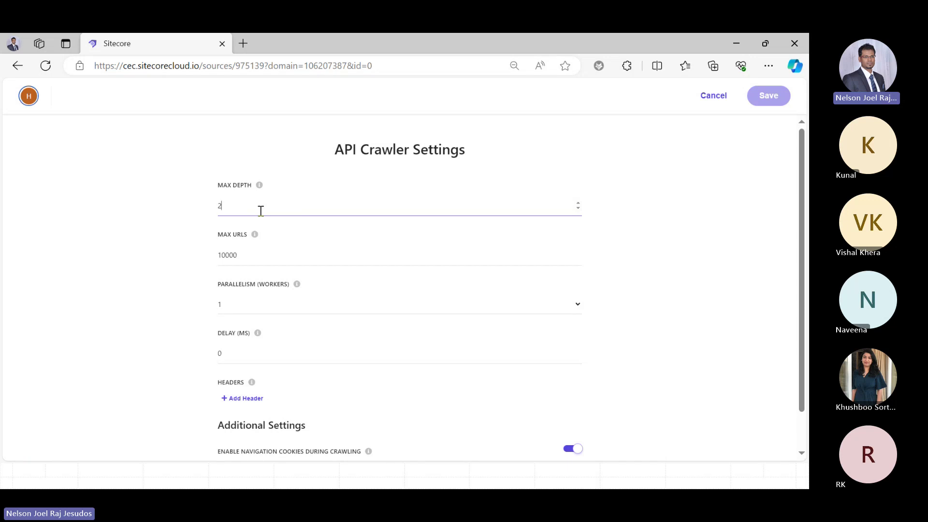
key("BackSpace")
type("0")
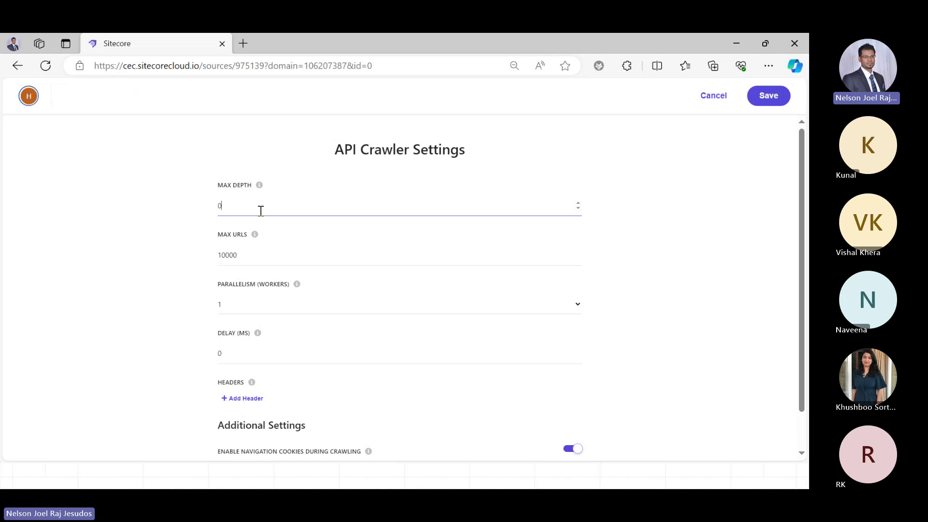
key("BackSpace")
Review Max URLs, the Parallelism (Workers) options and the remaining crawler settings, and cancel the edit.
left_click(255, 256)
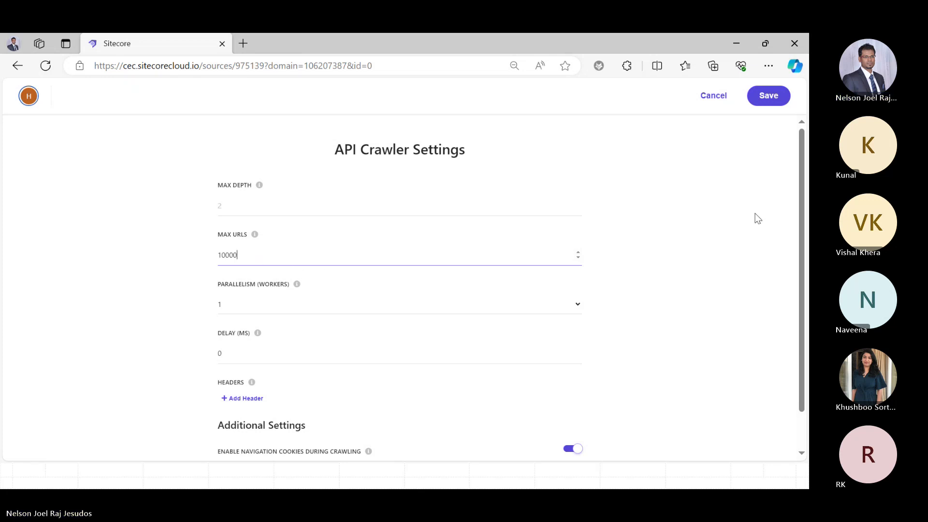
left_click(278, 309)
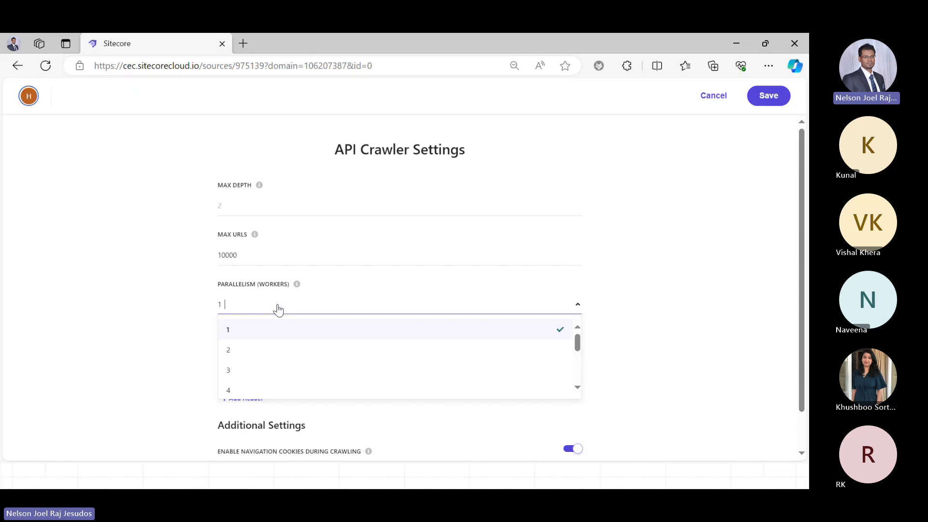
left_click(671, 284)
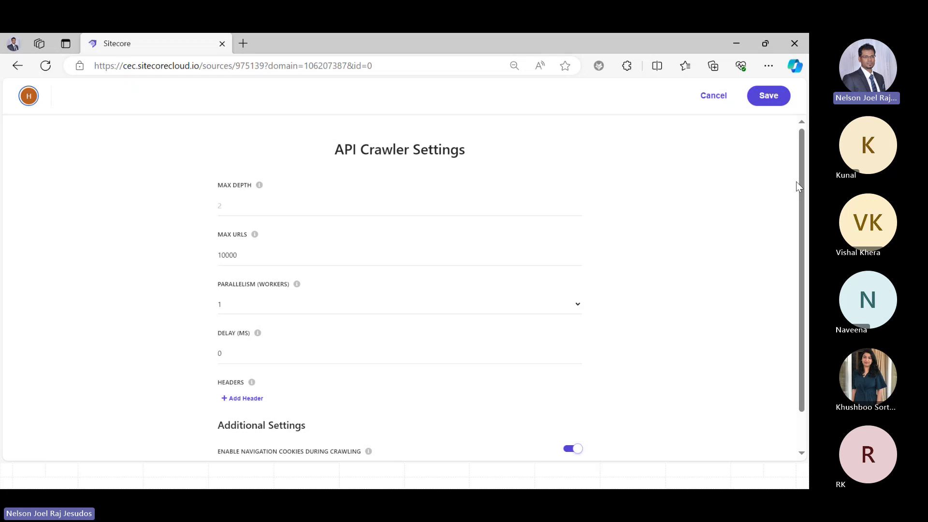
left_click_drag(802, 236, 800, 303)
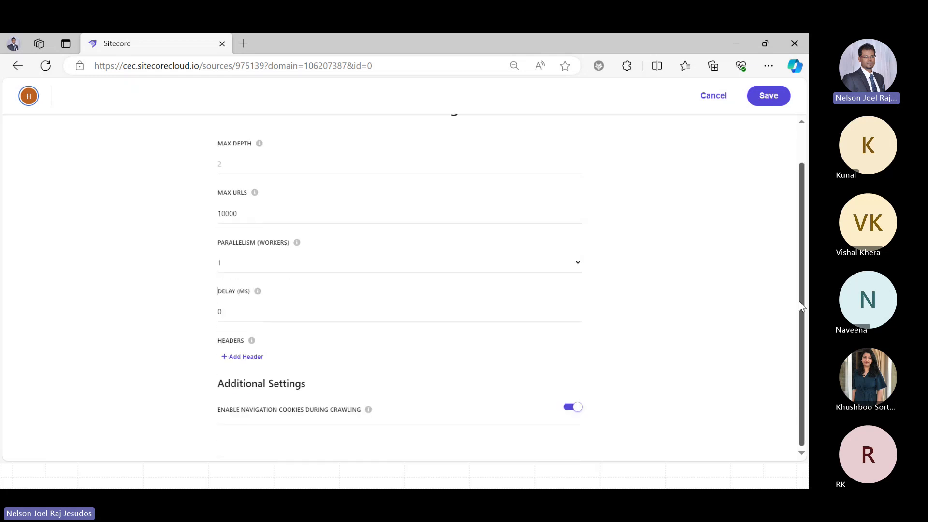
left_click(713, 95)
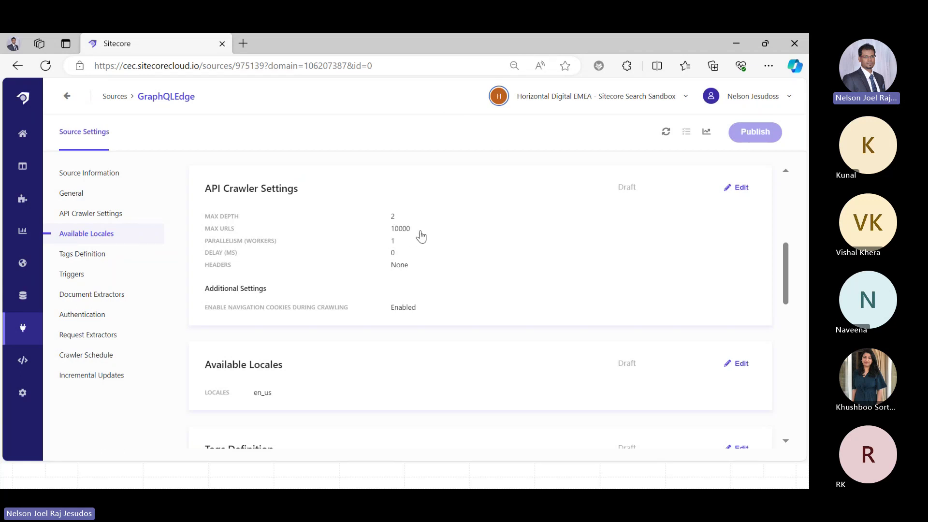
Check the source's Available Locales and Tags Definition, and open the General Settings in the administration's Domain Settings.
left_click_drag(785, 270, 796, 312)
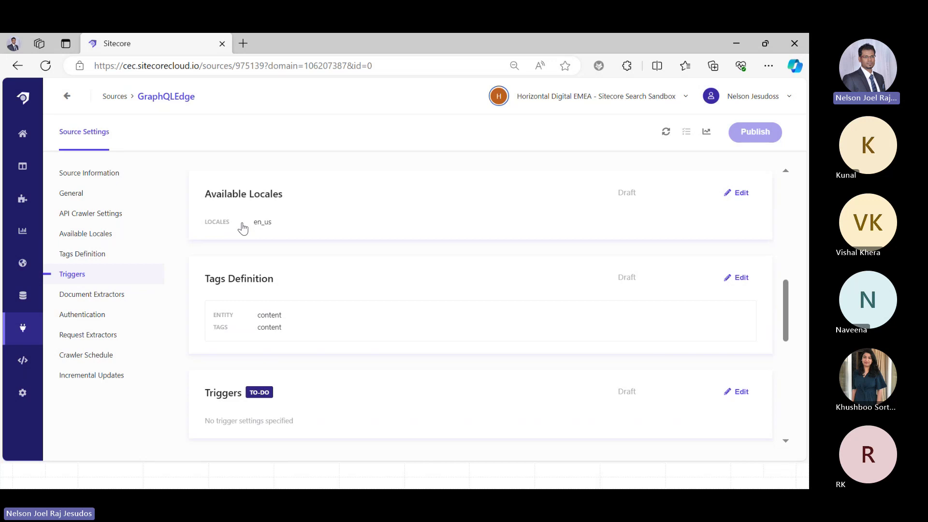
left_click(24, 397)
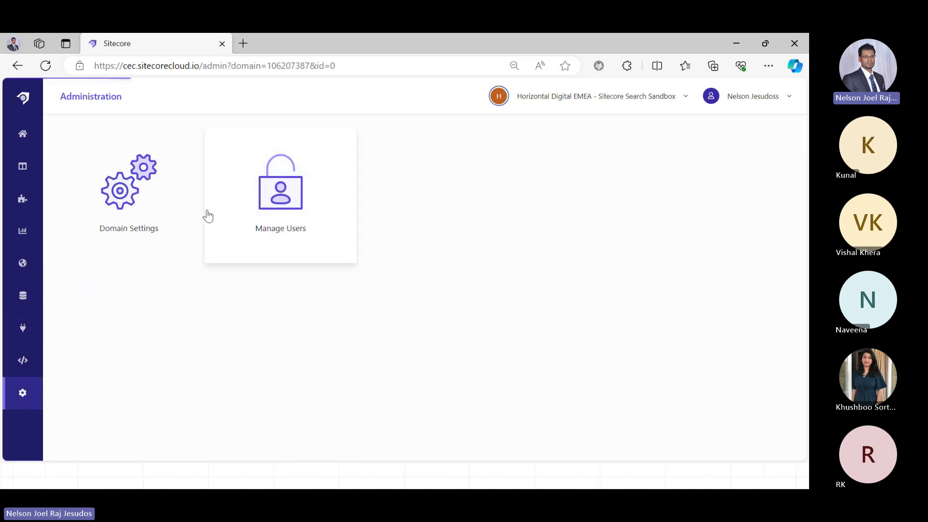
left_click(125, 214)
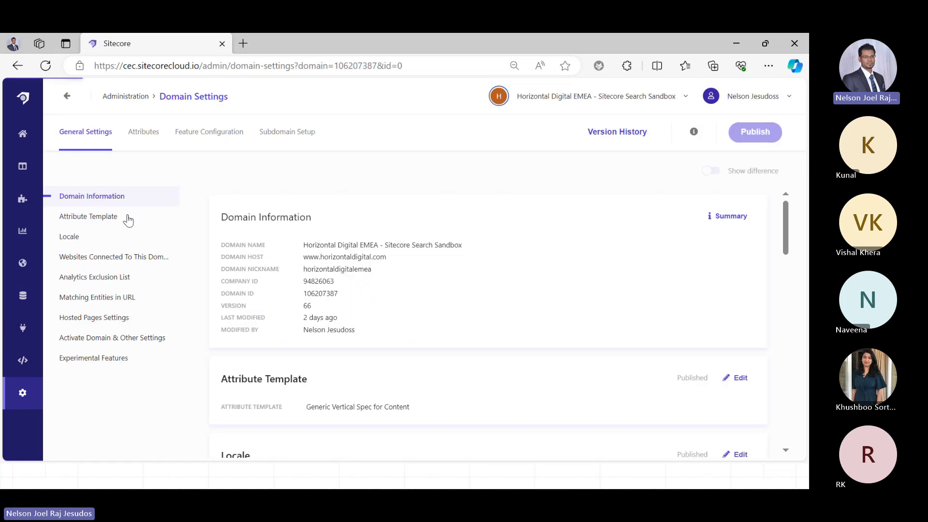
left_click(199, 137)
left_click(127, 139)
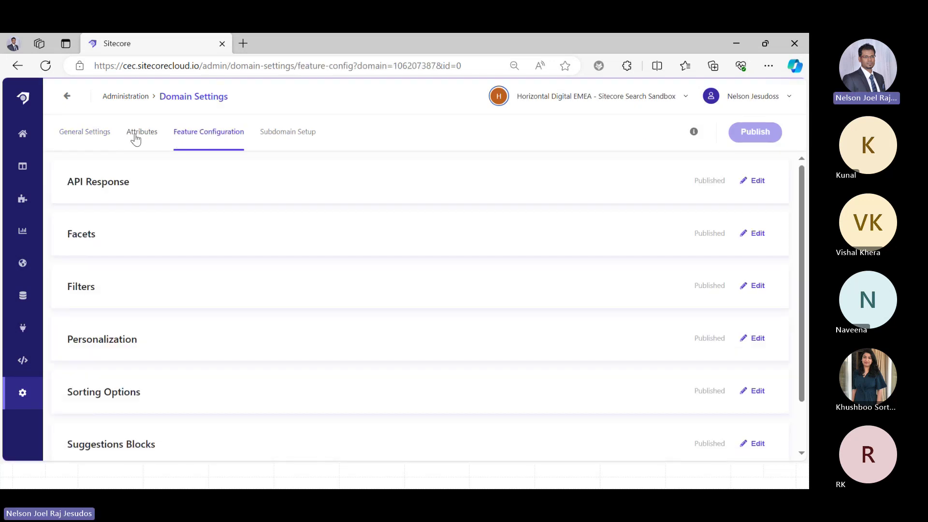
left_click(97, 136)
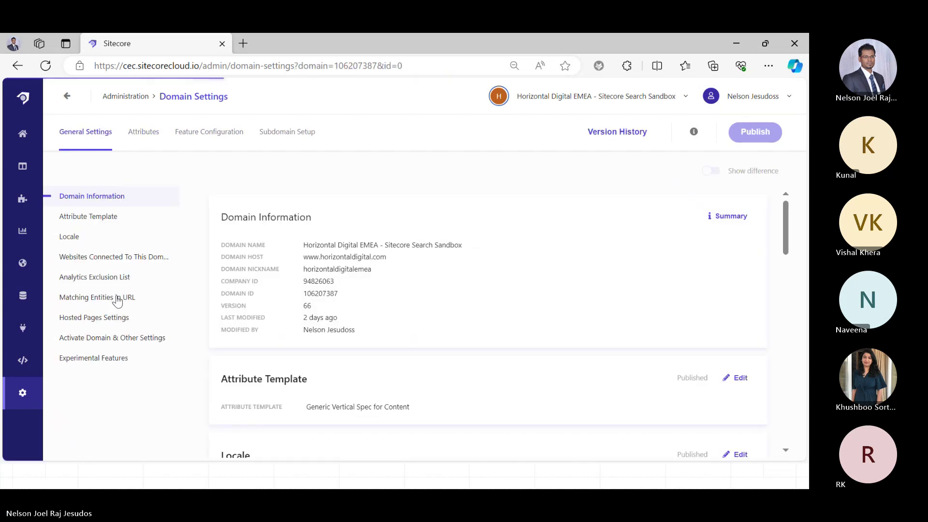
Open the domain's Locale settings for editing, add an empty locale entry, and cancel the edit.
left_click(74, 237)
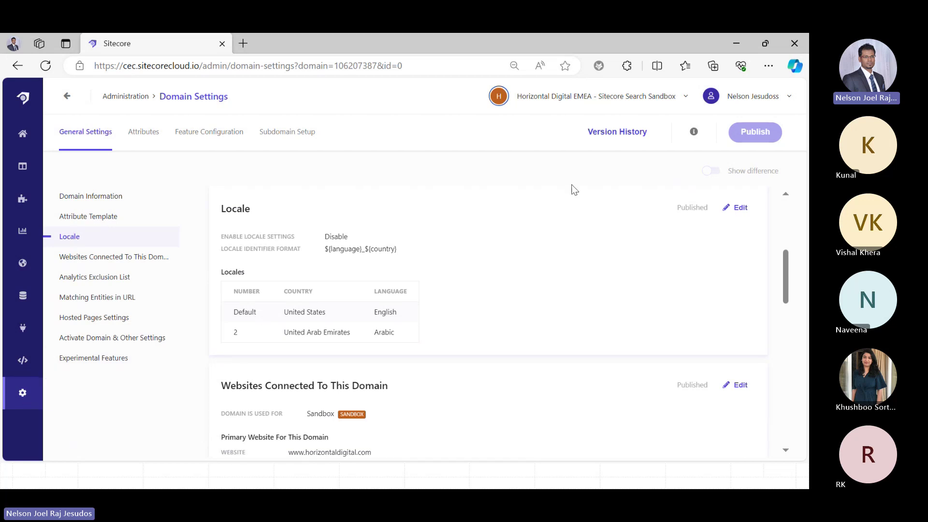
left_click(740, 208)
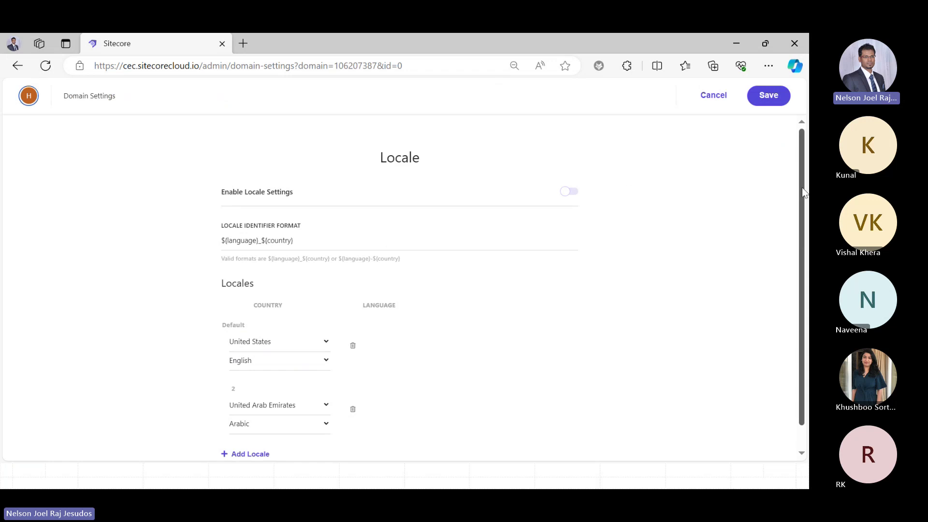
scroll(804, 193, "down", 1)
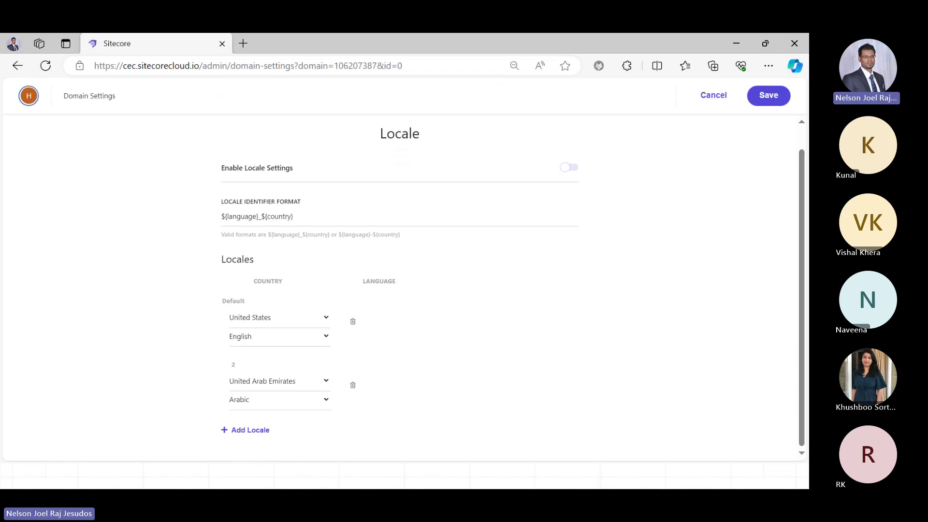
left_click(256, 434)
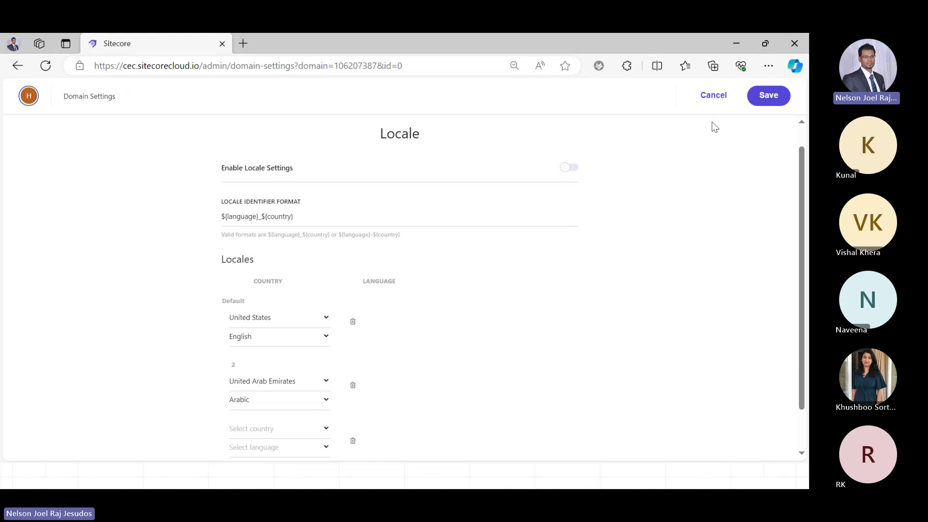
left_click(709, 97)
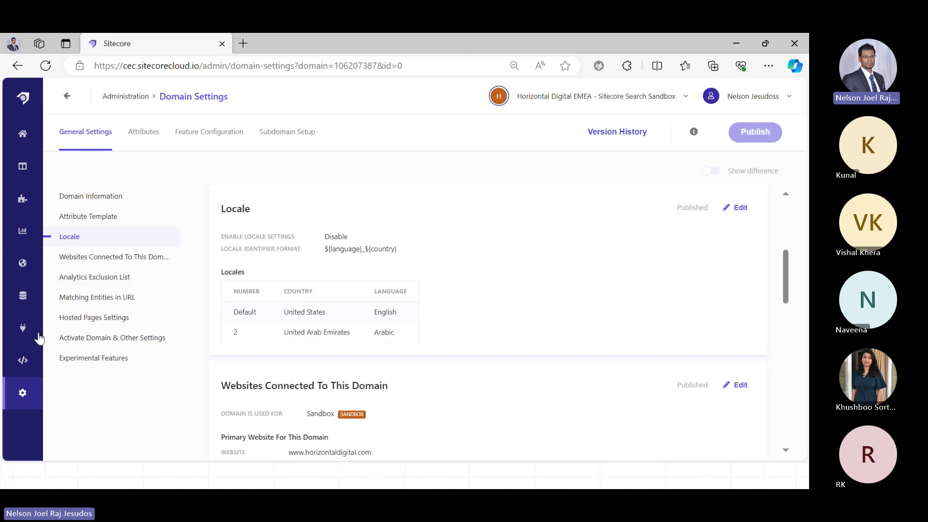
Return to the sources list, open the GraphQLEdge source, and go to its Available Locales.
left_click(21, 328)
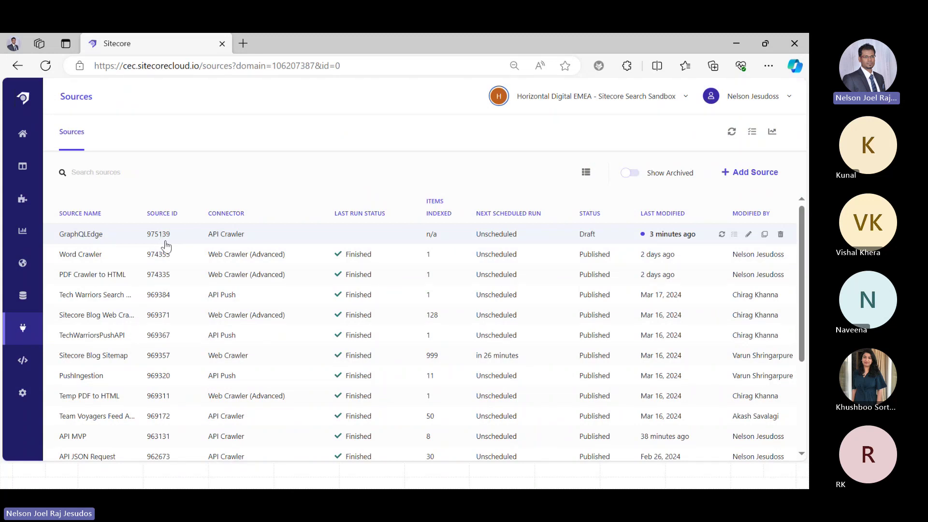
left_click(229, 239)
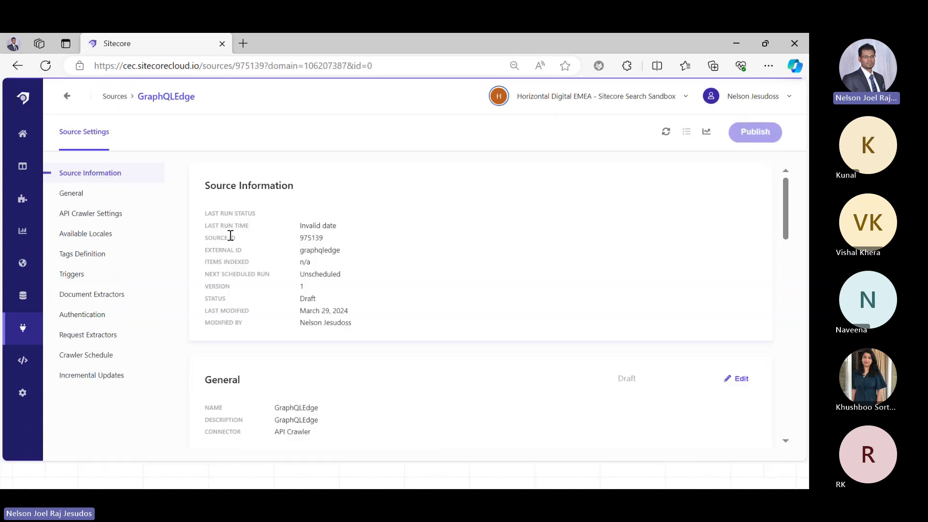
left_click_drag(785, 213, 792, 311)
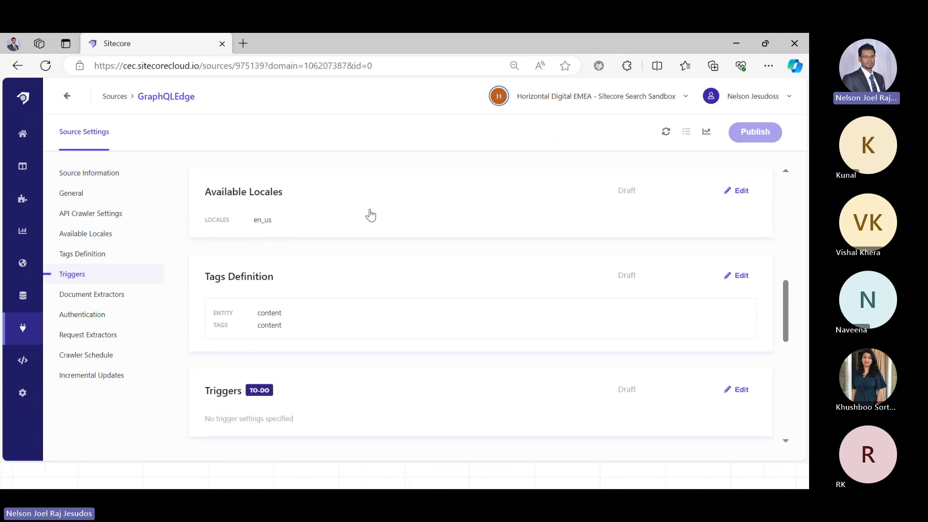
Open the source's Available Locales for editing, look up locales matching "ar", clear the entry, and cancel.
left_click(740, 193)
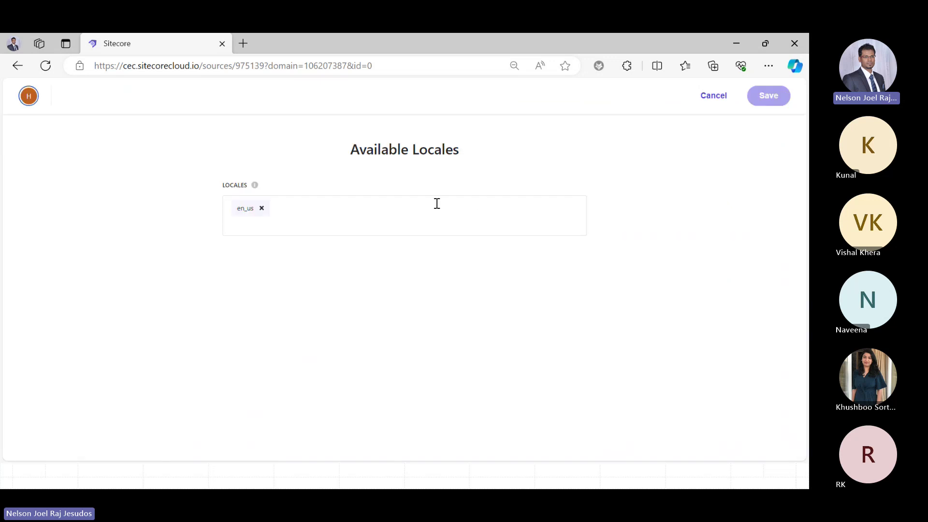
left_click(437, 203)
type("ar")
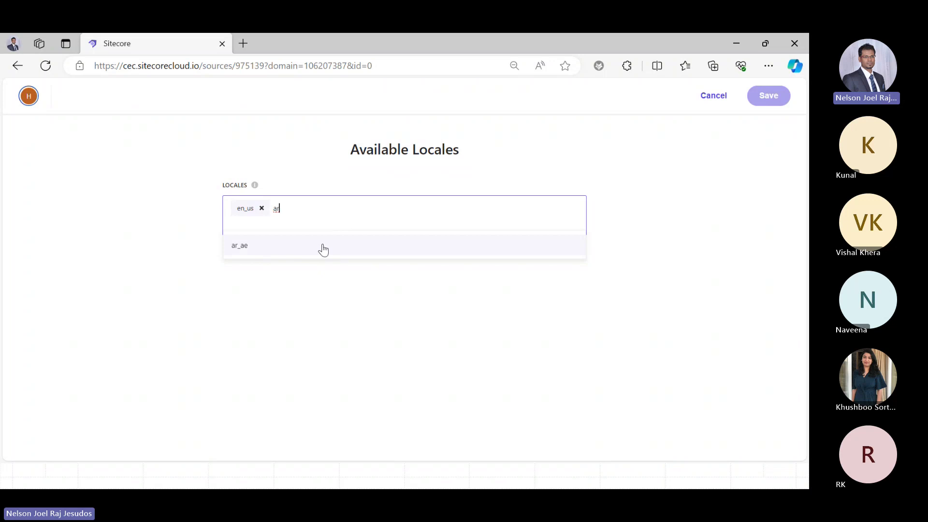
key("BackSpace")
key("BackSpace")
left_click(709, 96)
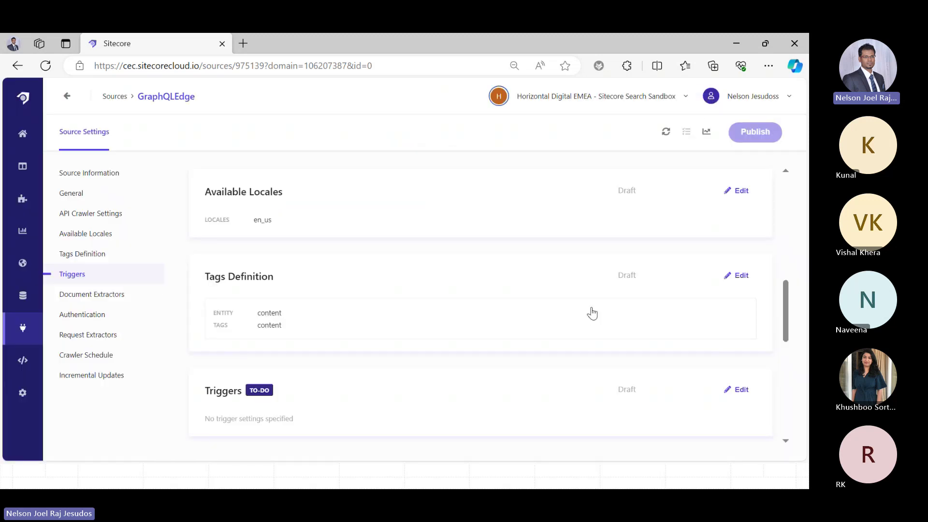
Look over the source's remaining settings, then add a trigger and set its type to Request.
scroll(592, 314, "down", 2)
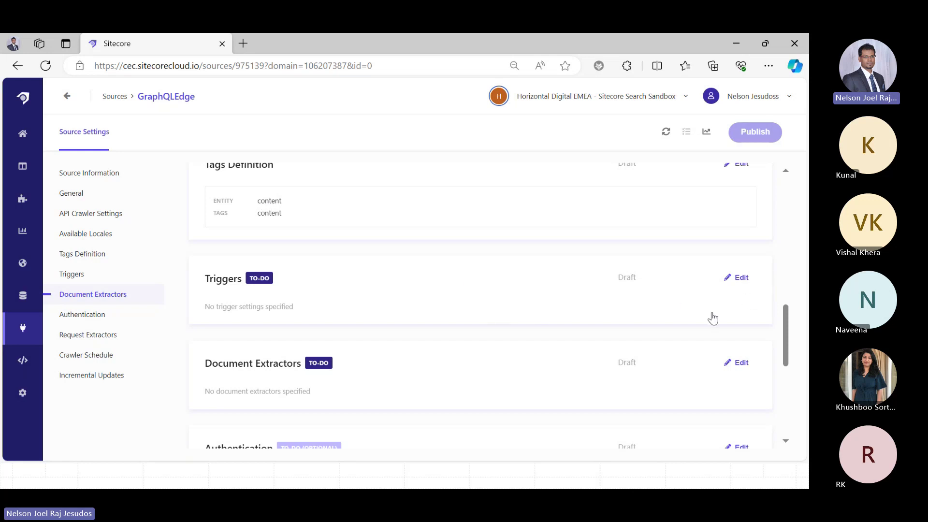
left_click_drag(785, 342, 786, 356)
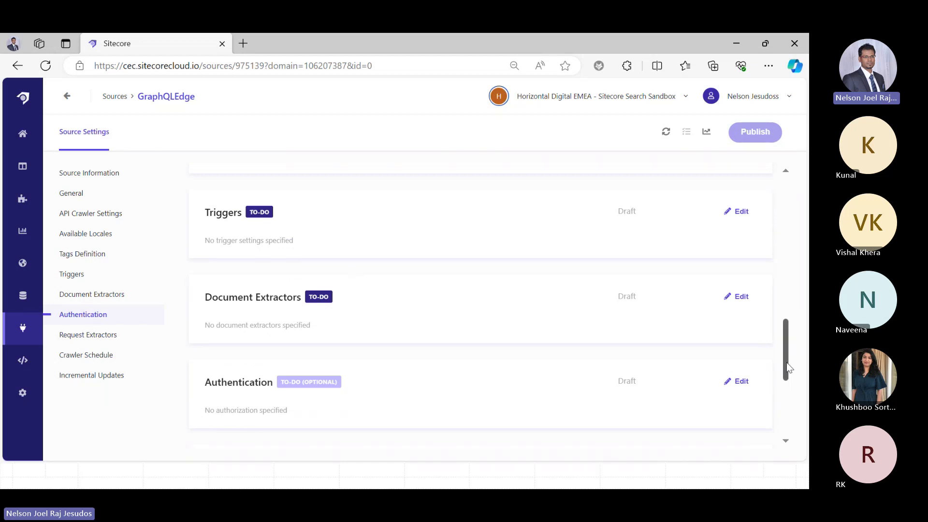
left_click_drag(789, 367, 795, 425)
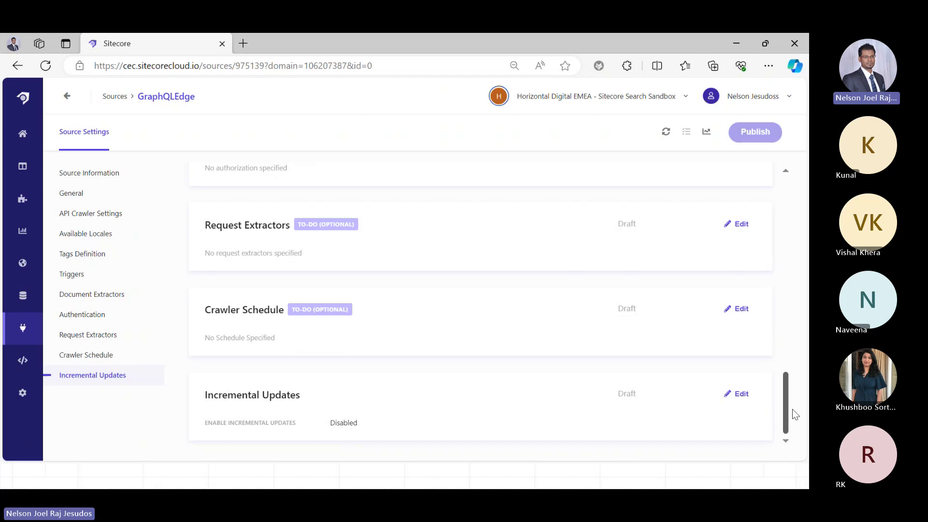
left_click_drag(785, 415, 779, 351)
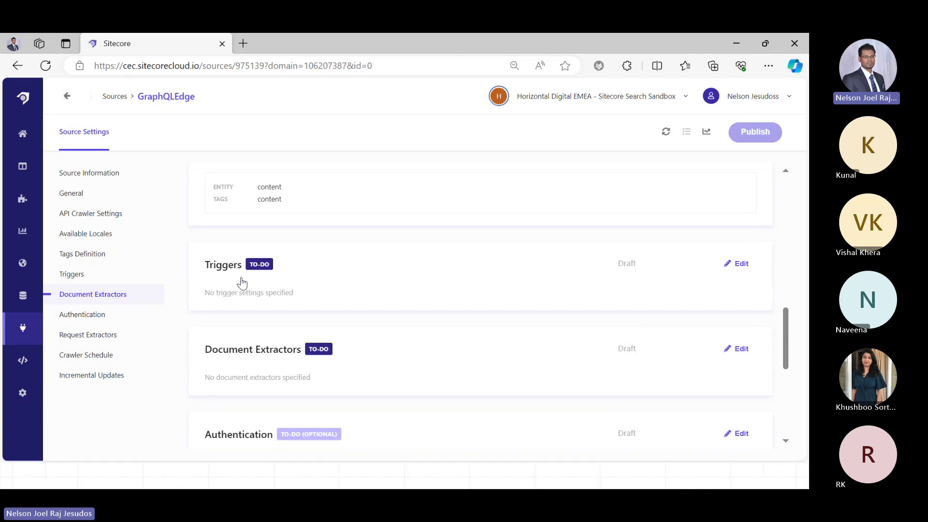
left_click(741, 264)
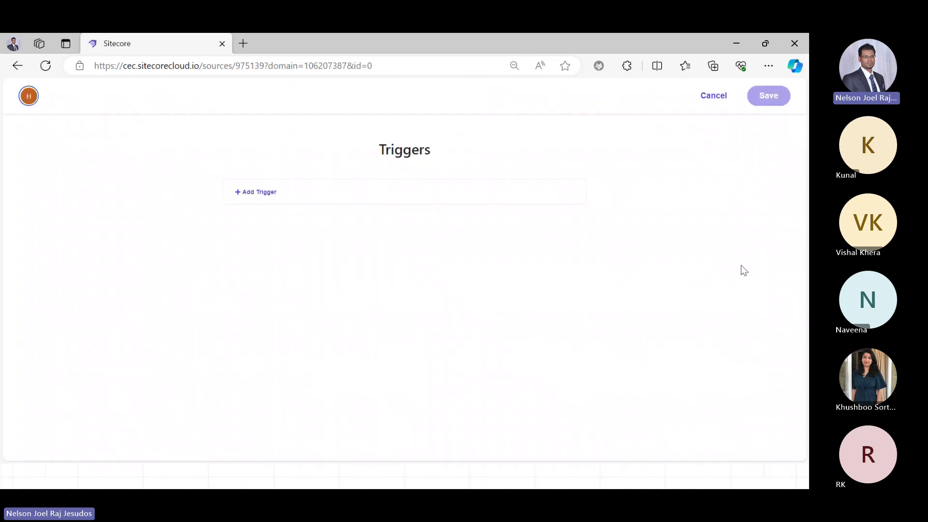
left_click(261, 196)
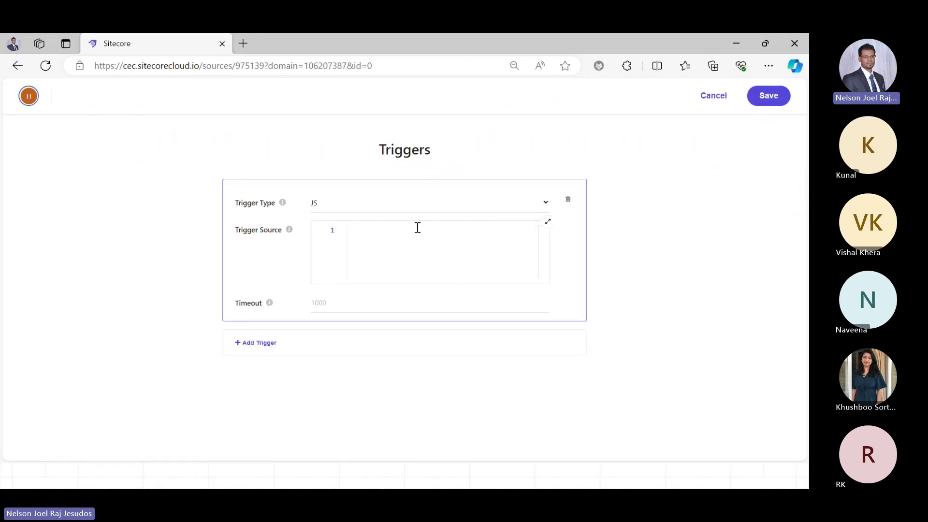
left_click(417, 211)
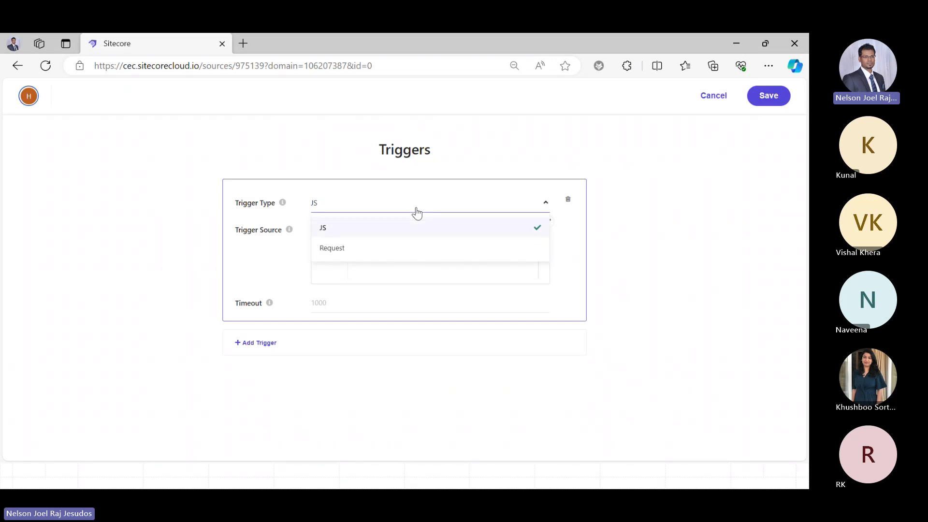
left_click(349, 251)
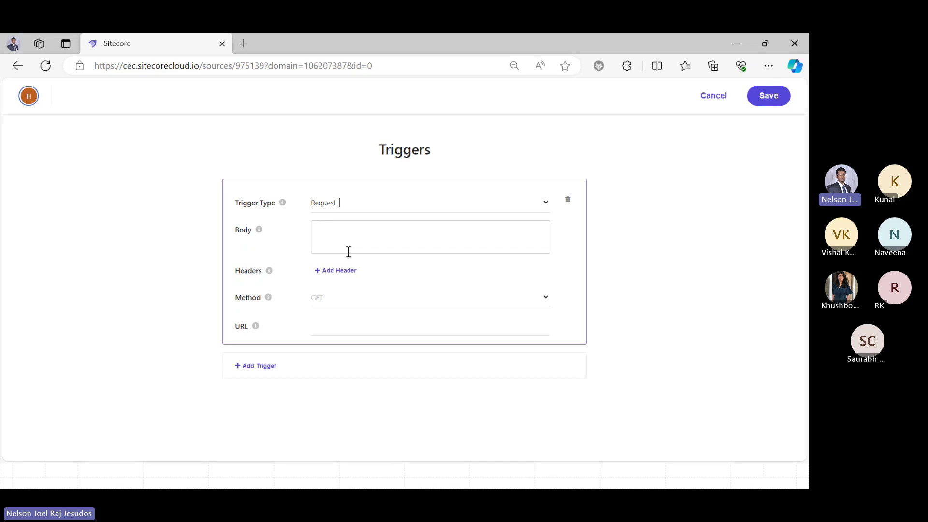
Keep Request as the trigger type and set the request method to POST.
left_click(415, 212)
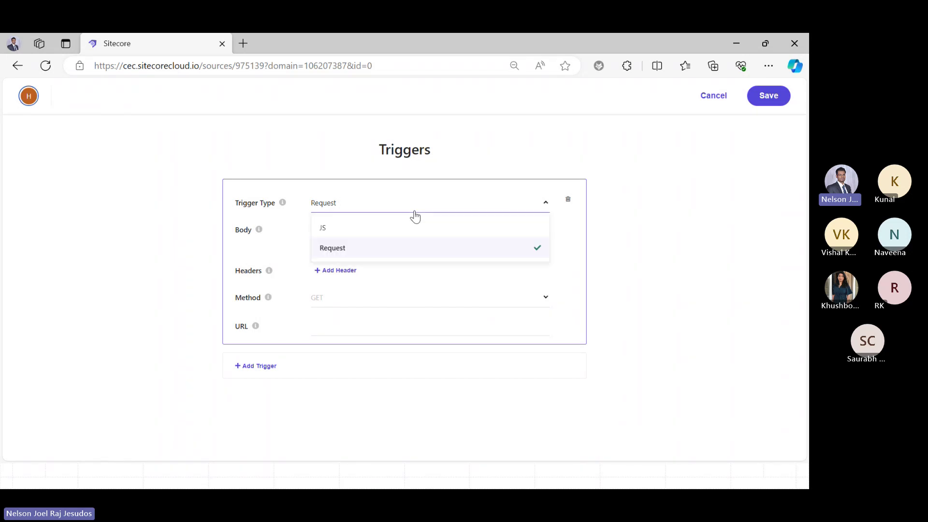
left_click(381, 255)
left_click(366, 243)
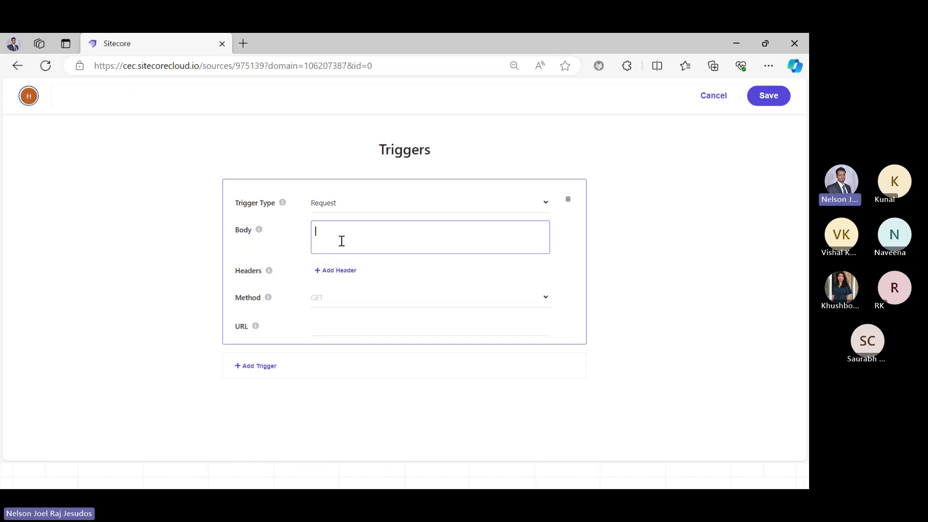
left_click(341, 300)
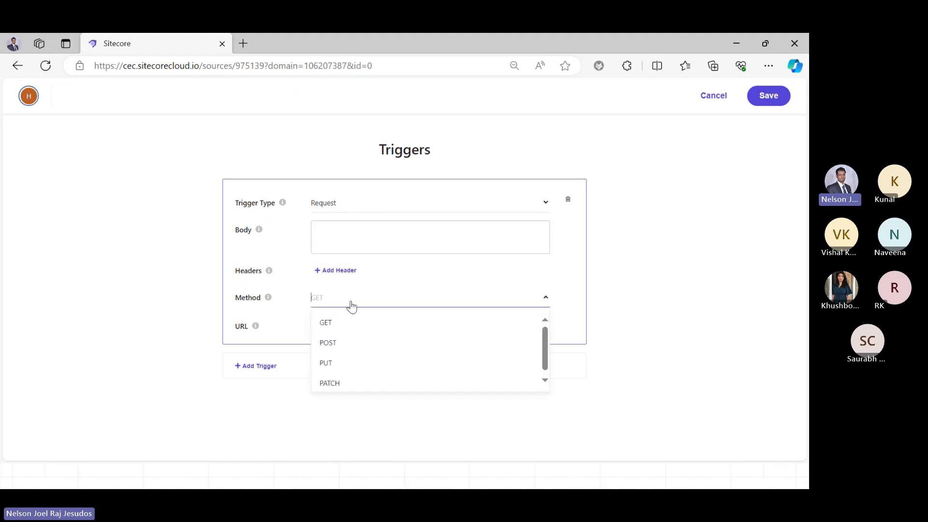
left_click(331, 345)
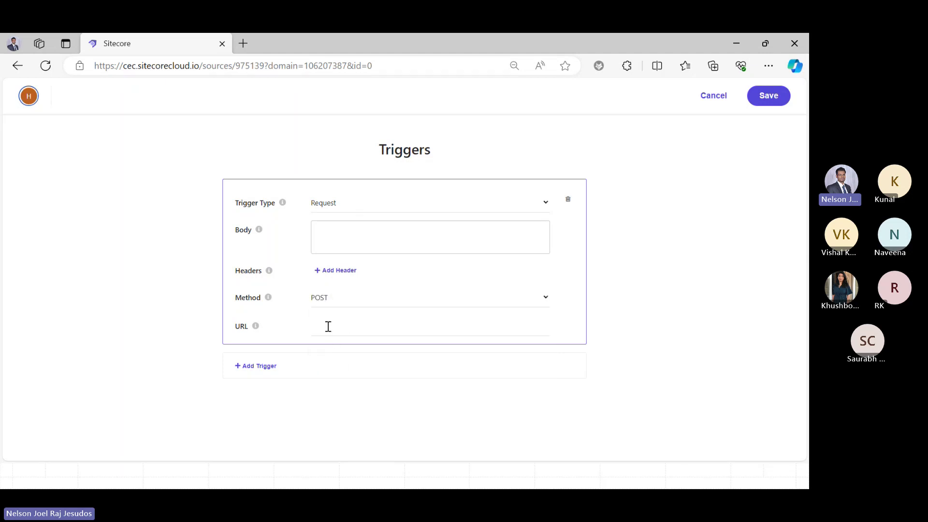
left_click(328, 326)
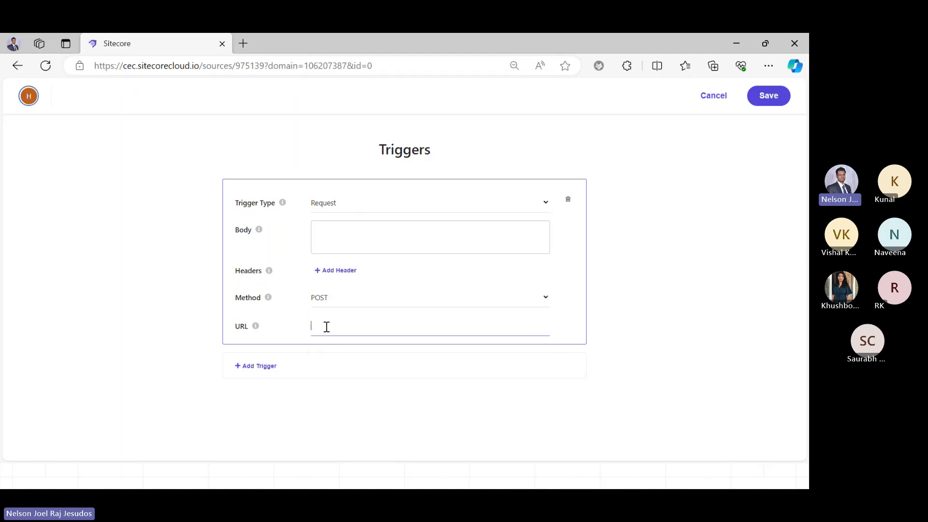
left_click(360, 242)
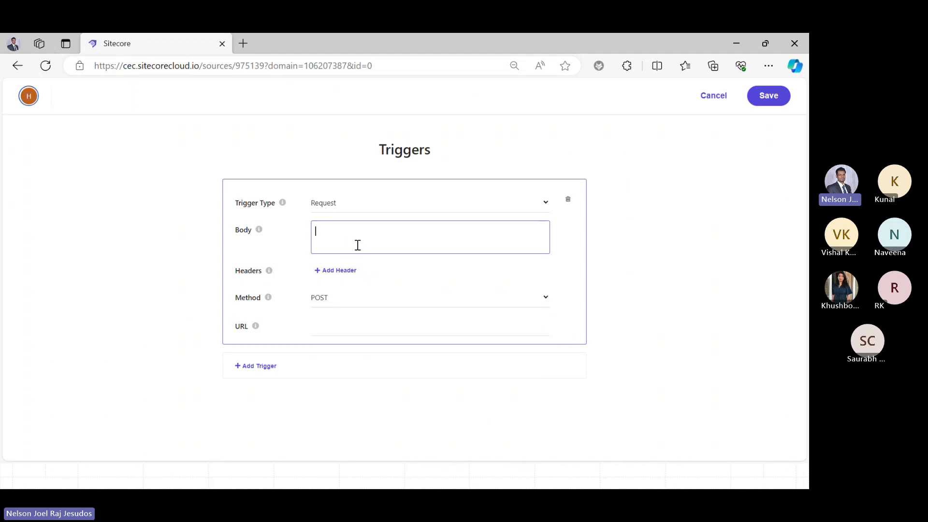
key("super")
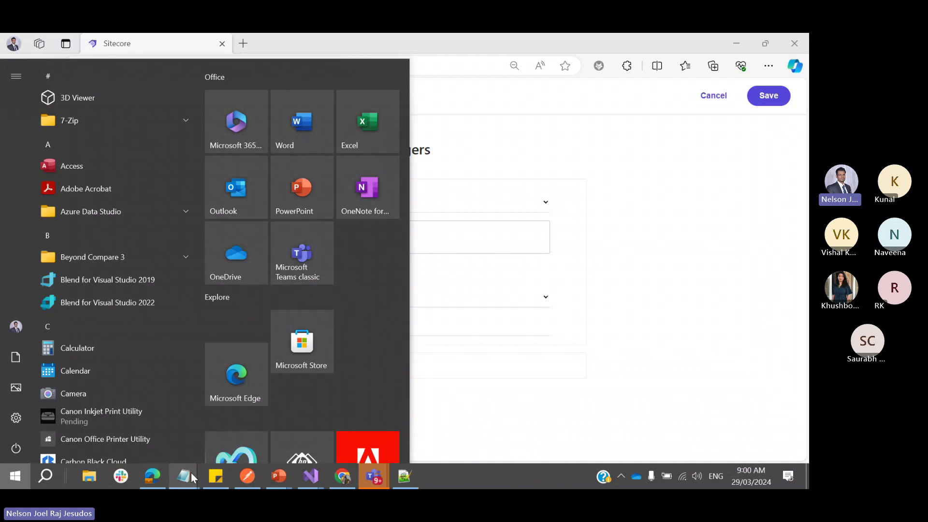
mouse_move(192, 478)
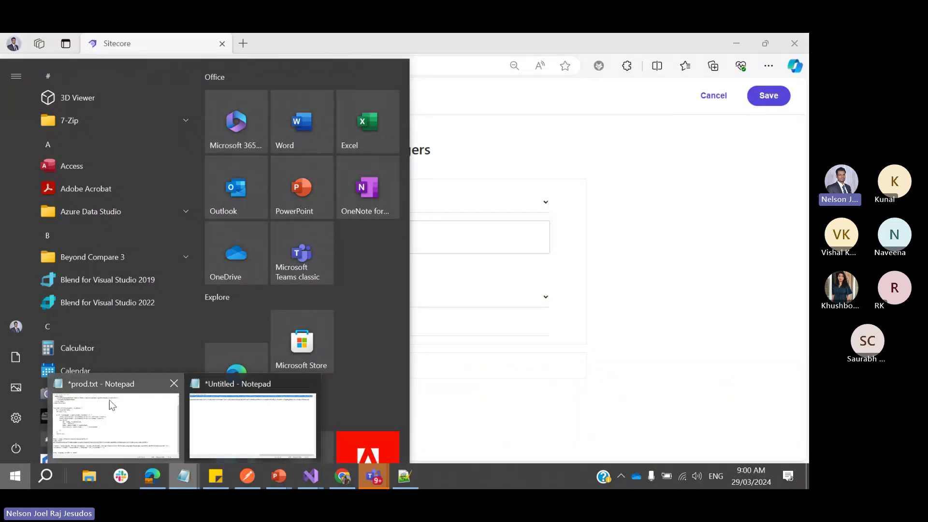
left_click(109, 399)
left_click_drag(227, 341, 2, 343)
key("ctrl+c")
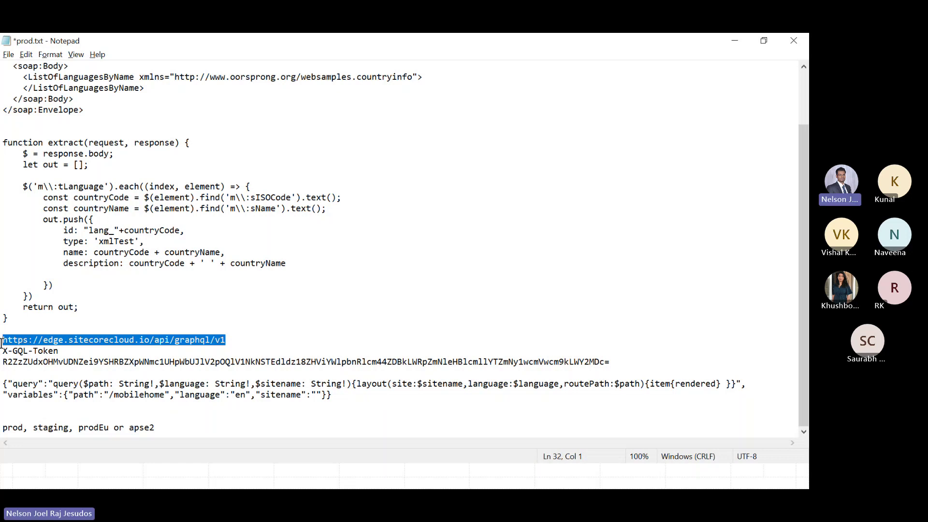
key("alt+Tab")
left_click(343, 320)
key("ctrl+v")
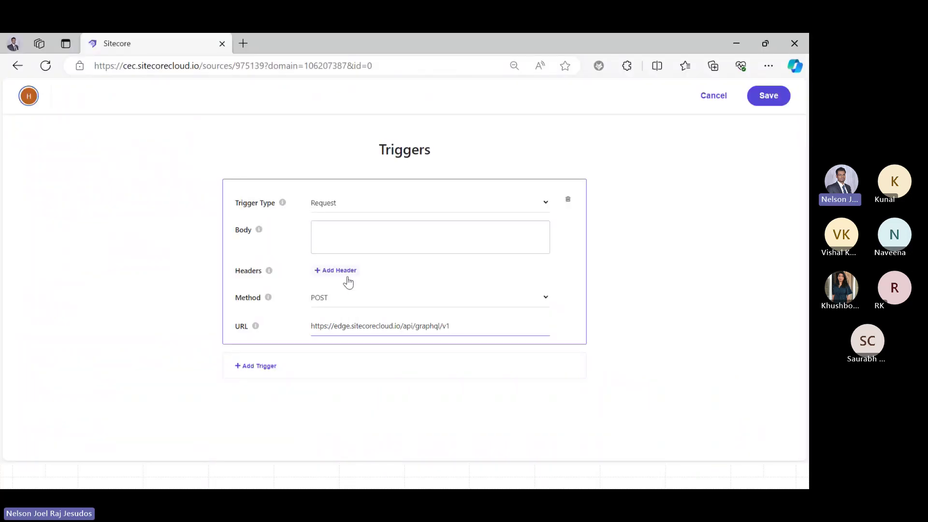
Add a header to the trigger with the key content-type and the value application/json.
left_click(333, 272)
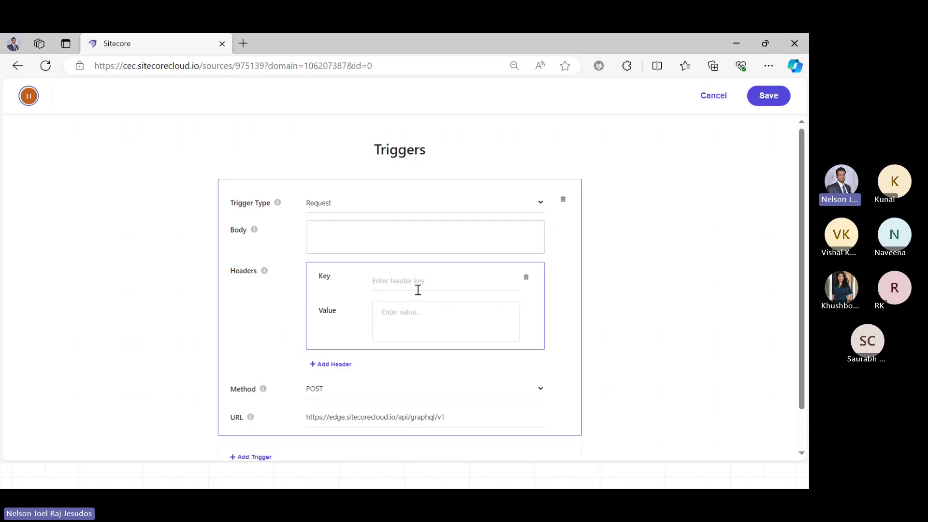
left_click(418, 290)
type("content-")
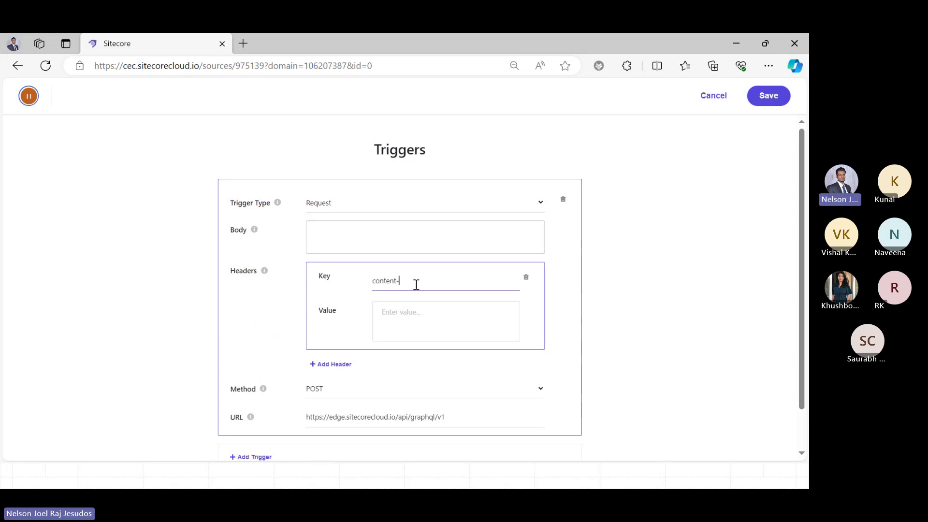
type("type")
left_click(419, 329)
type("app")
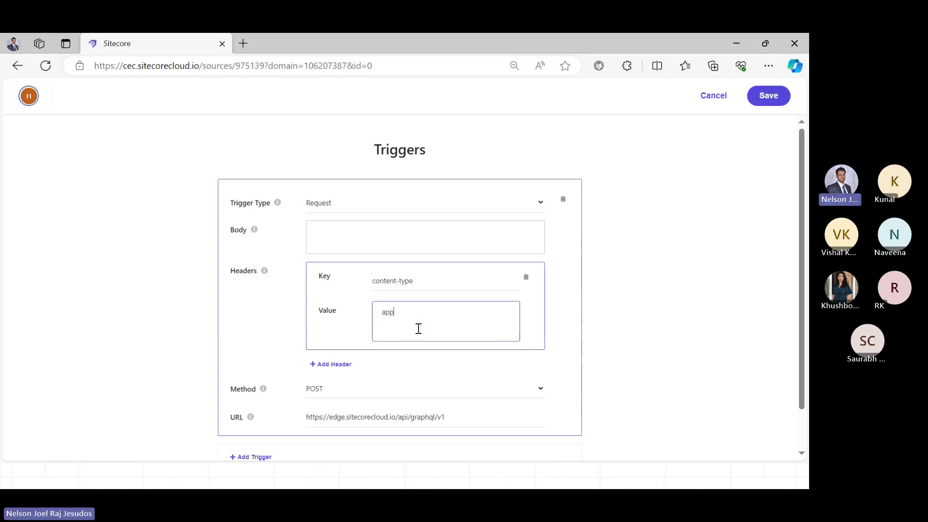
type("lication/json")
Add a second header to the trigger and copy X-GQL-Token from prod.txt in Notepad into its key in the browser.
left_click(335, 362)
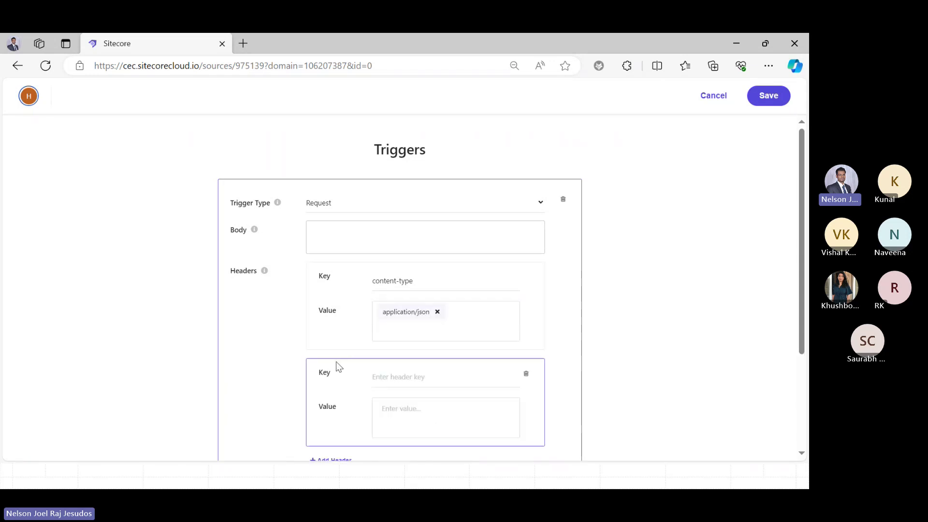
left_click(388, 374)
key("alt+Tab")
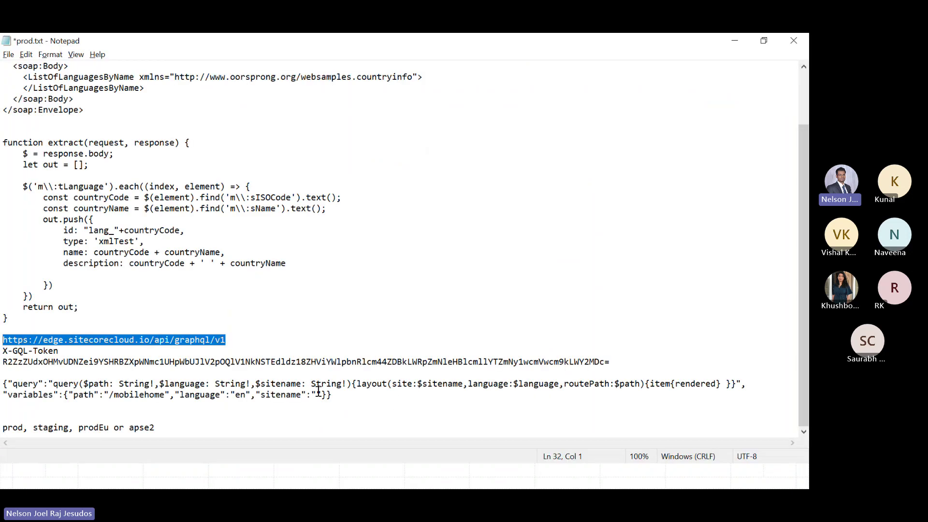
left_click_drag(58, 350, 3, 351)
key("alt+Tab")
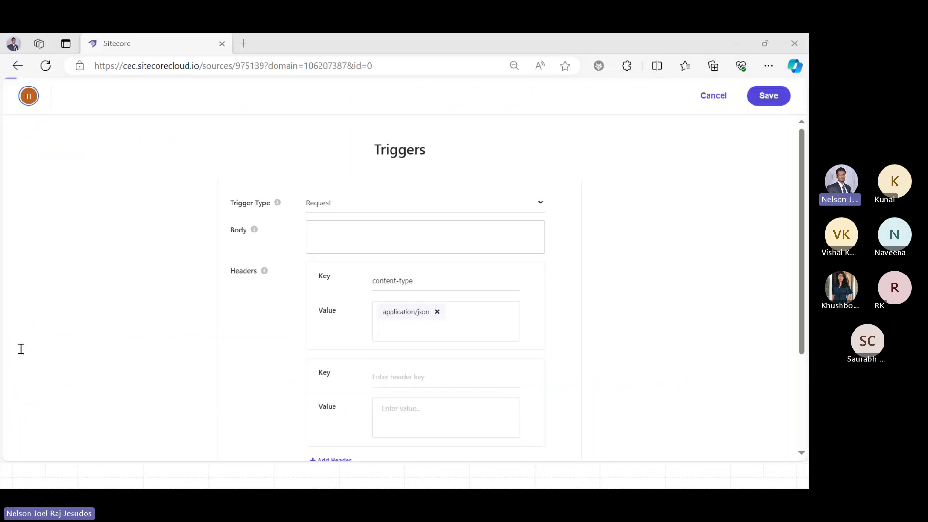
left_click(404, 369)
key("ctrl+v")
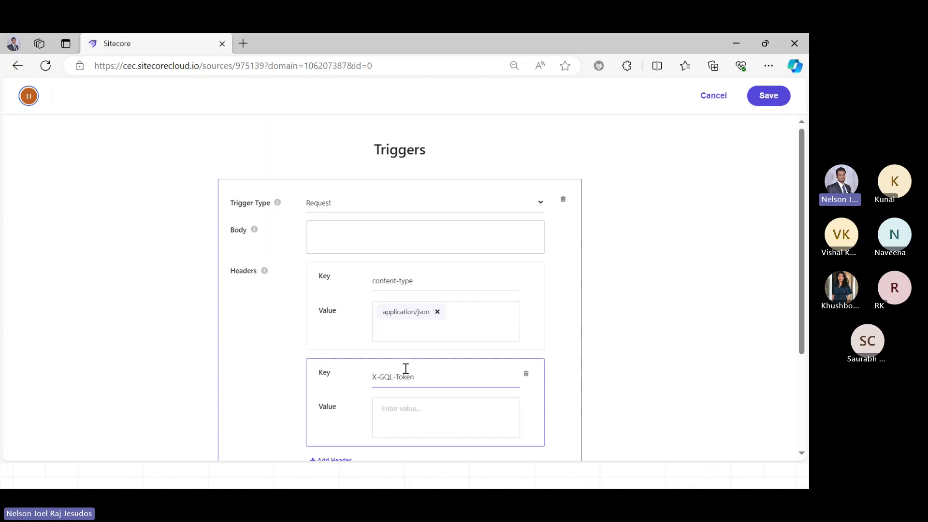
Copy the access token from prod.txt in Notepad and paste it as the X-GQL-Token header's value in the browser.
key("alt+Tab")
left_click_drag(611, 362, 2, 366)
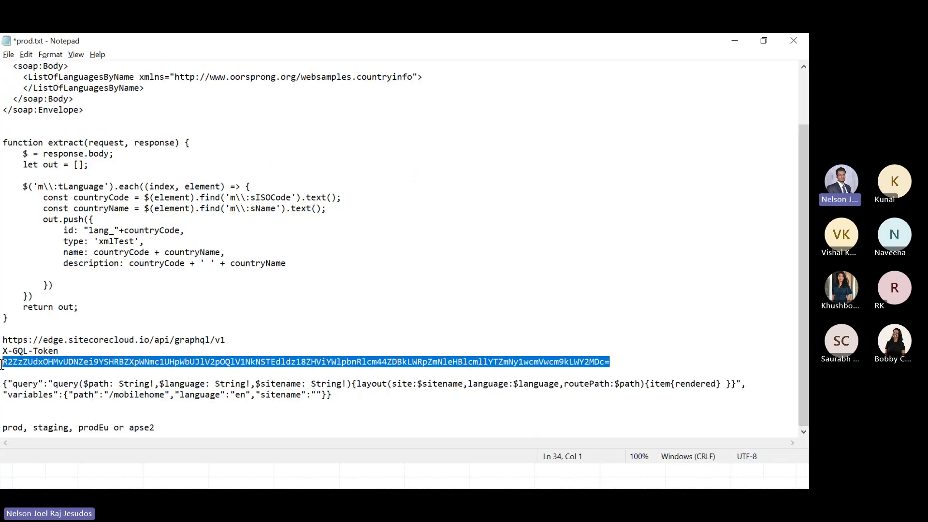
key("ctrl+c")
key("alt+Tab")
left_click(442, 418)
key("ctrl+v")
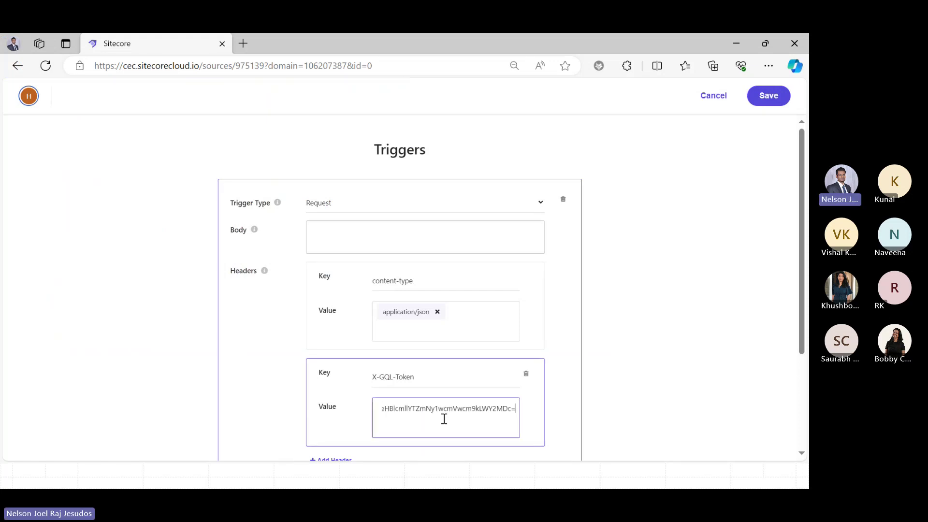
Copy the GraphQL layout query and its variables from prod.txt in Notepad into the trigger's body in the browser, and save the trigger.
left_click(392, 238)
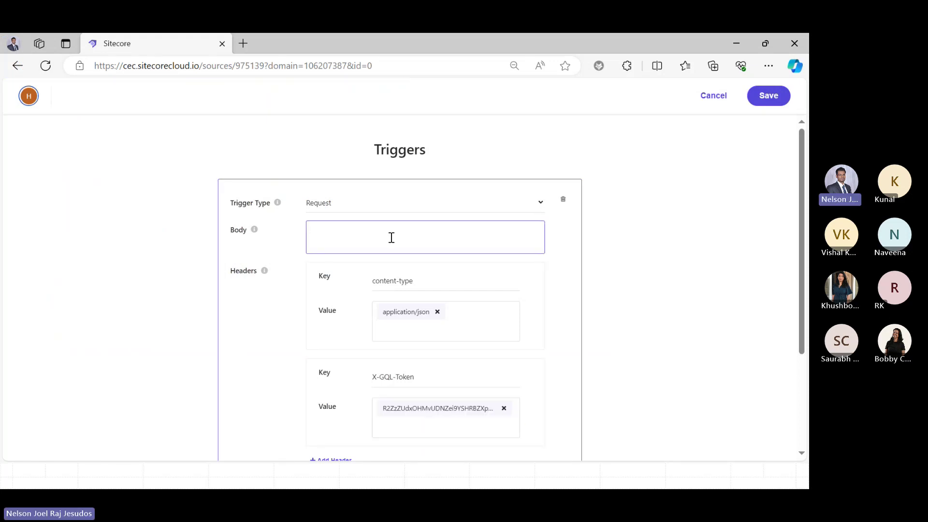
key("alt+Tab")
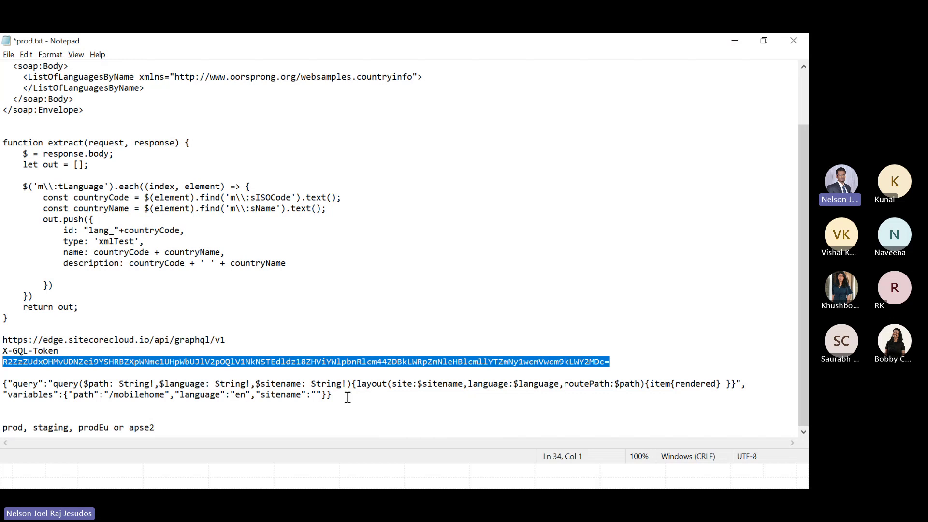
left_click_drag(346, 395, 2, 384)
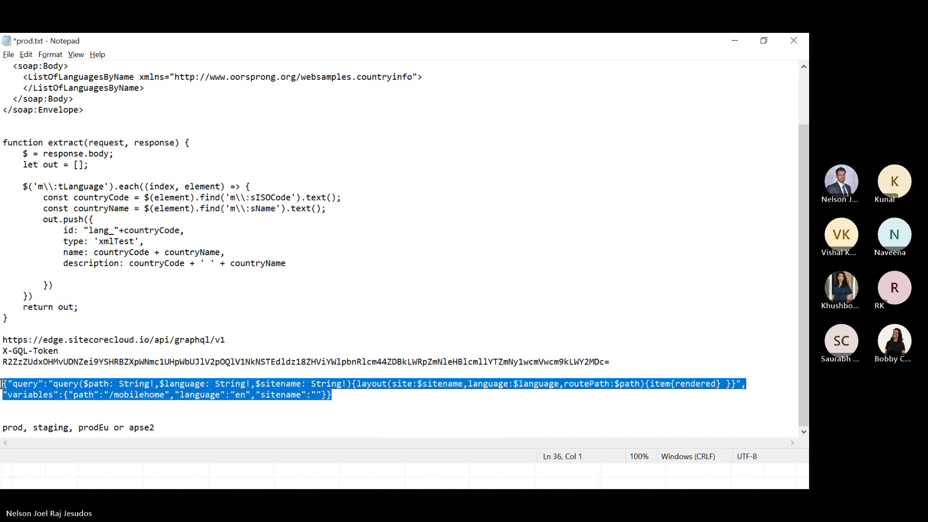
key("ctrl+c")
key("alt+Tab")
key("ctrl+v")
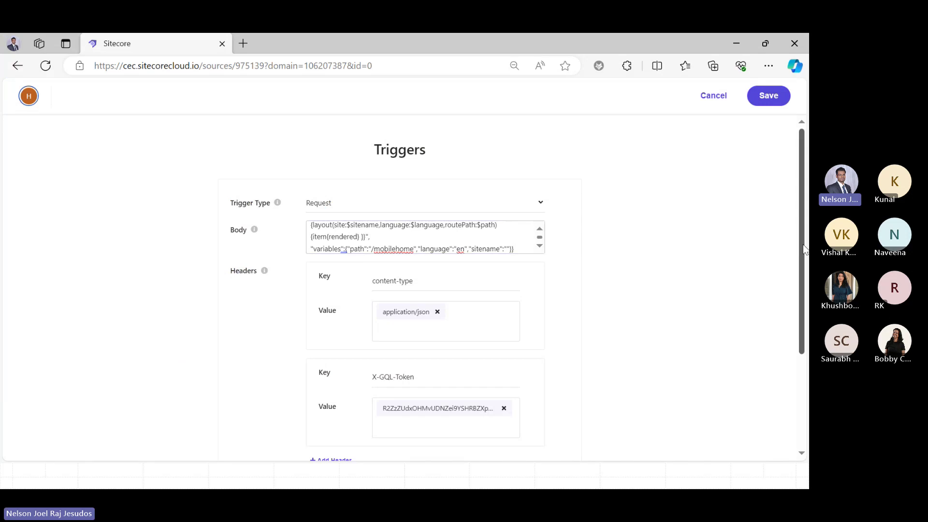
scroll(801, 232, "down", 3)
scroll(795, 199, "up", 3)
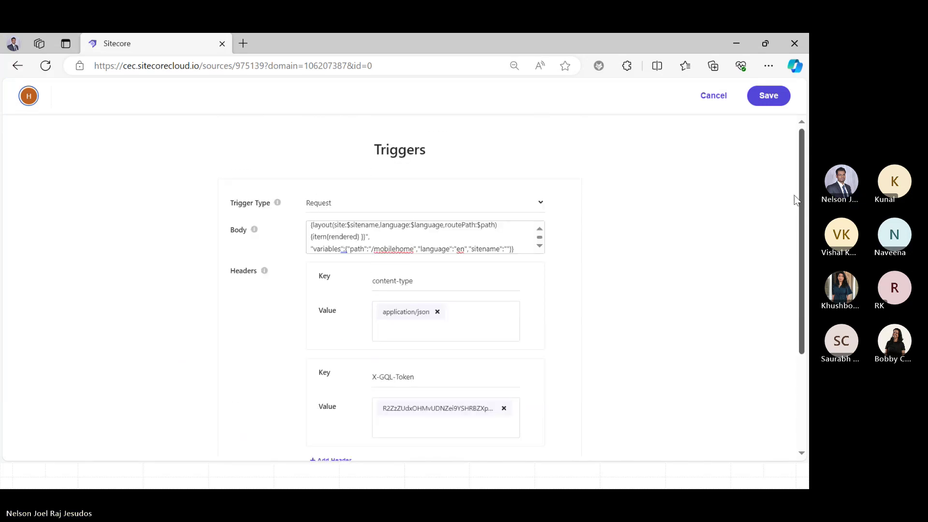
left_click(757, 99)
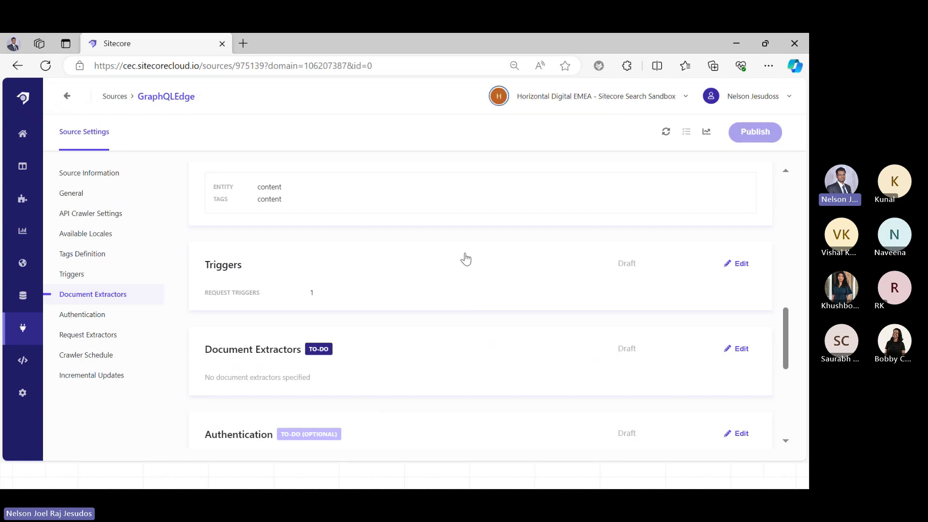
Review the GraphQLEdge source's settings and open its document extractors for editing.
scroll(790, 297, "up", 4)
left_click_drag(791, 298, 791, 260)
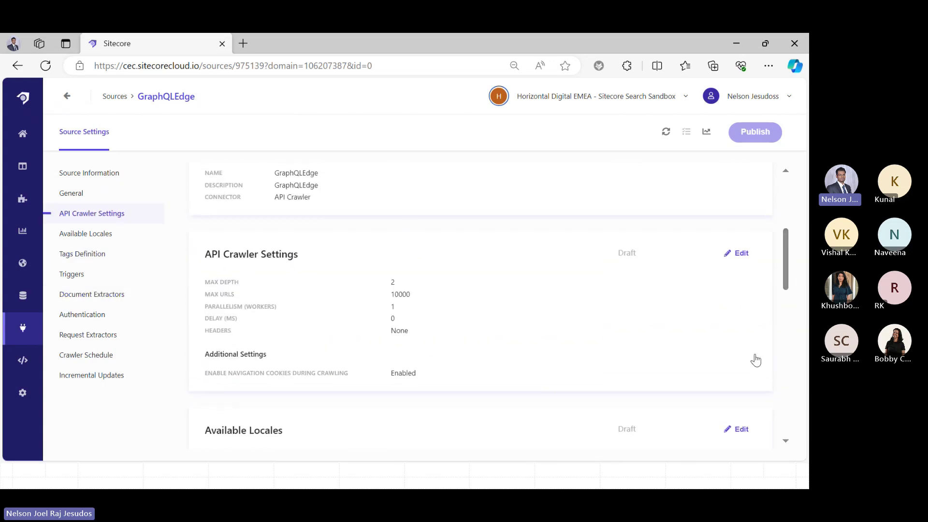
left_click_drag(785, 266, 793, 331)
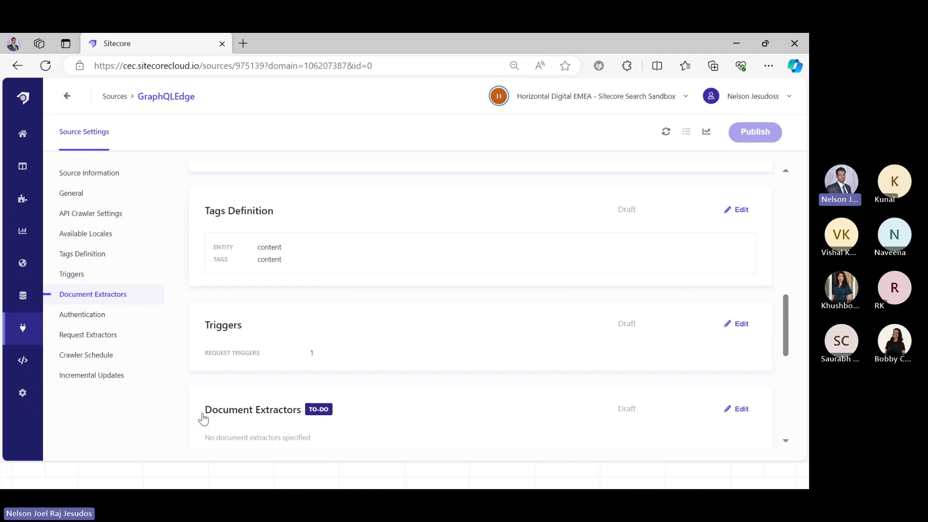
left_click_drag(787, 333, 789, 368)
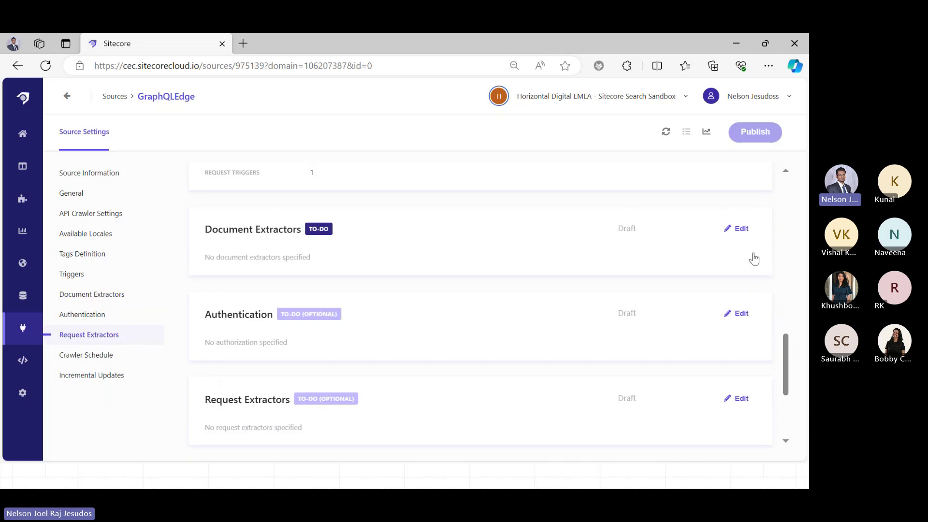
left_click(745, 228)
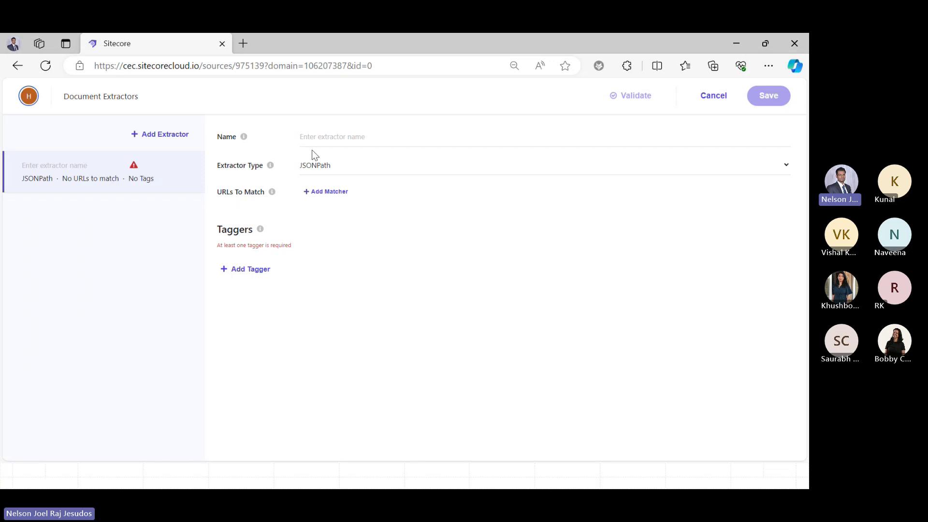
left_click(338, 138)
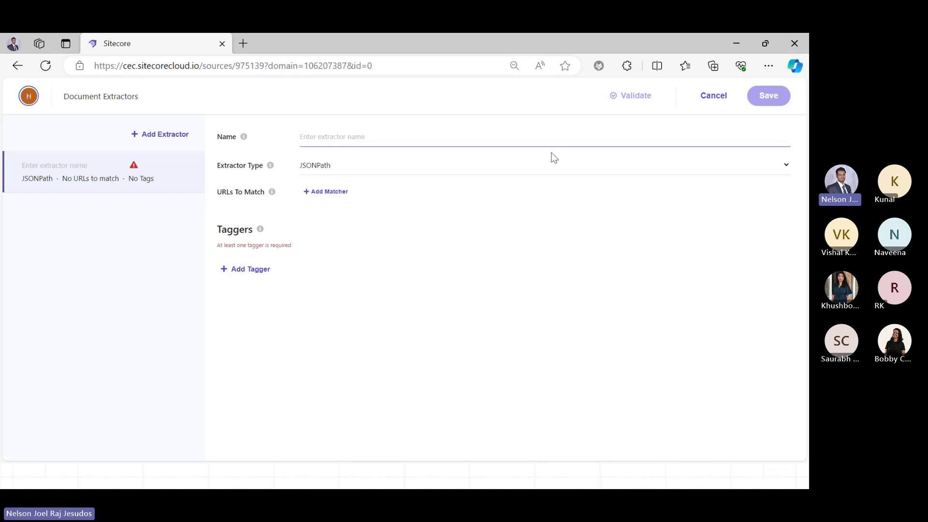
type("Test")
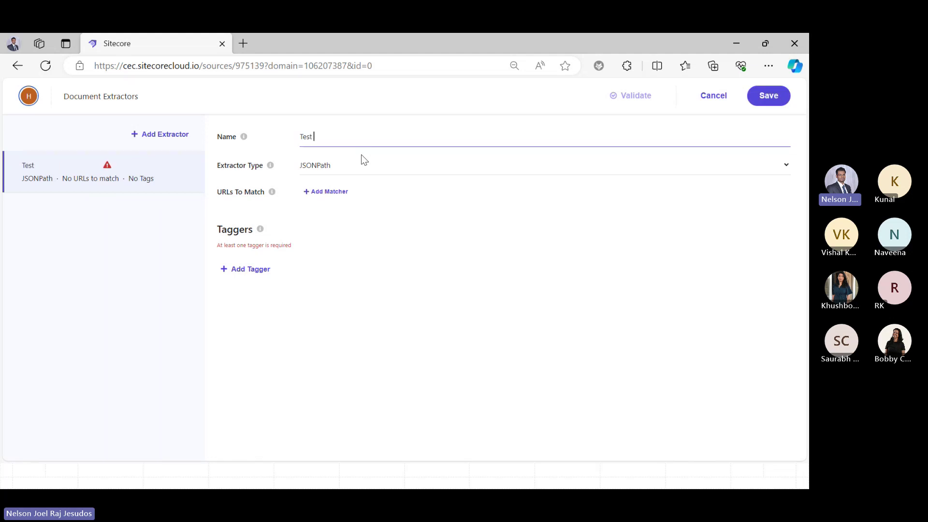
type(" Edge crawler")
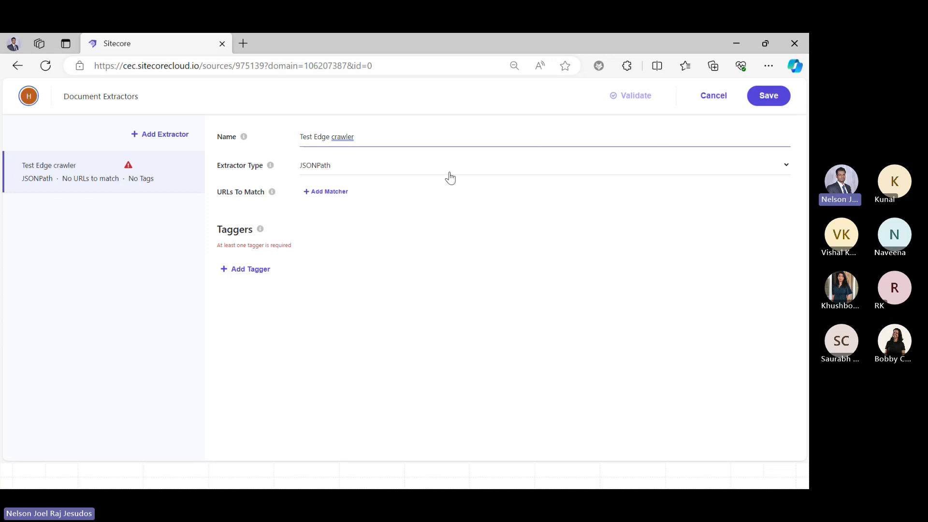
left_click(363, 167)
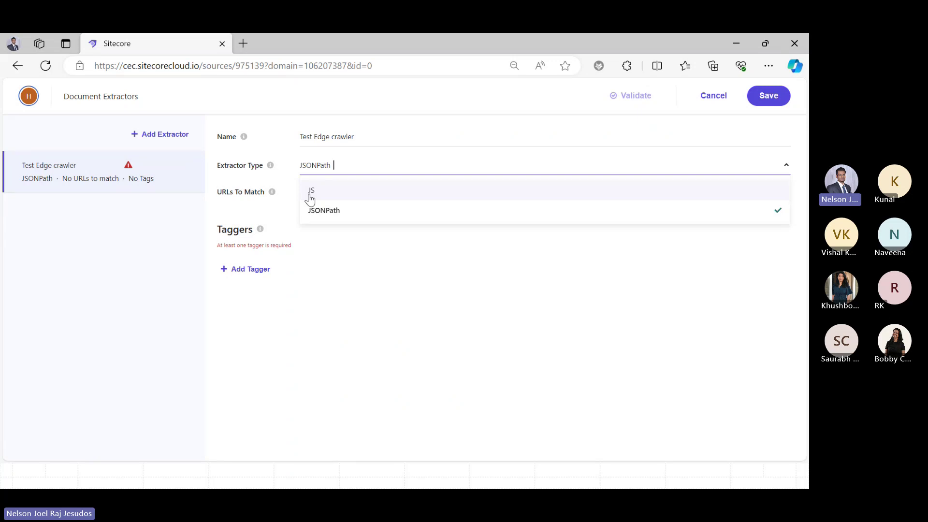
left_click(331, 212)
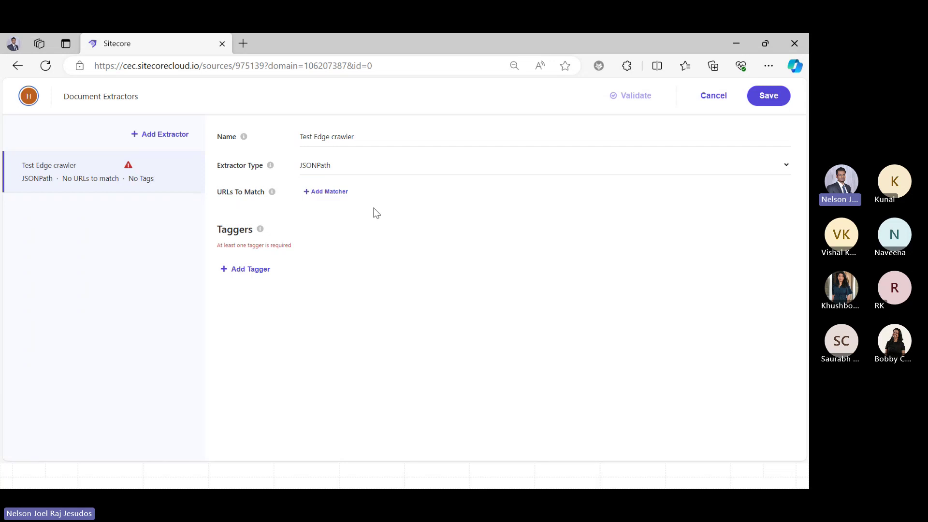
left_click(723, 96)
left_click(725, 98)
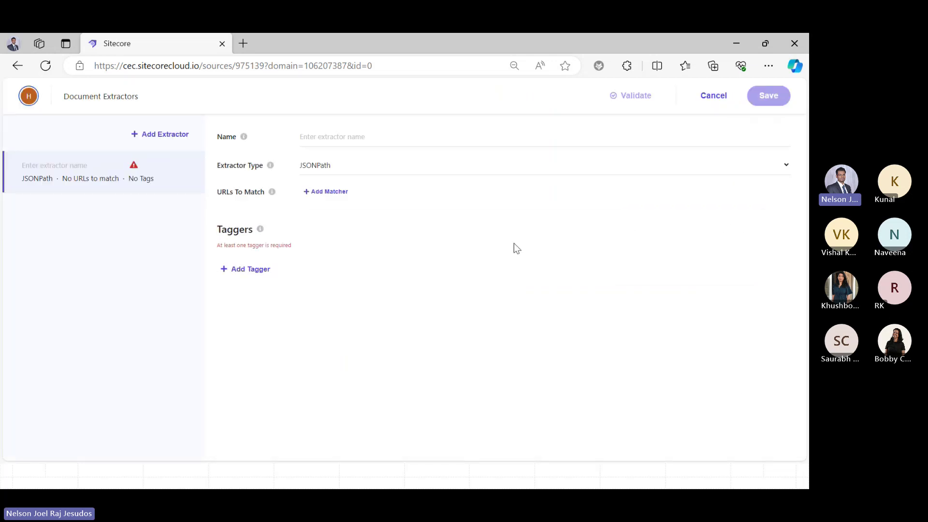
Try a content tagger rule for the Image url attribute with the expression p.text(), and close the tagger without saving.
left_click(260, 272)
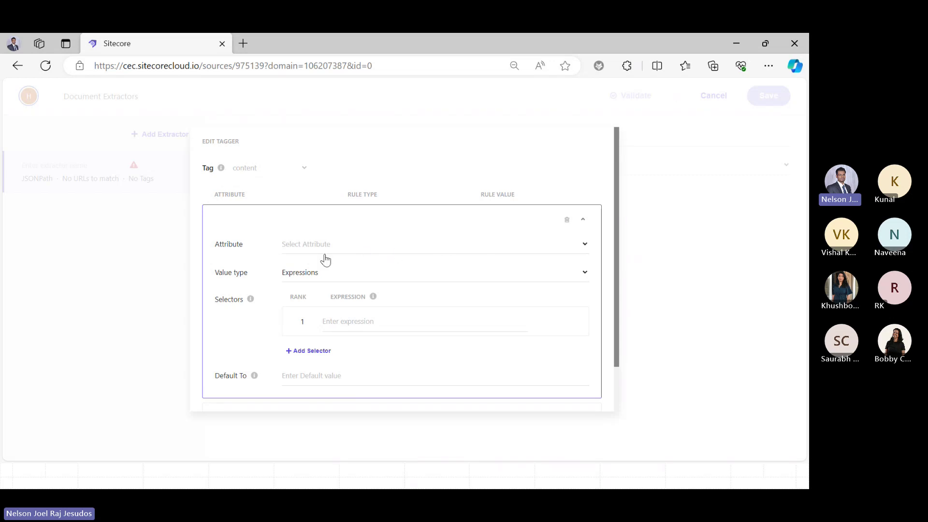
left_click(675, 222)
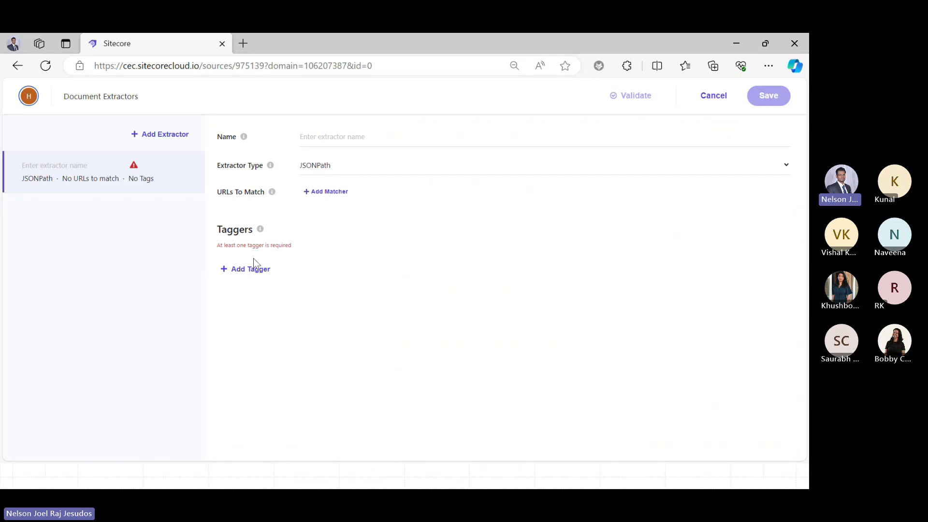
left_click(240, 270)
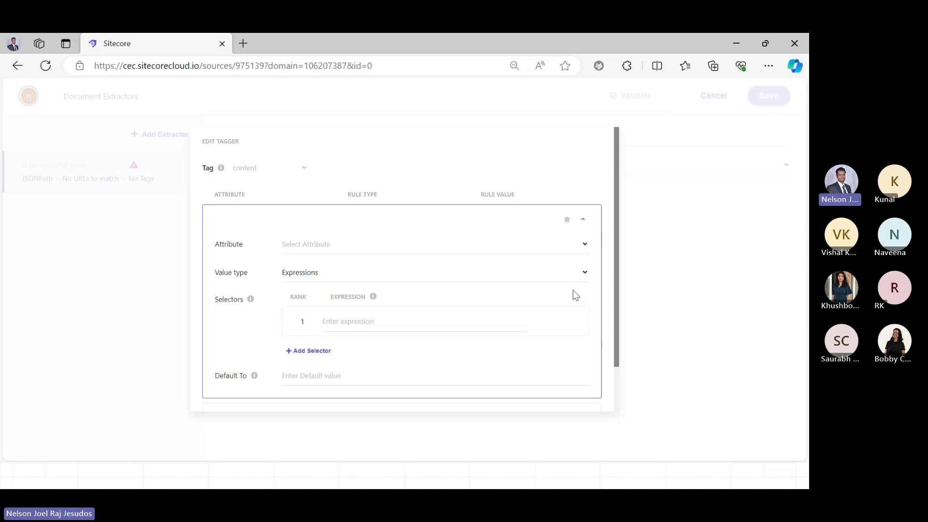
left_click(577, 252)
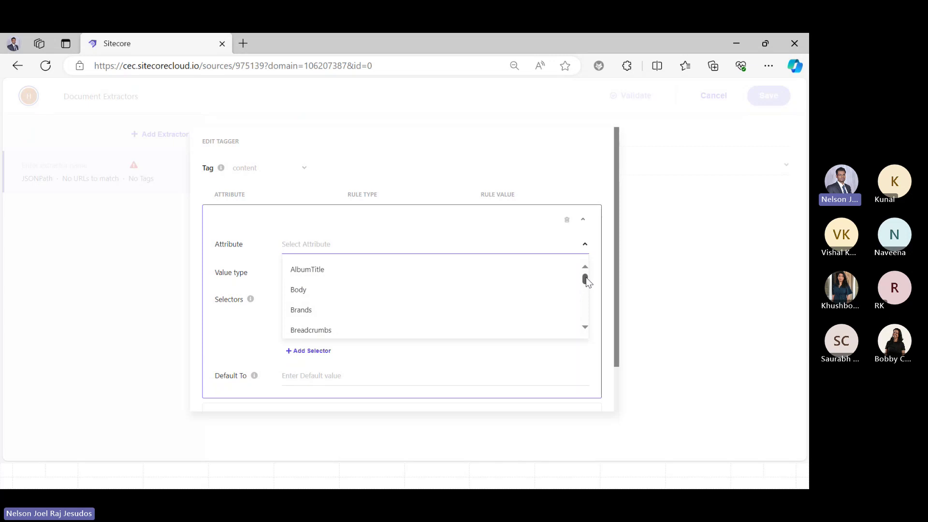
mouse_move(585, 279)
left_mouse_down()
mouse_move(587, 330)
mouse_move(586, 297)
left_mouse_up()
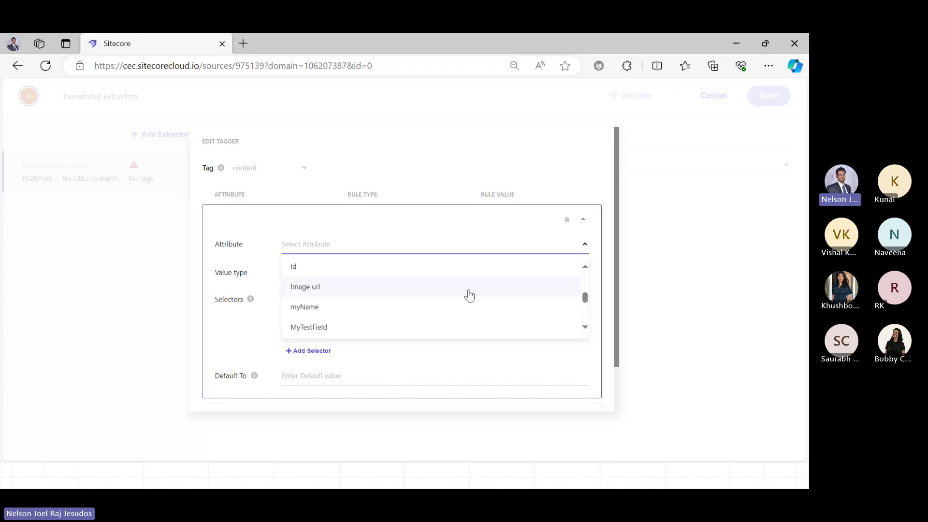
left_click(348, 289)
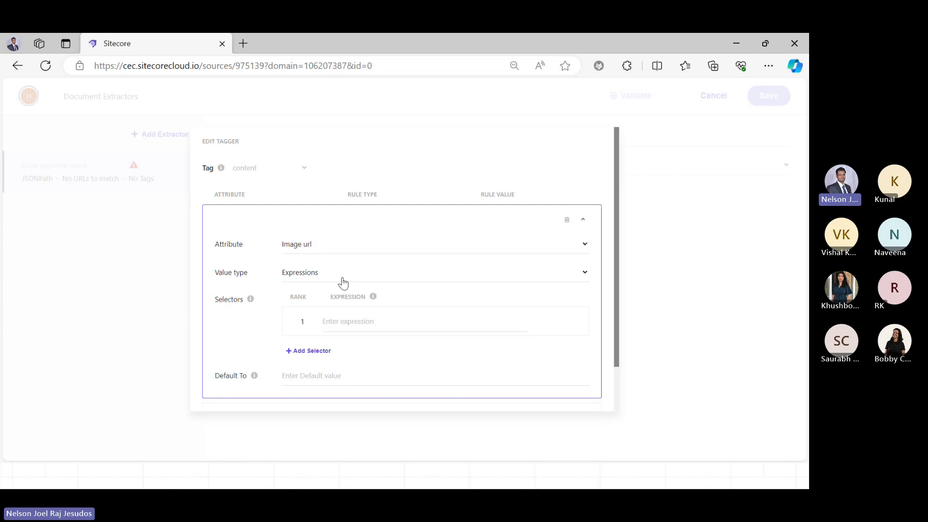
left_click(369, 317)
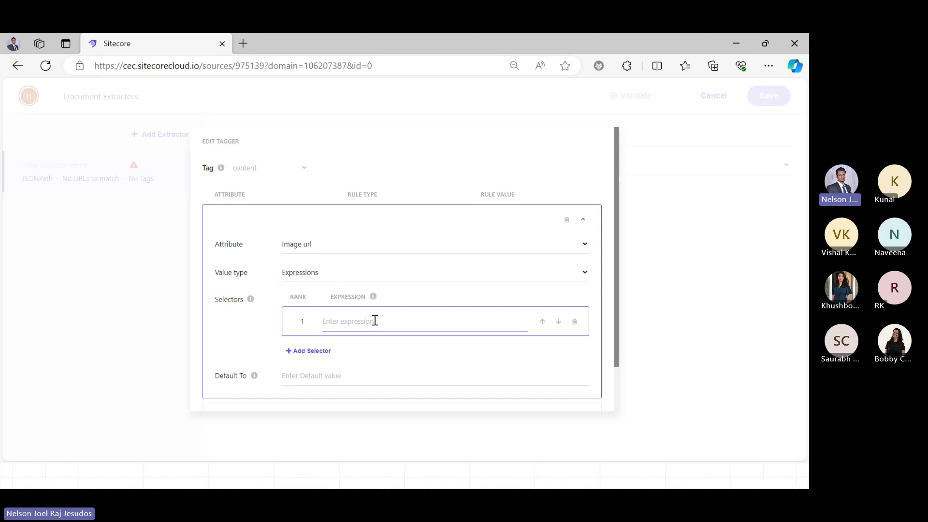
type("p")
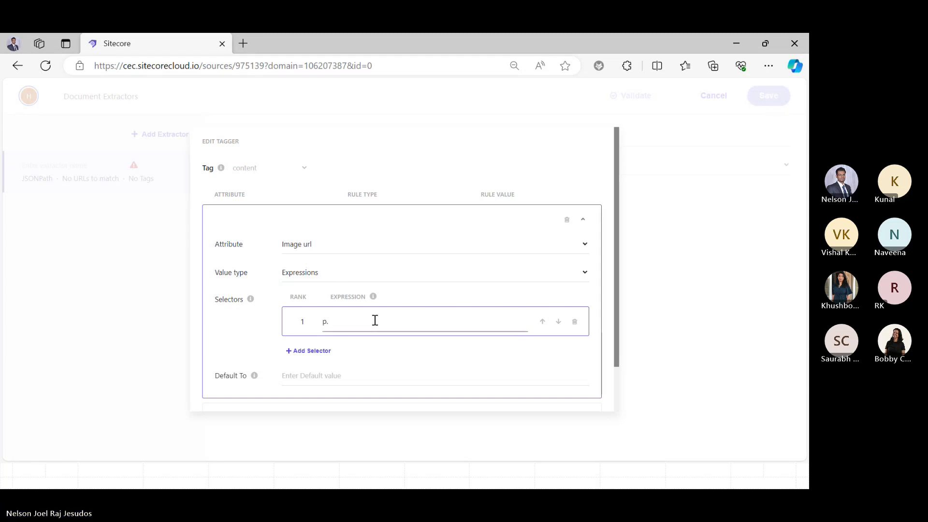
type(".text()")
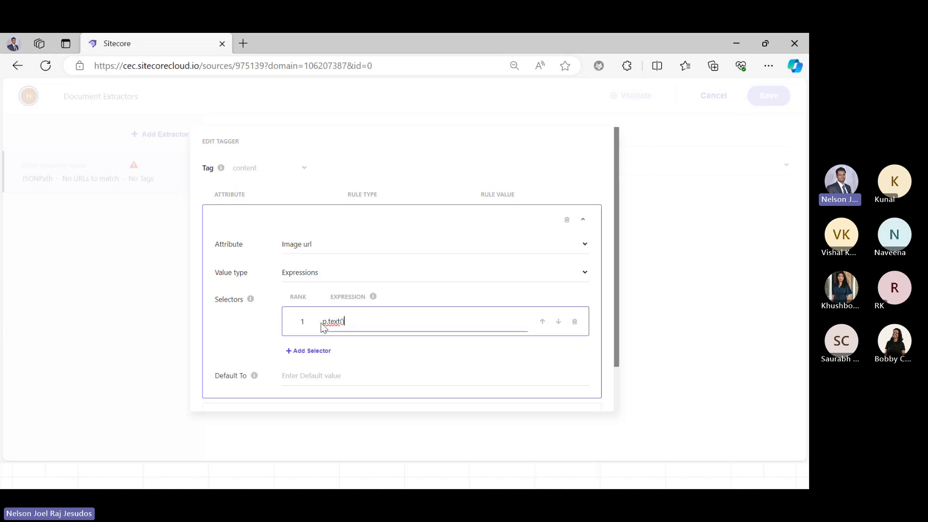
left_click_drag(321, 321, 364, 322)
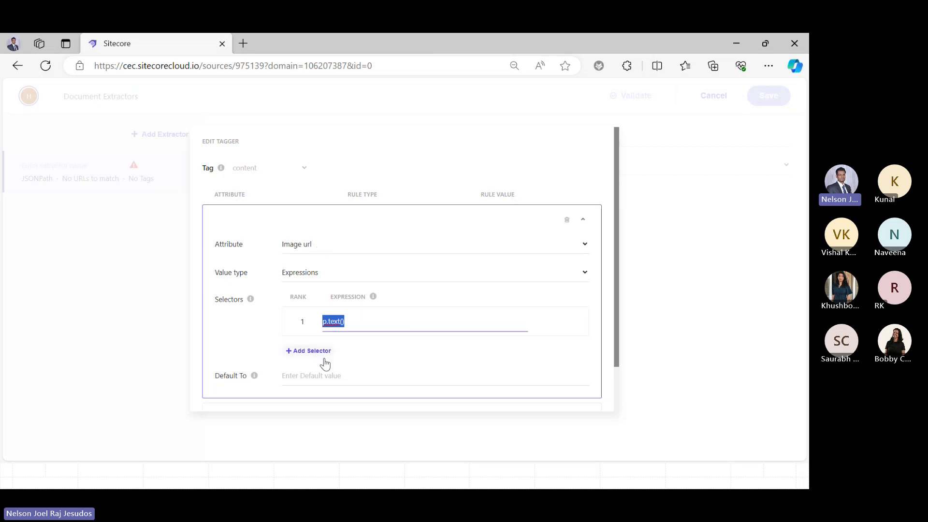
left_click(325, 376)
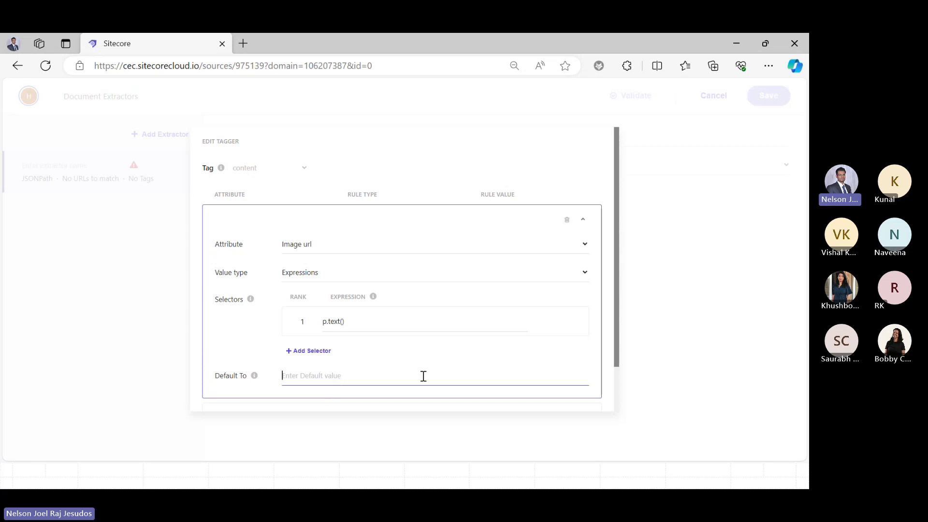
left_click(673, 334)
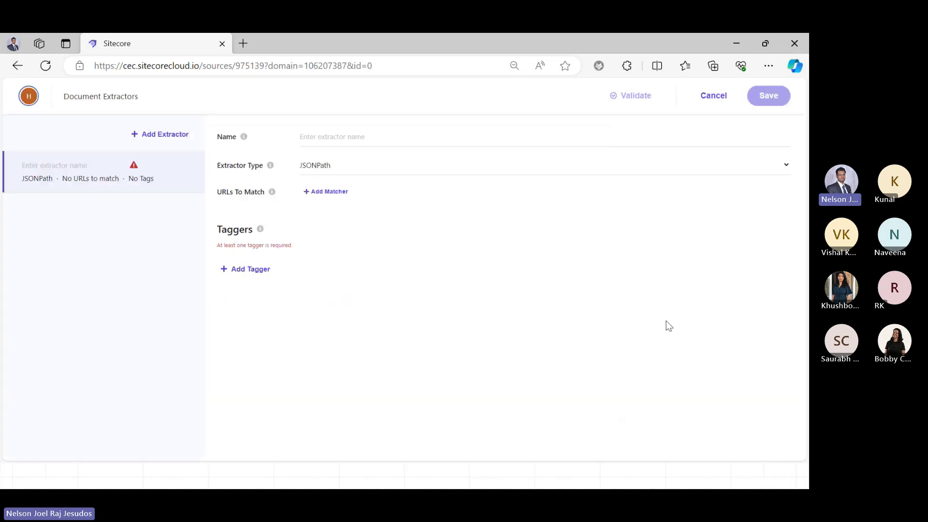
Change the document extractor's type to JS and open a new content tagger.
left_click(345, 173)
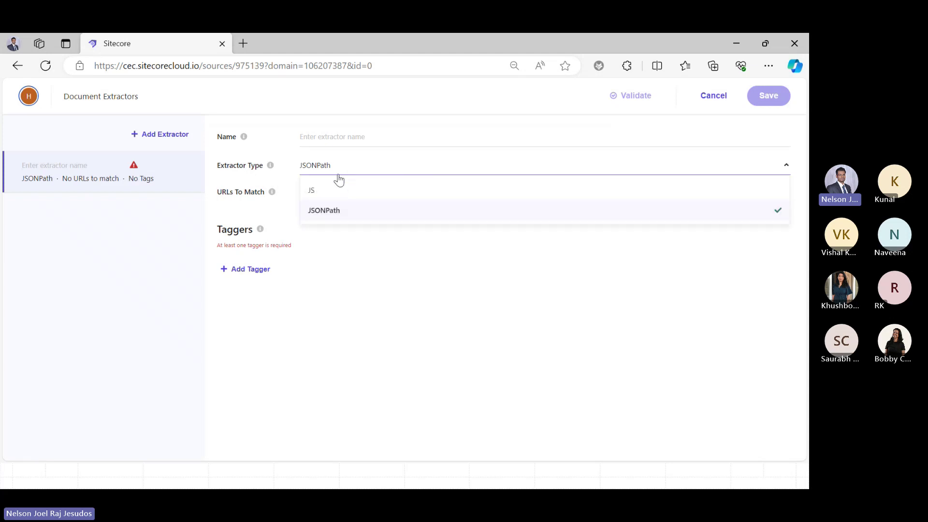
left_click(328, 189)
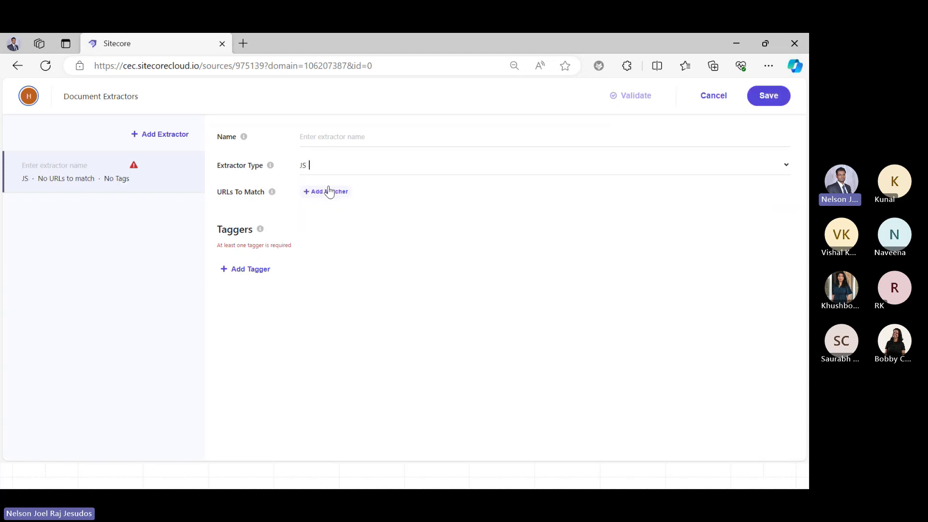
left_click(238, 273)
left_click(420, 329)
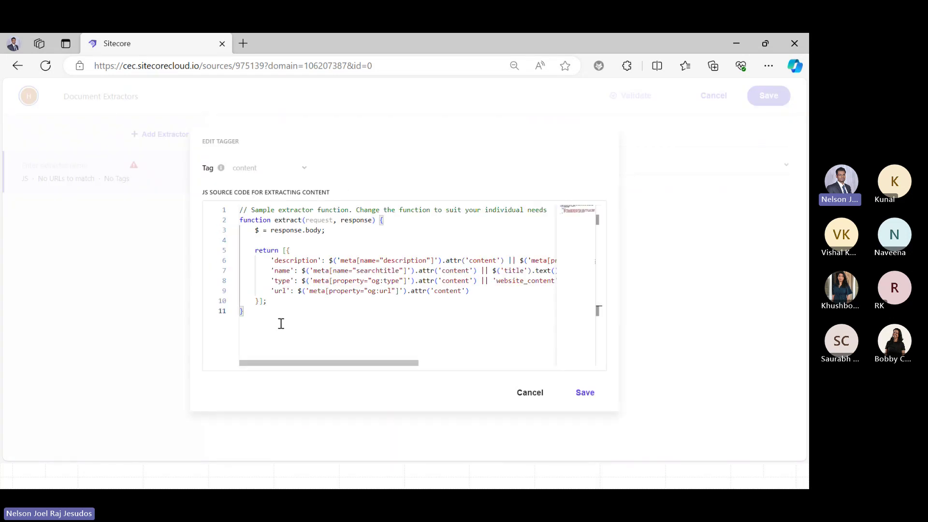
Examine the tagger's sample extract function, including its request and response parameters and its return block.
left_click_drag(280, 322, 225, 211)
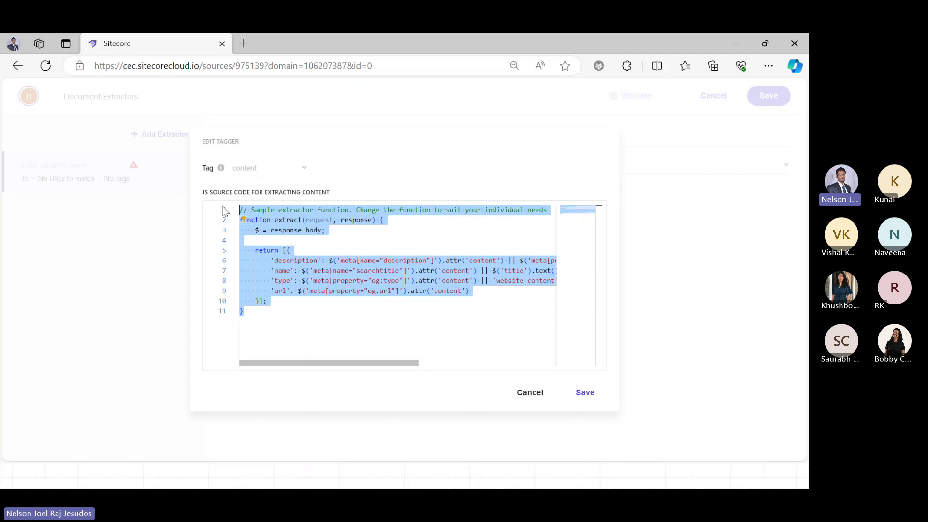
left_click(372, 325)
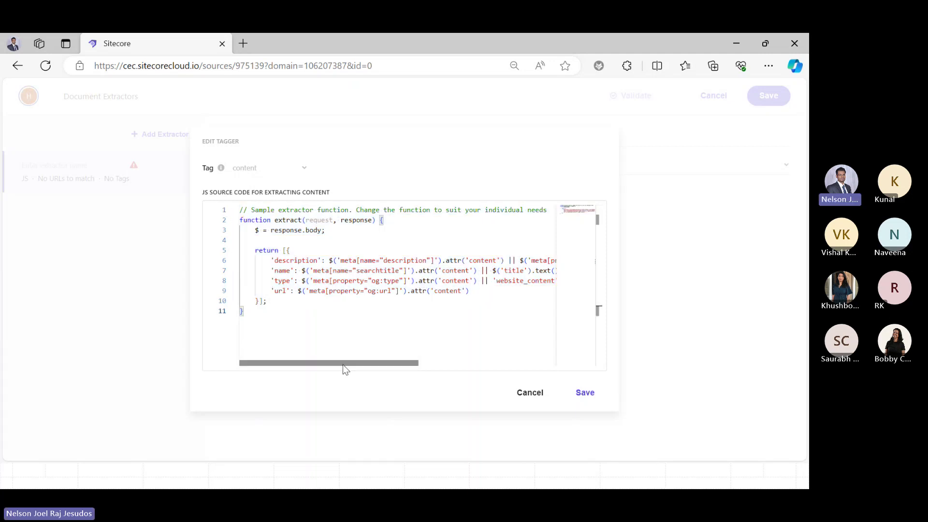
mouse_move(342, 364)
left_mouse_down()
mouse_move(357, 364)
mouse_move(326, 364)
left_mouse_up()
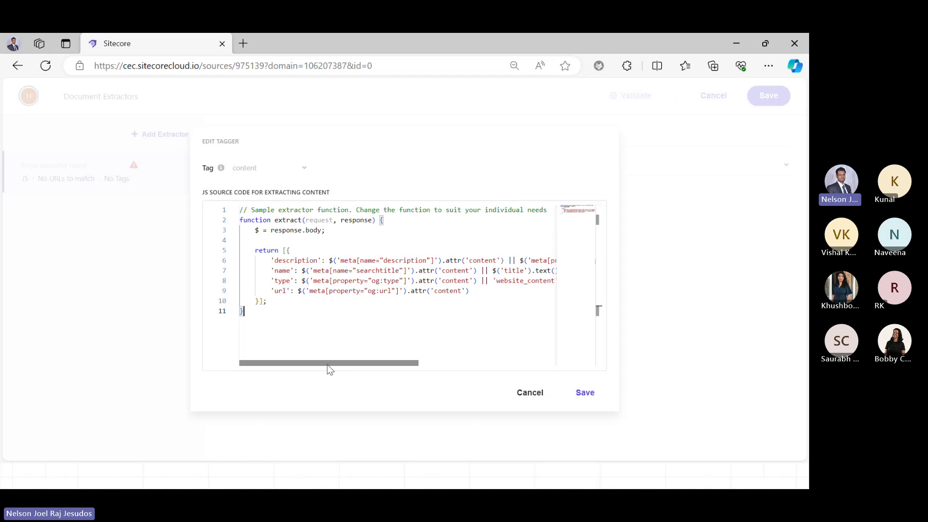
left_click(470, 291)
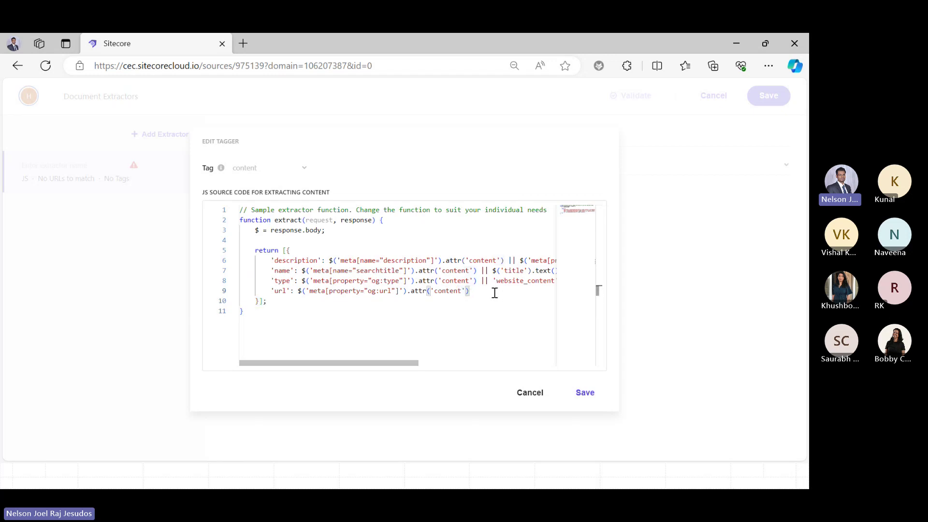
left_click_drag(495, 293, 267, 259)
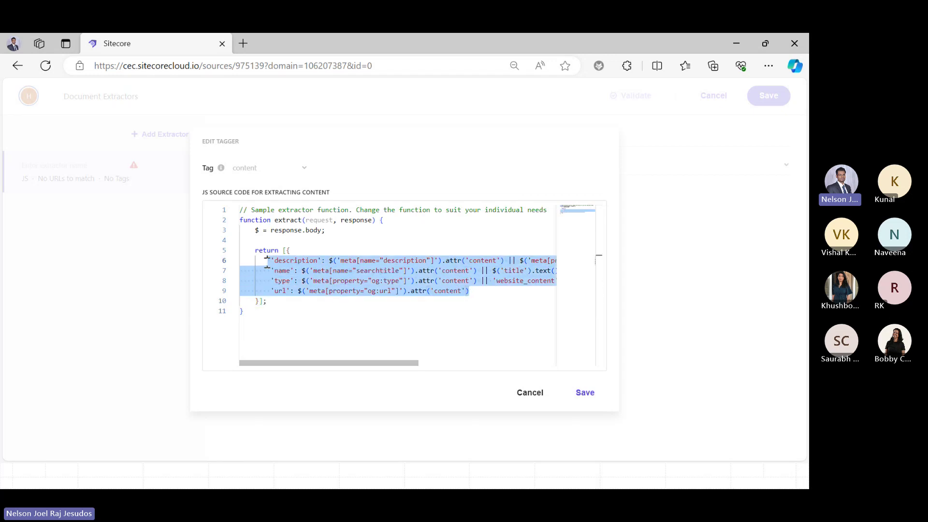
left_click(342, 281)
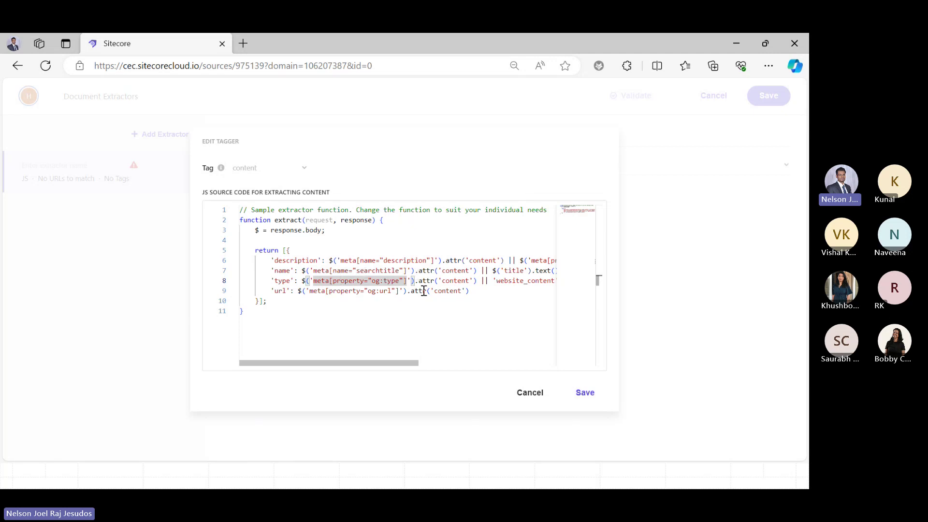
left_click(387, 302)
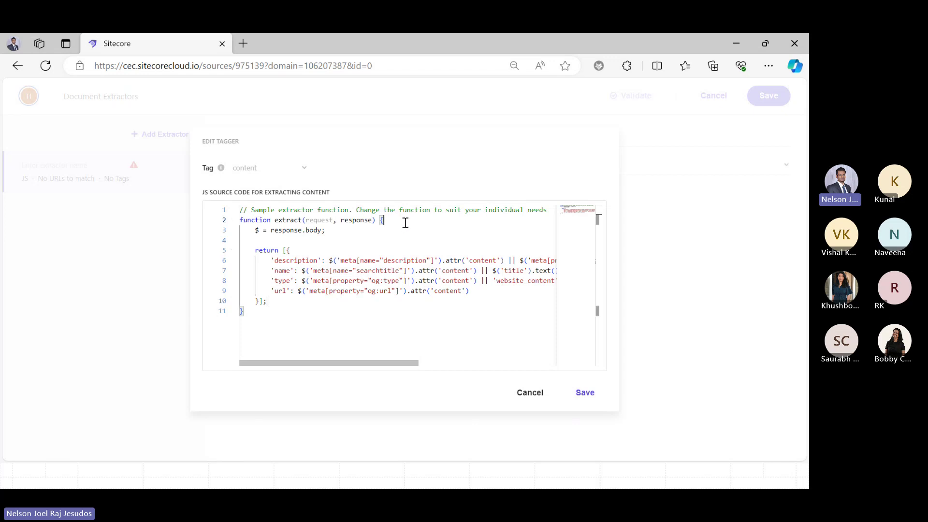
left_click_drag(404, 221, 240, 220)
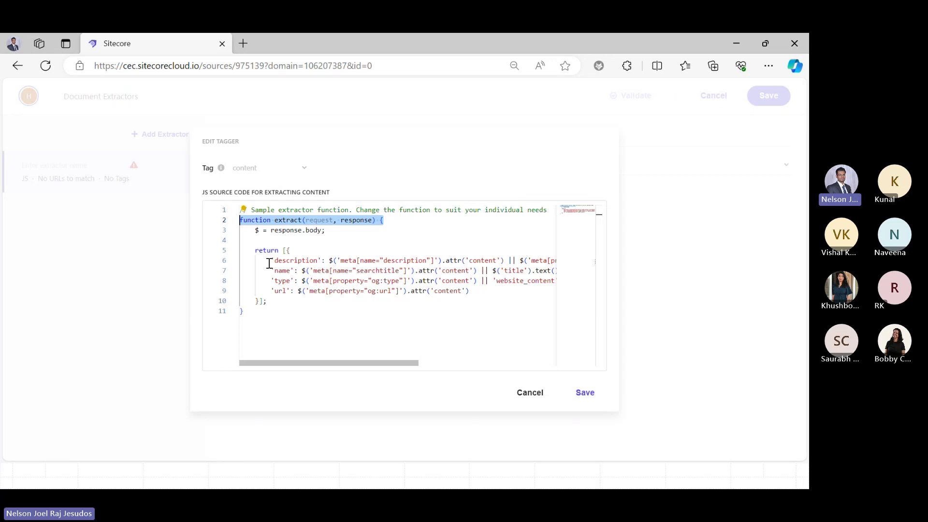
left_click_drag(255, 250, 285, 297)
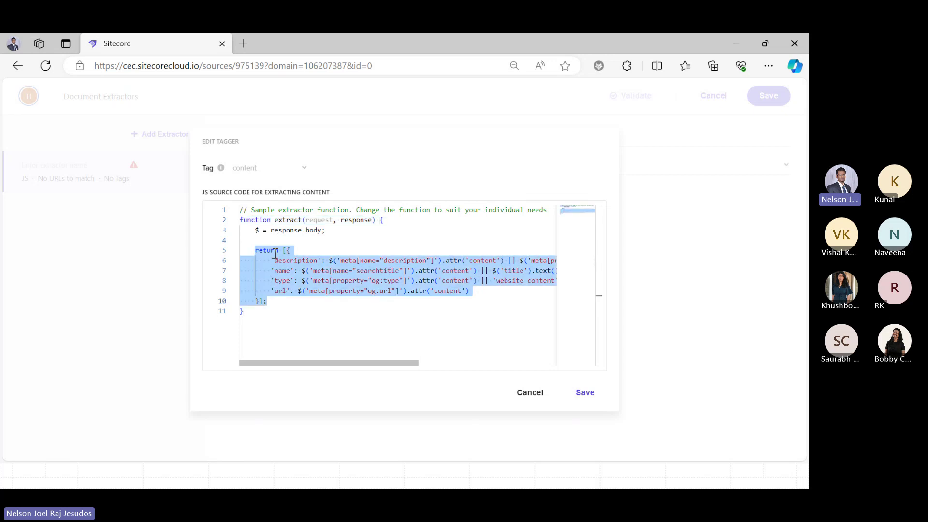
left_click(360, 221)
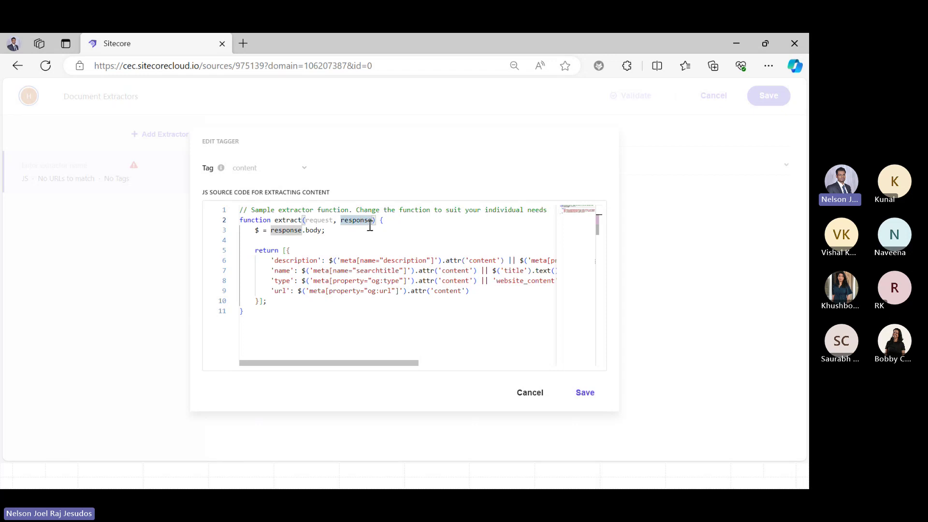
double_click(325, 221)
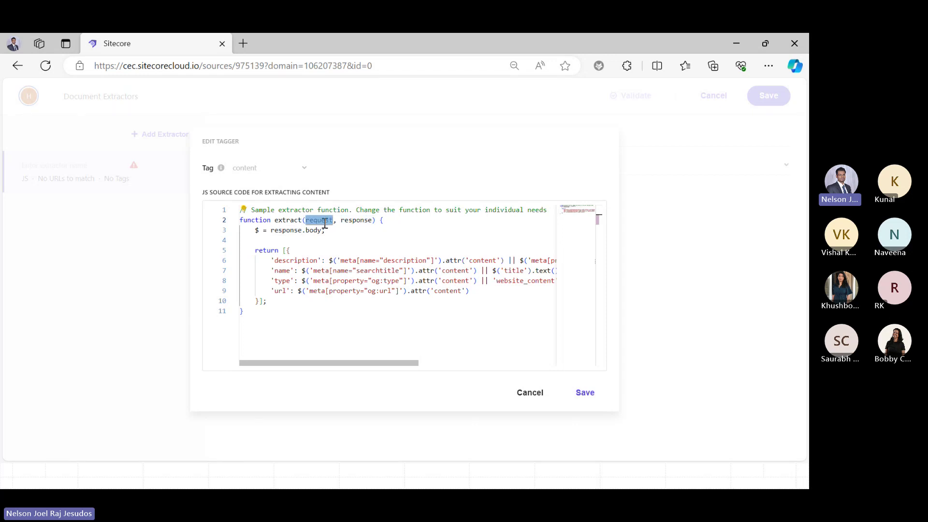
mouse_move(325, 222)
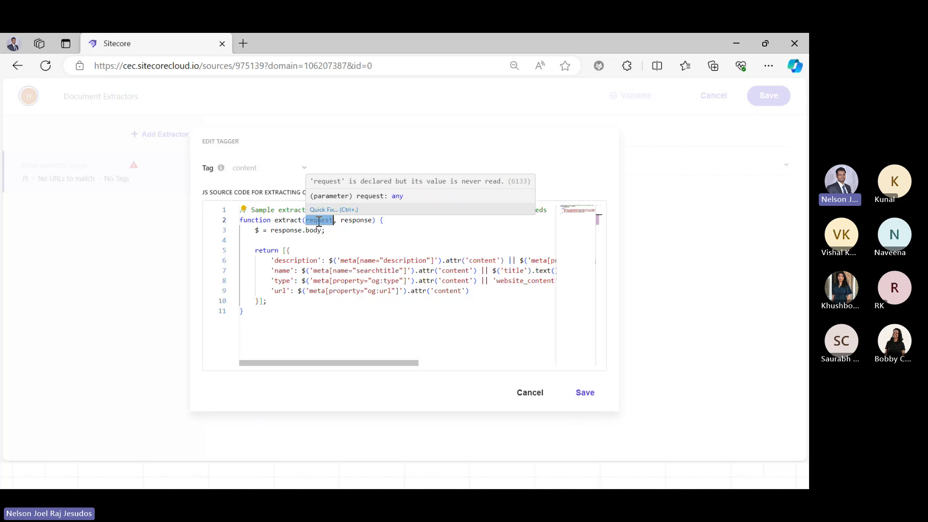
left_click(352, 226)
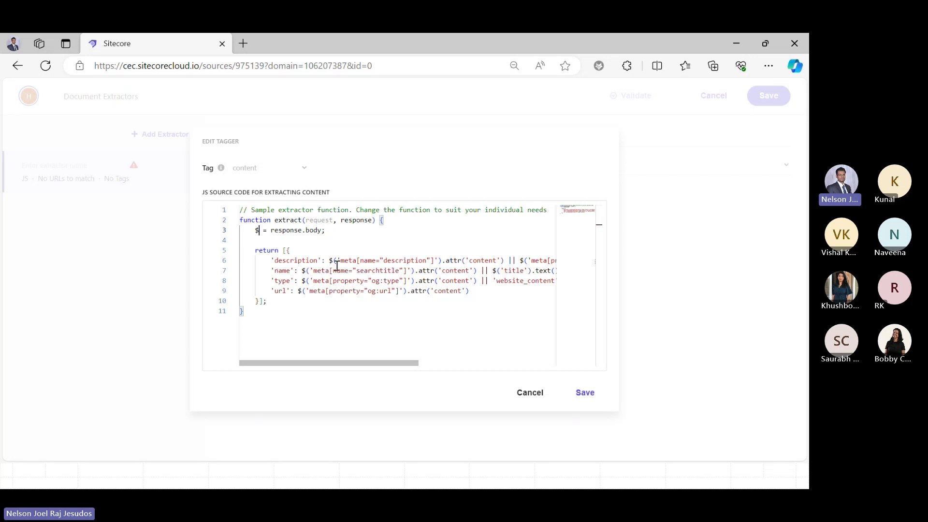
Examine the description selector and the description, name, type and url attributes returned by the sample function.
left_click_drag(329, 261, 508, 262)
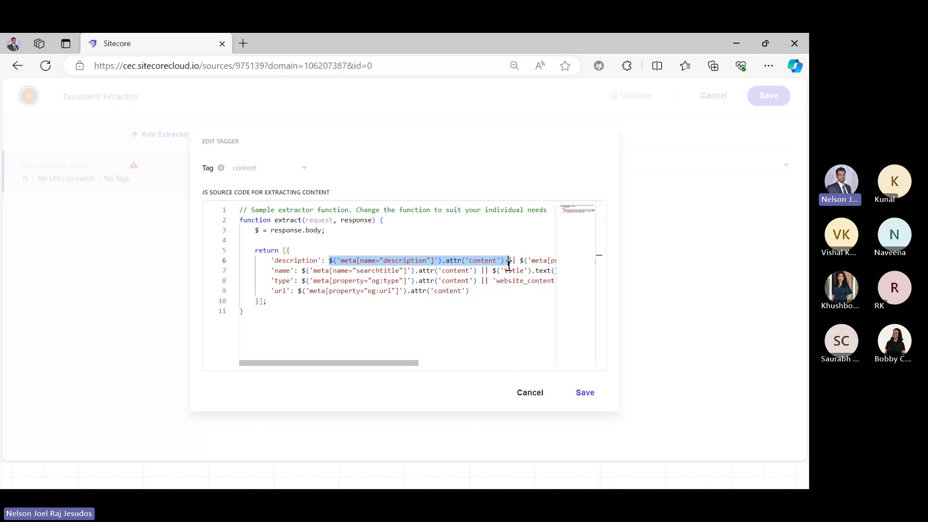
double_click(411, 261)
mouse_move(374, 360)
left_mouse_down()
mouse_move(441, 363)
mouse_move(367, 362)
left_mouse_up()
left_click(364, 336)
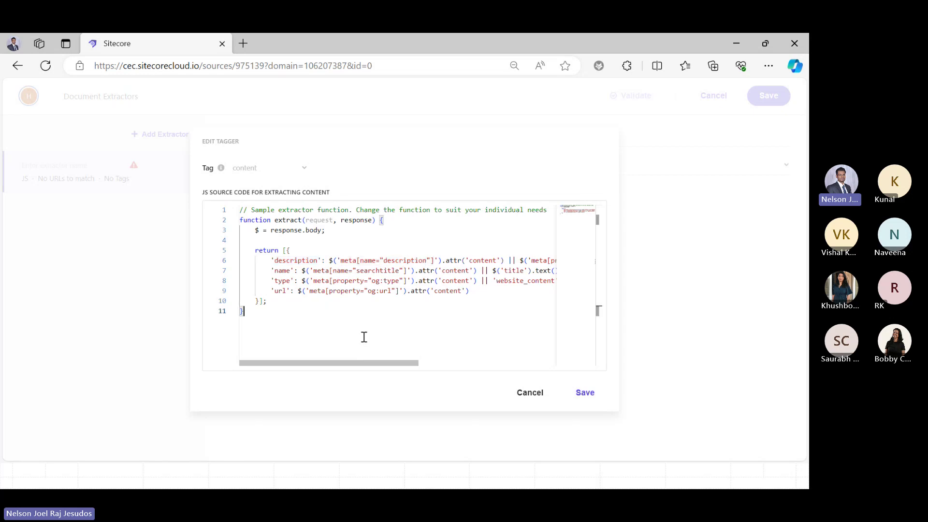
double_click(301, 261)
double_click(284, 271)
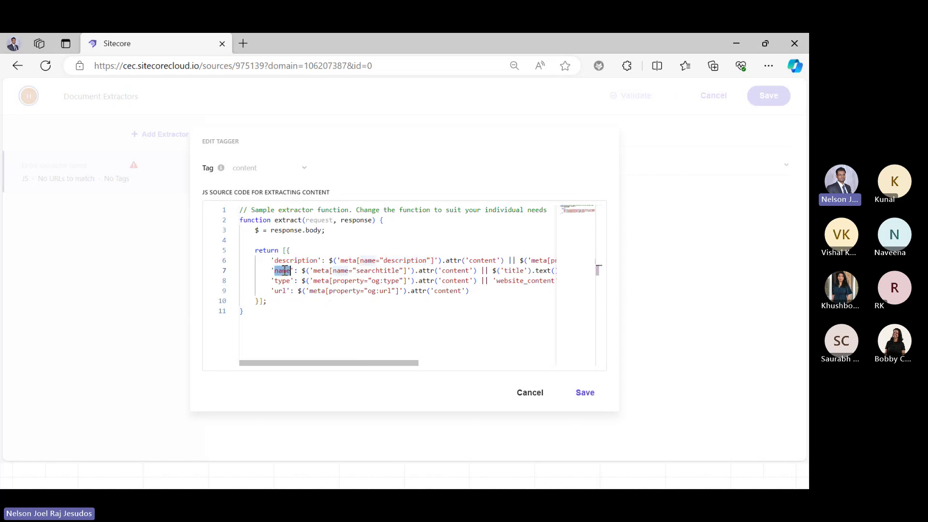
double_click(282, 281)
double_click(280, 291)
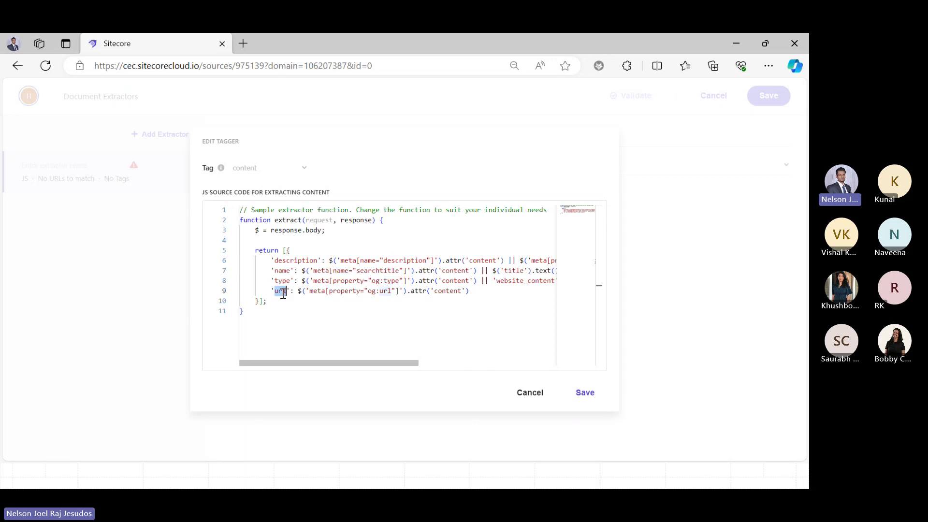
left_click(323, 327)
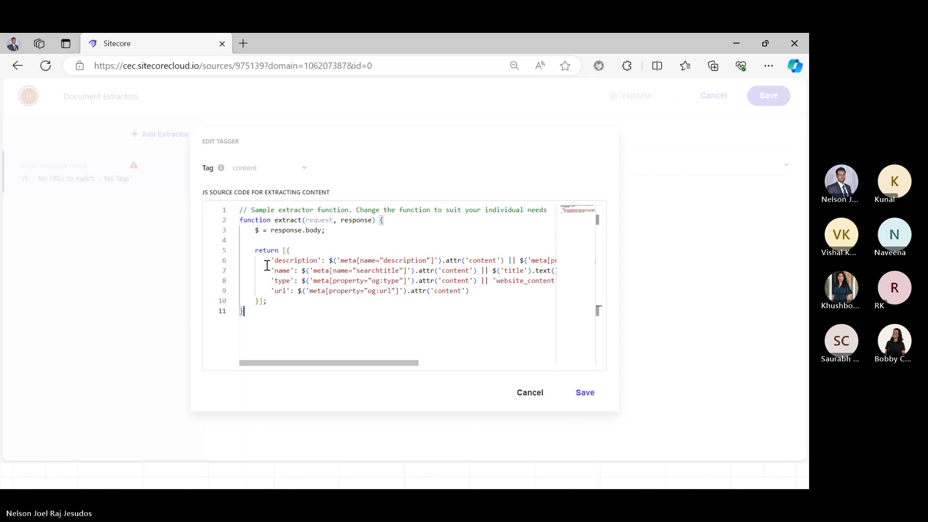
Replace the type attribute's value in the extract function with 'cdp', followed by a comma.
left_click_drag(267, 260, 570, 273)
left_click_drag(463, 291, 568, 282)
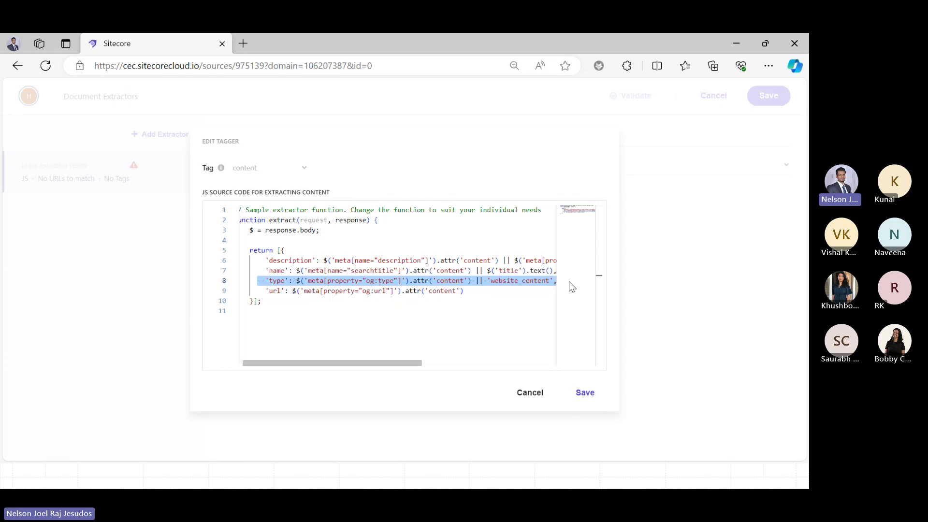
left_click(412, 309)
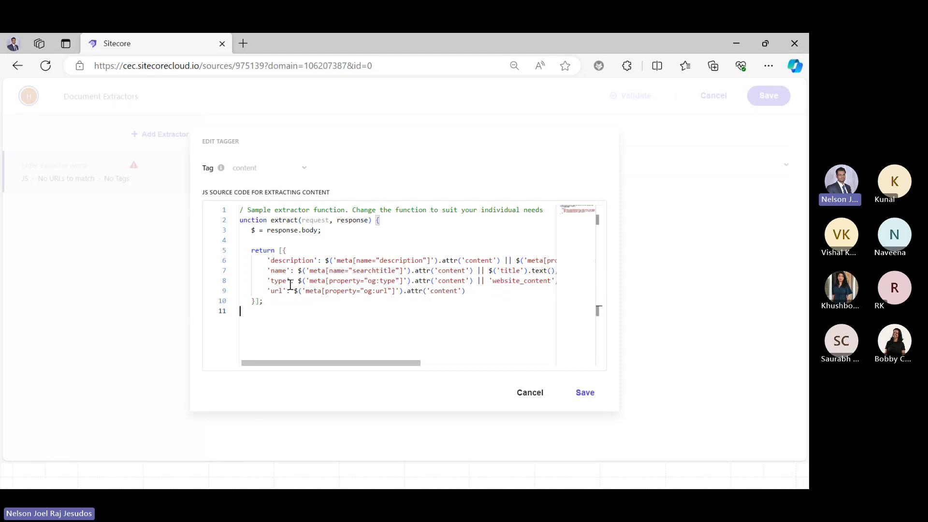
left_click_drag(298, 280, 560, 283)
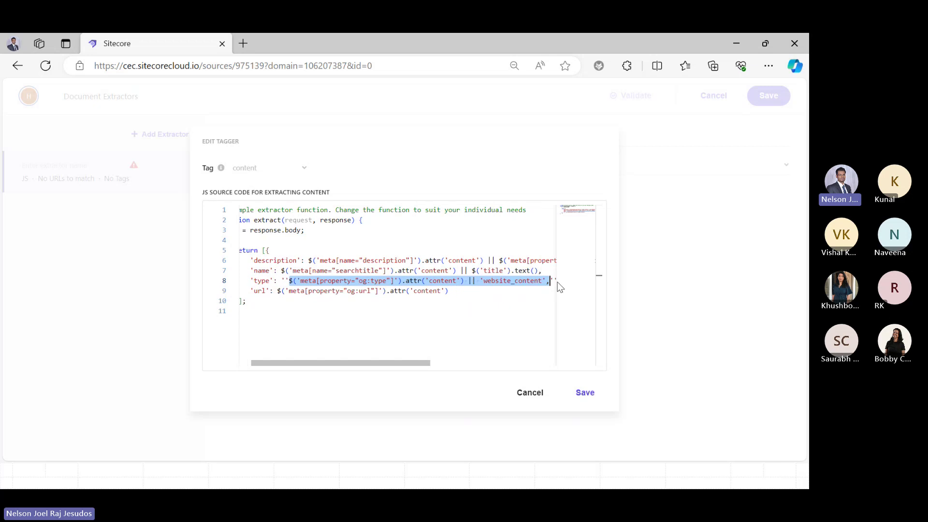
type("''")
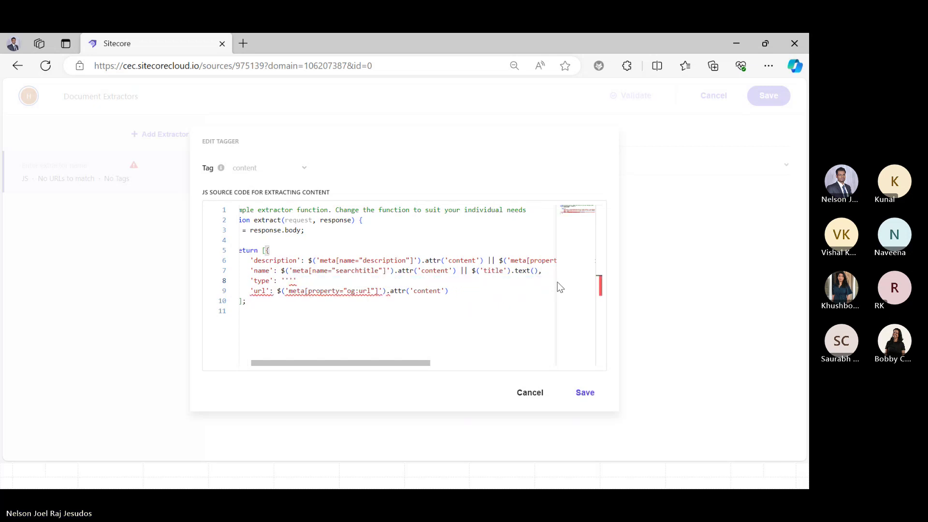
key("BackSpace")
type("cdp")
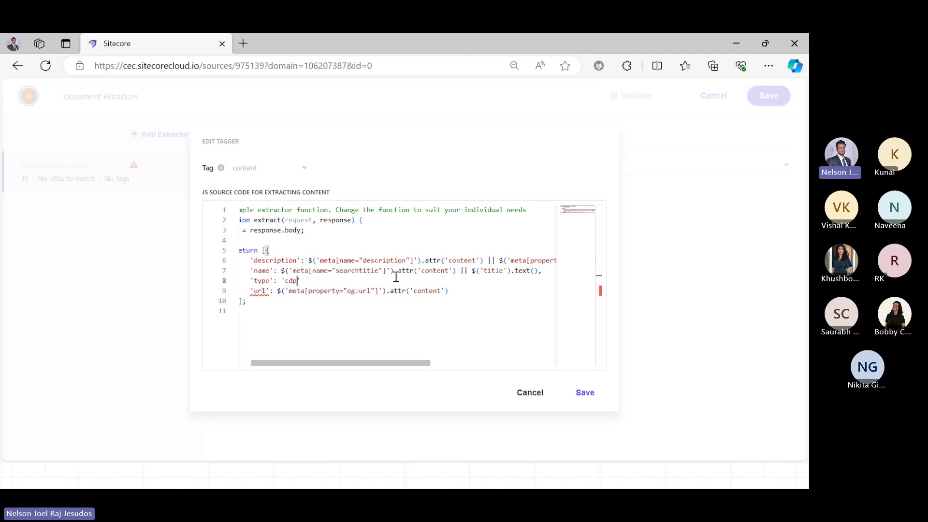
left_click_drag(247, 282, 314, 279)
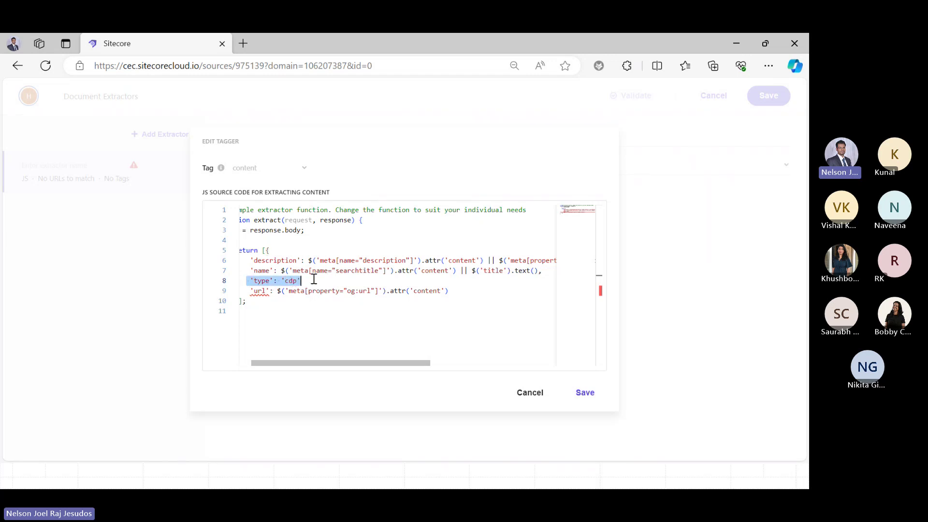
left_click(314, 279)
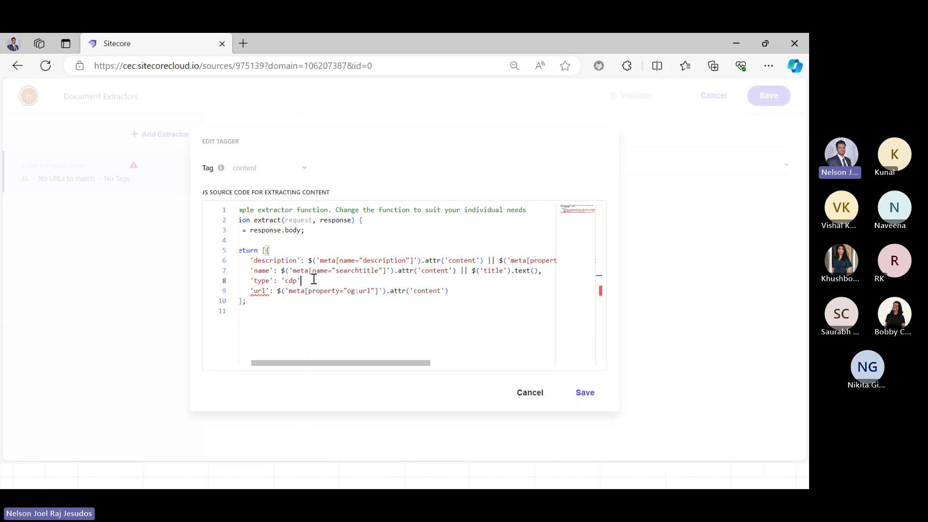
double_click(288, 281)
left_click(322, 283)
type(",")
left_click_drag(247, 280, 318, 281)
scroll(419, 310, "left", 1)
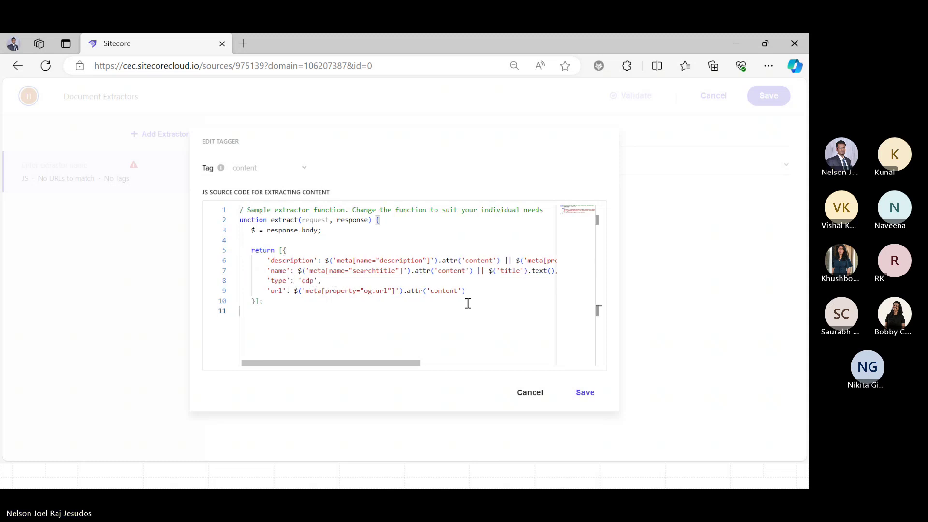
Start an id attribute below the url line, and leave the tagger and the document extractors without saving.
left_click(485, 287)
key("Return")
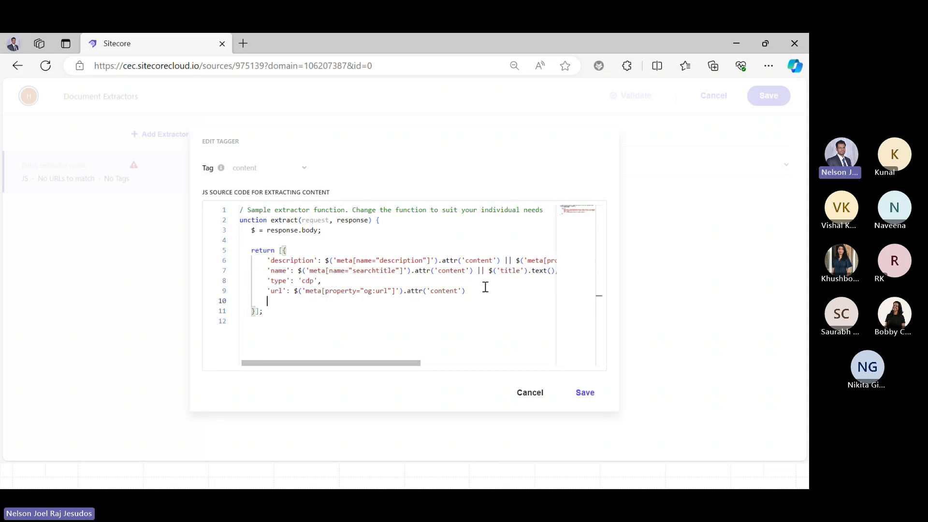
type("id")
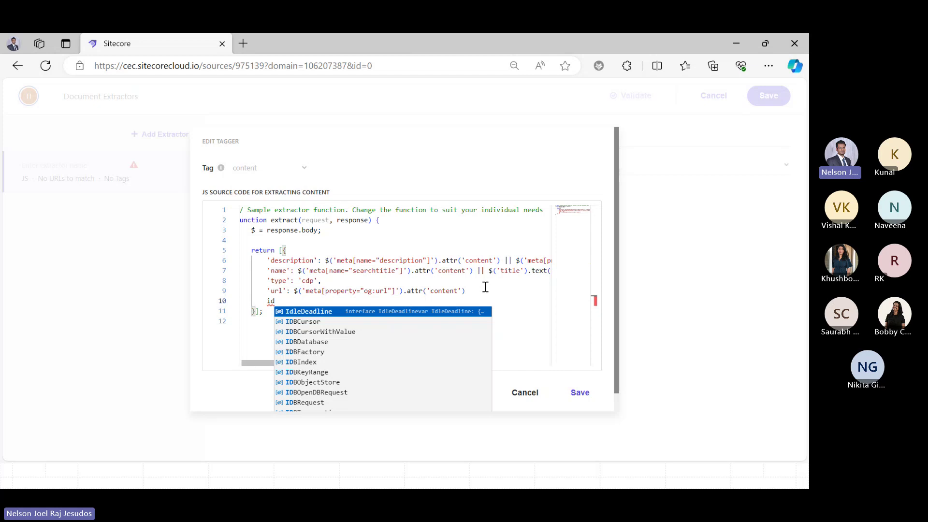
left_click(539, 394)
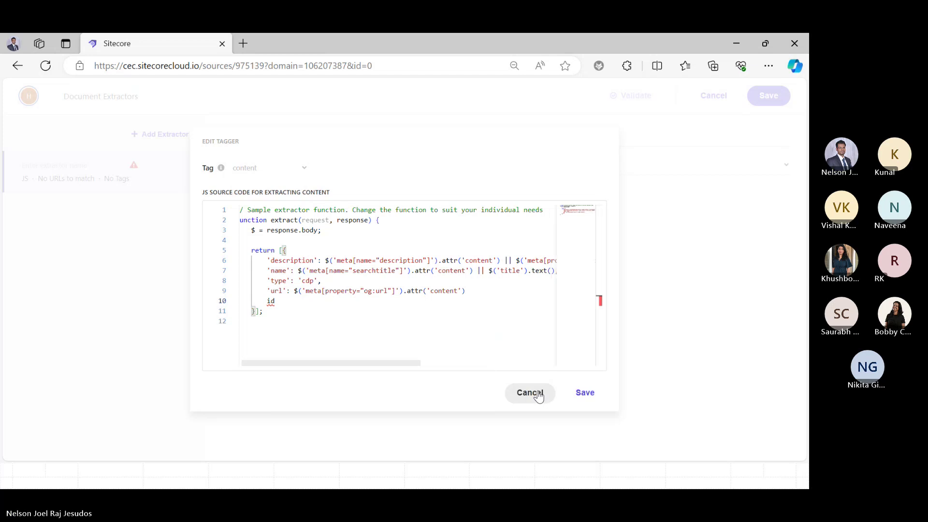
left_click(539, 395)
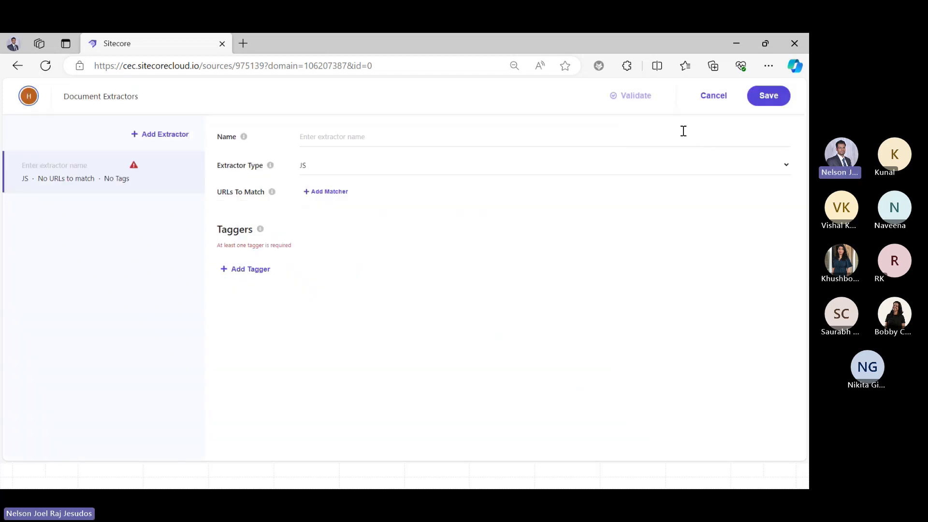
left_click(713, 96)
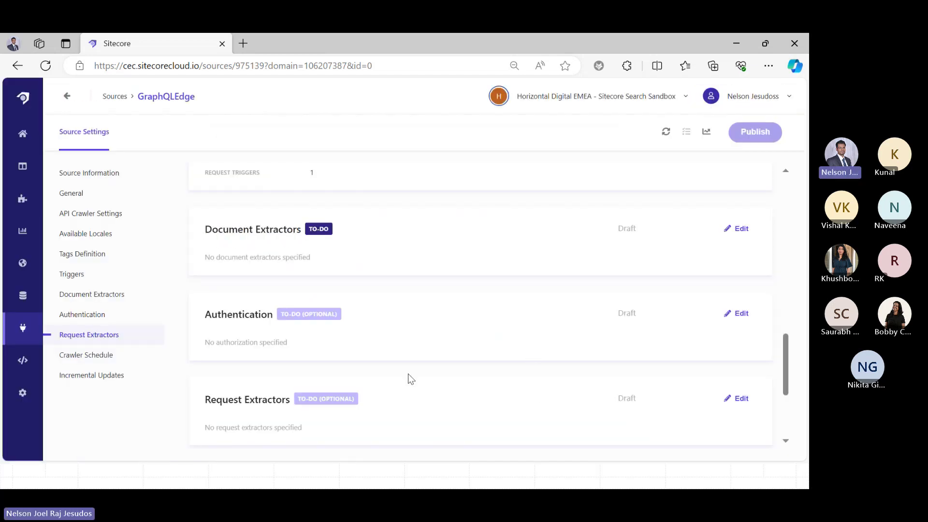
left_click_drag(786, 363, 785, 319)
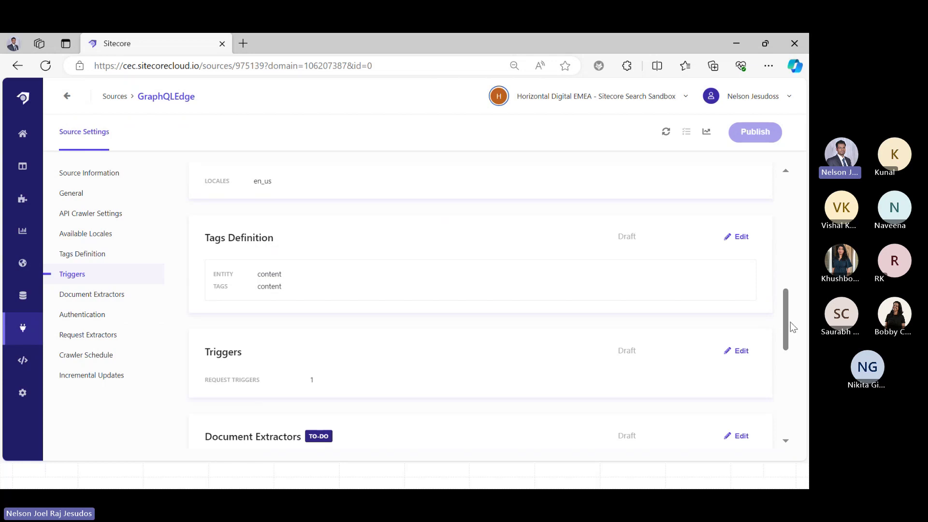
Open the request extractors of the GraphQLEdge source for editing.
left_click_drag(790, 321, 789, 352)
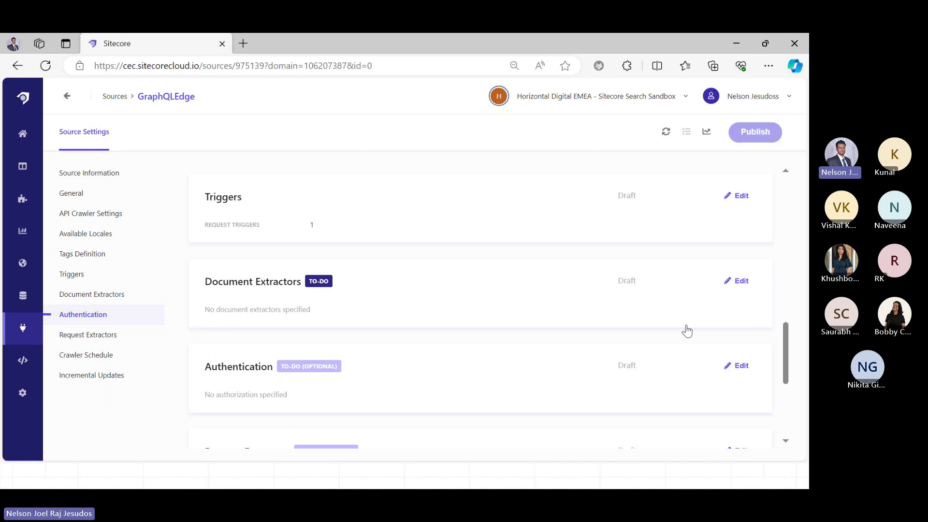
scroll(791, 384, "down", 3)
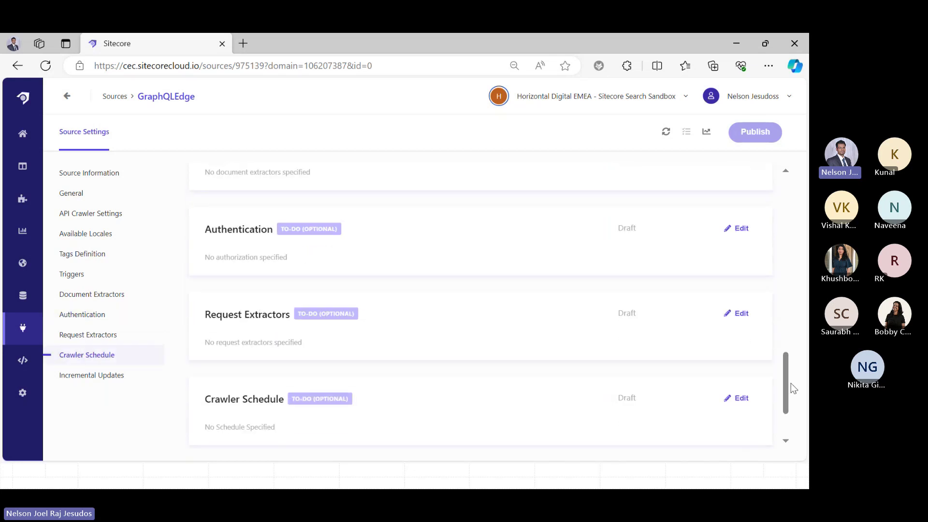
left_click(739, 313)
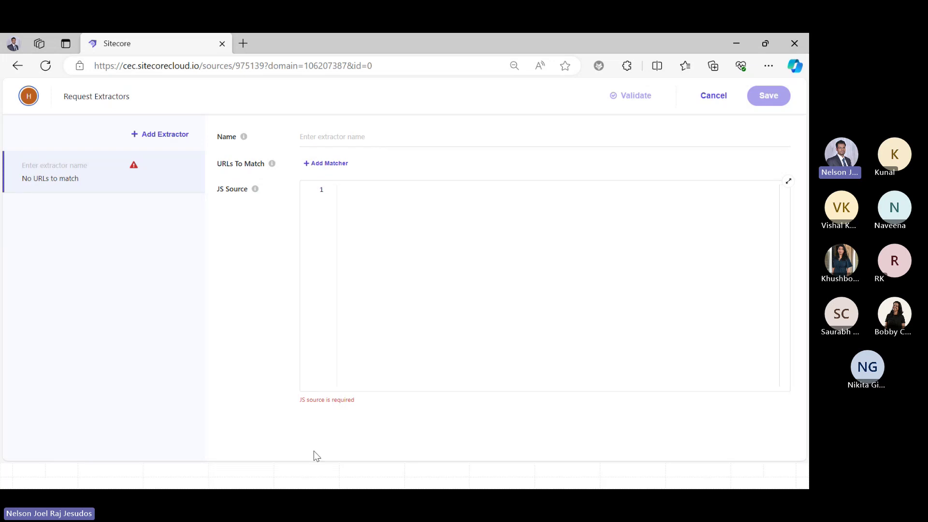
Switch to prod.txt in Notepad and examine the GraphQL layout query, its variables and the mobilehome path.
key("super")
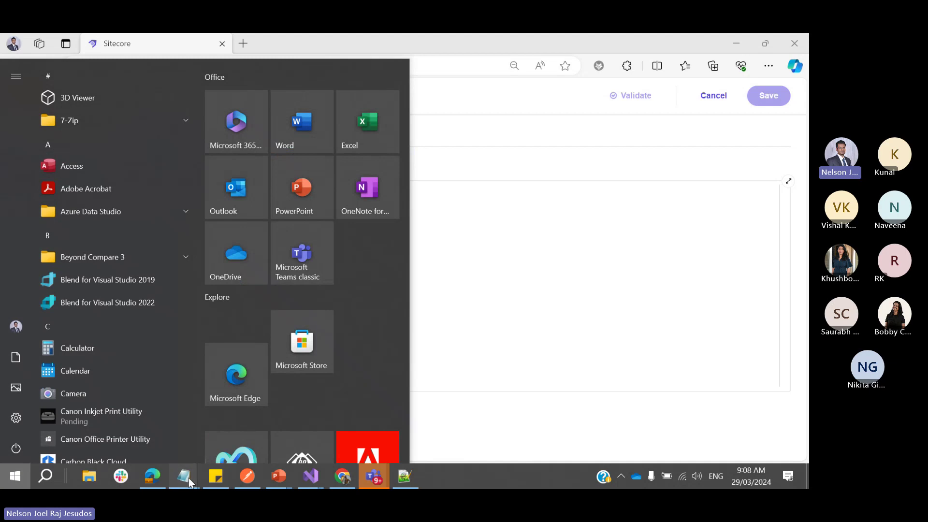
mouse_move(188, 480)
left_click(134, 435)
left_click(295, 395)
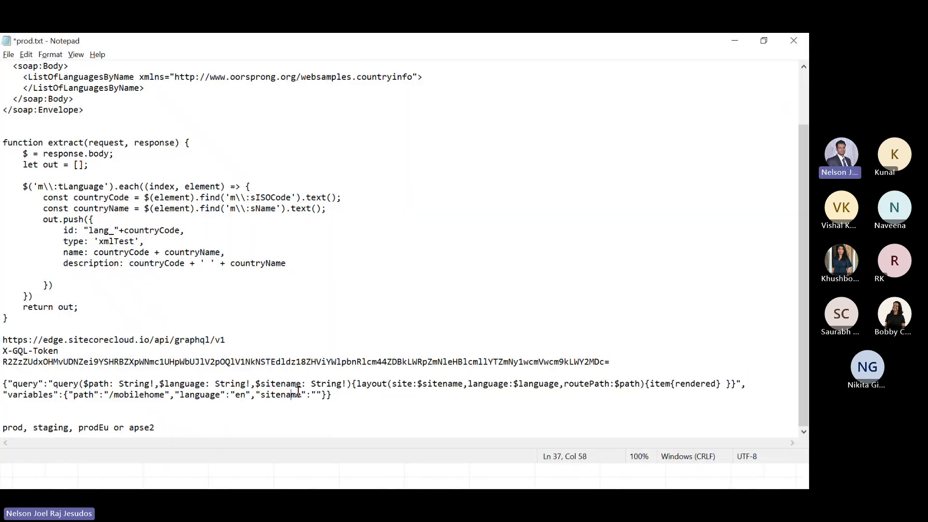
left_click_drag(352, 385, 358, 395)
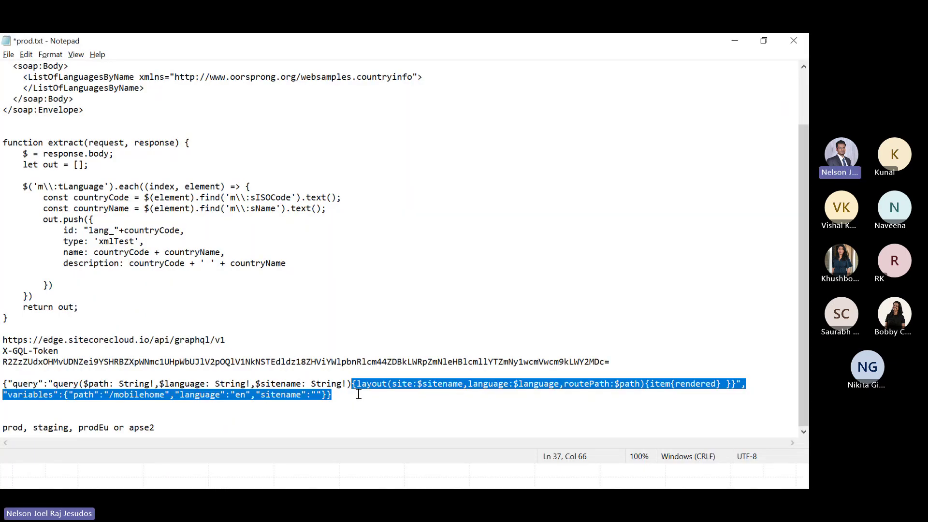
left_click(359, 395)
left_click(62, 394, "shift")
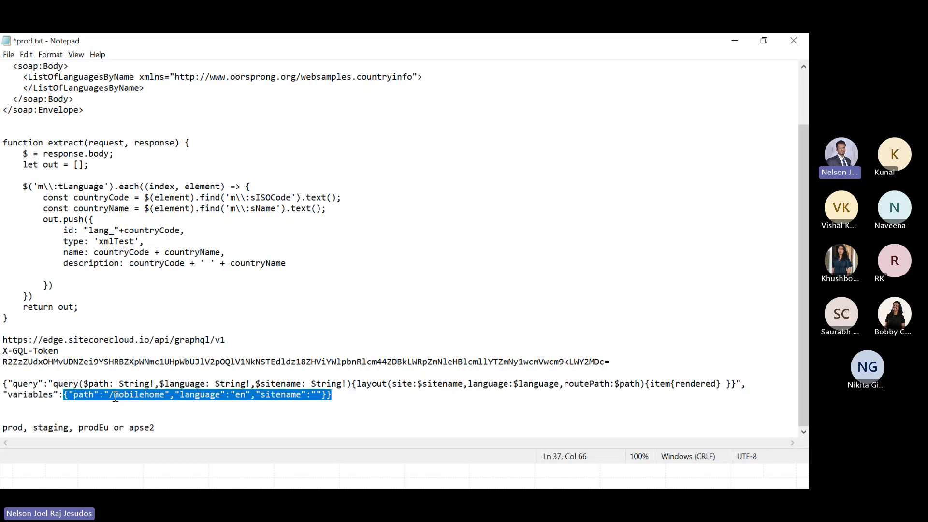
left_click_drag(114, 395, 168, 390)
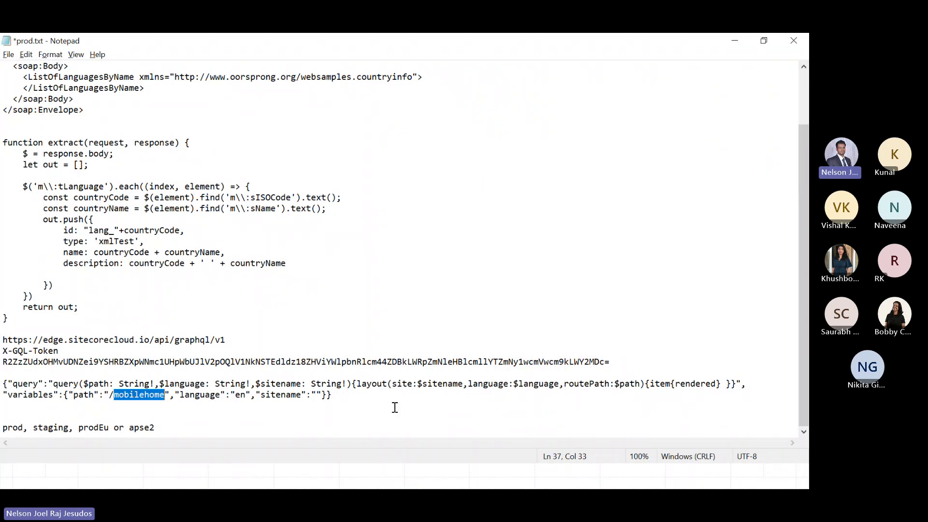
Review the complete GraphQL request body in prod.txt again, focusing on the variables block and the path value.
left_click(366, 386)
left_click_drag(366, 393, 2, 383)
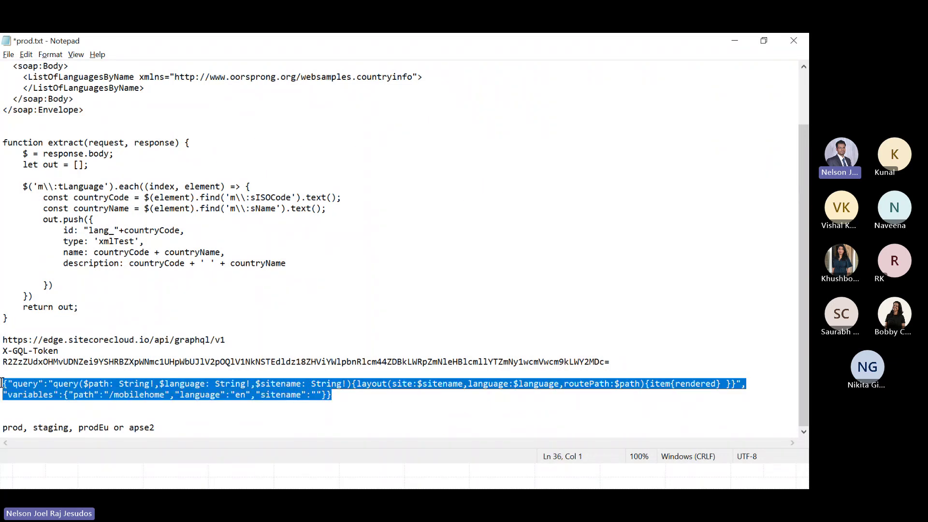
left_click(225, 404)
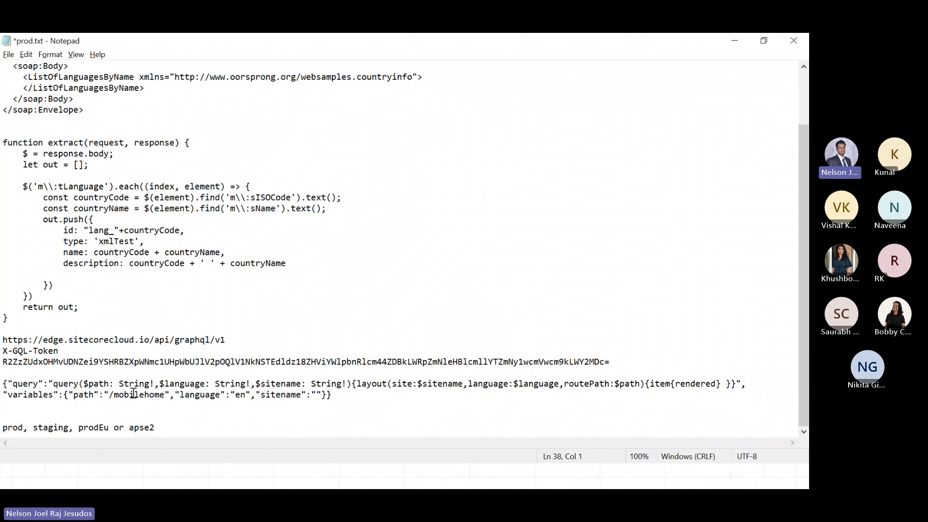
left_click_drag(64, 394, 331, 394)
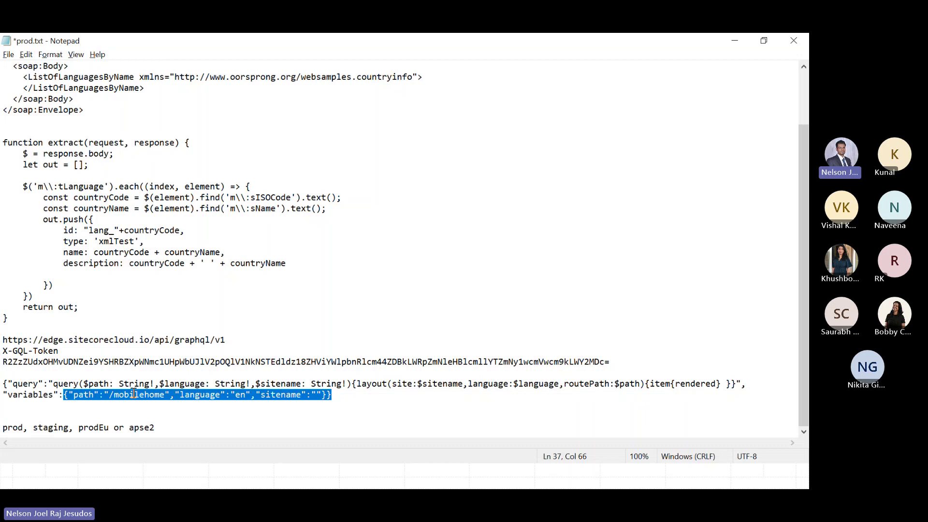
left_click(170, 410)
left_click_drag(57, 402, 2, 384)
left_click(136, 394)
double_click(135, 393)
left_click(136, 394)
left_click_drag(114, 394, 175, 396)
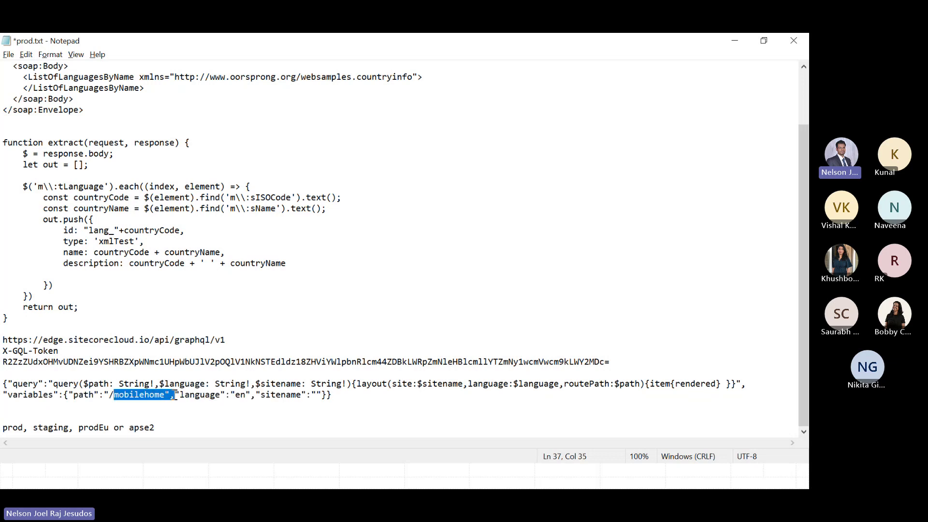
Switch back to Sitecore Search, leaving the request extractors without saving, and open the SitecoreLayoutQuery source.
key("alt+Tab")
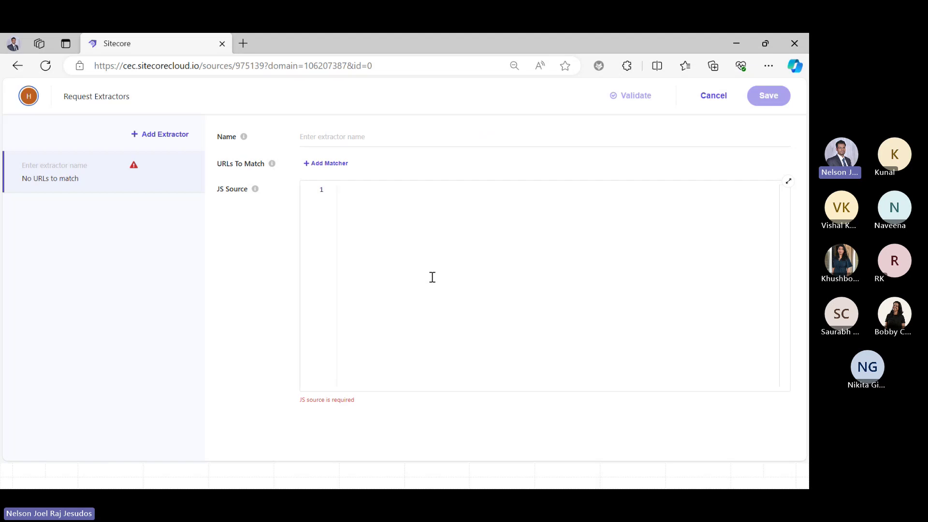
left_click(715, 101)
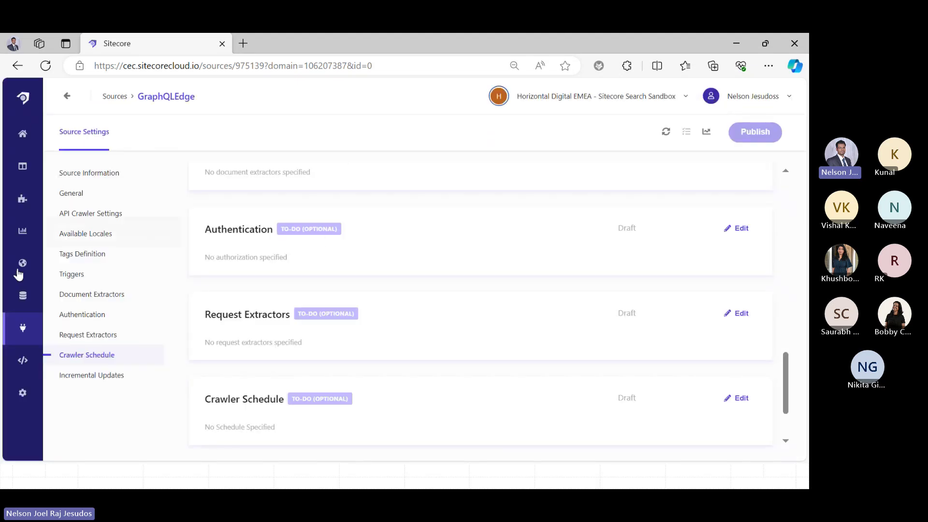
left_click(24, 328)
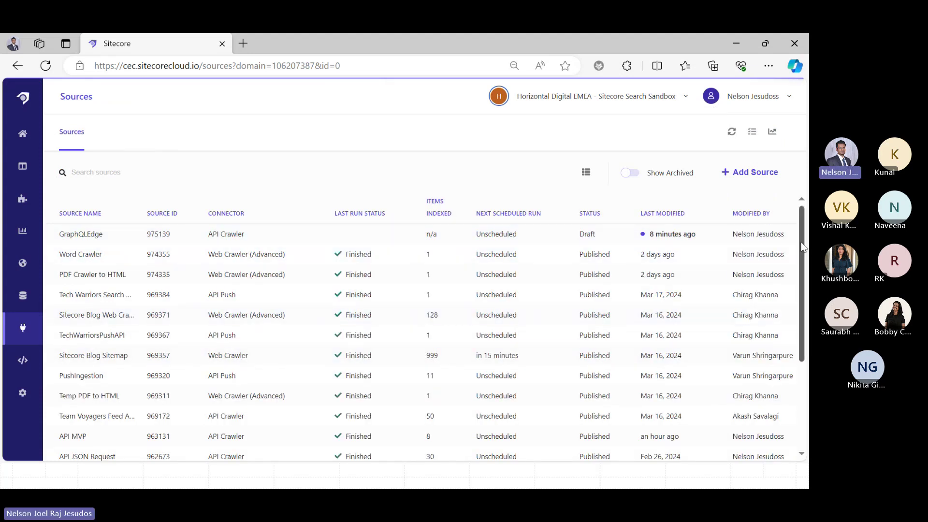
left_click_drag(802, 252, 802, 331)
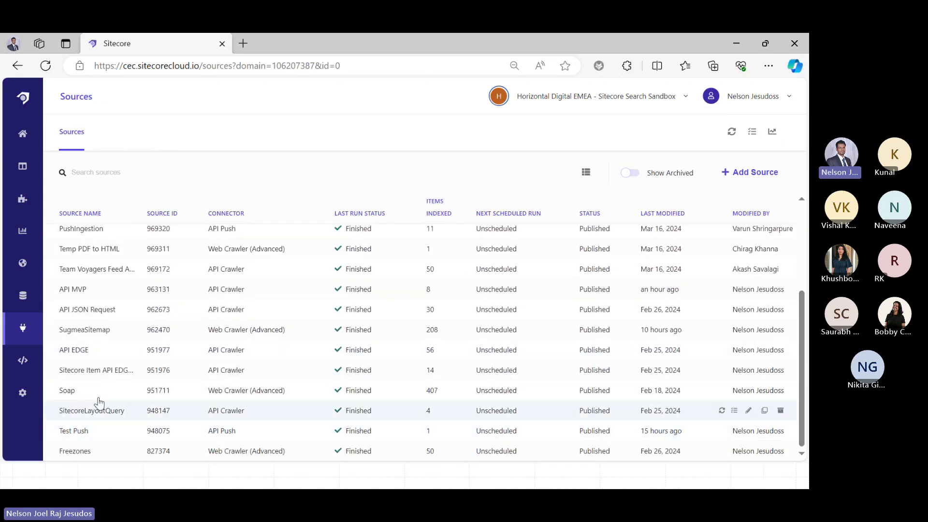
left_click(109, 415)
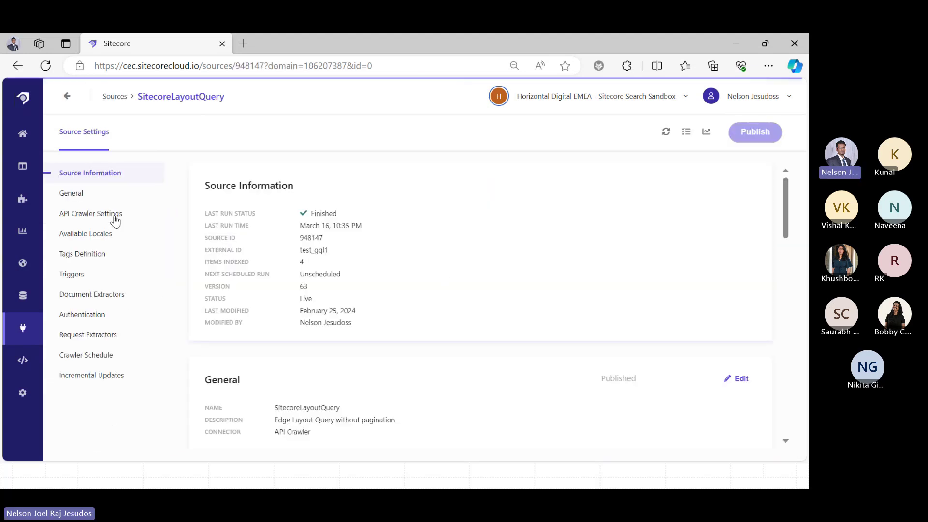
Review the request trigger of SitecoreLayoutQuery, including its body, headers, method and URL, and leave it without saving.
left_click(73, 280)
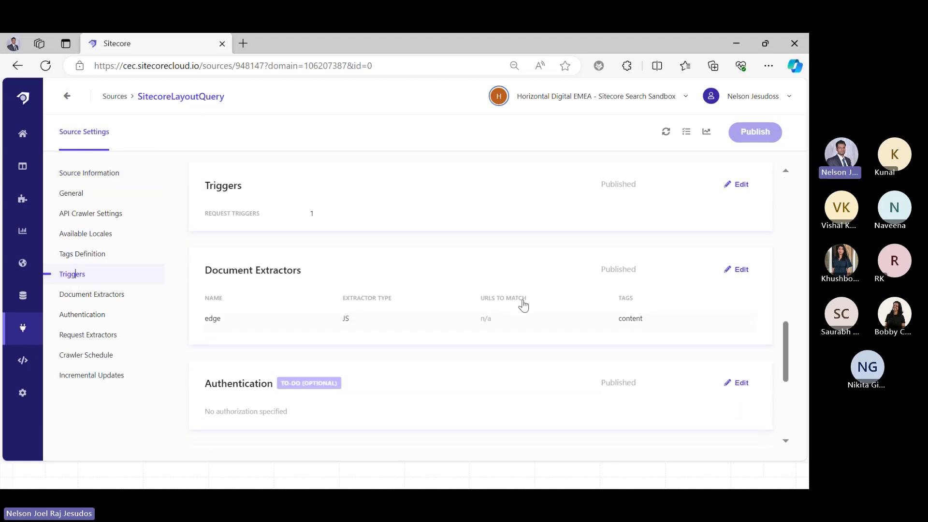
left_click(737, 186)
left_click(344, 234)
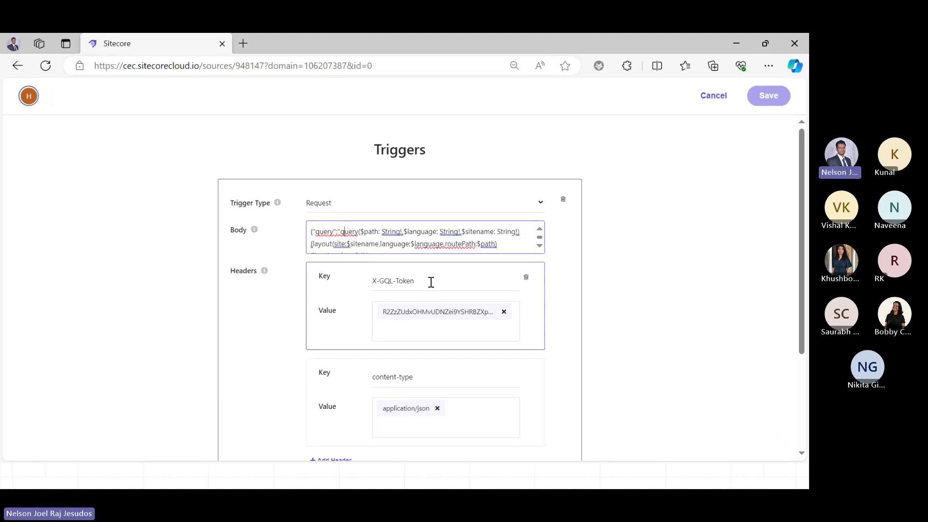
left_click_drag(311, 231, 486, 201)
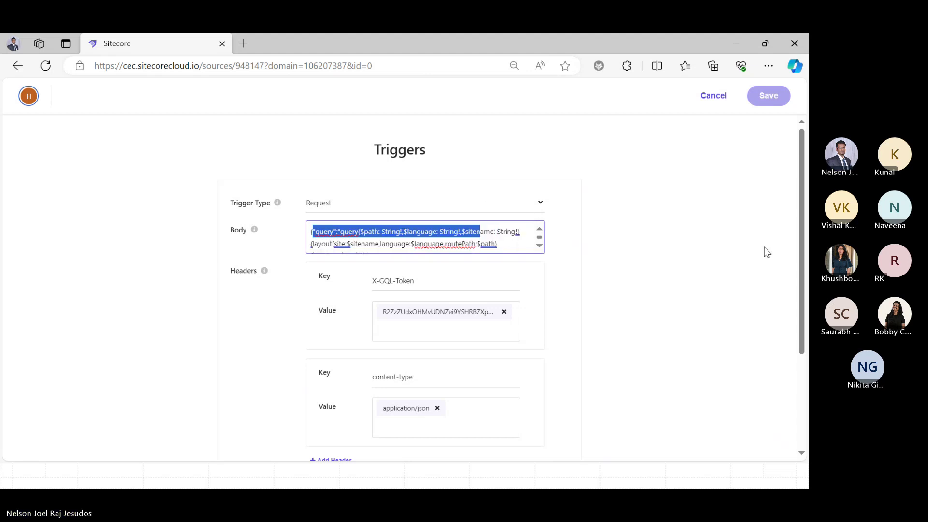
left_click(793, 252)
scroll(793, 252, "down", 2)
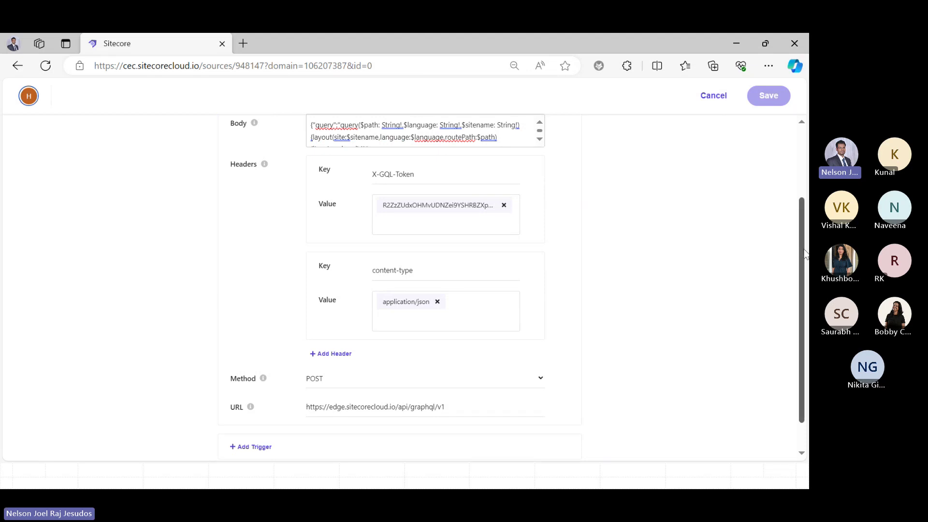
scroll(749, 131, "up", 2)
left_click(714, 99)
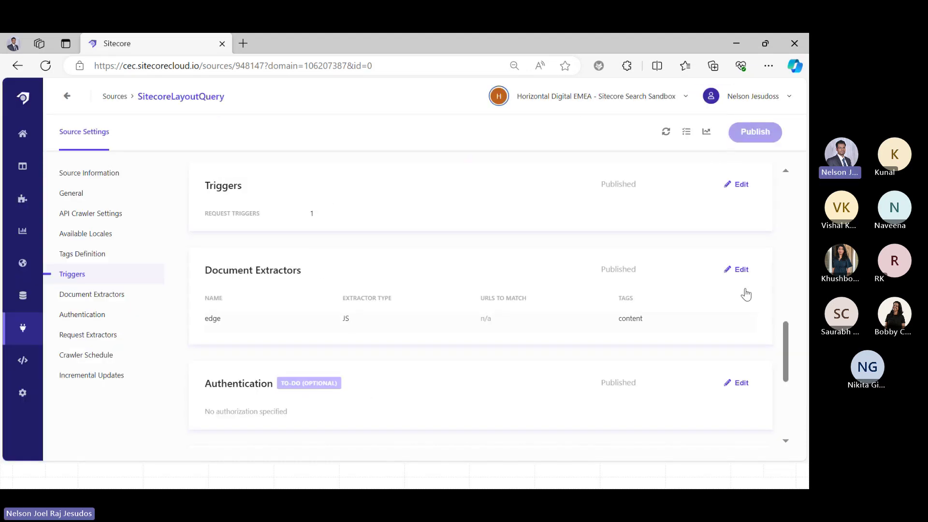
Open the content tagger of the edge document extractor and look through its JS extract function.
left_click(735, 269)
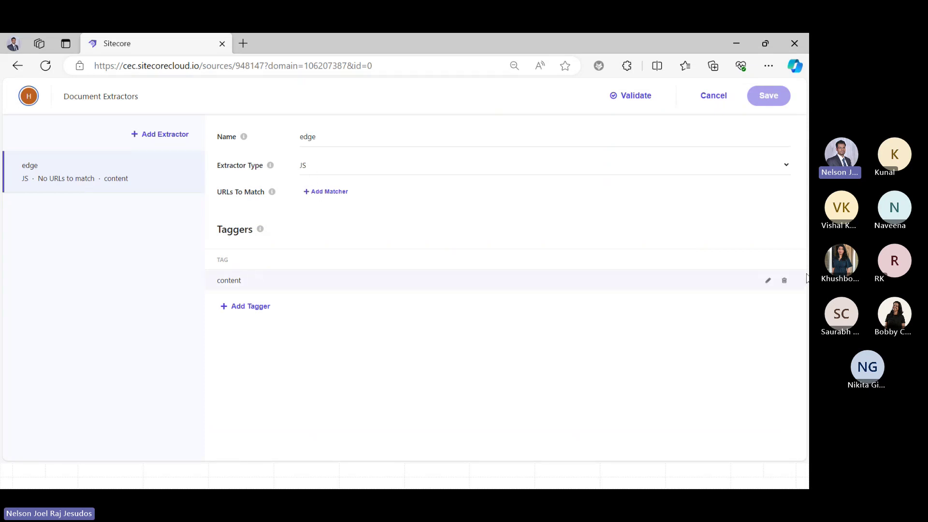
left_click(769, 282)
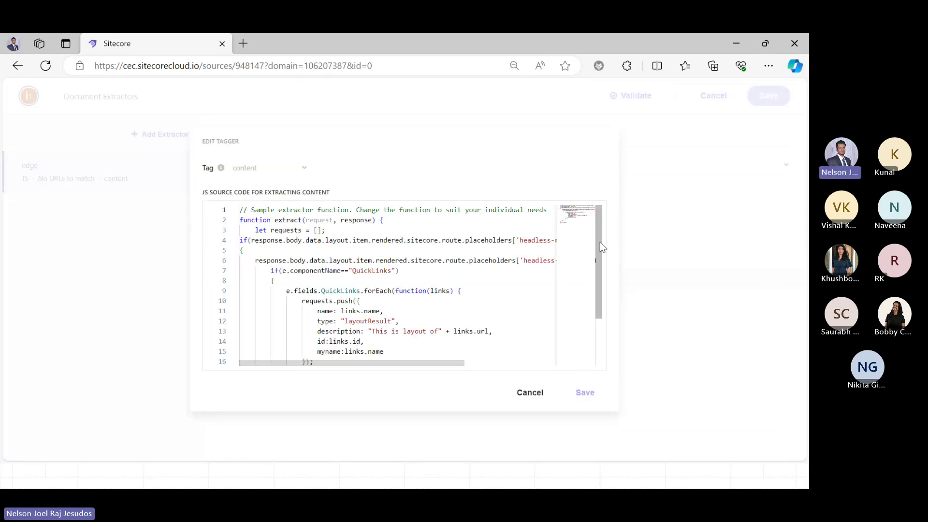
scroll(598, 243, "down", 1)
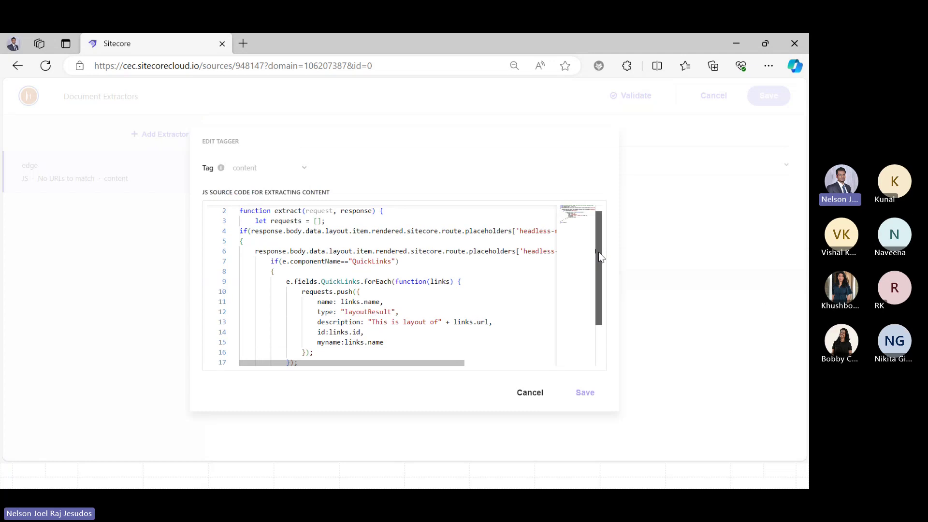
scroll(598, 252, "up", 1)
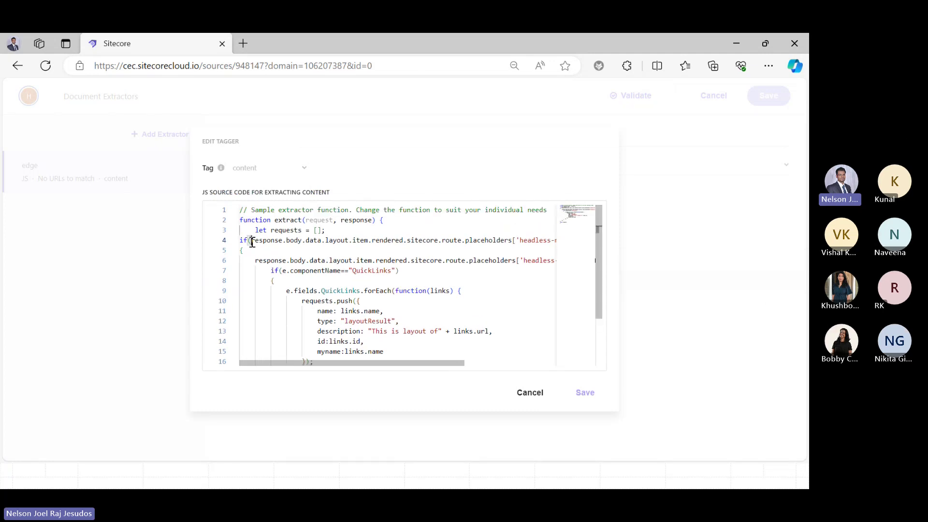
Examine the response path to the route placeholders and the 'headless-mobile' key in the extract function's if condition.
left_click_drag(249, 240, 522, 241)
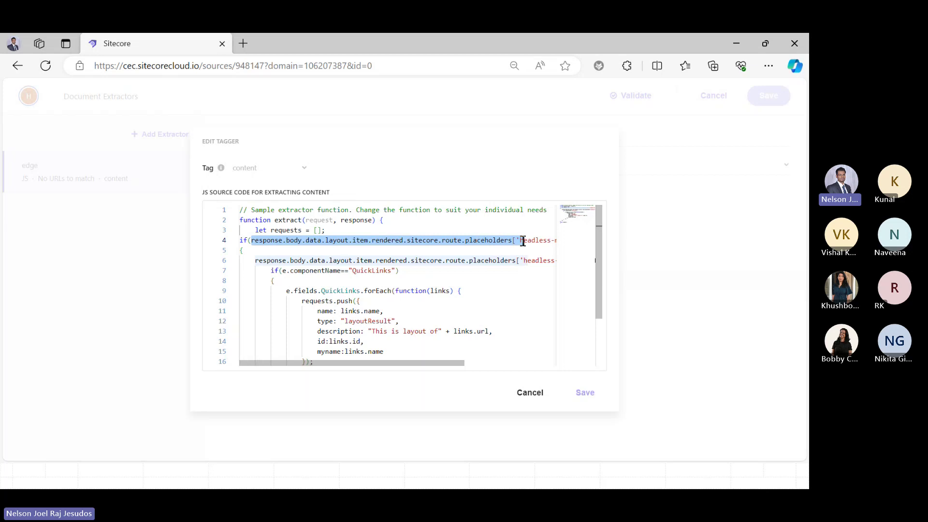
left_click(435, 261)
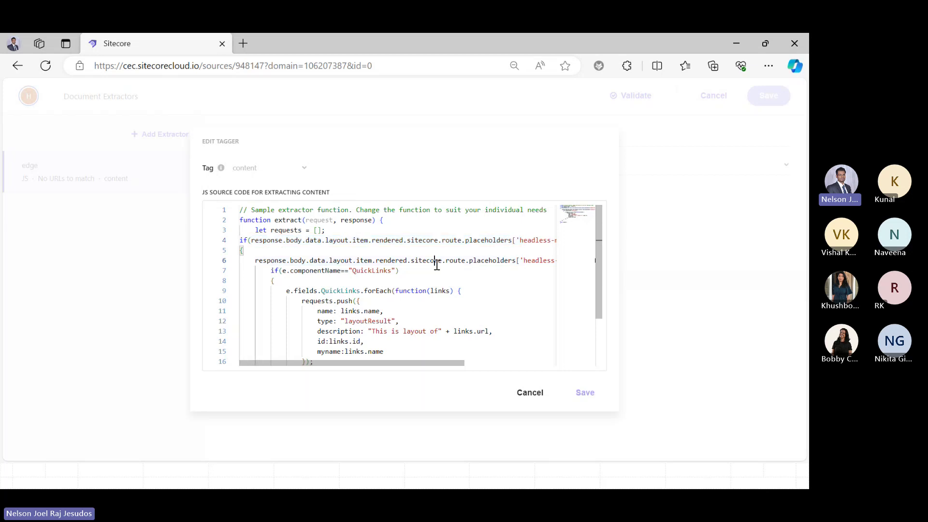
left_click_drag(251, 240, 514, 241)
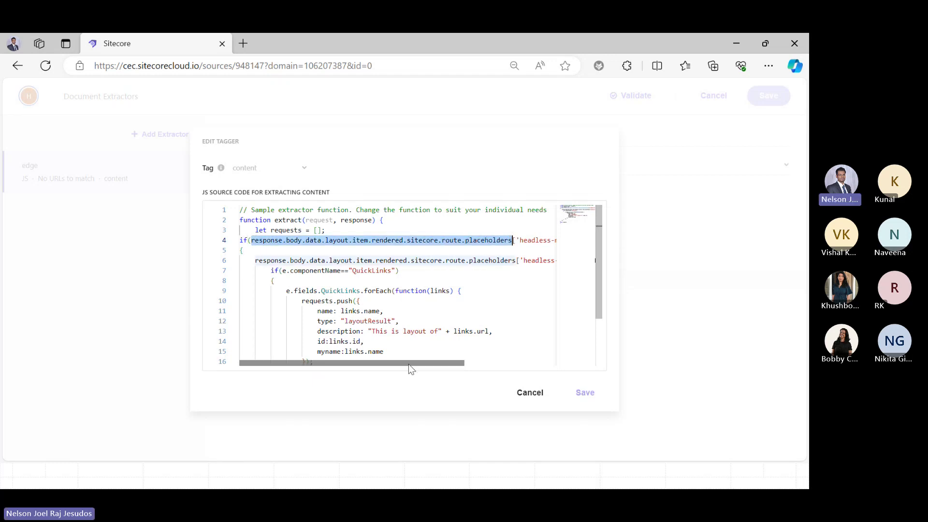
left_click_drag(408, 364, 432, 370)
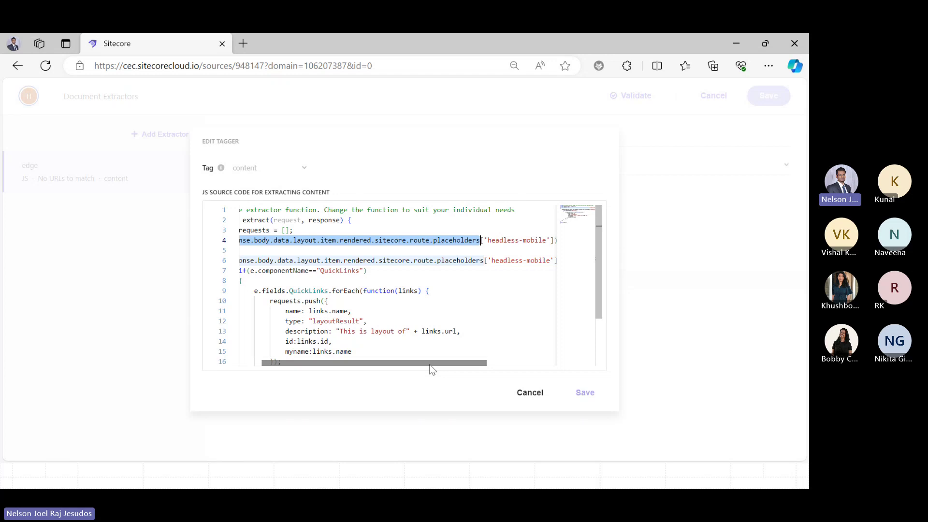
left_click_drag(432, 369, 464, 363)
left_click_drag(508, 238, 431, 241)
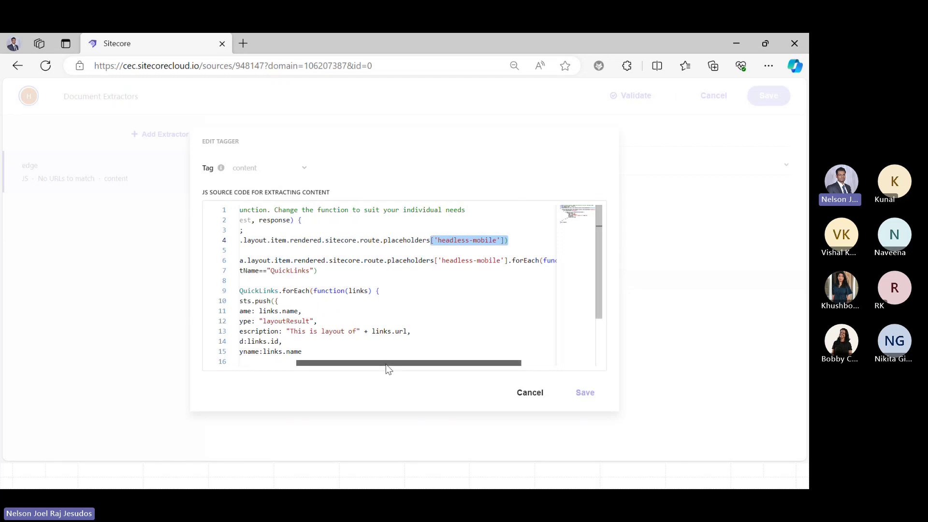
left_click_drag(386, 365, 342, 365)
left_click(504, 242)
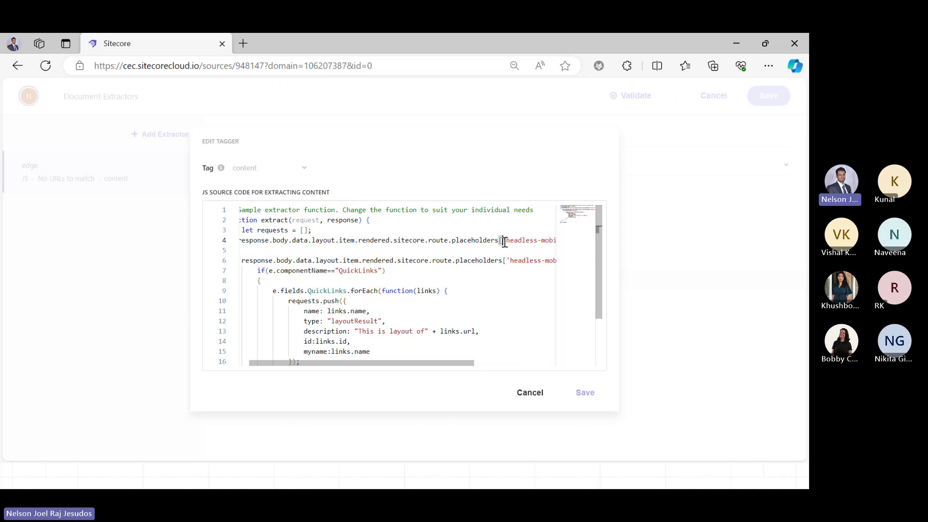
left_click_drag(498, 240, 249, 243)
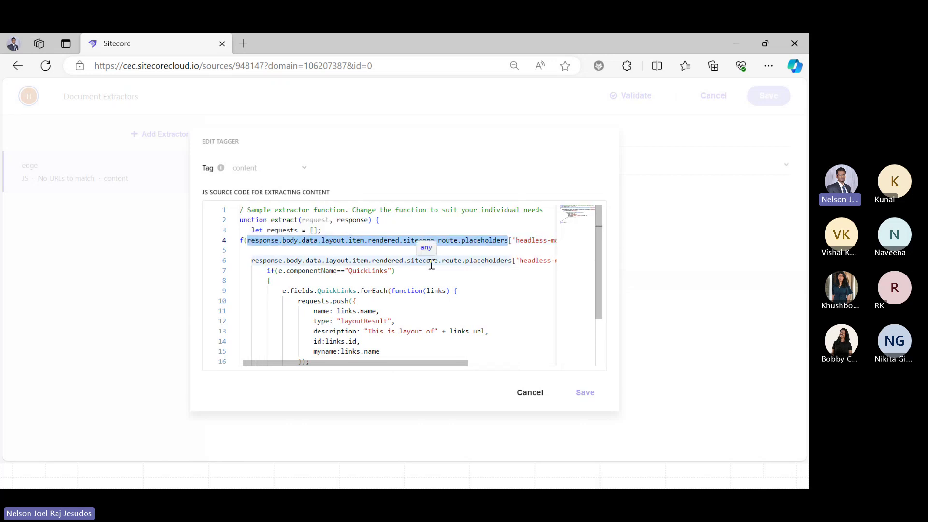
left_click(501, 281)
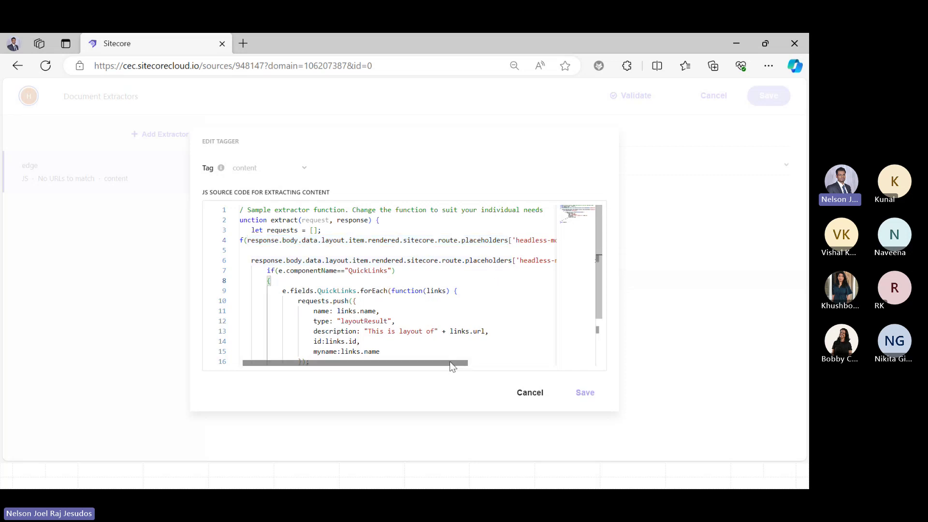
left_click_drag(450, 366, 414, 367)
left_click(513, 241)
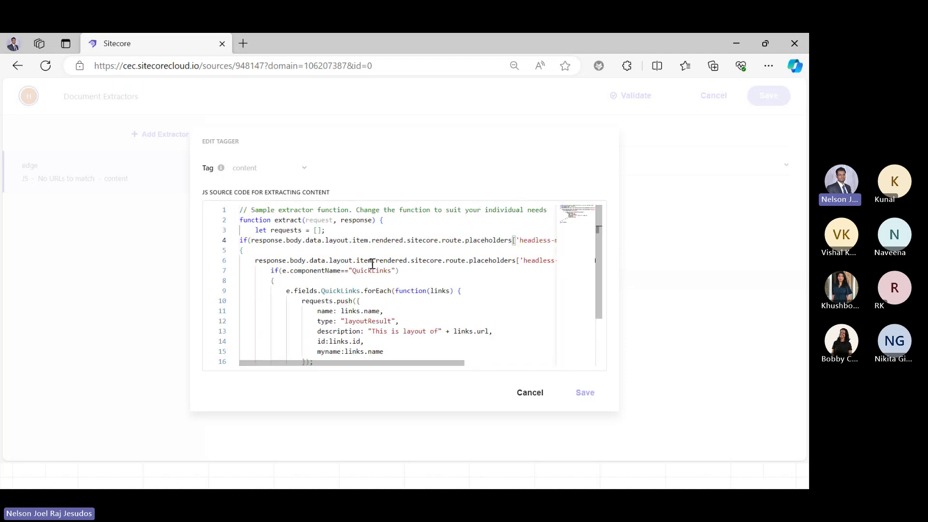
Examine the extract function's response parameter, the loop over the 'headless-mobile' placeholder and the "QuickLinks" component name check.
double_click(363, 220)
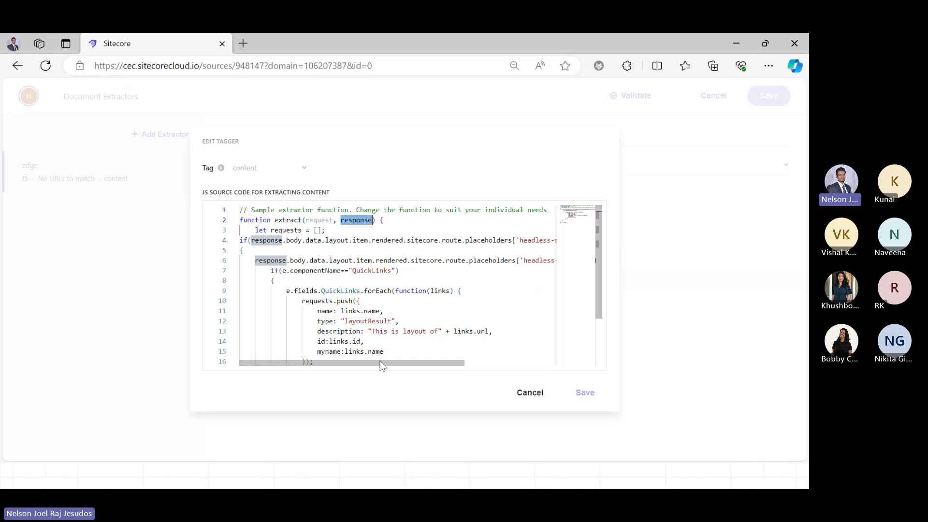
left_click_drag(380, 362, 441, 369)
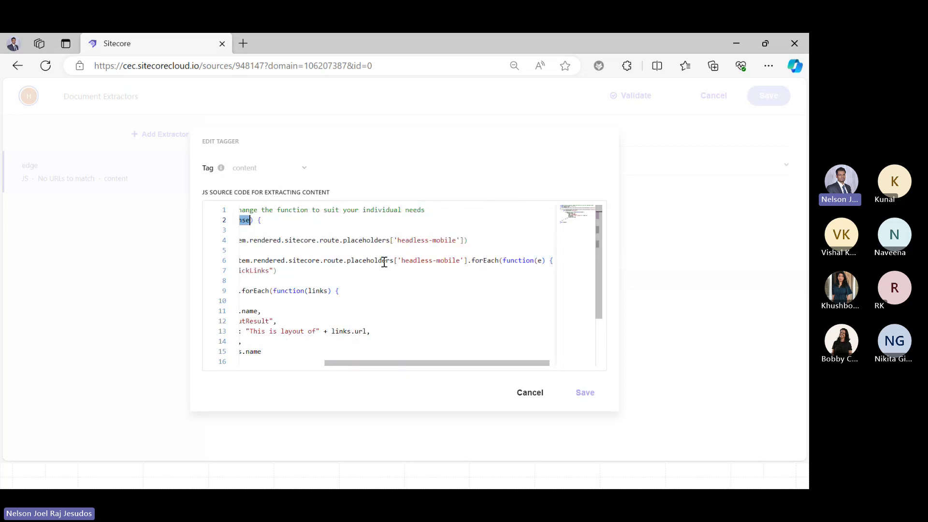
left_click_drag(348, 261, 469, 265)
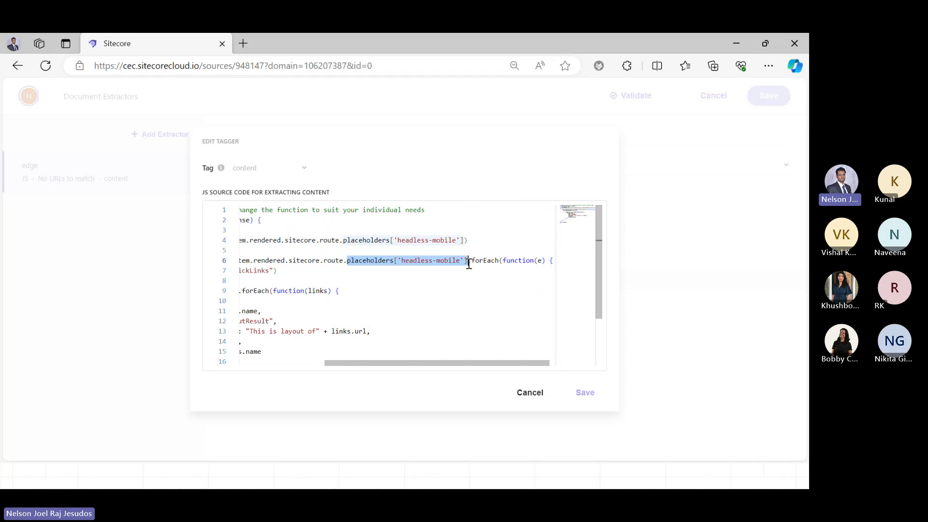
left_click_drag(489, 365, 420, 382)
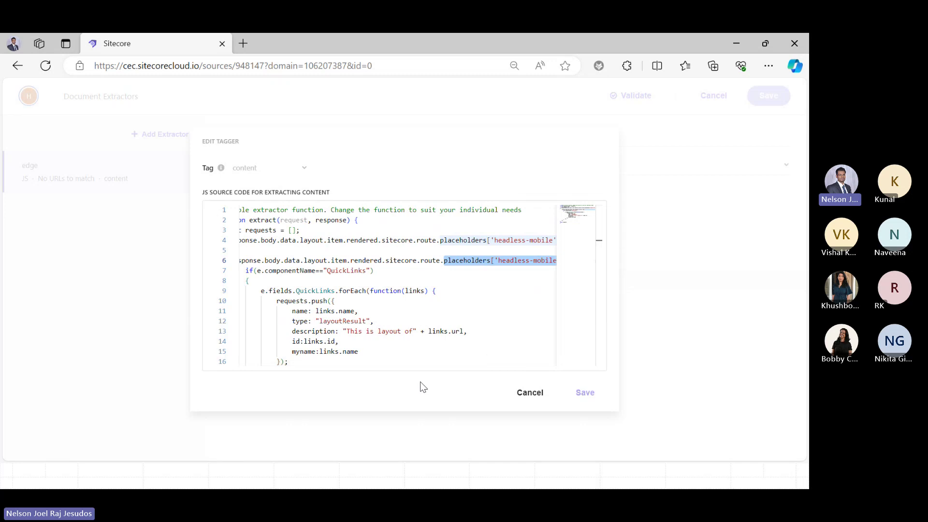
double_click(357, 271)
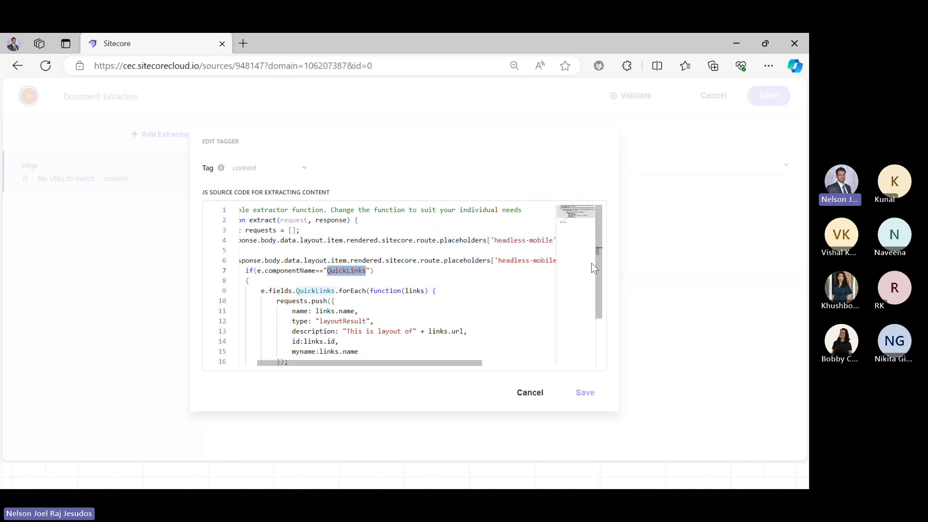
left_click_drag(597, 268, 596, 287)
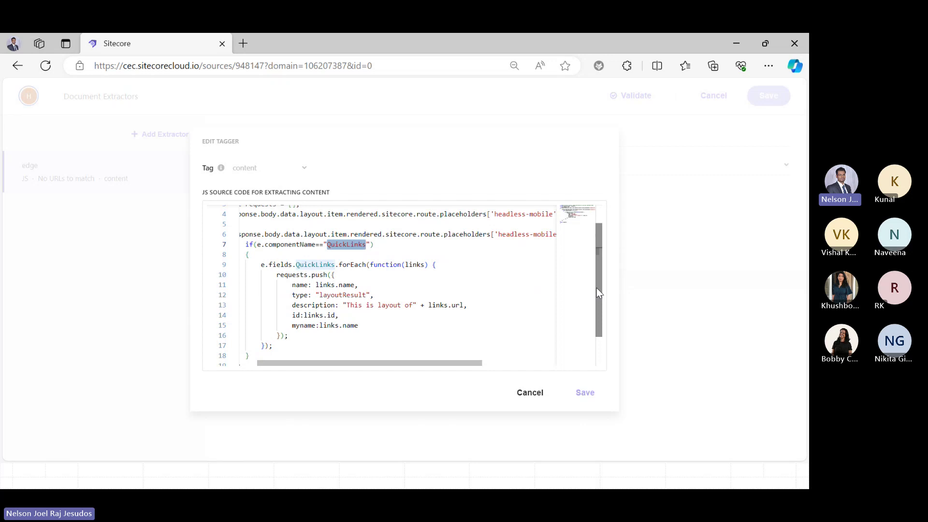
Examine the name, type, description and id attributes that the extract function fills for each entry of the QuickLinks field.
double_click(316, 264)
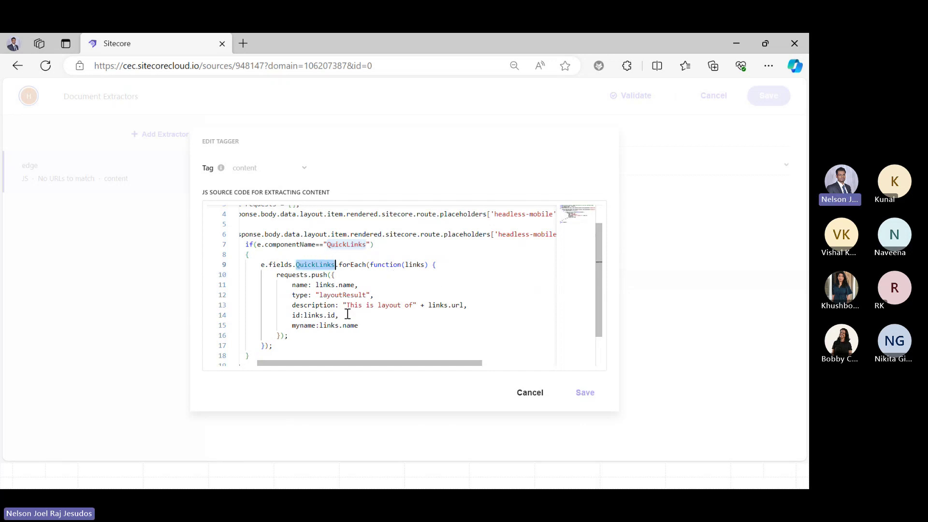
double_click(299, 285)
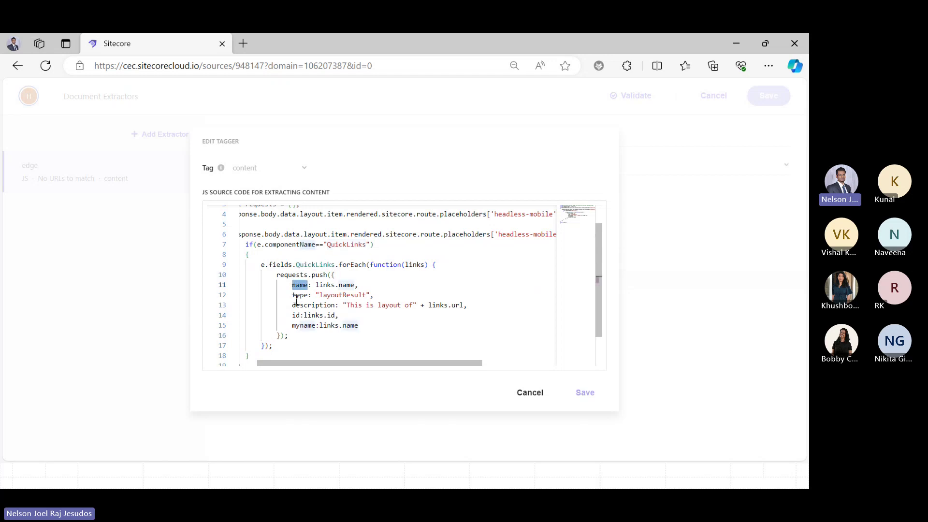
double_click(299, 295)
double_click(299, 306)
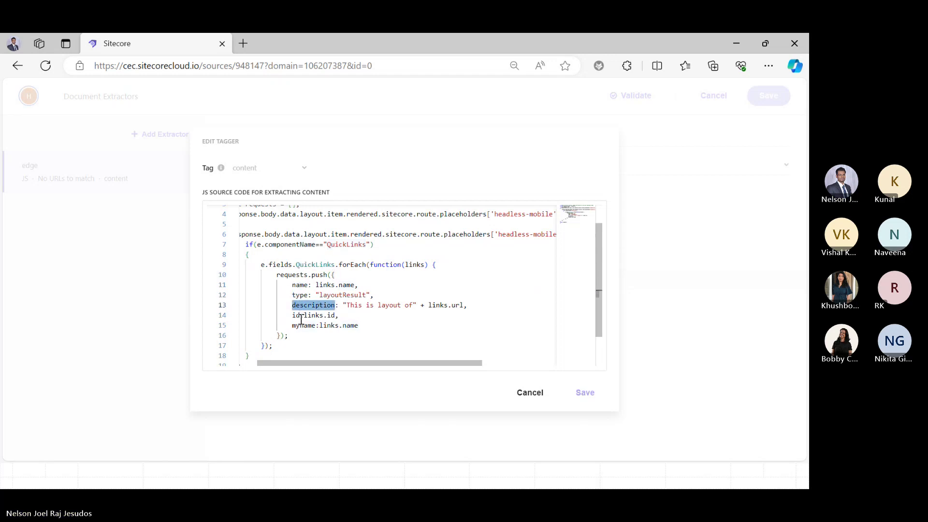
double_click(296, 315)
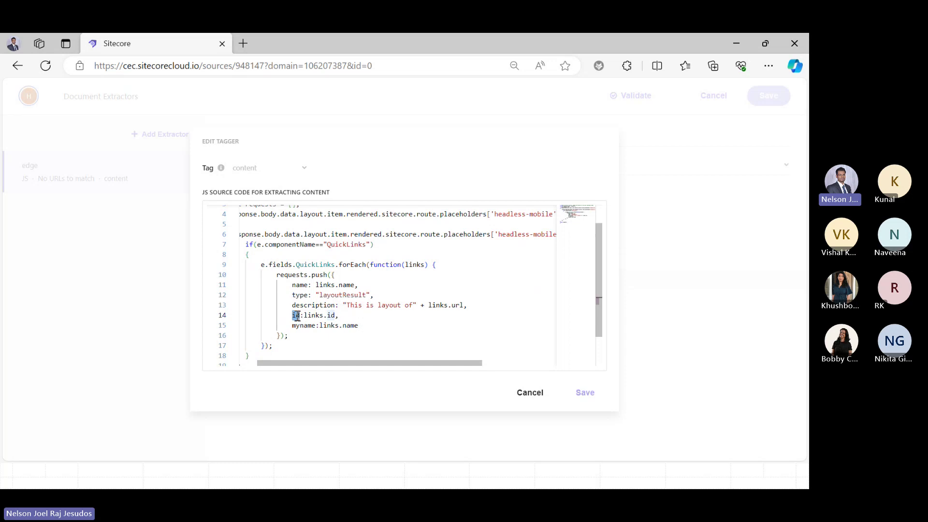
double_click(301, 296)
left_click_drag(286, 296, 395, 297)
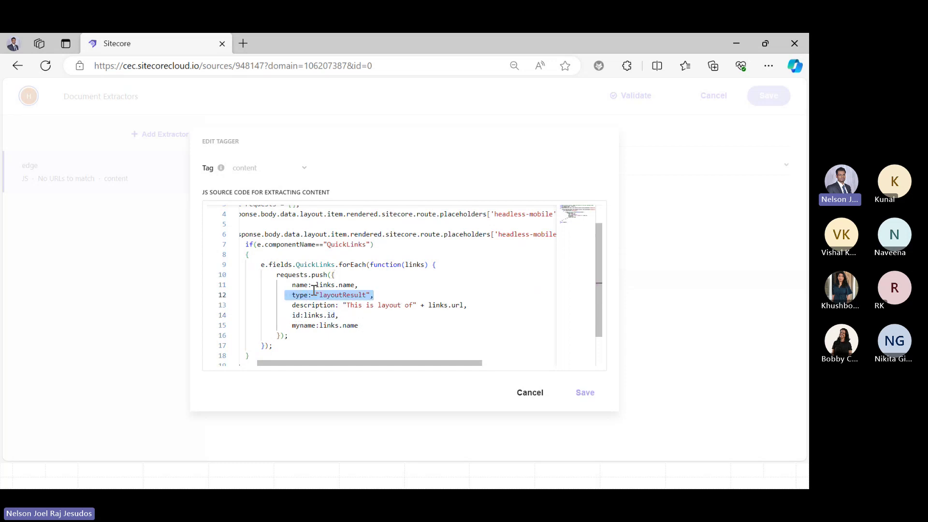
double_click(346, 285)
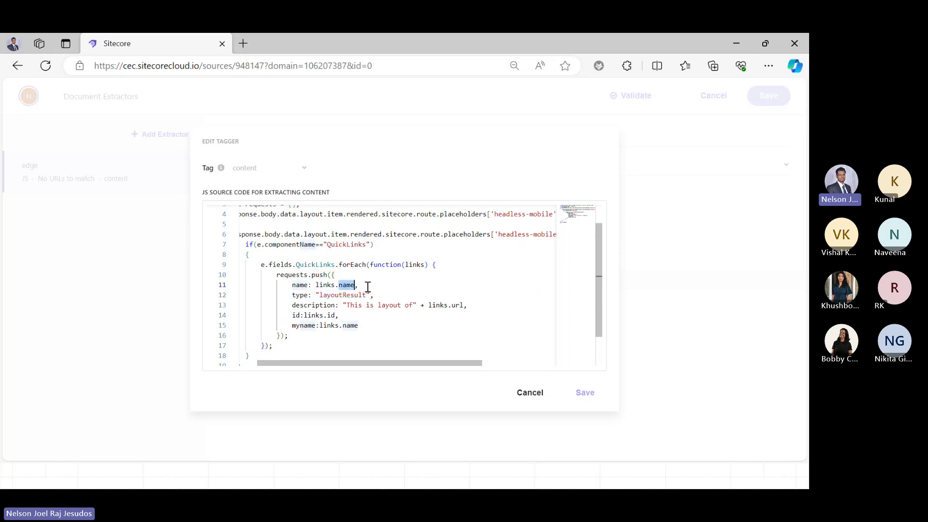
Trace the links variable of the QuickLinks forEach loop into the requests.push block.
double_click(315, 264)
left_click(416, 267)
double_click(416, 267)
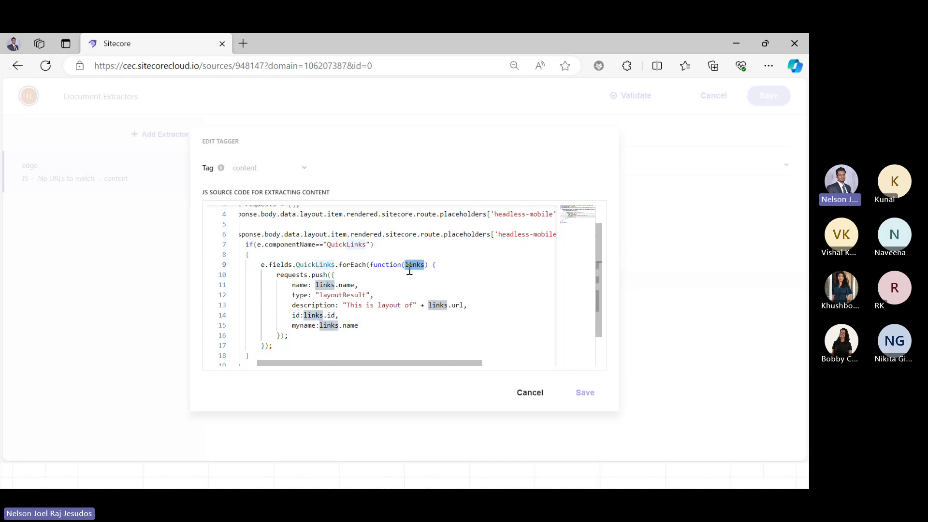
left_click(412, 274)
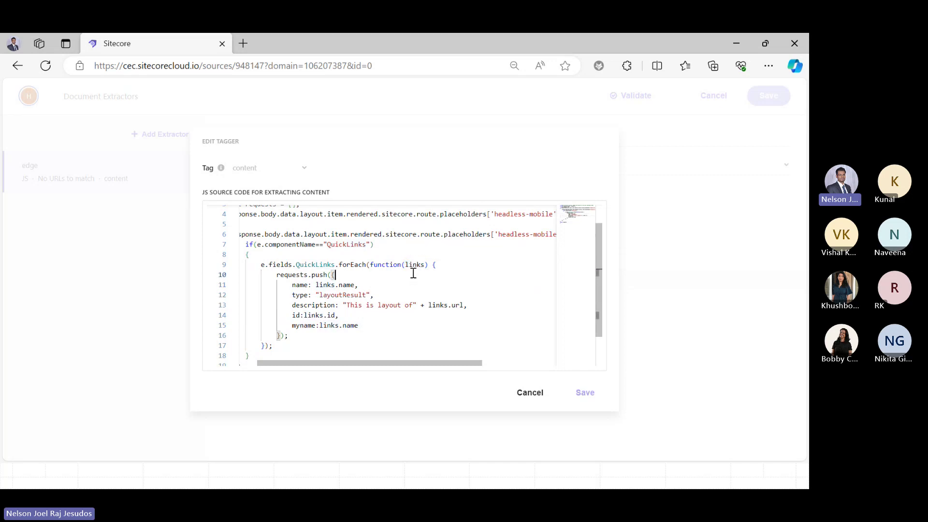
left_click(413, 265)
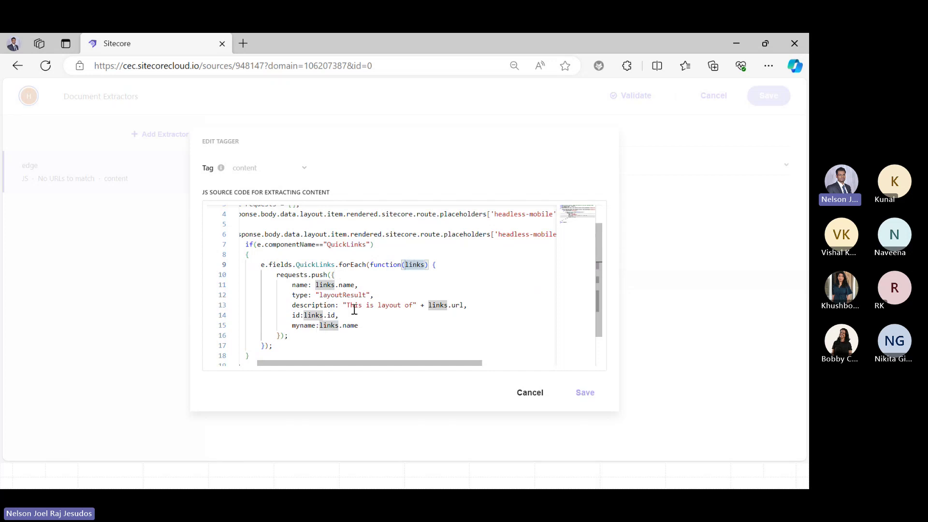
left_click_drag(366, 321, 273, 275)
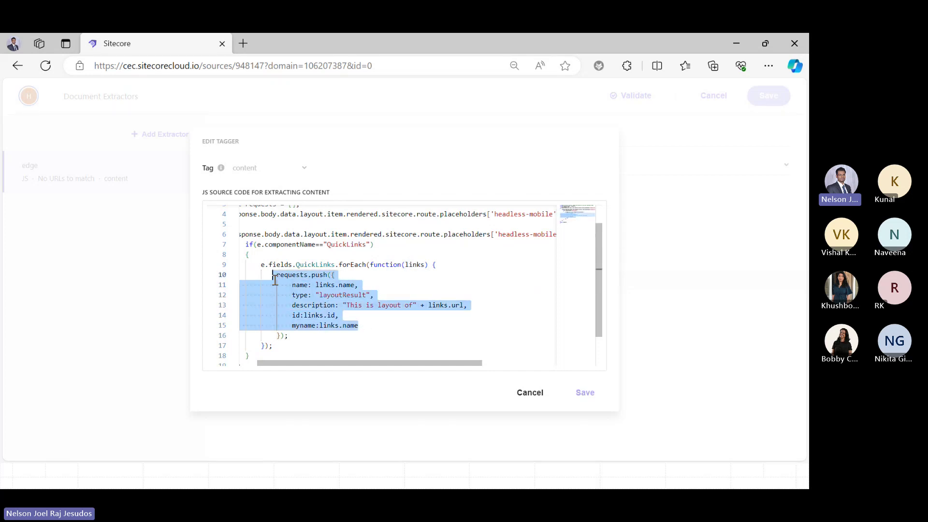
Leave the content tagger and the document extractors without saving, and look over the SitecoreLayoutQuery source settings.
left_click(529, 393)
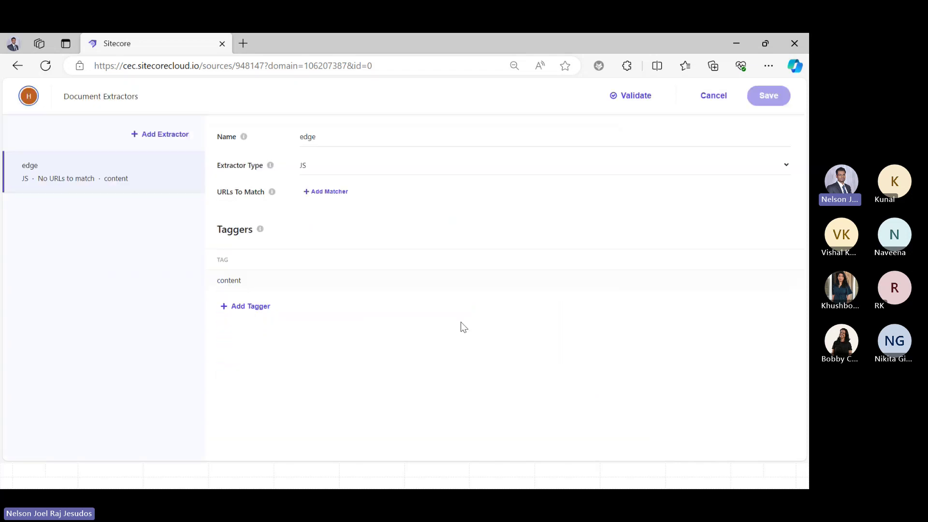
left_click(717, 100)
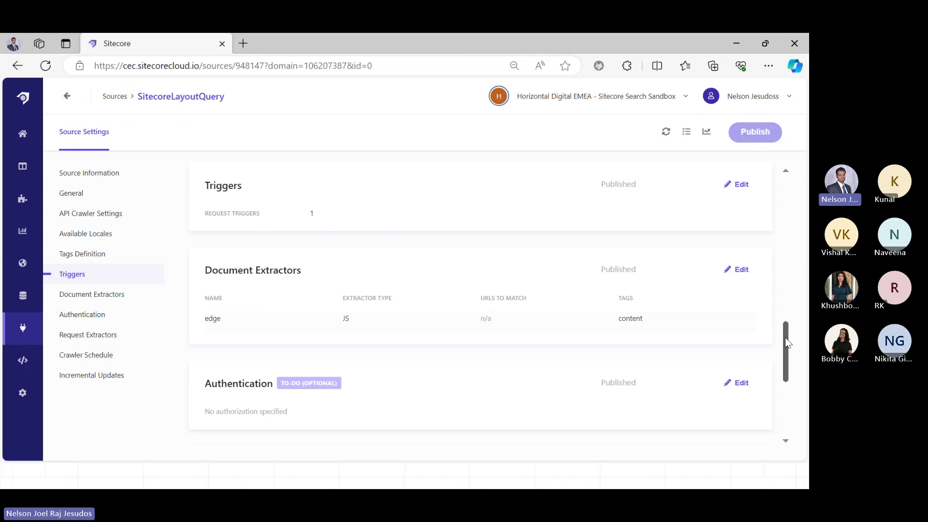
left_click_drag(786, 341, 774, 193)
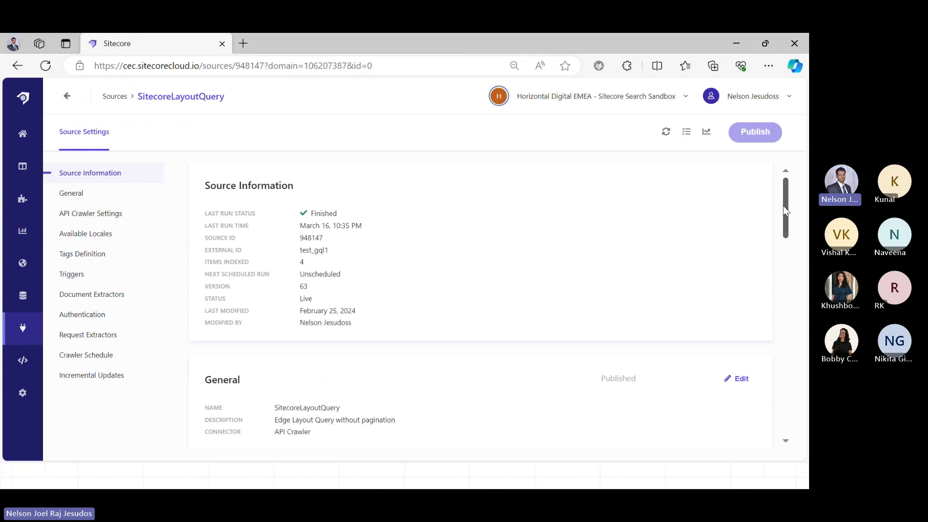
left_click_drag(784, 205, 787, 385)
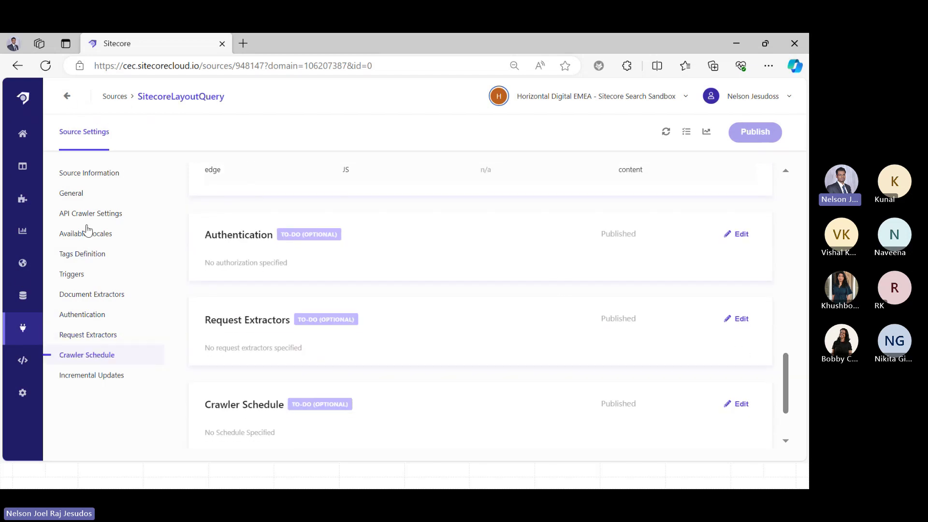
Open the content browser of the Content entity in the content collection.
left_click(37, 293)
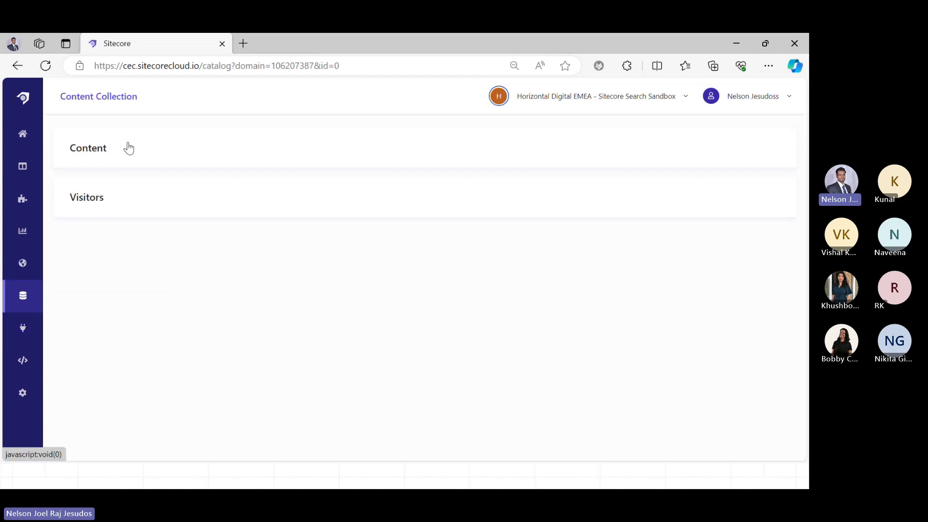
left_click(100, 154)
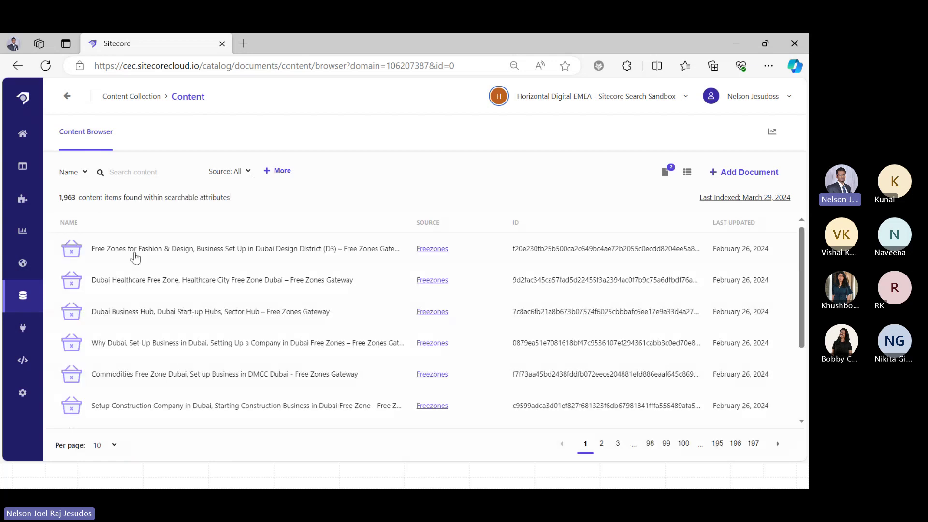
left_click(23, 298)
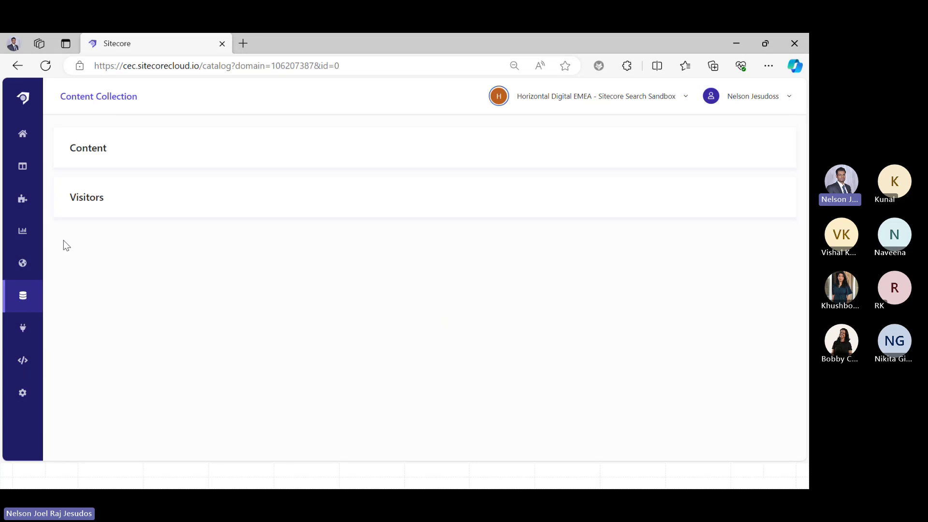
left_click(135, 154)
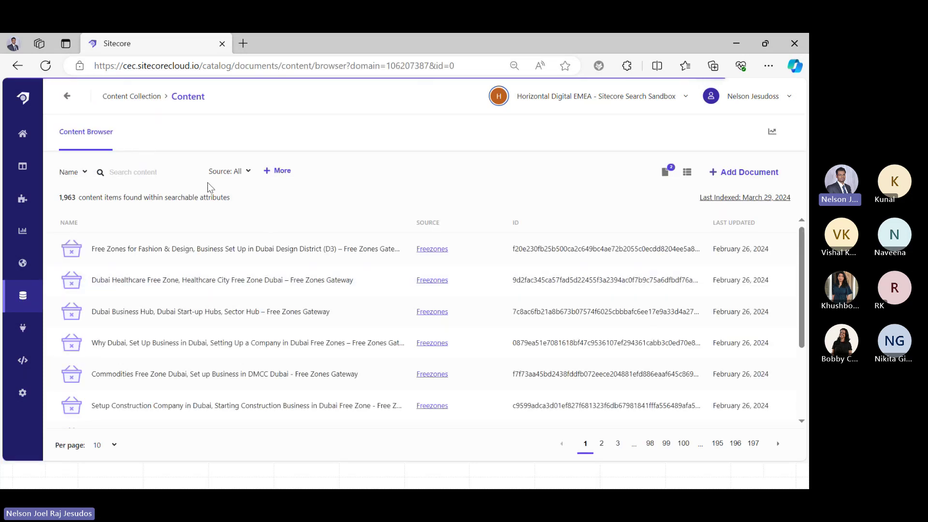
Filter the content items by the SitecoreLayoutQuery source.
left_click(86, 173)
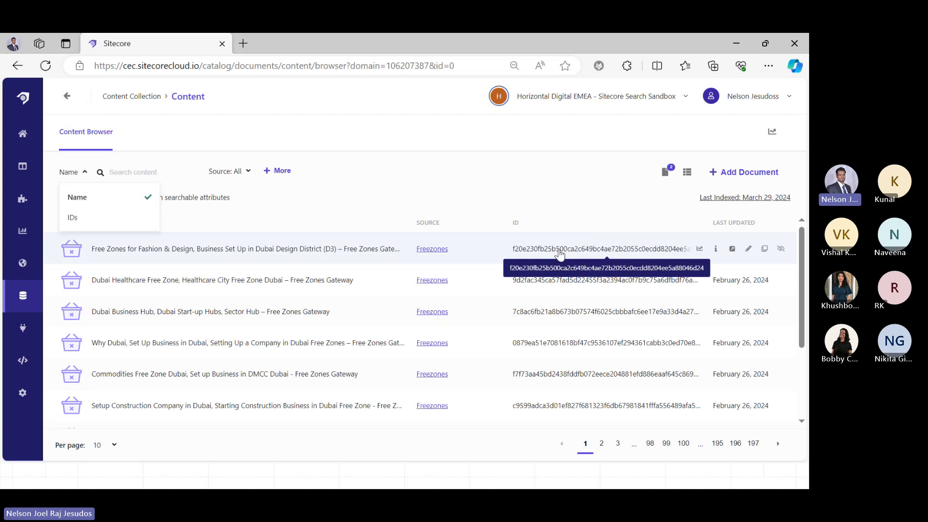
left_click(245, 177)
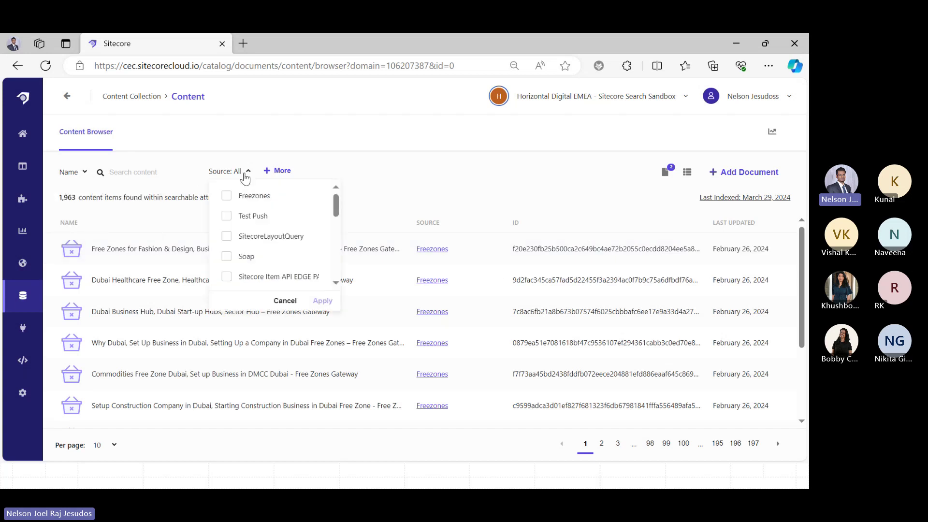
left_click(227, 237)
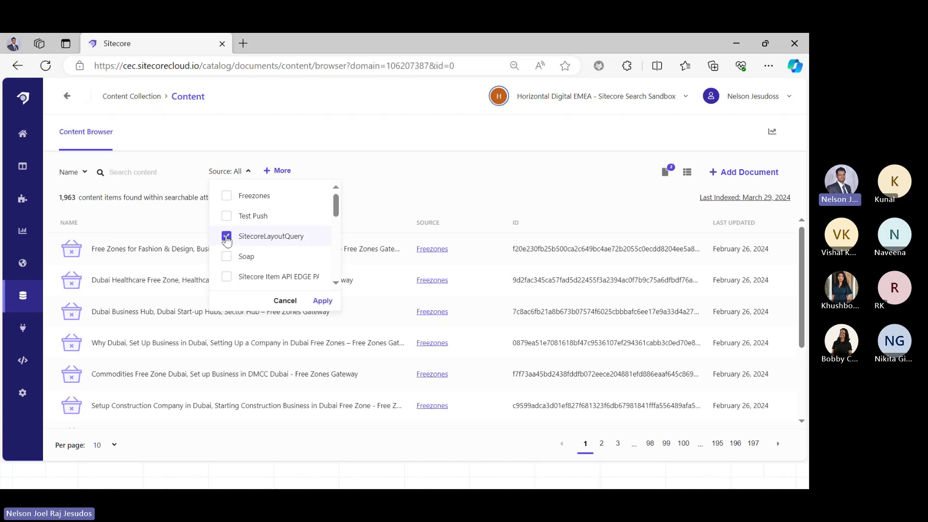
left_click(322, 301)
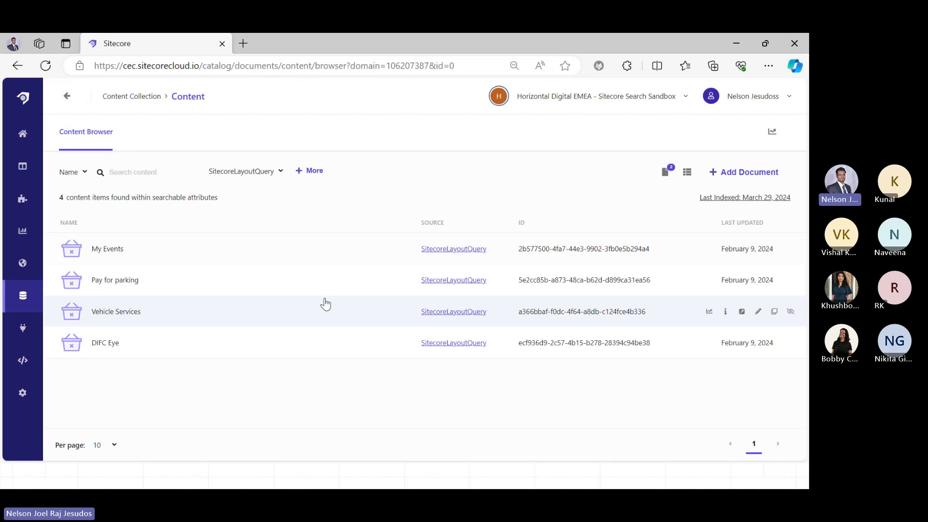
Open the My Events item and examine its indexed attributes, including the content type, description and URL.
left_click(117, 251)
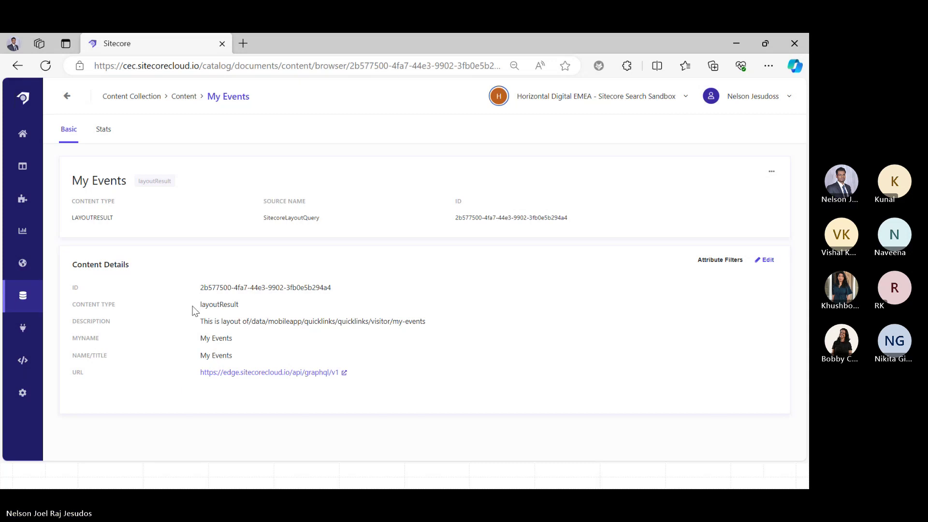
double_click(217, 305)
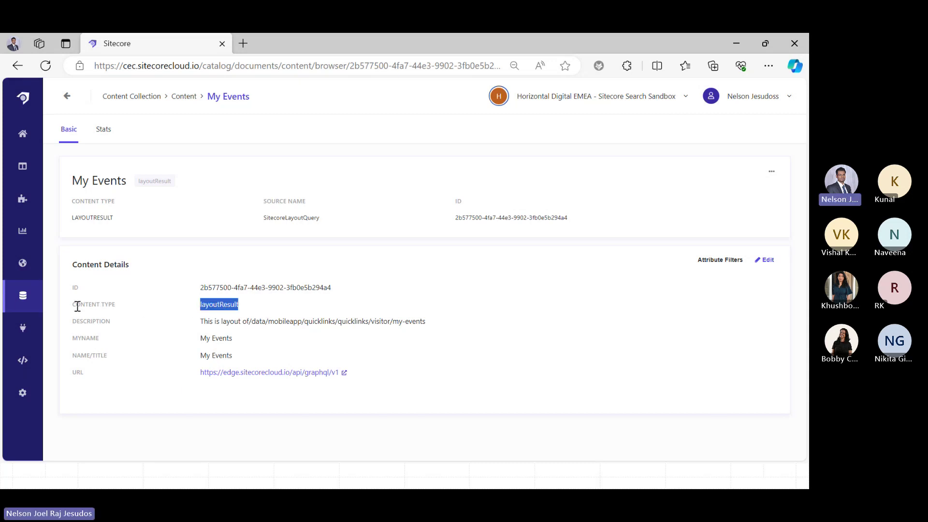
left_click_drag(70, 305, 111, 306)
left_click(120, 306)
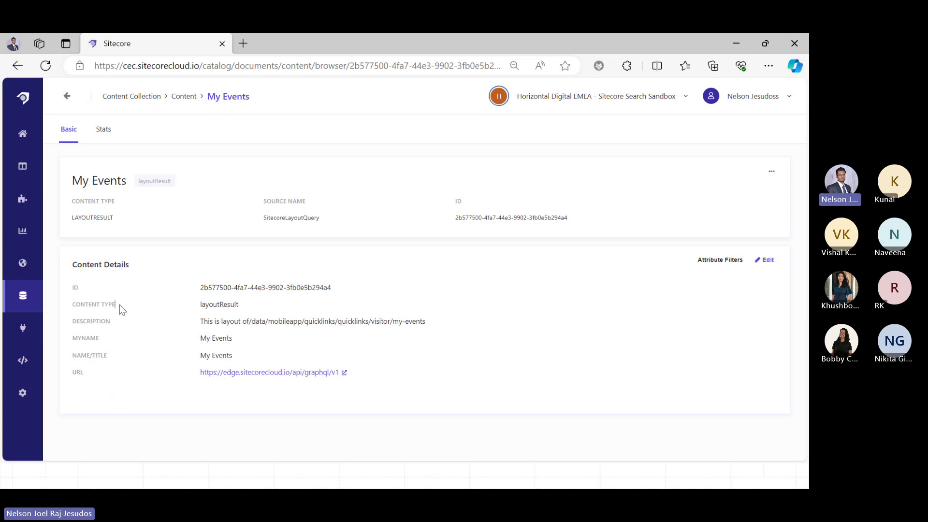
left_click_drag(73, 285, 87, 379)
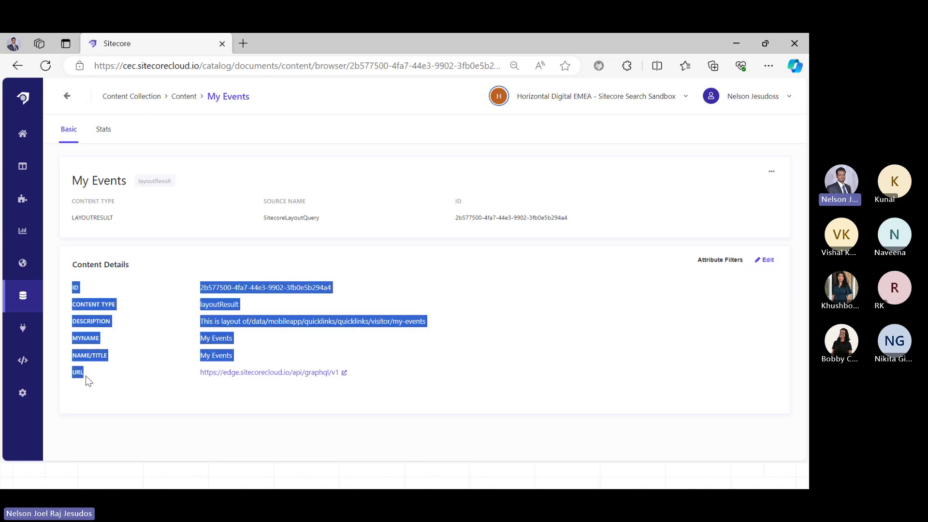
left_click(117, 379)
left_click_drag(200, 324, 433, 329)
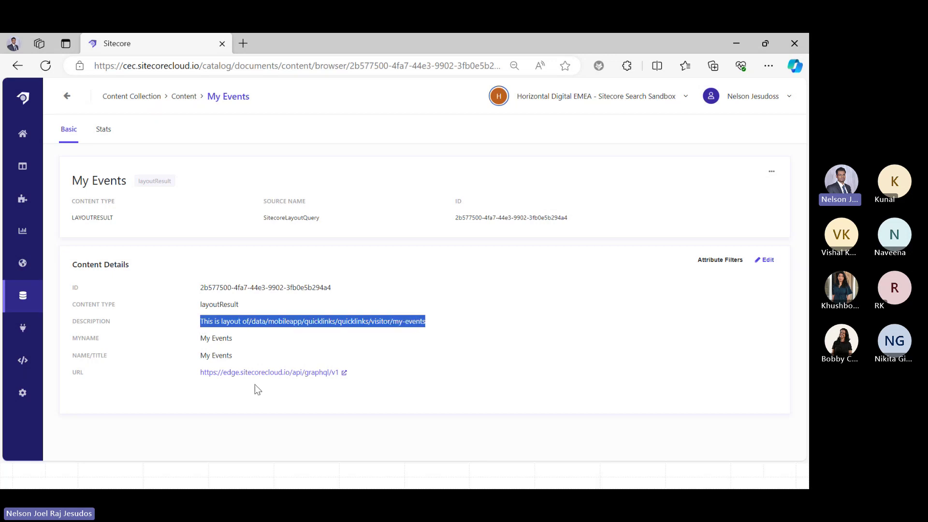
left_click_drag(188, 374, 375, 373)
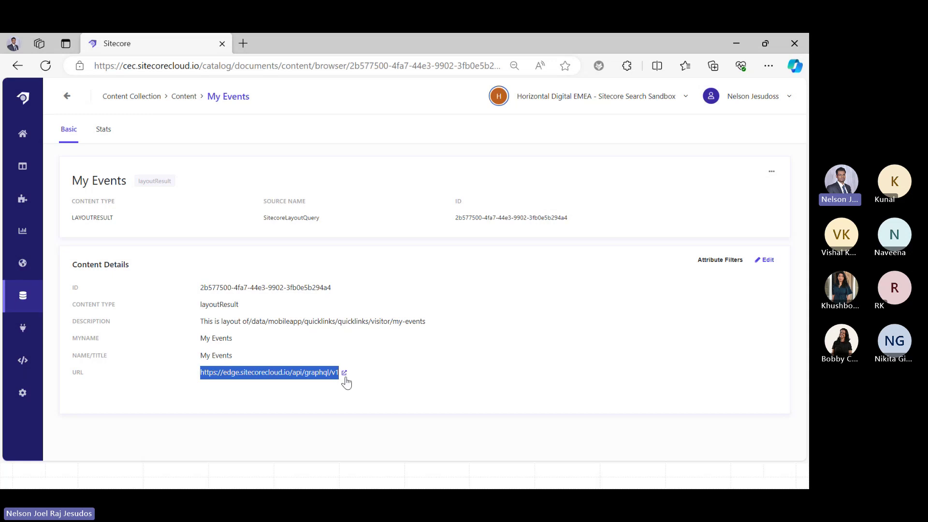
left_click(445, 364)
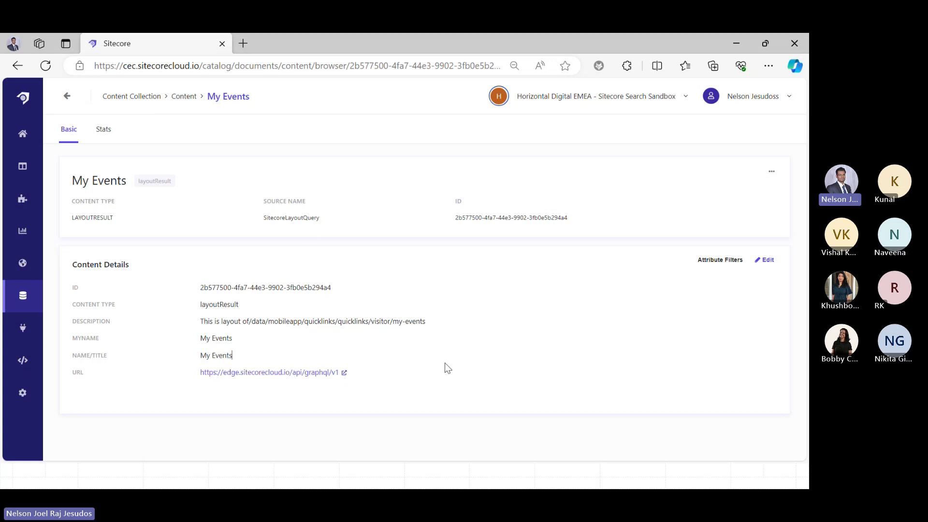
Leave the My Events item, return to the sources list and open the Sitecore Item API EDGE PAGING source.
left_click(67, 99)
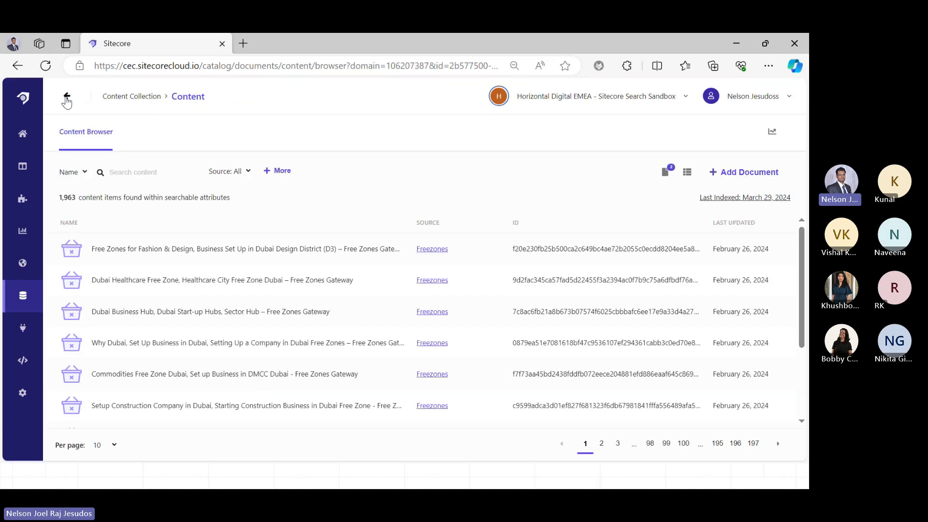
left_click(66, 98)
left_click(23, 328)
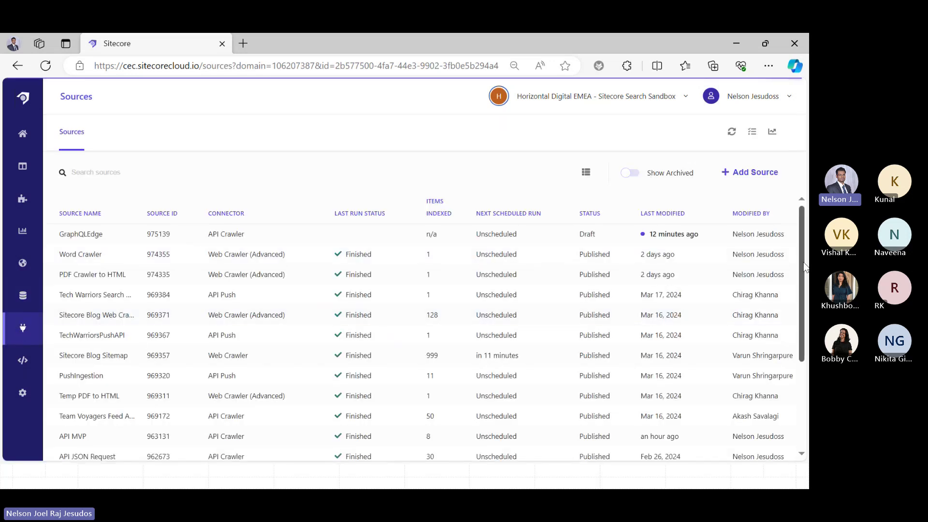
left_click_drag(804, 267, 808, 369)
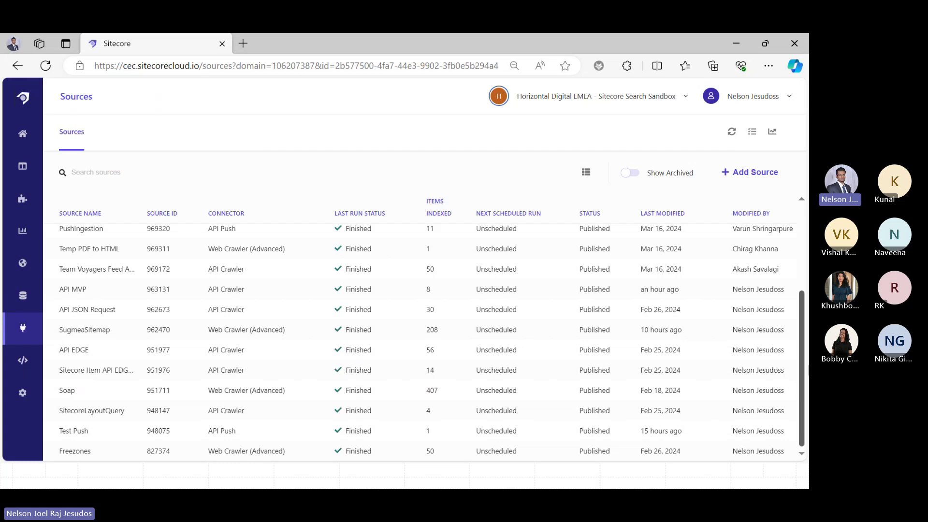
left_click(114, 372)
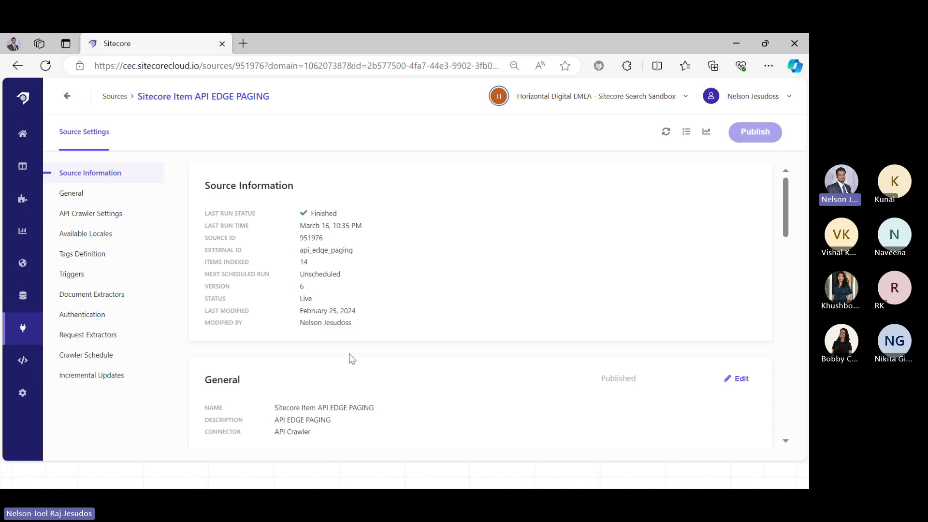
Open the source's triggers for editing and copy the whole body of the request trigger.
left_click_drag(785, 197, 799, 320)
scroll(804, 333, "down", 1)
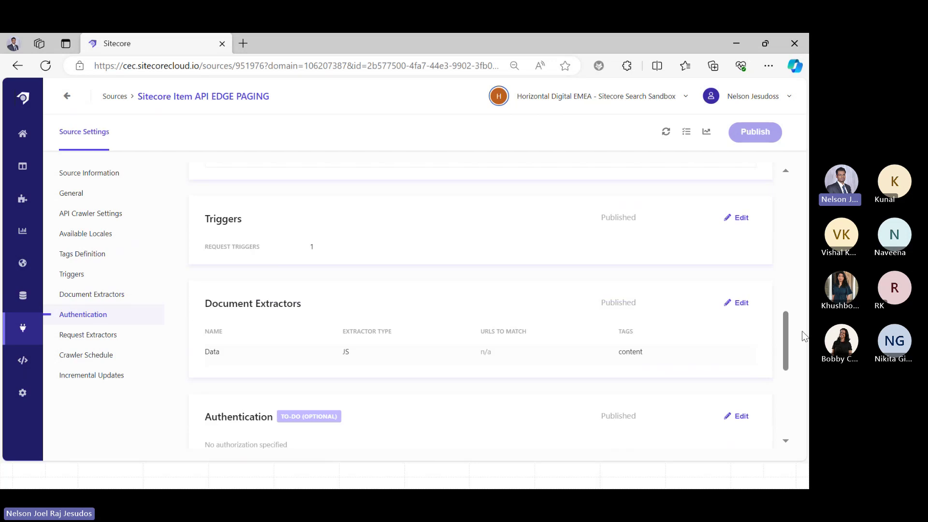
left_click(744, 223)
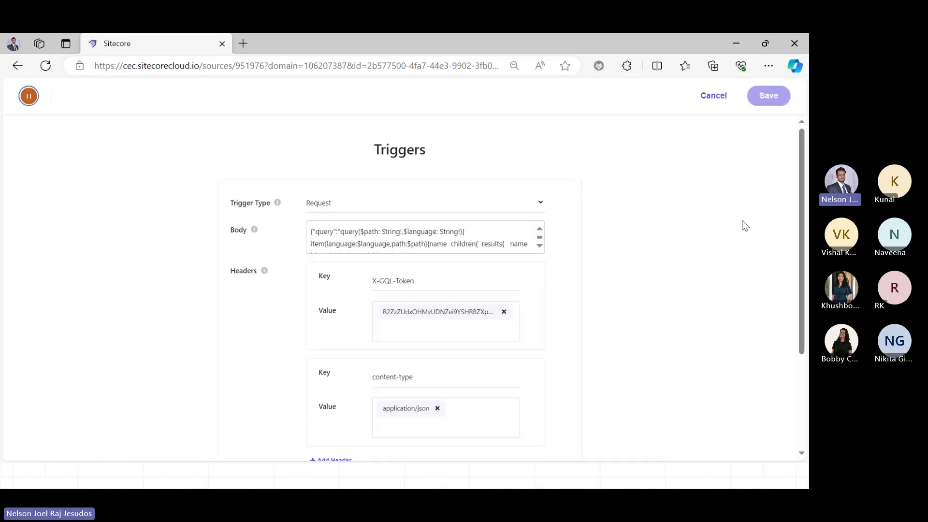
left_click(539, 245)
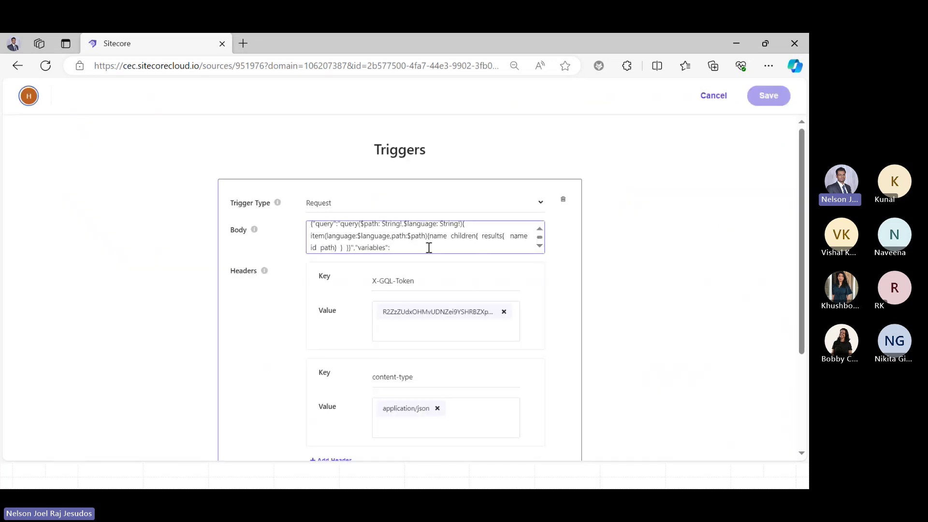
key("ctrl+a")
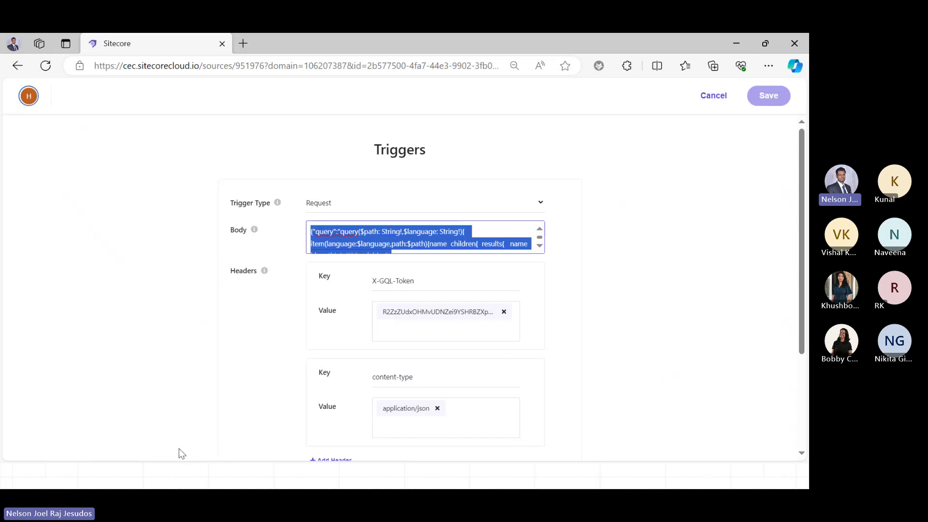
Switch to prod.txt in Notepad and replace its last line with the copied query.
key("alt+Tab")
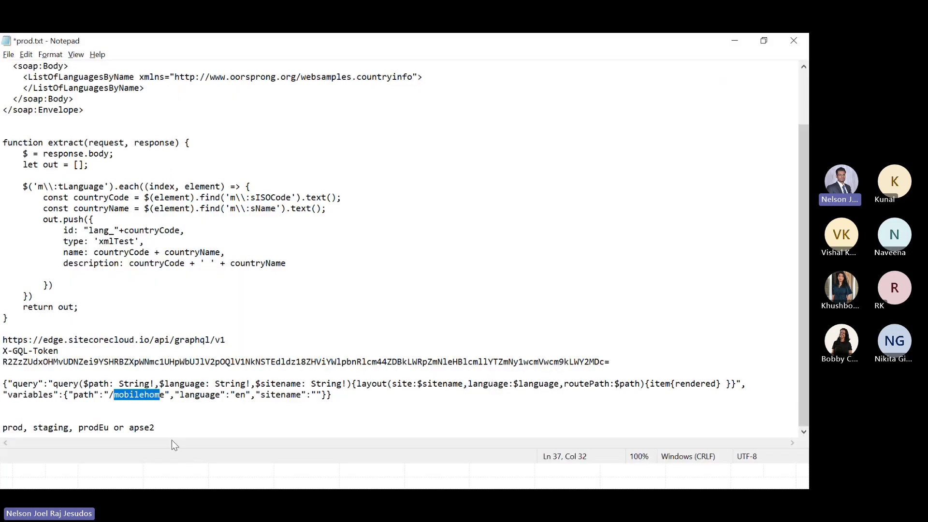
left_click(176, 416)
left_click(357, 396)
key("ctrl+z")
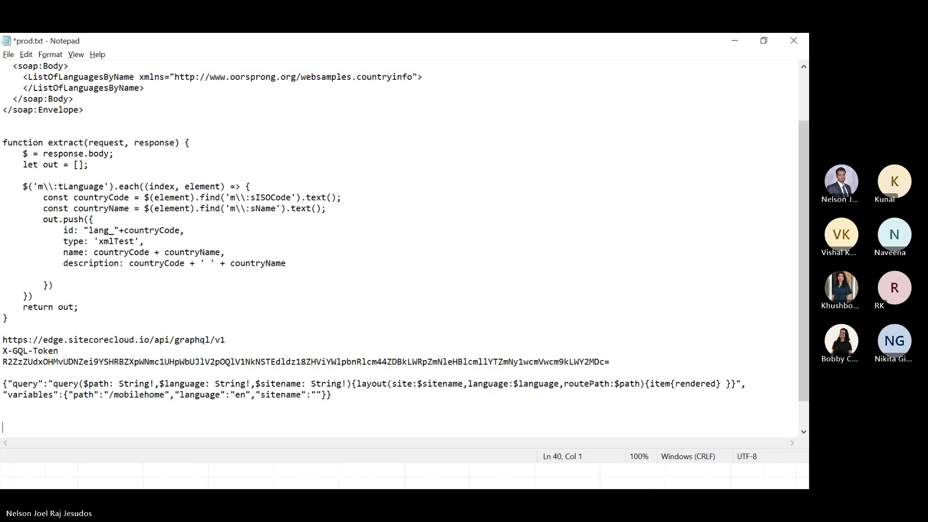
key("ctrl+v")
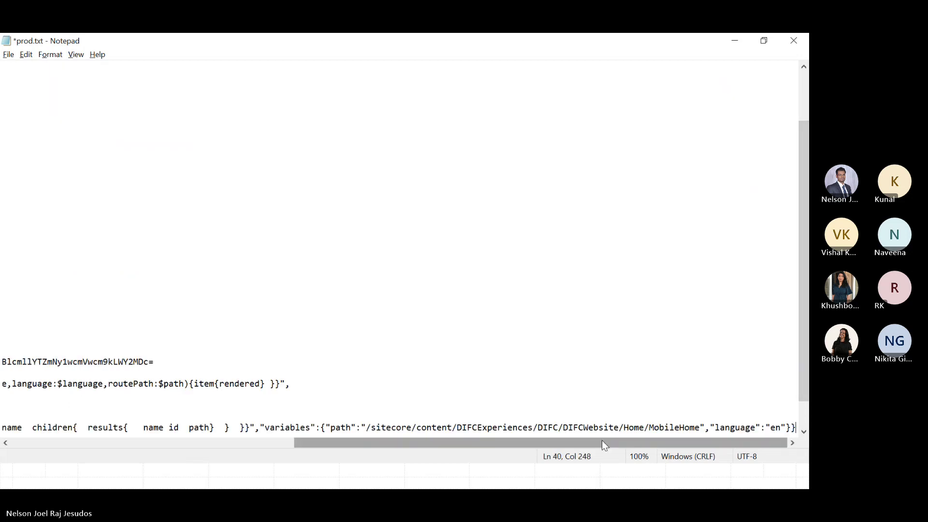
left_click_drag(588, 450, 211, 453)
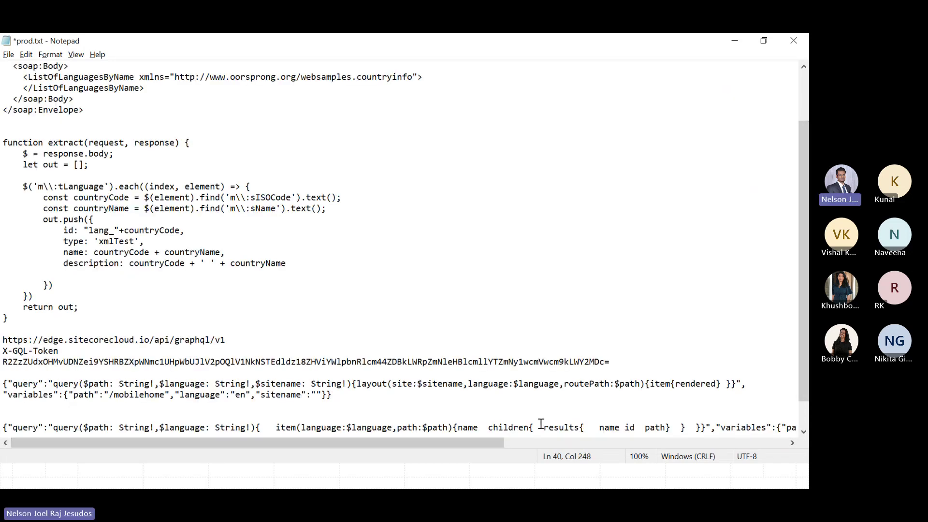
Highlight children in the pasted query, then switch back to Sitecore and leave the triggers without saving.
double_click(515, 424)
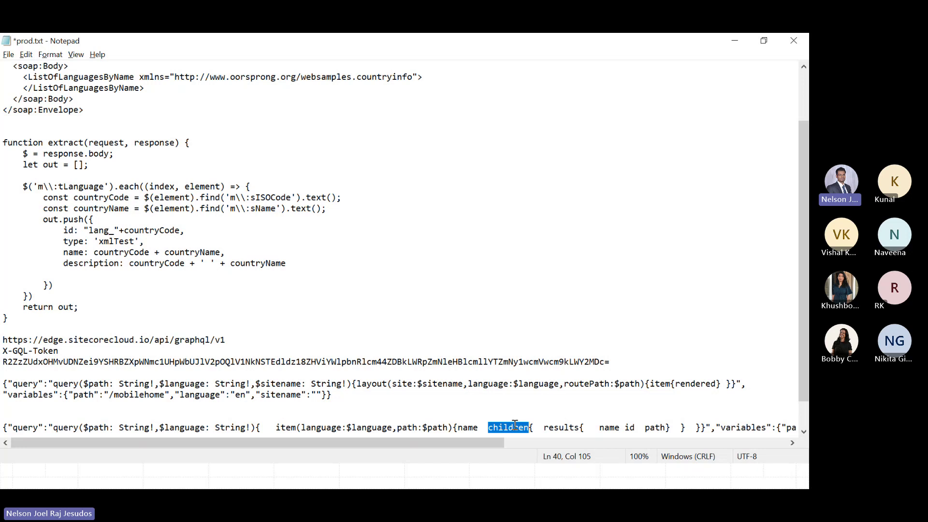
key("alt+Tab")
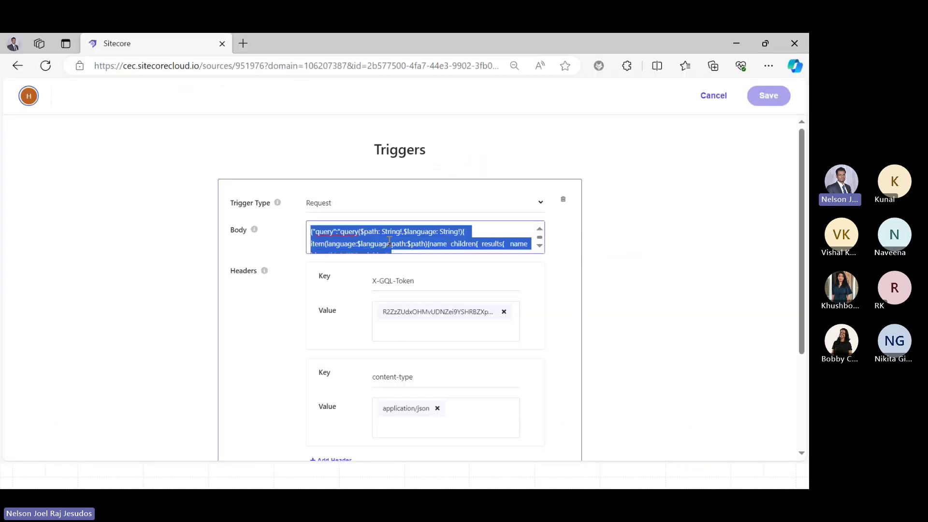
left_click(385, 233)
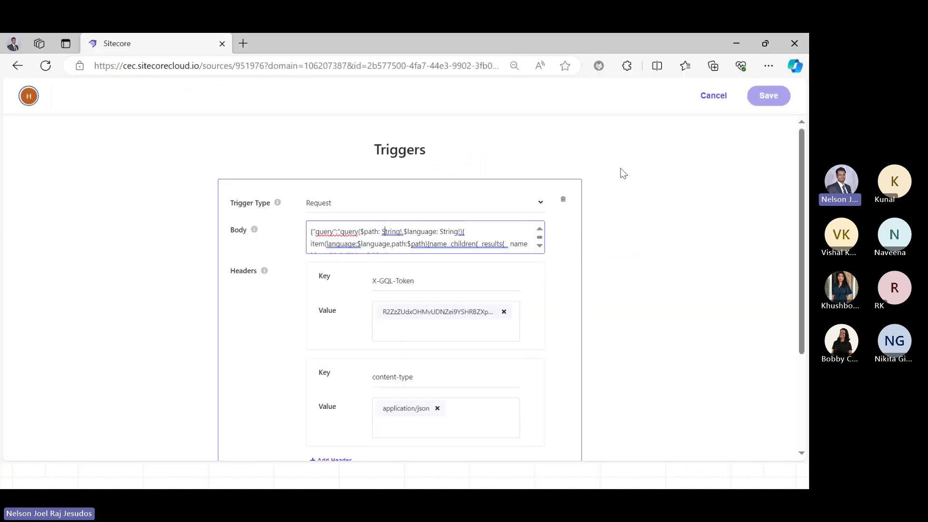
left_click(714, 95)
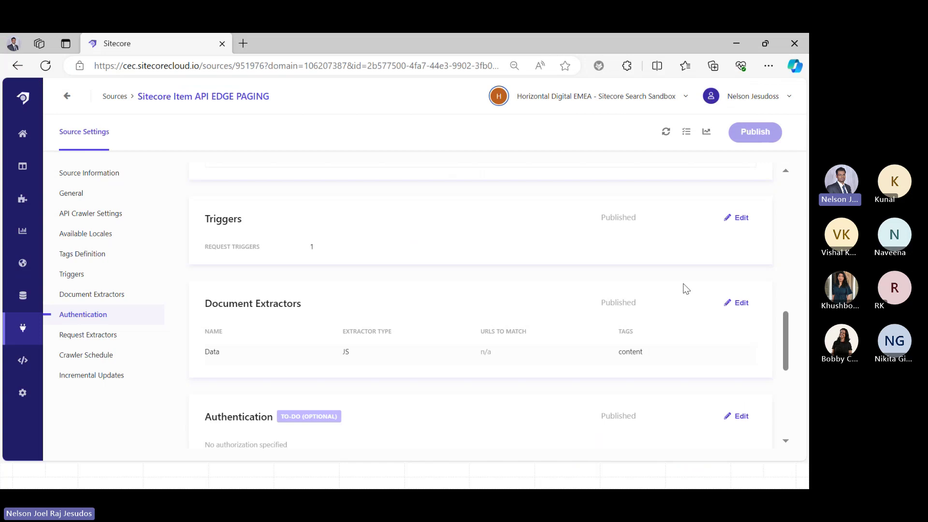
Examine the children check and requests.push block in the Data document extractor's content tagger, and leave the document extractors without saving.
left_click(739, 303)
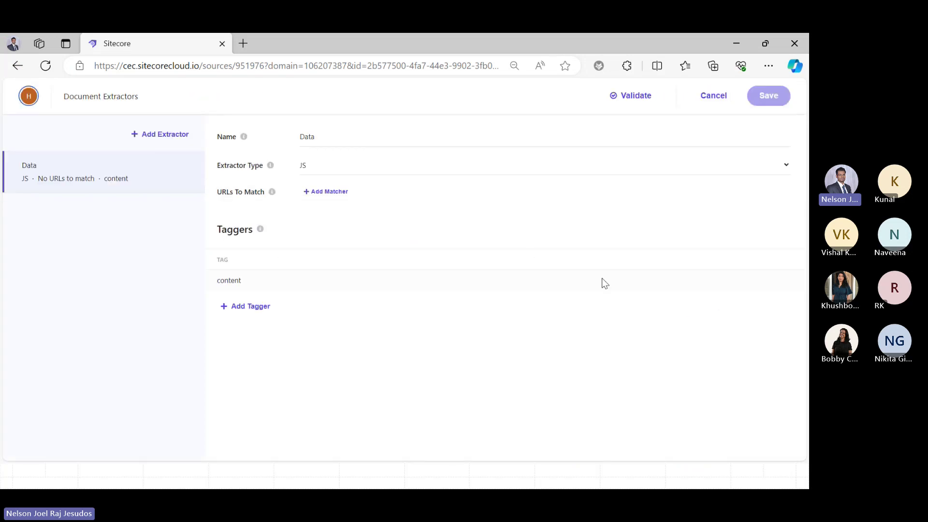
left_click(766, 282)
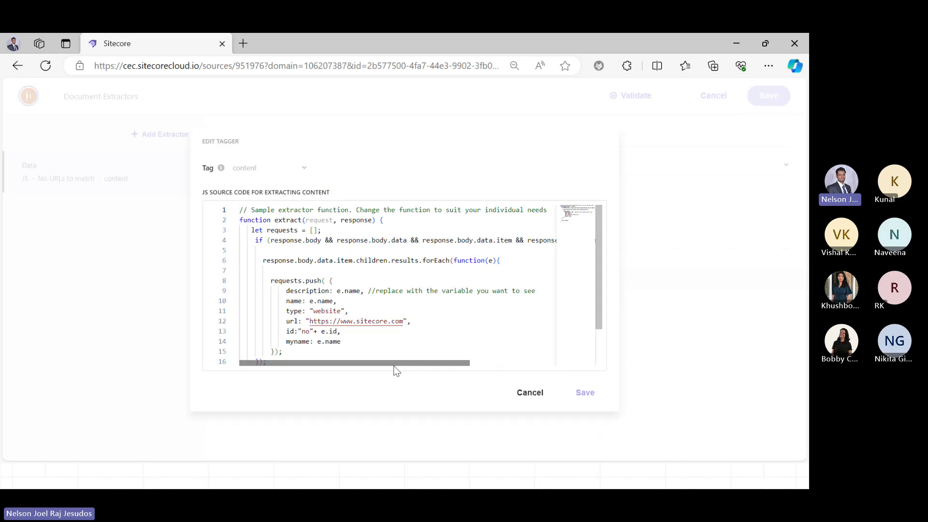
left_click_drag(394, 363, 483, 358)
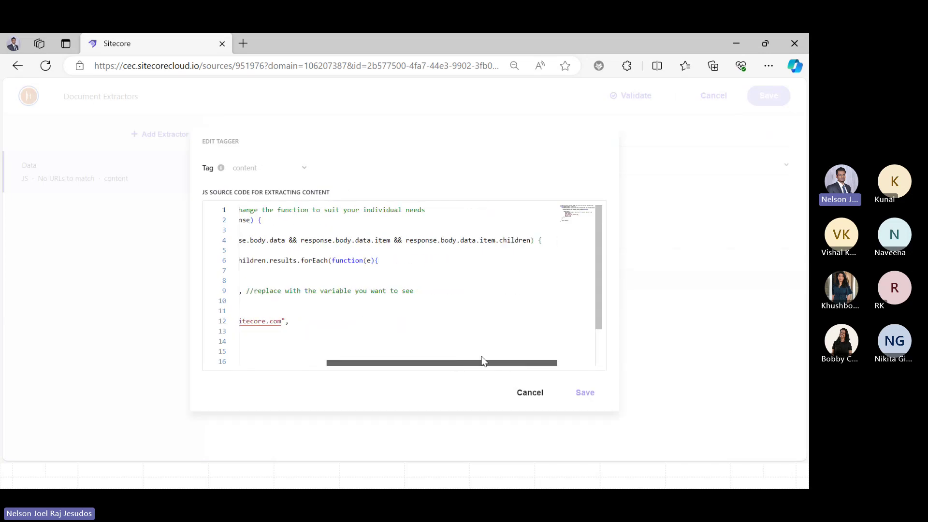
double_click(509, 240)
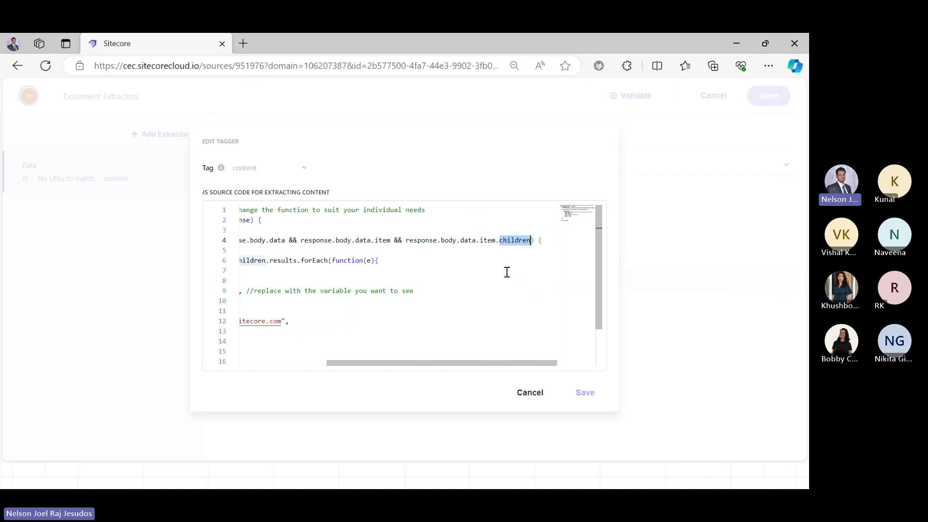
left_click_drag(425, 362, 328, 381)
left_click(275, 300)
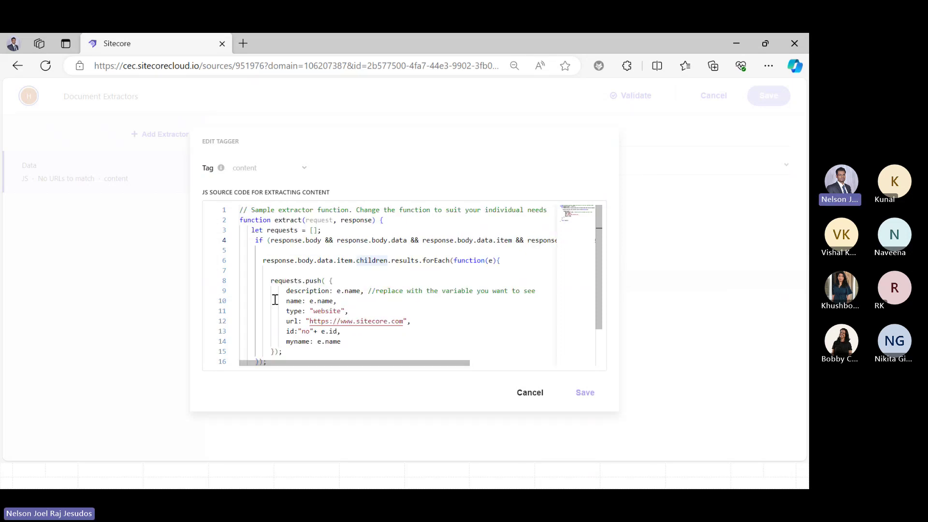
left_click_drag(269, 280, 331, 350)
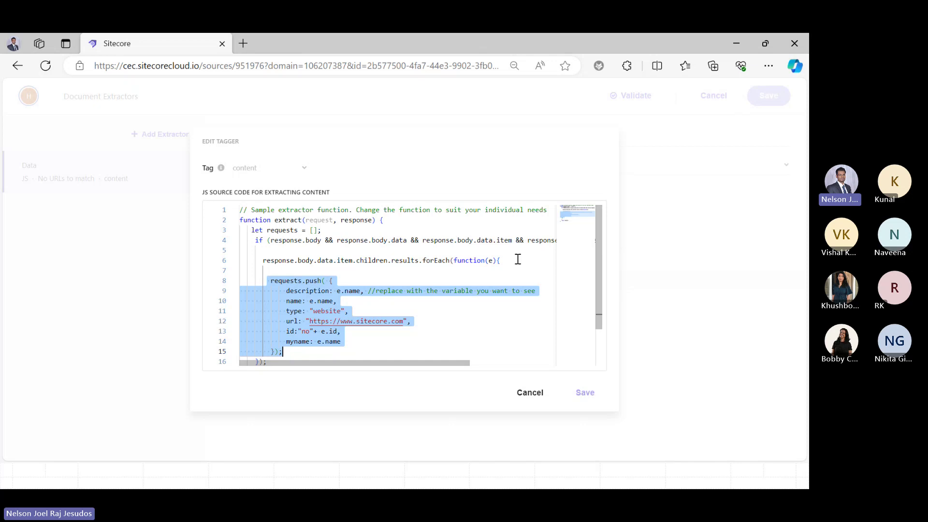
left_click(535, 401)
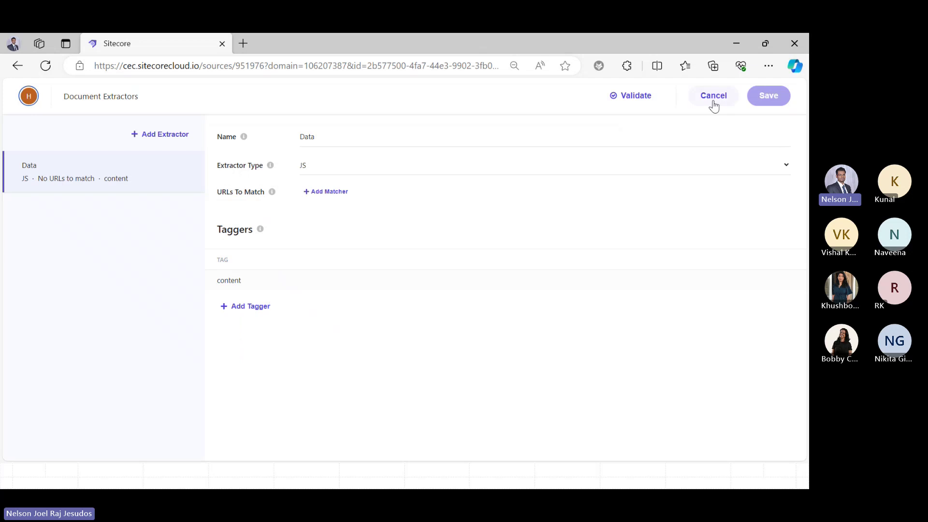
left_click(713, 105)
Open the page request extractor and examine the extract function's request and response parameters in its JS source.
left_click_drag(785, 331, 787, 401)
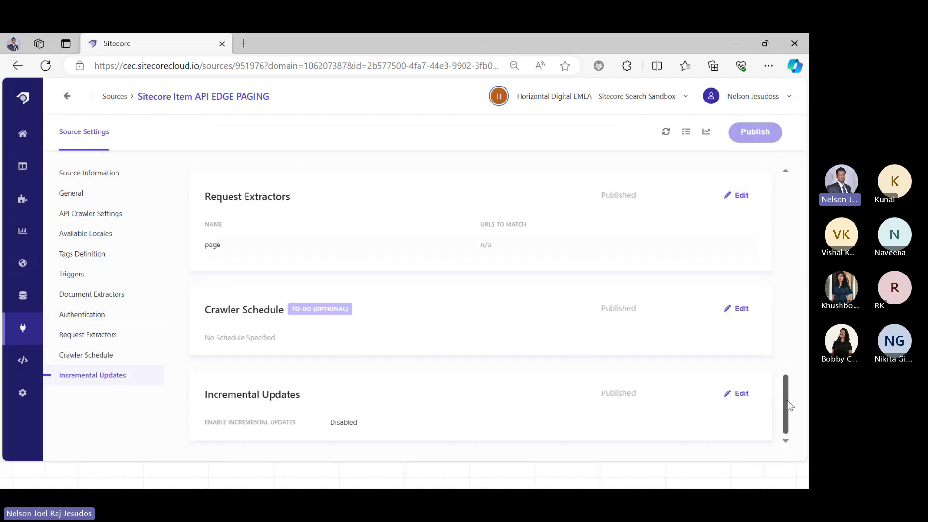
left_click(737, 196)
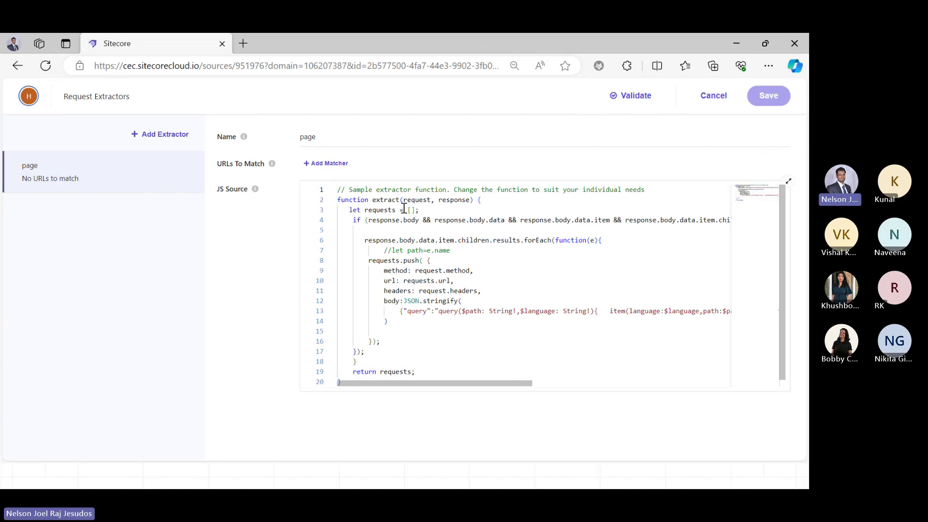
double_click(416, 199)
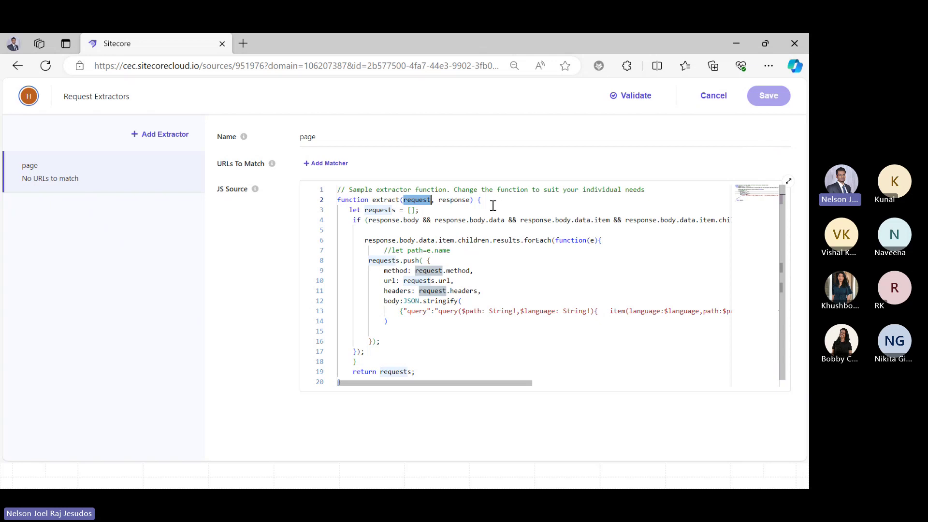
left_click_drag(492, 206, 341, 200)
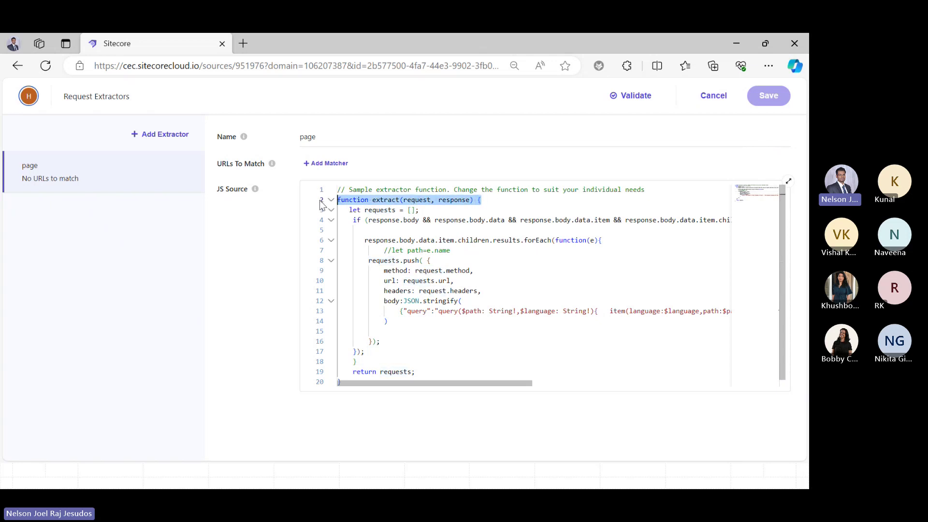
Examine how the extract function's request parameter supplies the method, url and headers of each pushed request.
double_click(422, 204)
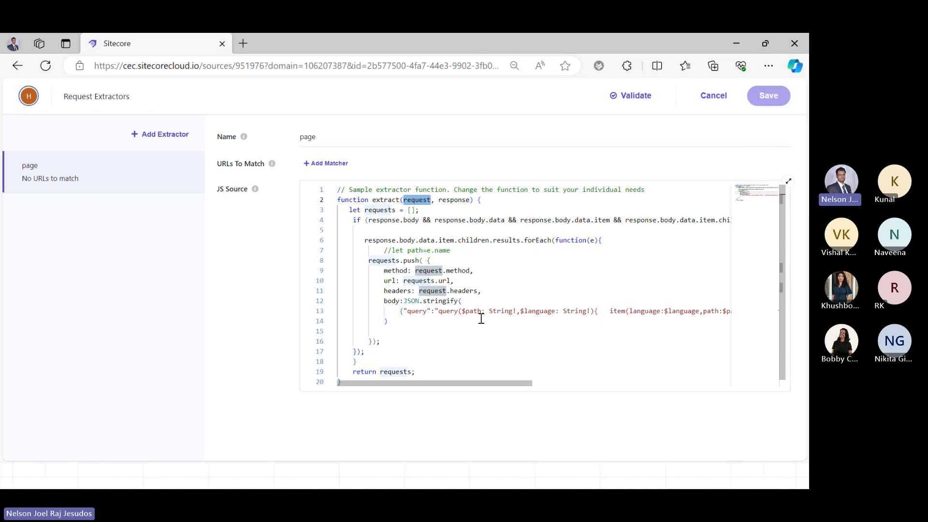
mouse_move(449, 383)
left_mouse_down()
mouse_move(491, 386)
mouse_move(448, 381)
left_mouse_up()
double_click(477, 242)
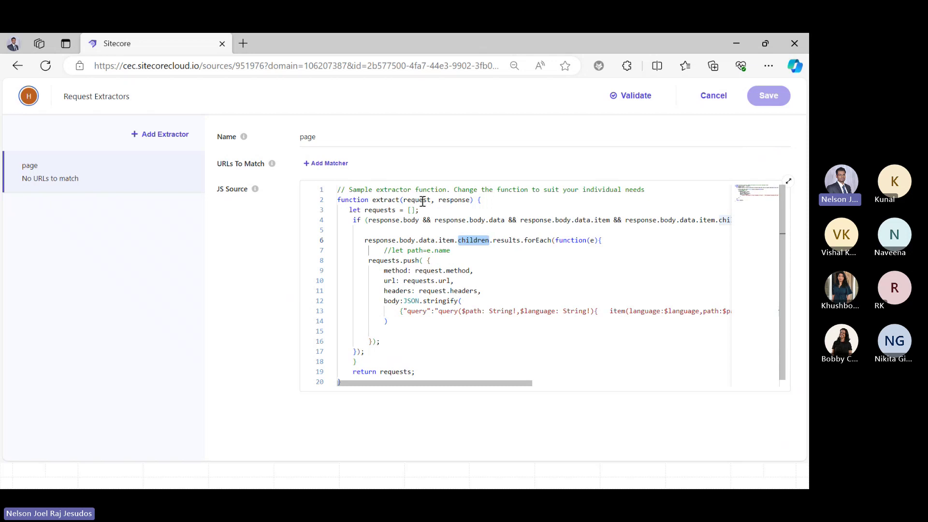
double_click(459, 271)
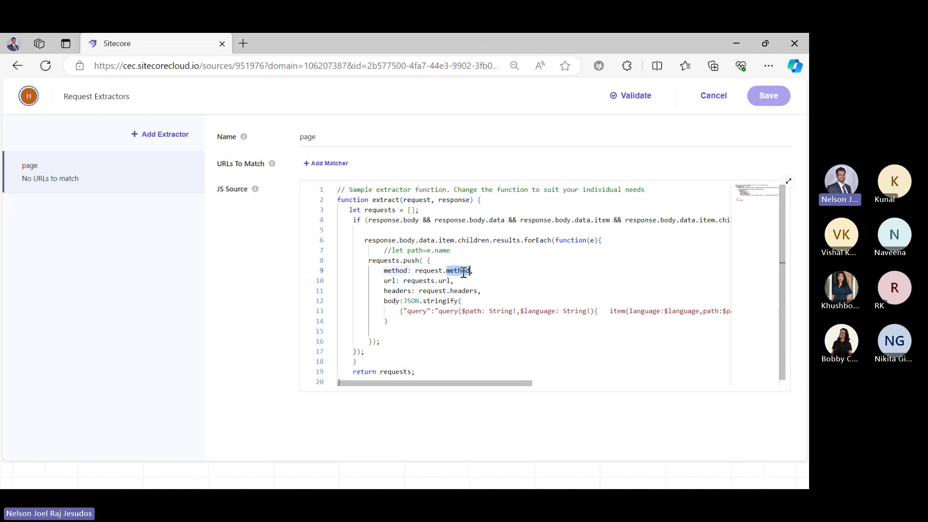
double_click(417, 200)
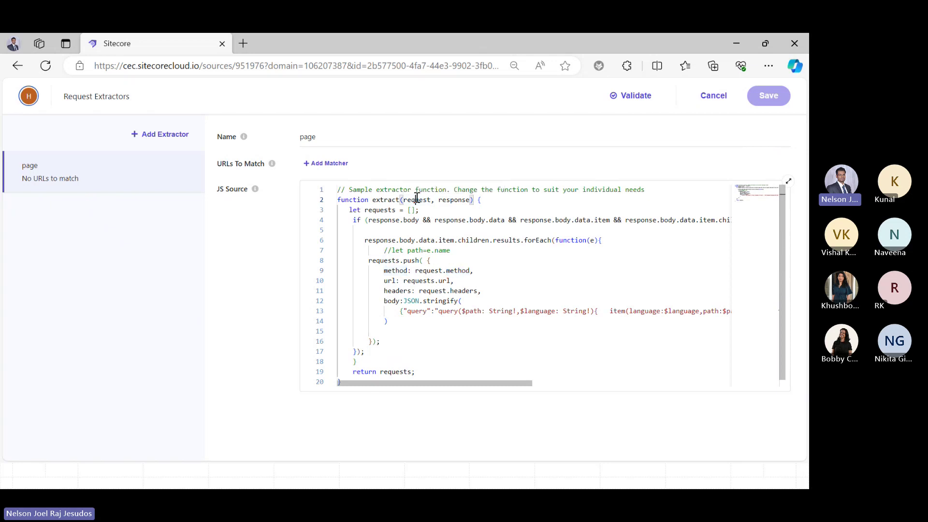
double_click(454, 271)
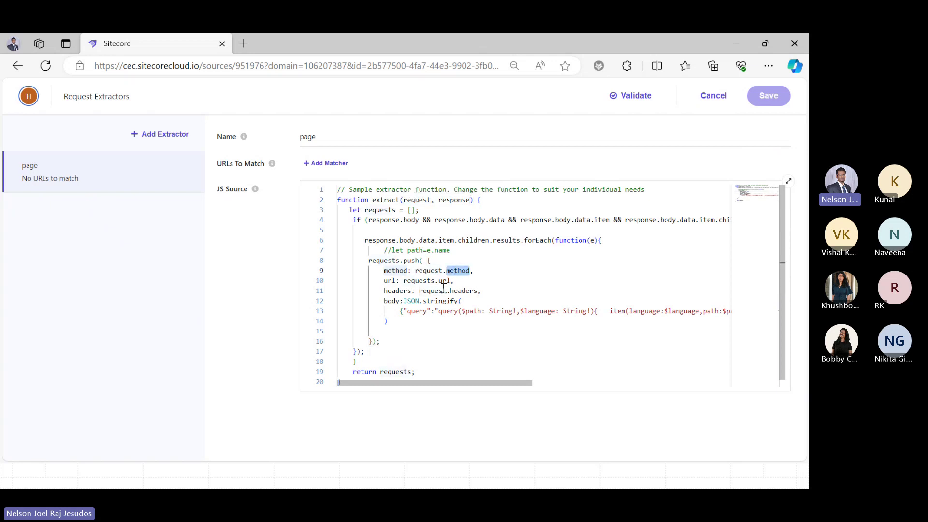
left_click(443, 282)
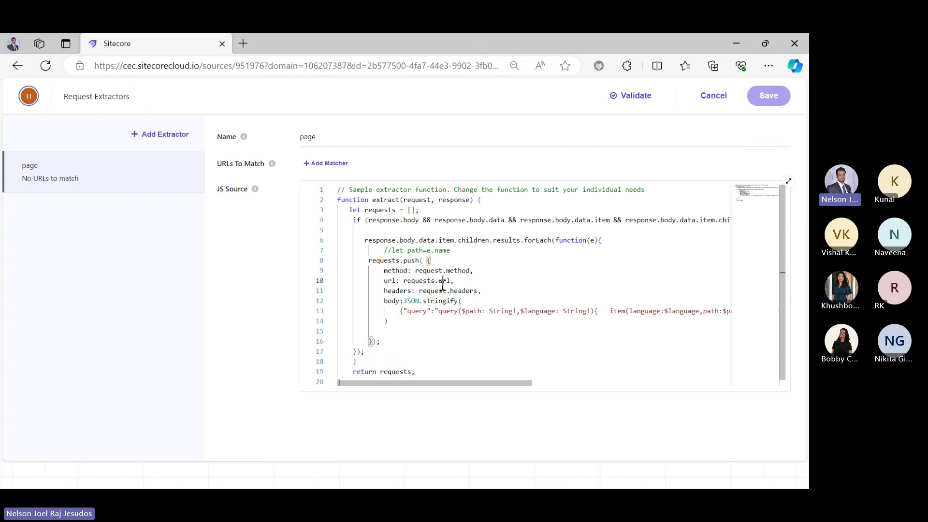
double_click(419, 200)
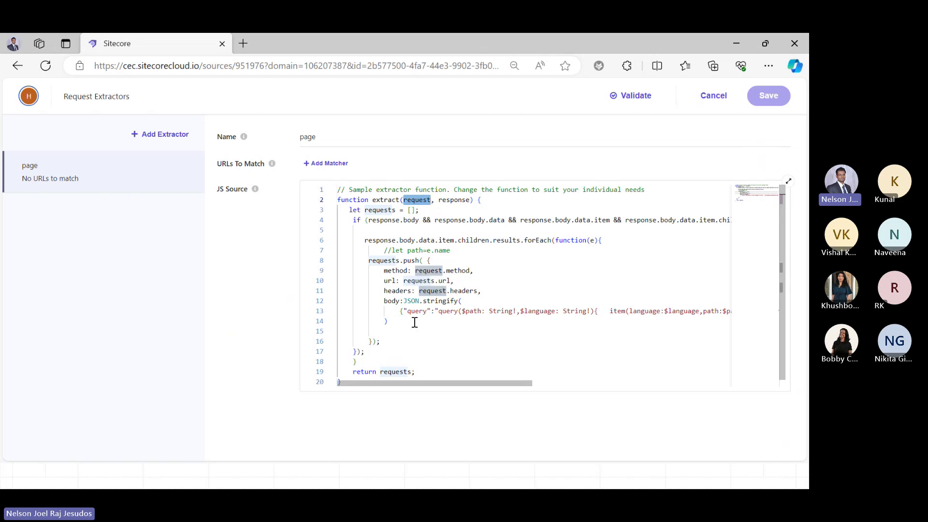
Copy the GraphQL query body on line 13 of the extractor and paste it over the contents of the untitled Notepad document.
left_click_drag(403, 313, 739, 312)
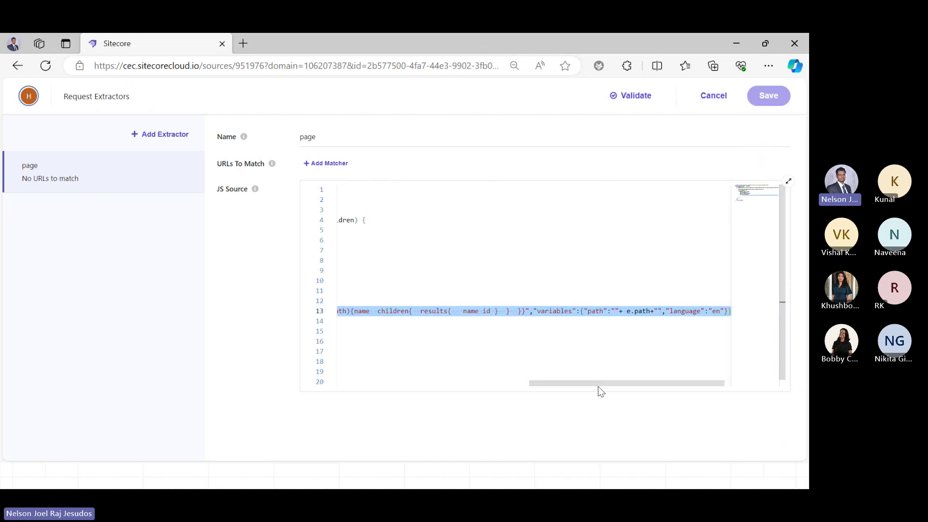
key("ctrl+s")
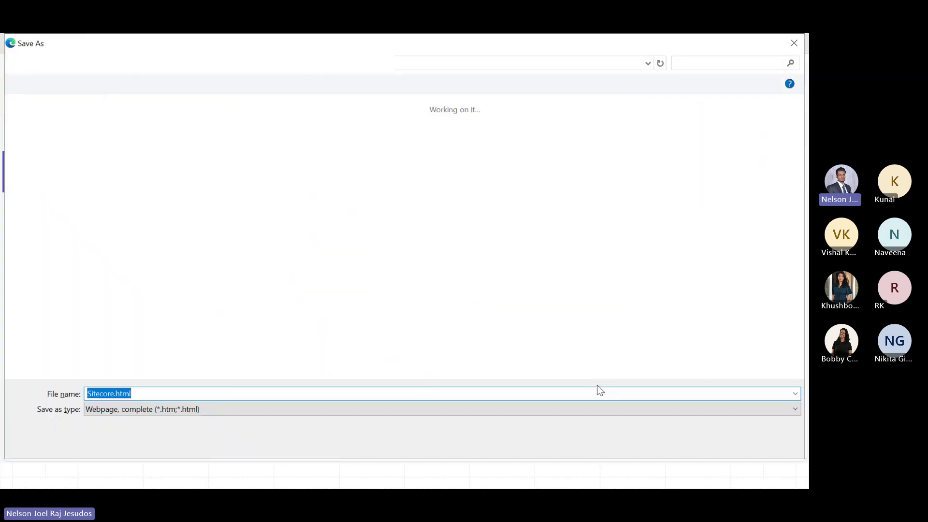
left_click(794, 43)
key("super")
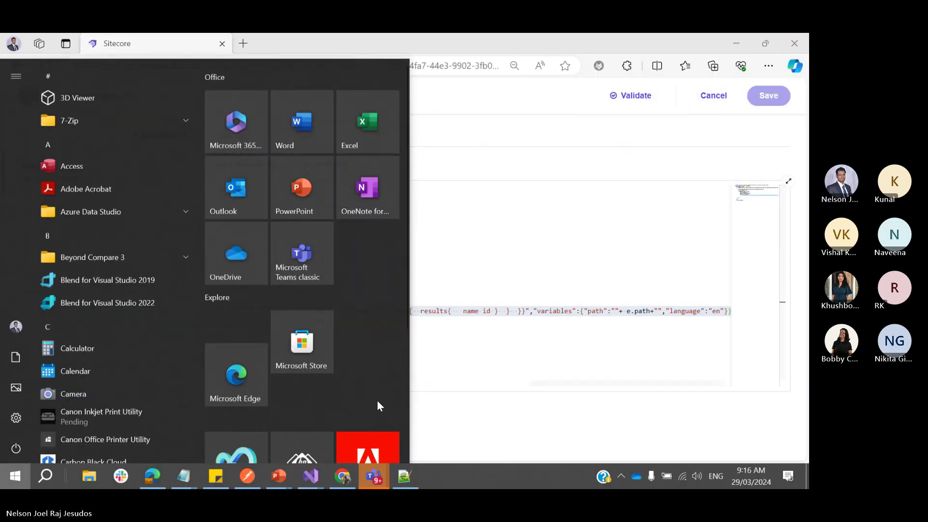
mouse_move(183, 476)
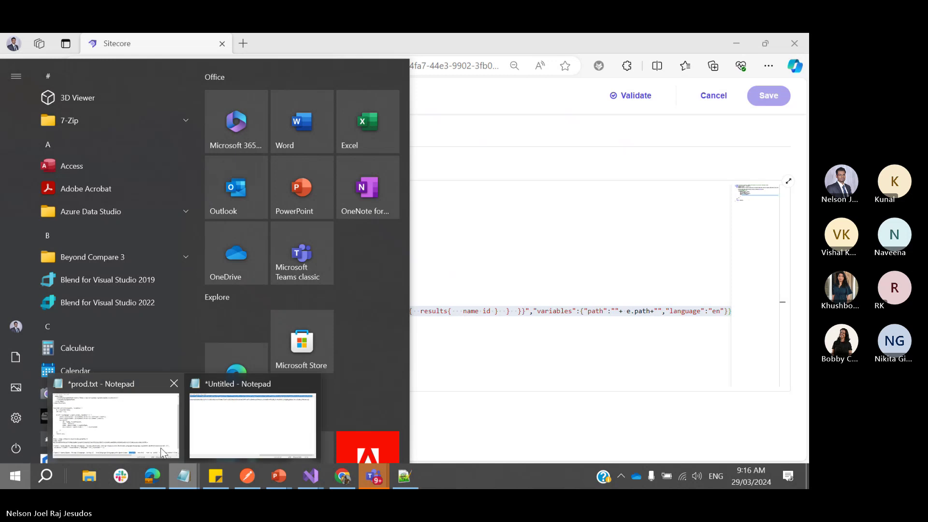
left_click(226, 430)
left_click(352, 304)
key("ctrl+a")
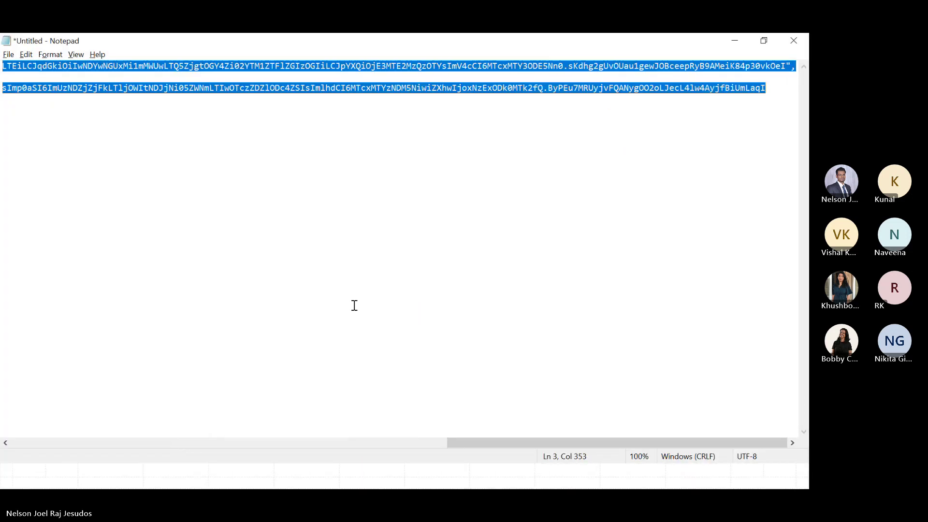
key("ctrl+v")
Examine the pasted query in Notepad from its beginning through the e.path value in its variables.
left_click_drag(391, 448, 193, 439)
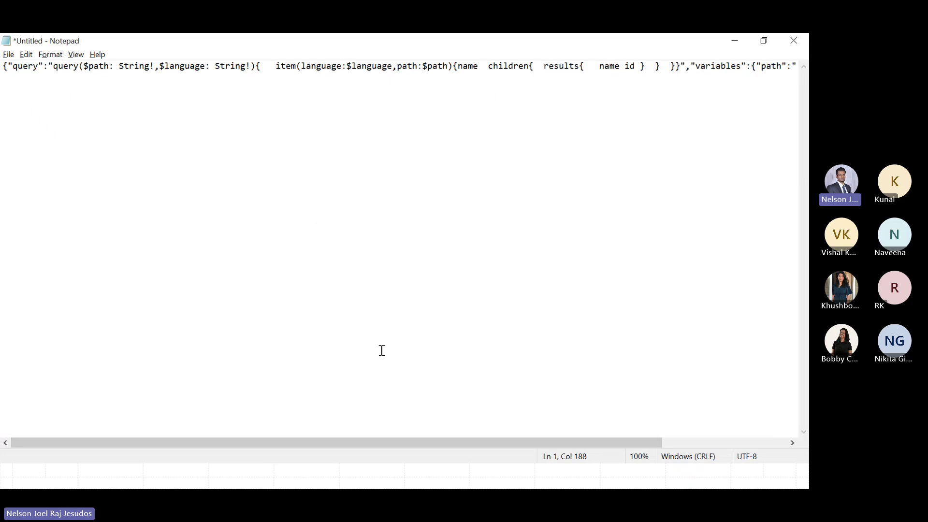
left_click(498, 66)
left_click_drag(323, 442, 472, 420)
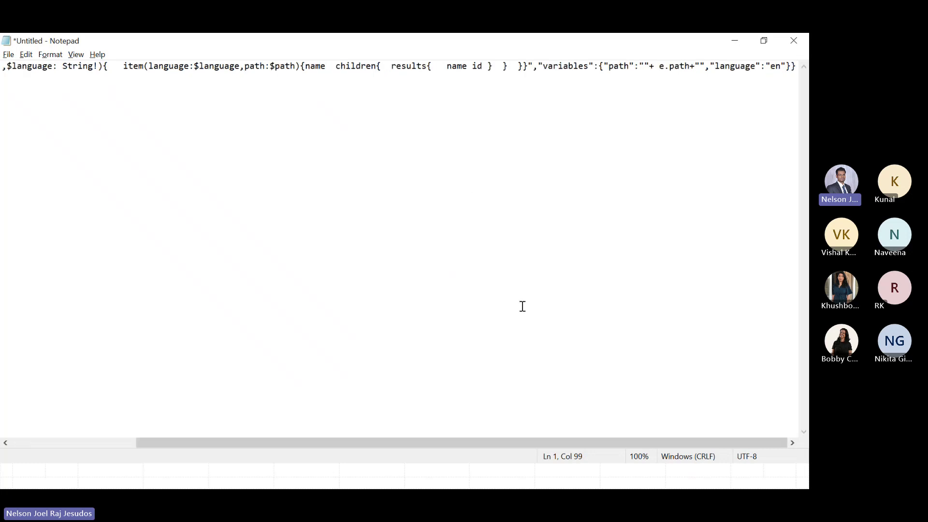
double_click(676, 66)
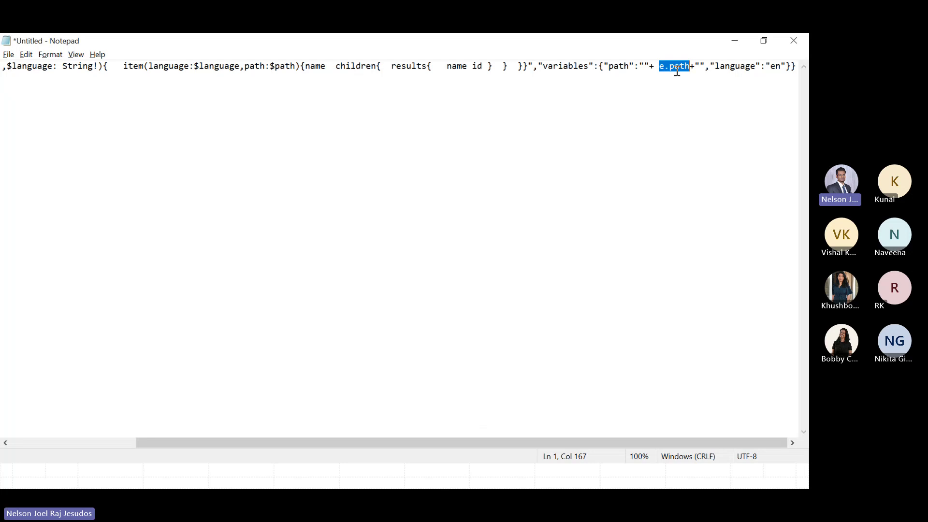
Switch back to Sitecore and examine how the extractor fills the requests array through requests.push and passes e.path in the query variables.
key("alt+Tab")
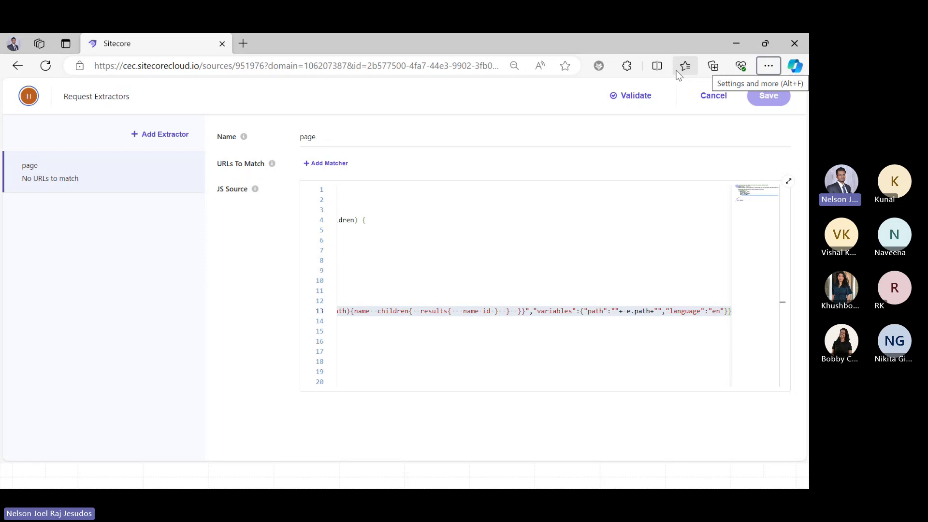
left_click(631, 331)
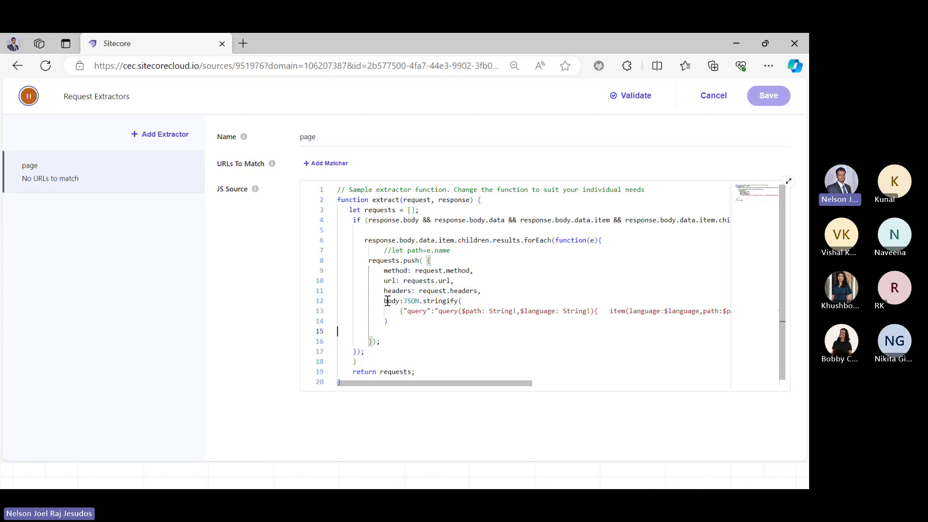
left_click_drag(367, 261, 404, 346)
left_click(404, 346)
double_click(380, 210)
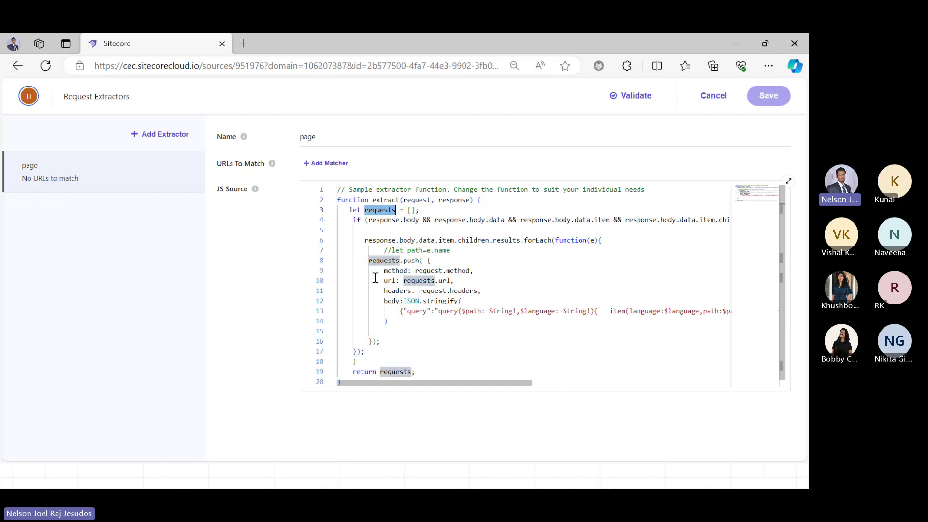
left_click_drag(368, 260, 401, 341)
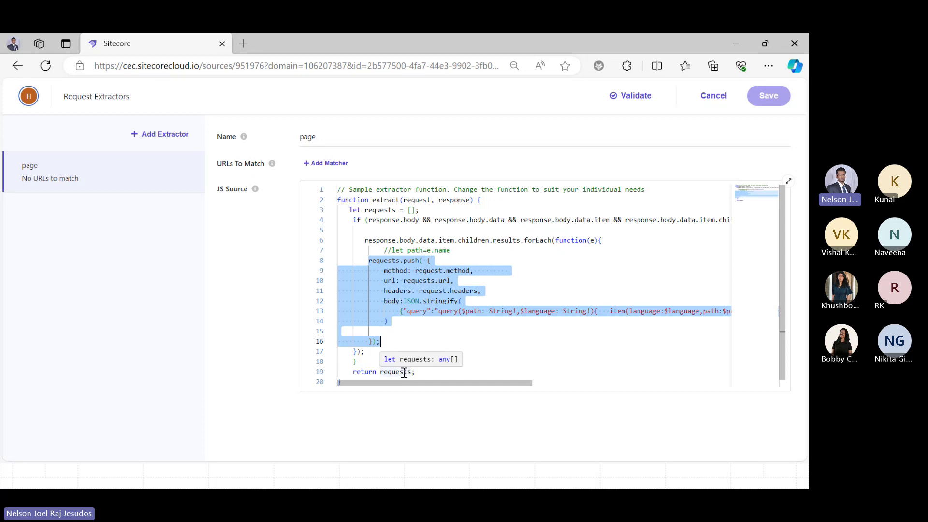
left_click(457, 341)
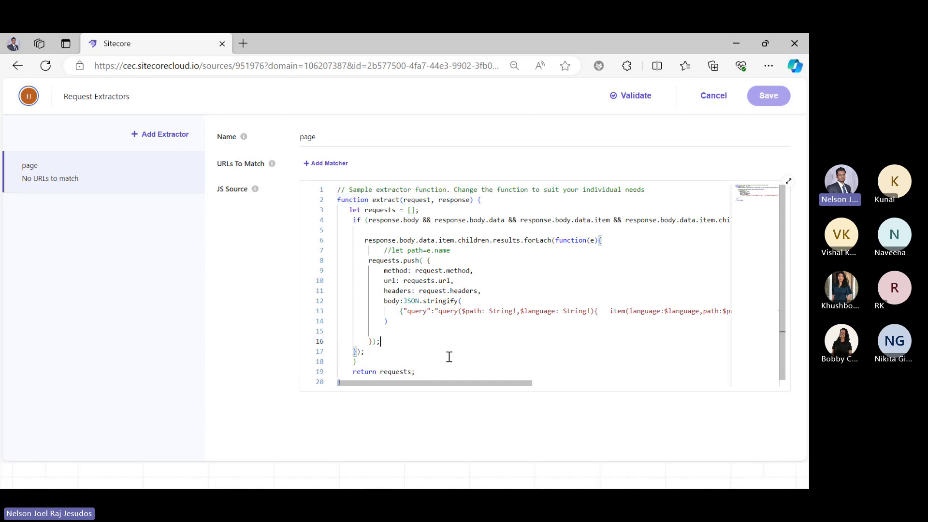
scroll(531, 358, "right", 5)
left_click_drag(644, 311, 611, 314)
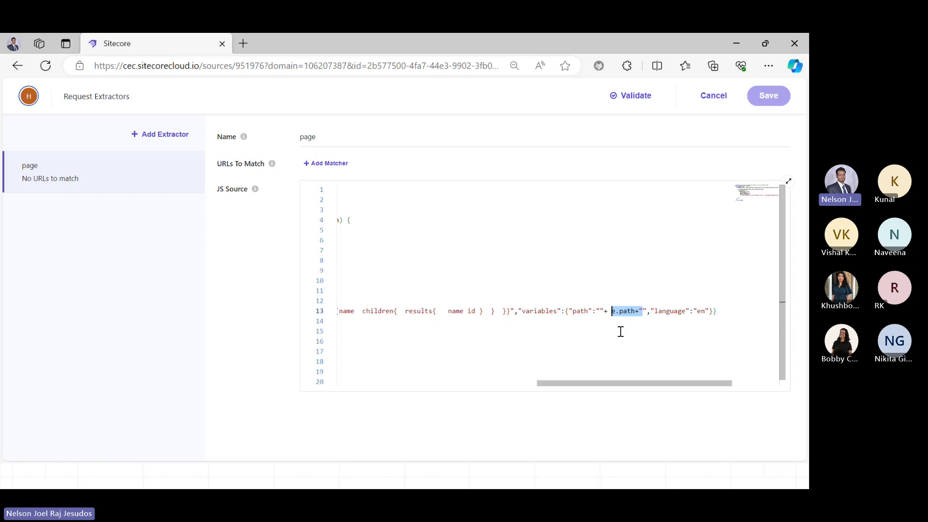
left_click_drag(613, 385, 393, 414)
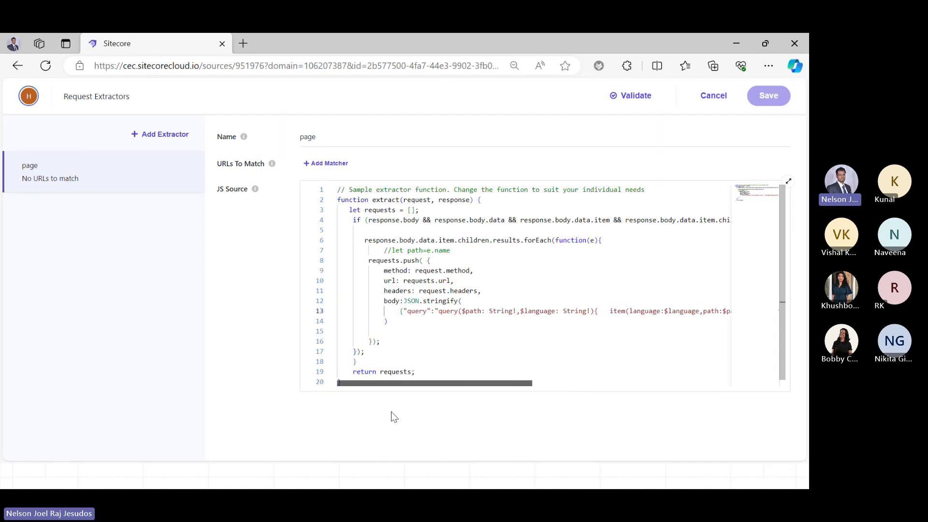
Leave the request extractor editor without saving and review the source's API crawler settings and source information.
left_click(714, 100)
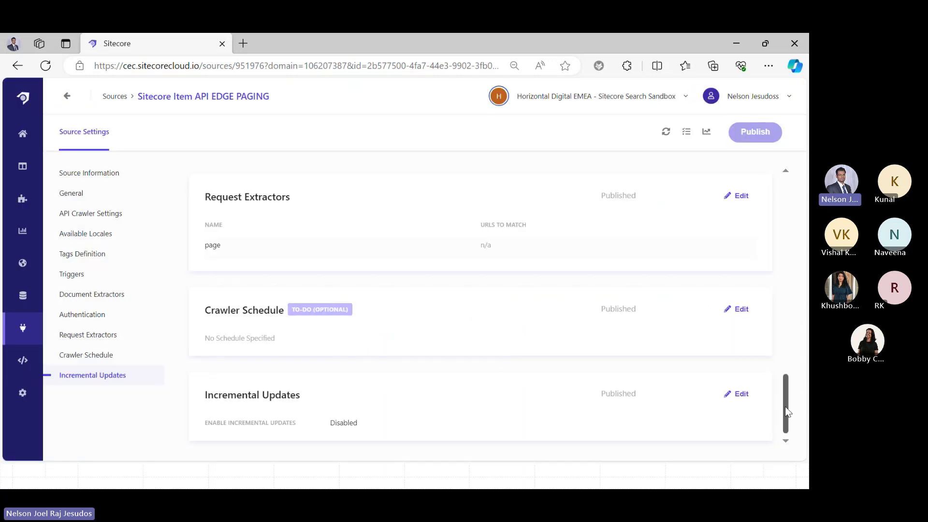
left_click_drag(787, 411, 781, 257)
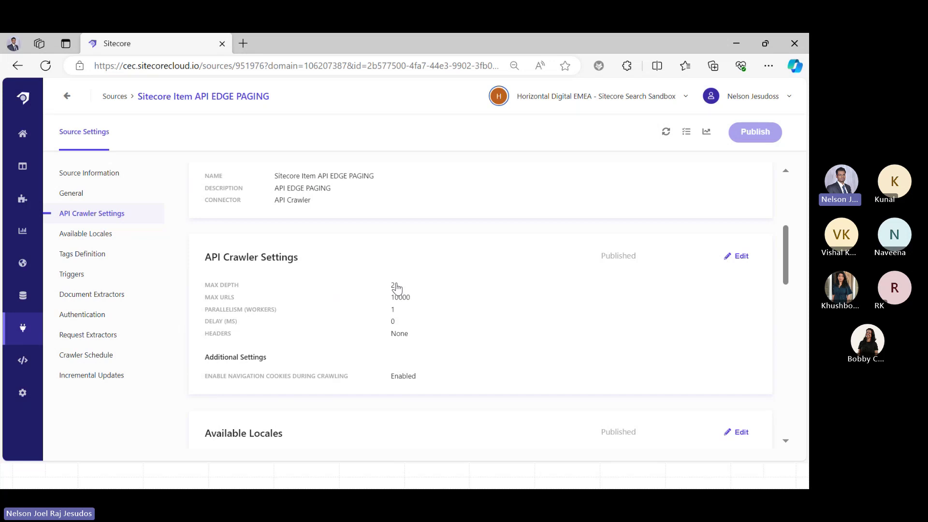
left_click_drag(787, 245, 787, 184)
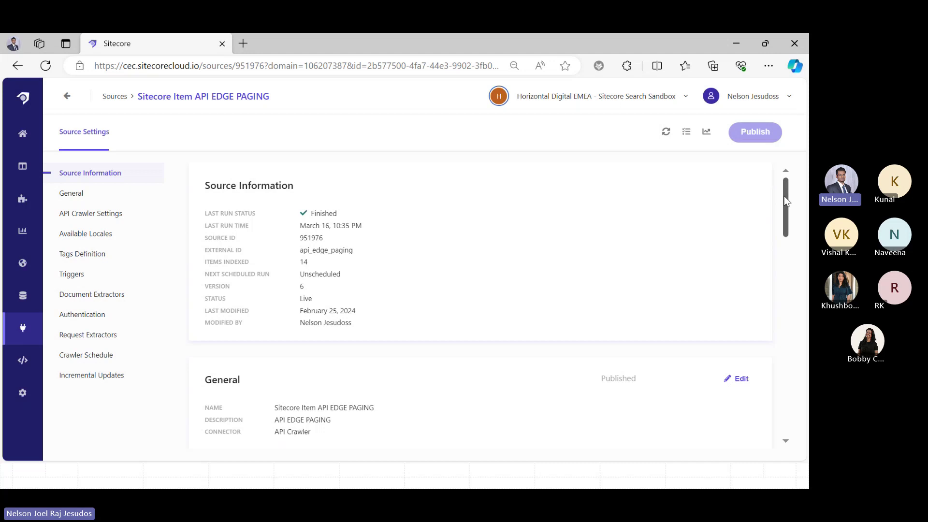
left_click_drag(786, 203, 786, 242)
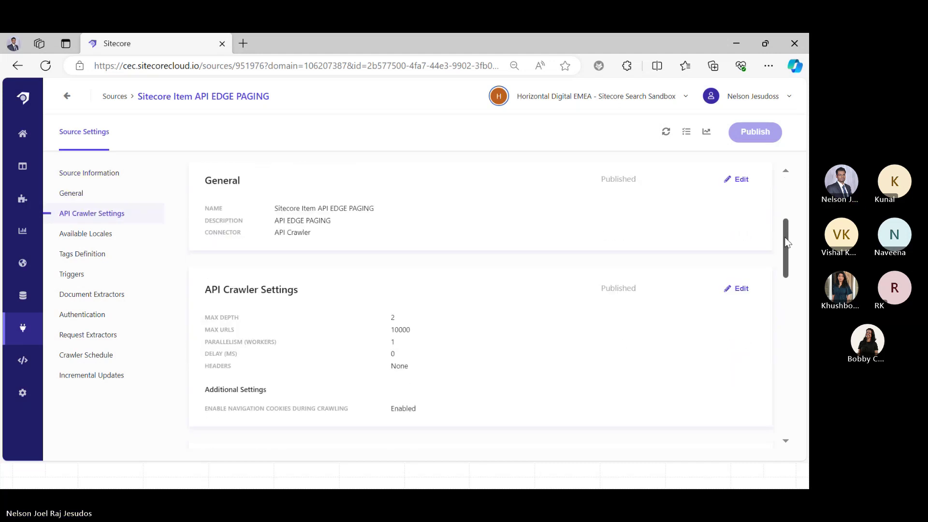
Open the Content section of the Content Collection and filter the items by the source Sitecore Item API EDGE PAGING.
left_click(25, 297)
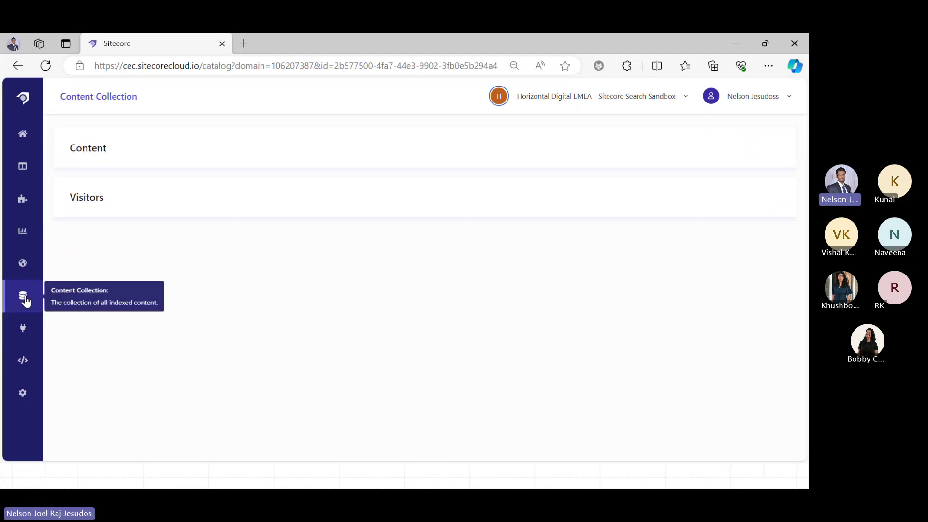
left_click(97, 153)
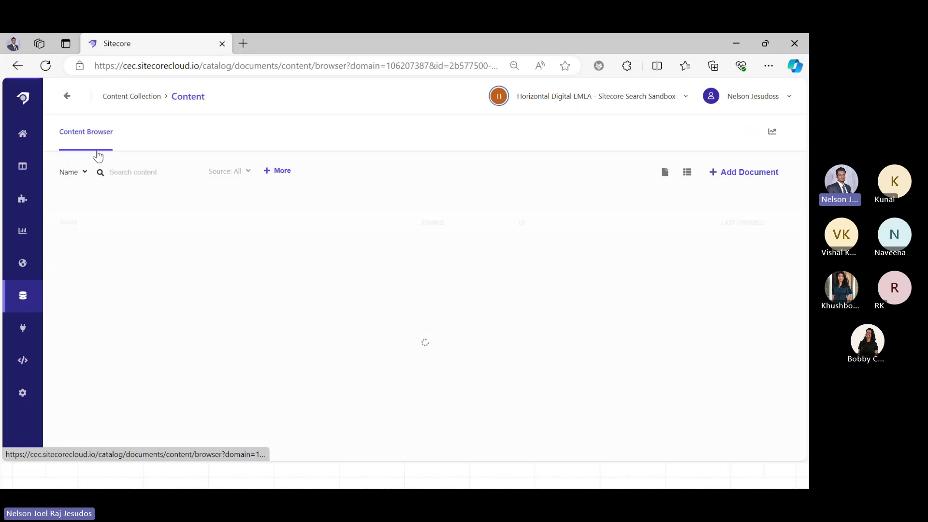
left_click(247, 172)
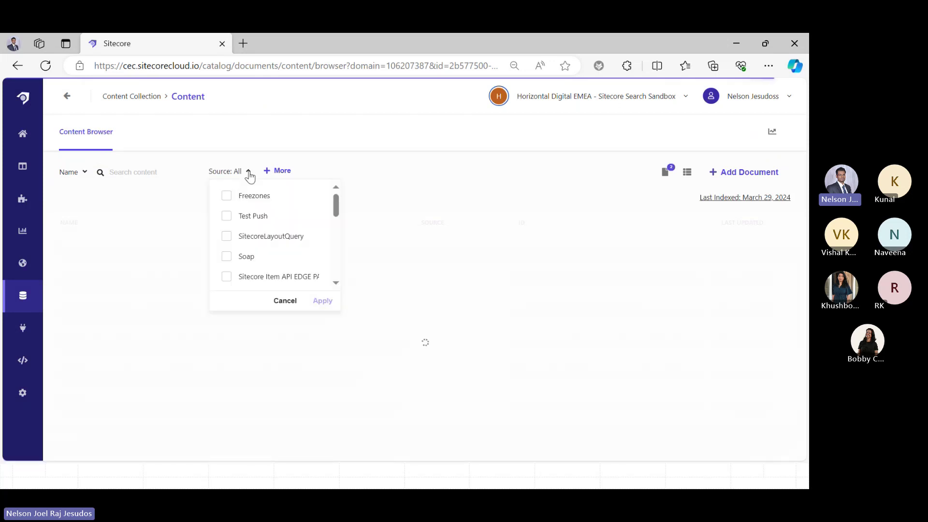
left_click(288, 283)
left_click(321, 300)
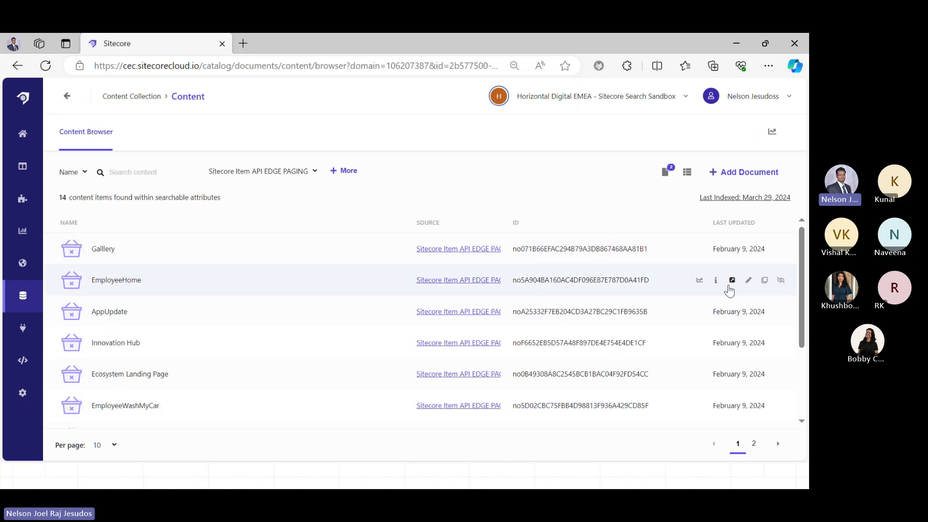
Look through the filtered content items, open the Galllery item and examine its content details.
left_click_drag(802, 258, 796, 276)
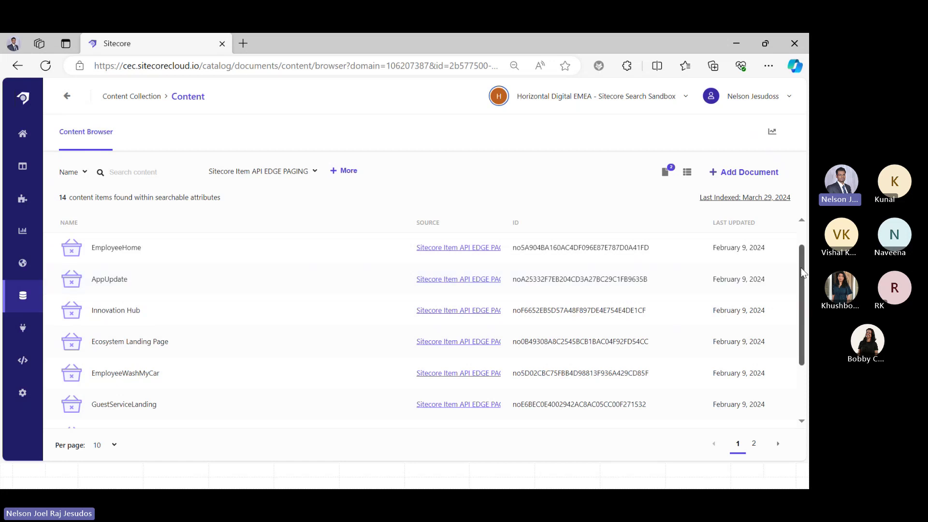
scroll(796, 278, "down", 2)
scroll(421, 328, "up", 3)
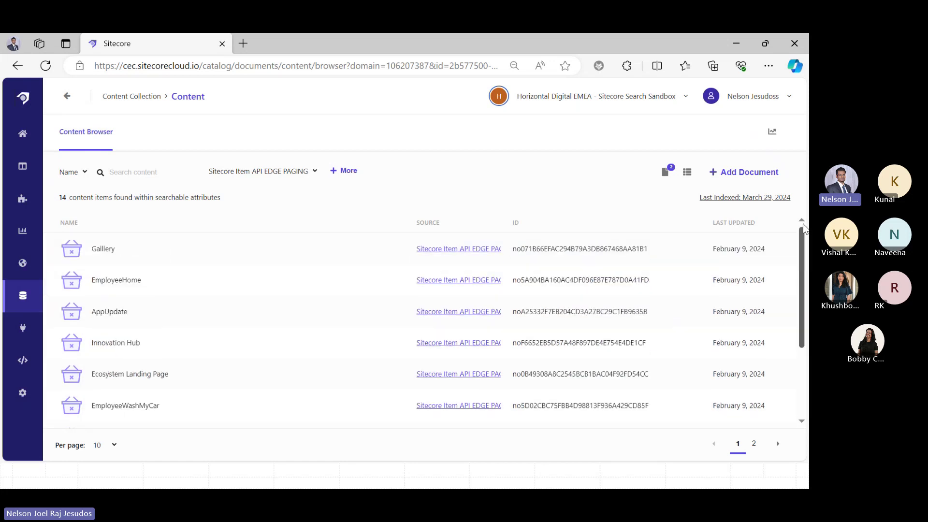
left_click(118, 252)
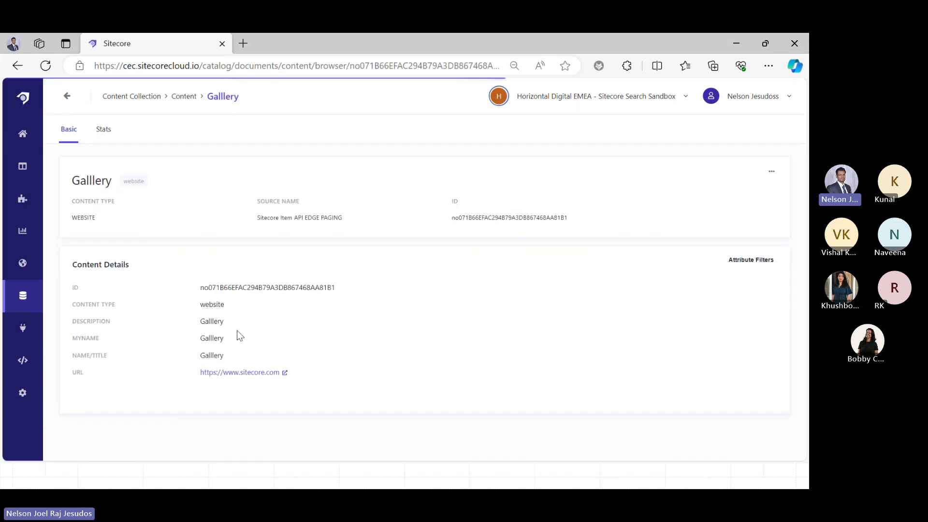
left_click_drag(239, 355, 196, 314)
left_click(320, 327)
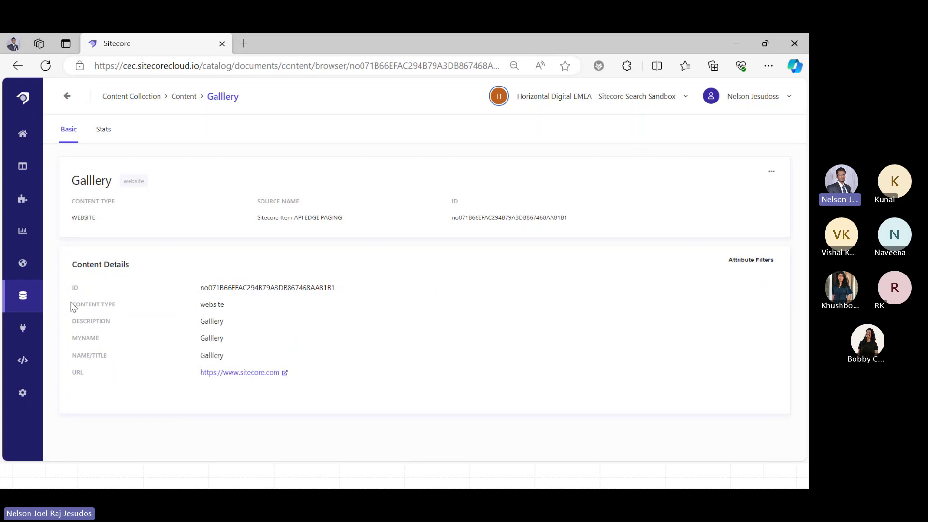
left_click_drag(72, 260, 119, 345)
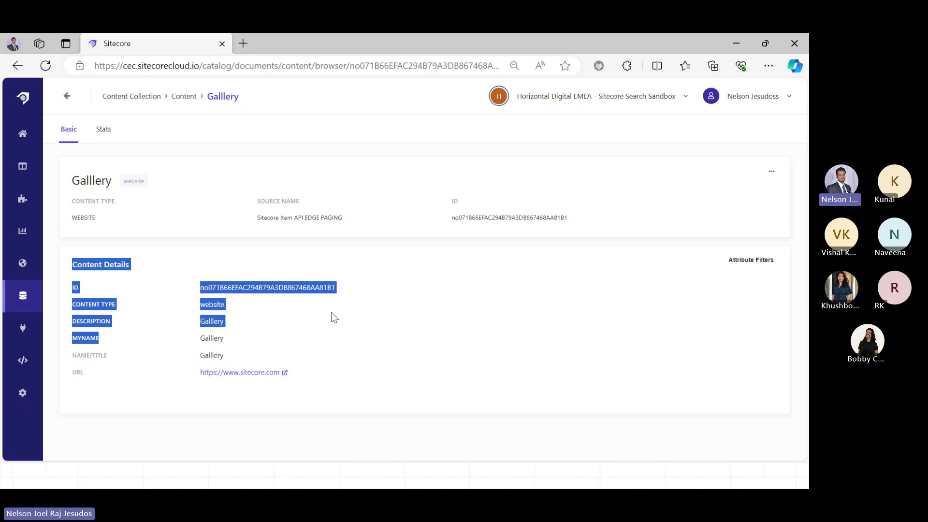
Leave the Galllery item, open the API JSON Request source from the Sources list and look through its settings down to the document extractors.
left_click(379, 335)
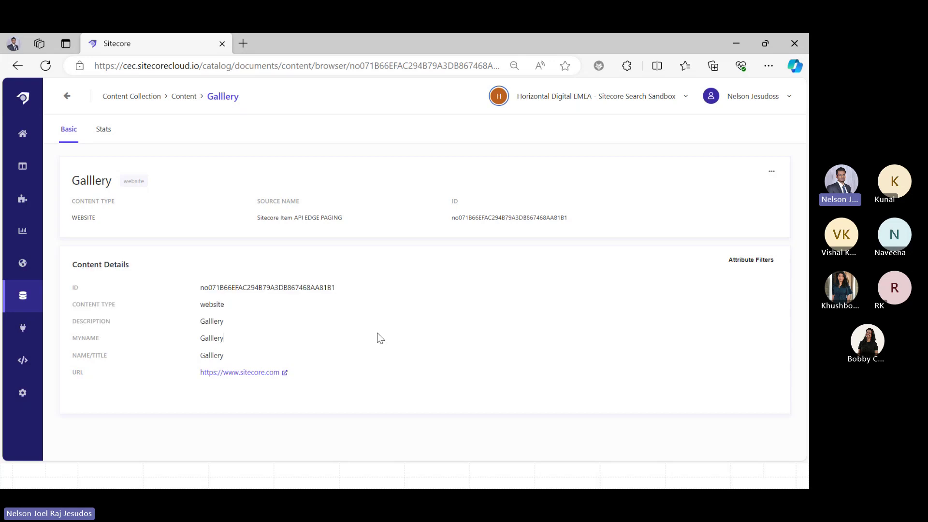
left_click(67, 96)
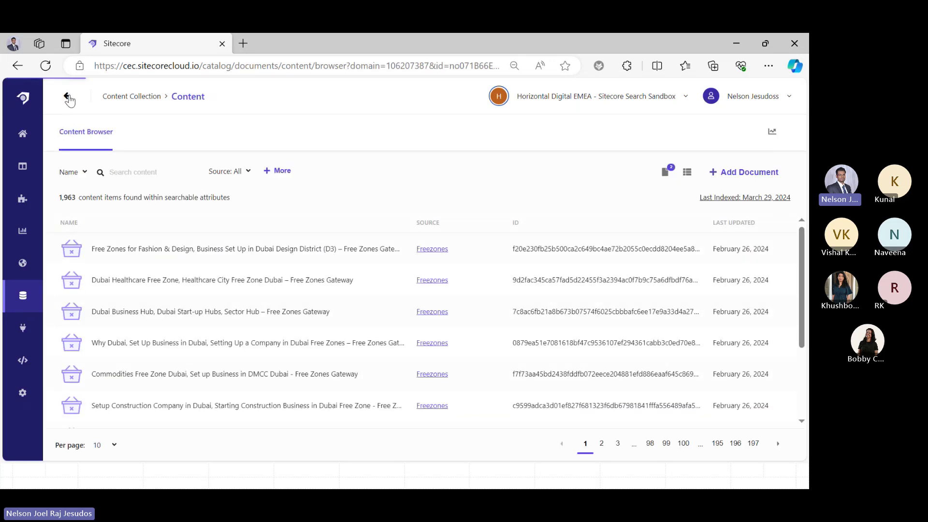
left_click(22, 338)
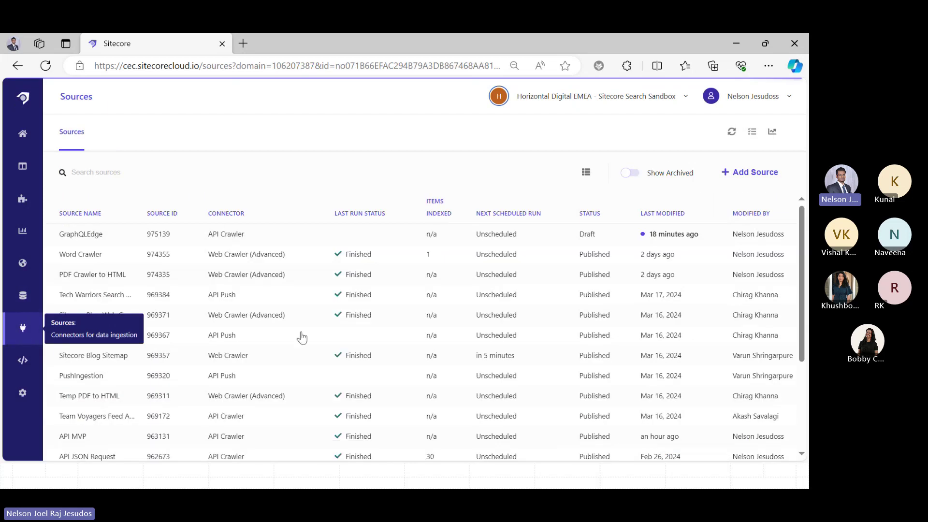
scroll(425, 338, "down", 3)
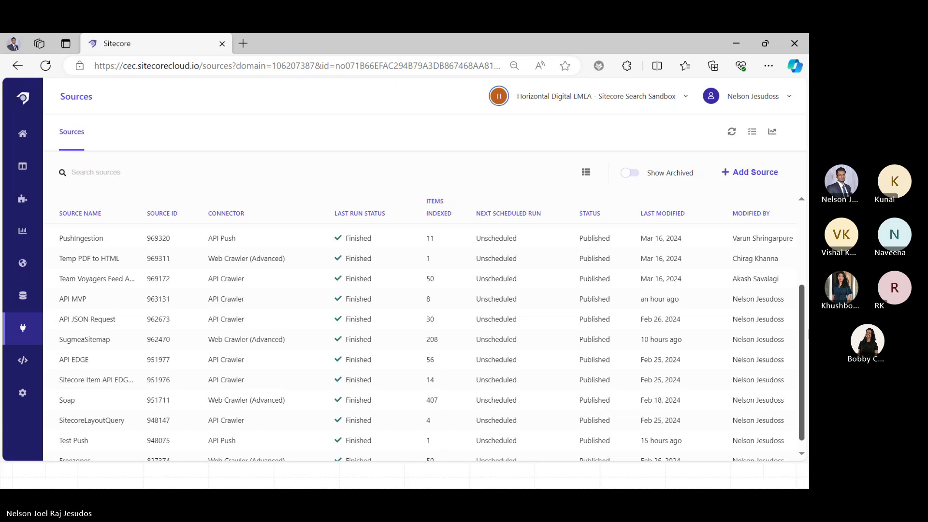
left_click(218, 322)
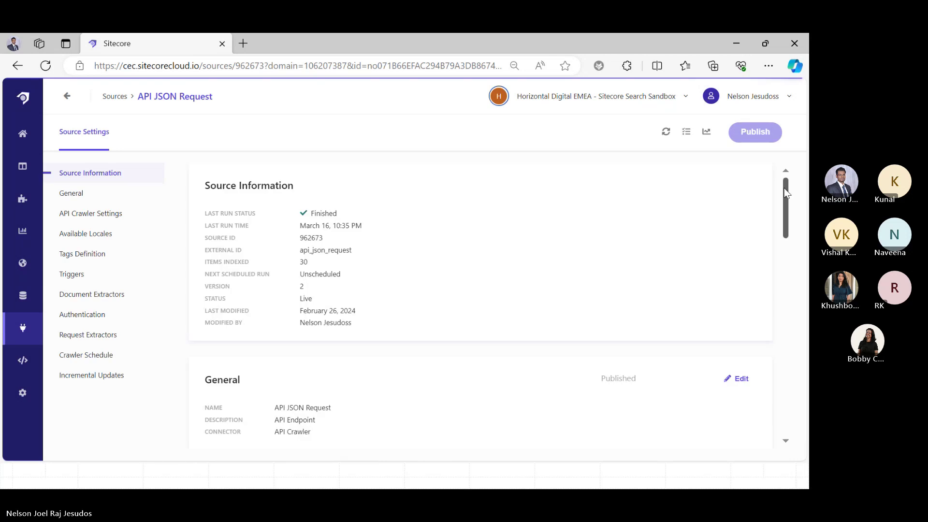
left_click_drag(786, 208, 788, 322)
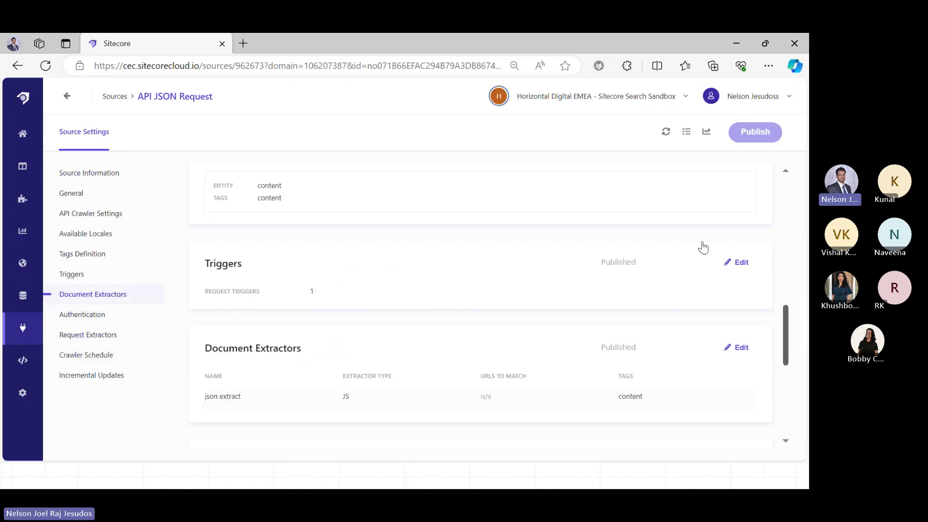
Return to the Sources list, open the SugmeaSitemap source, check its request extractors and go back to the list.
left_click(67, 96)
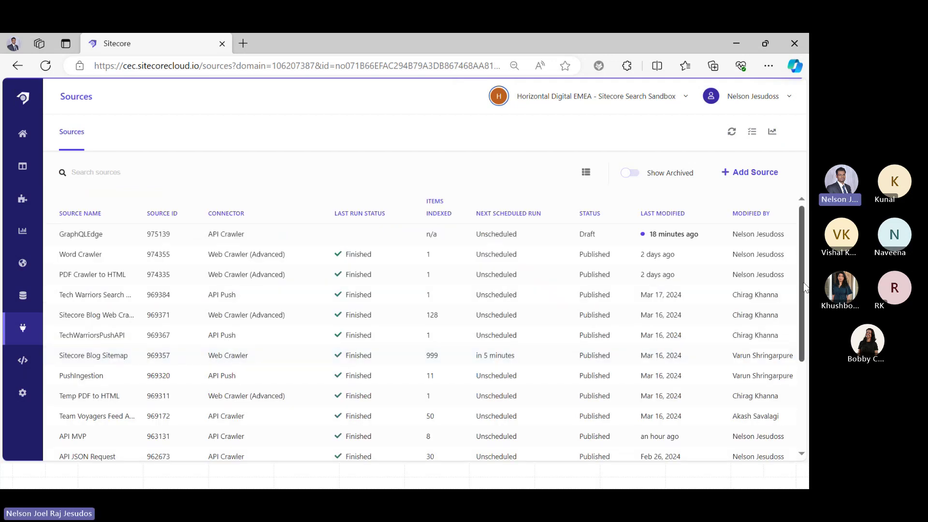
left_click_drag(805, 269, 807, 382)
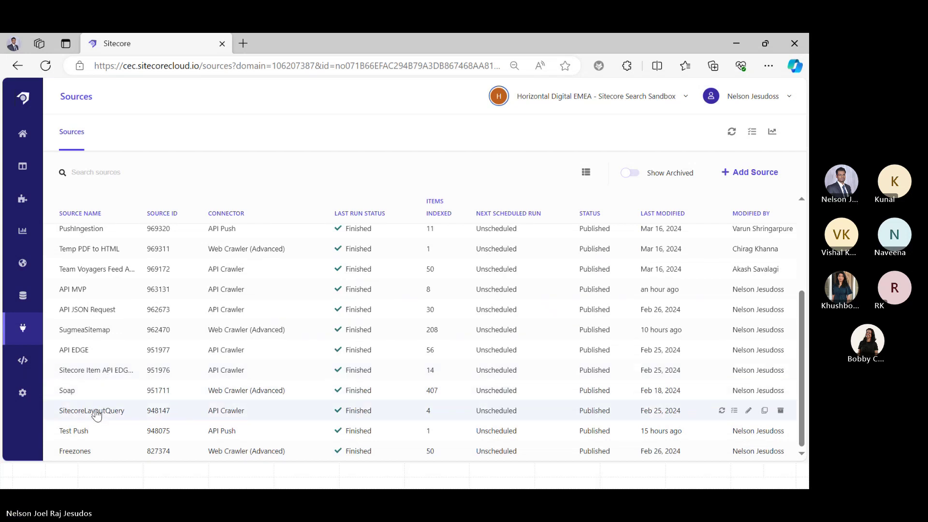
left_click(100, 332)
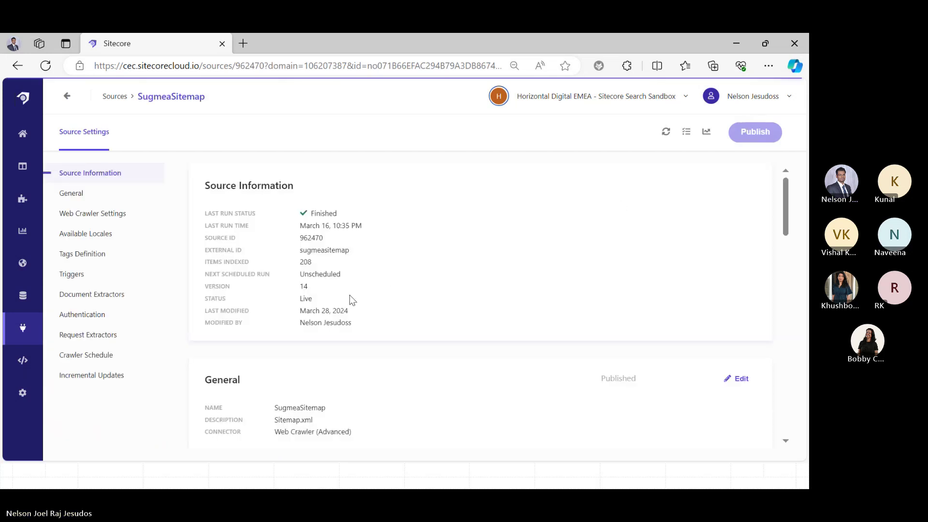
left_click(91, 335)
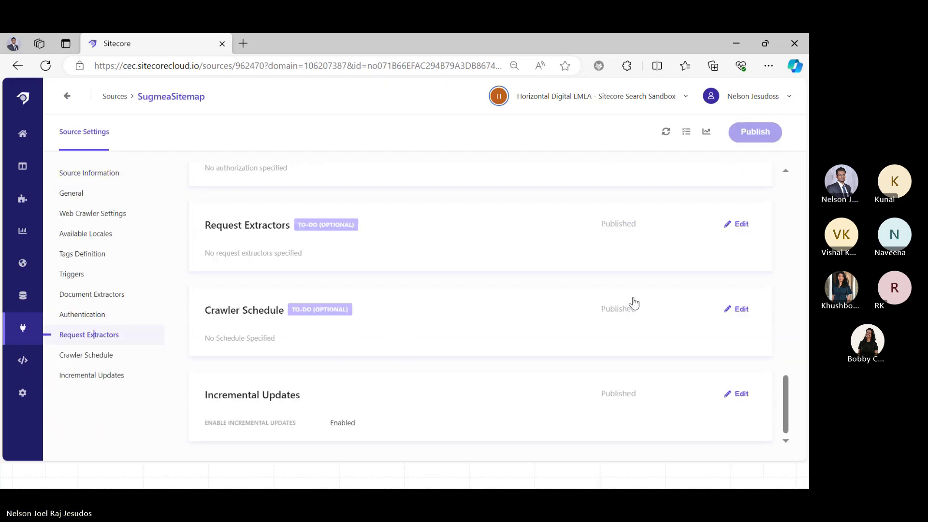
left_click(67, 97)
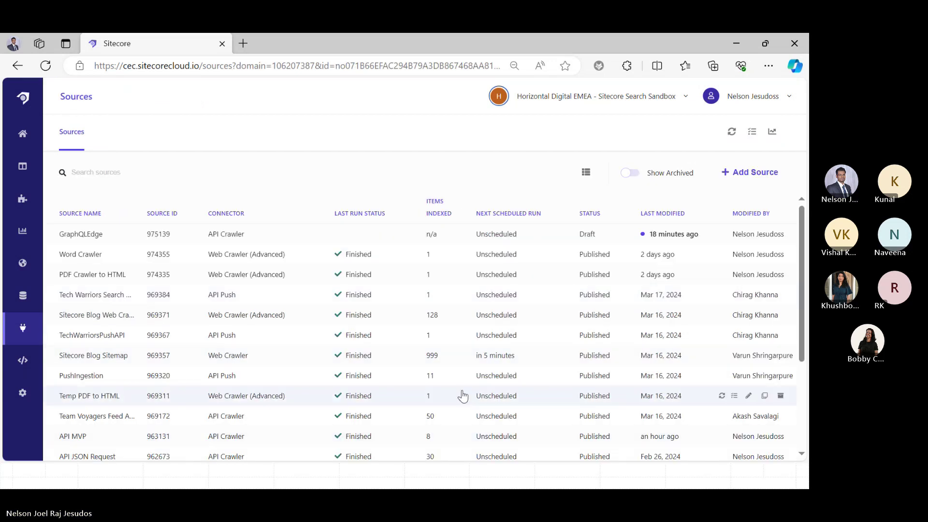
Open the API EDGE source, check its request extractors and open its request trigger for editing.
scroll(804, 295, "down", 3)
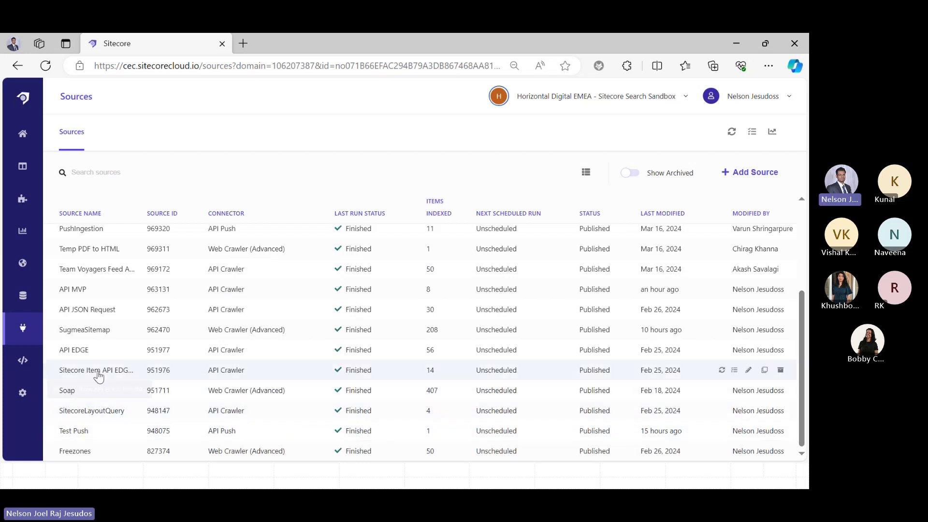
left_click(82, 349)
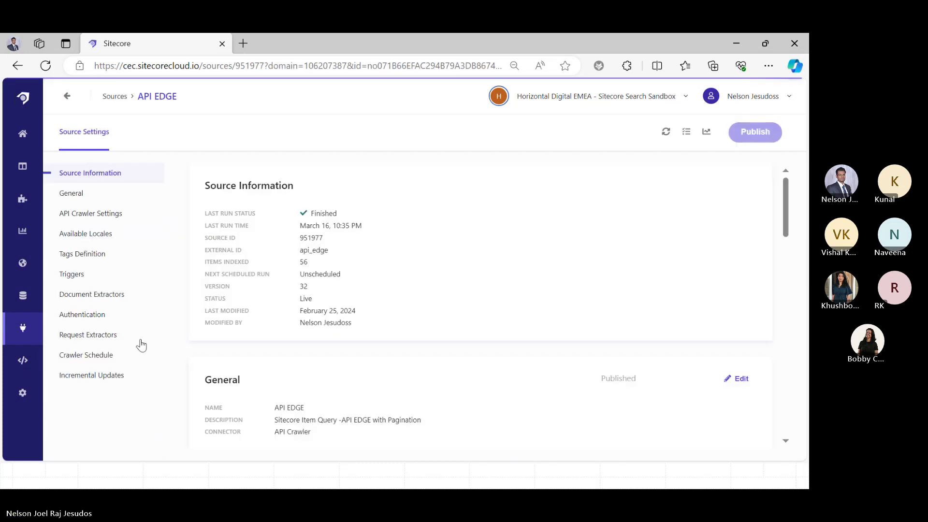
left_click(73, 338)
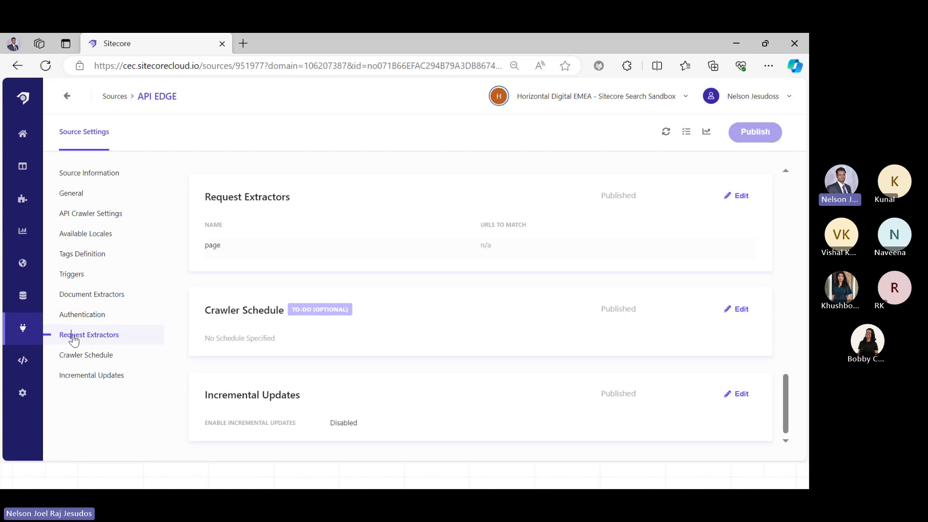
left_click_drag(787, 413, 786, 312)
left_click(737, 360)
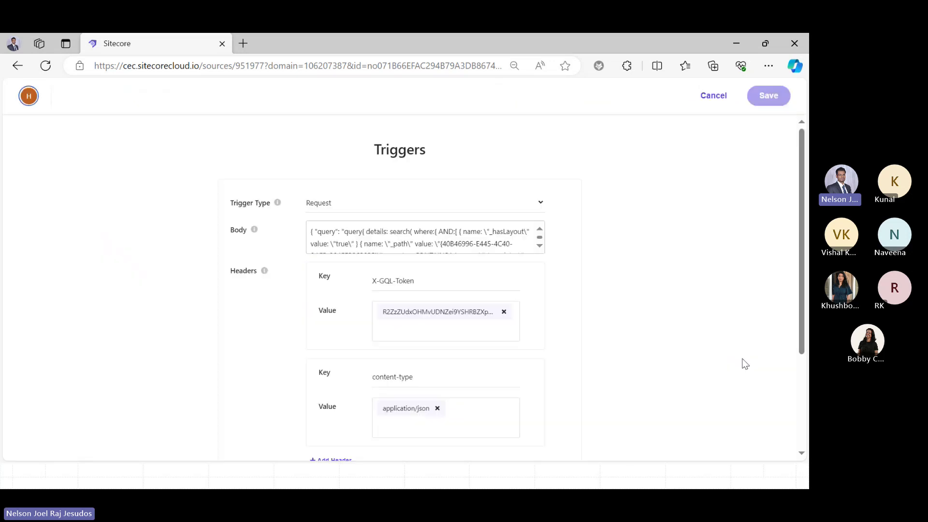
Copy the whole trigger body, switch to the untitled Notepad file and replace its text with the copied query.
left_click(497, 243)
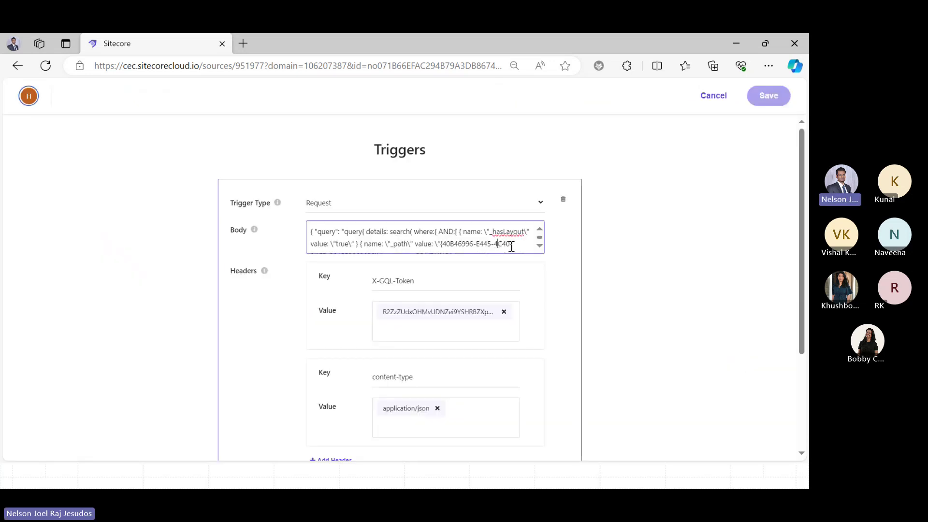
key("ctrl+a")
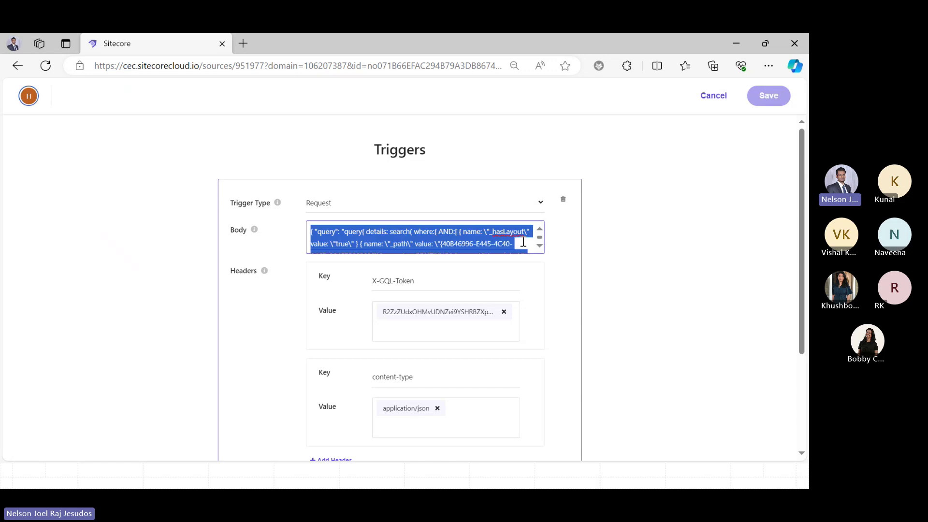
key("alt+Tab")
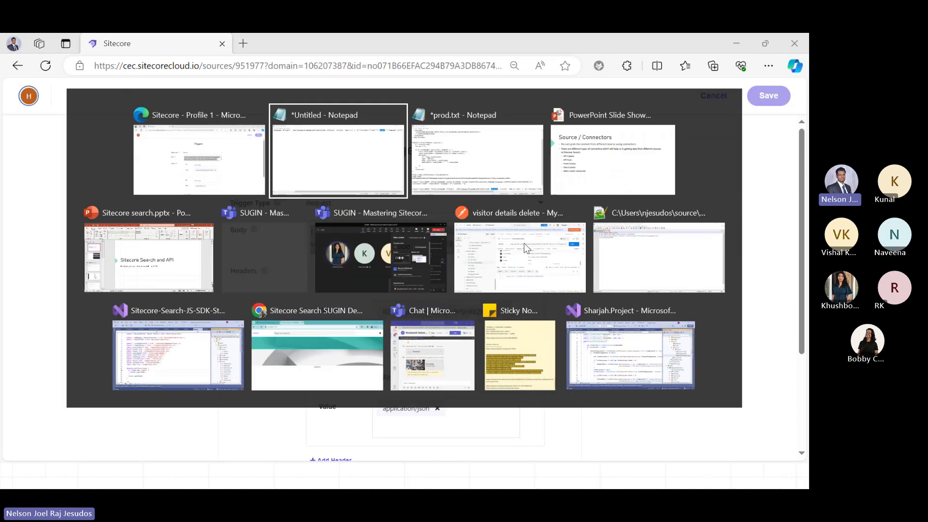
key("ctrl+a")
key("ctrl+v")
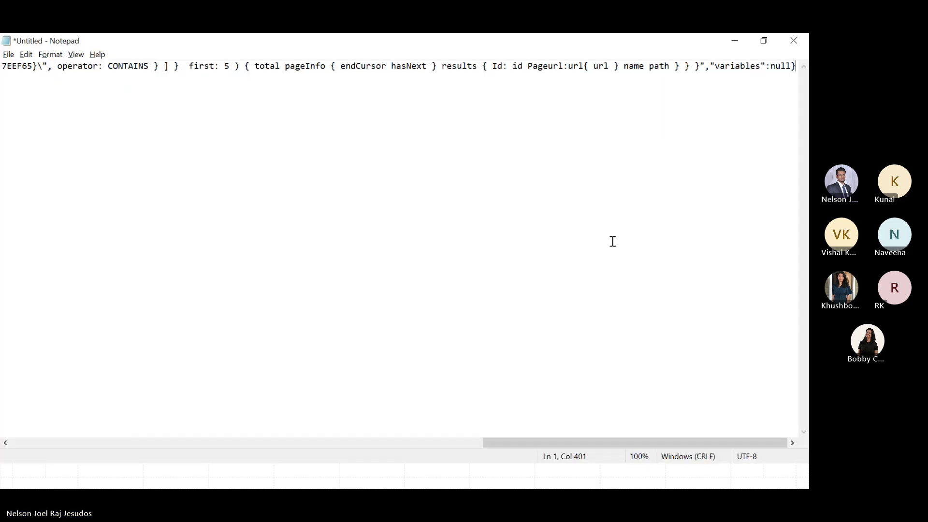
Examine the beginning of the query in Notepad, including the search call and the _hasLayout condition.
left_click_drag(545, 443, 3, 427)
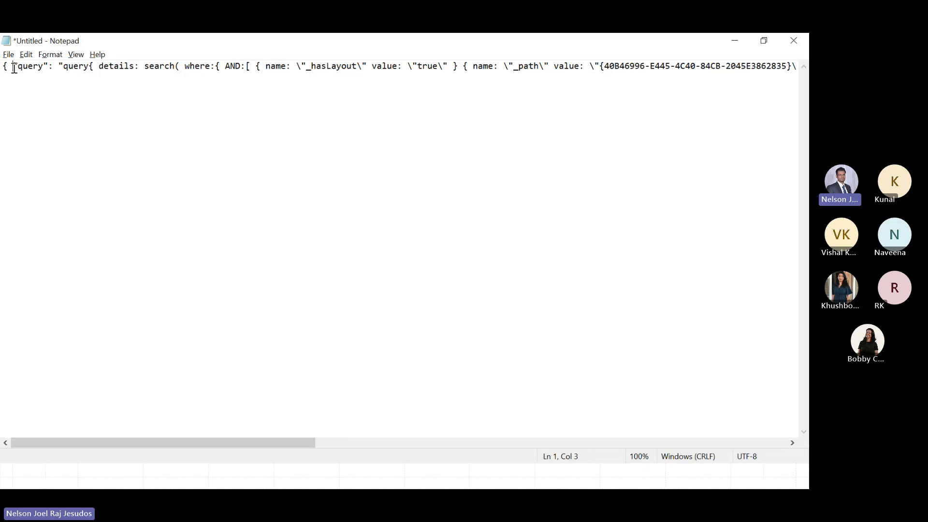
left_click_drag(14, 67, 260, 74)
left_click(396, 77)
double_click(155, 67)
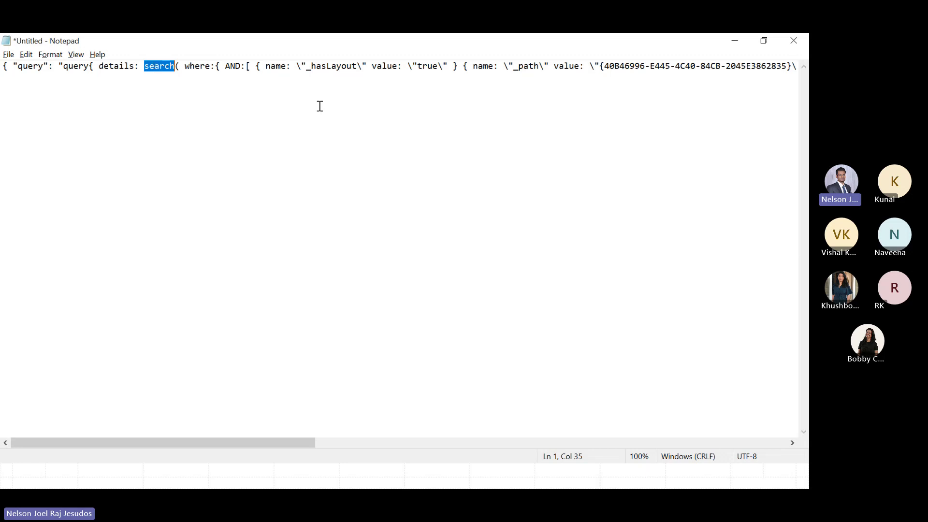
double_click(323, 67)
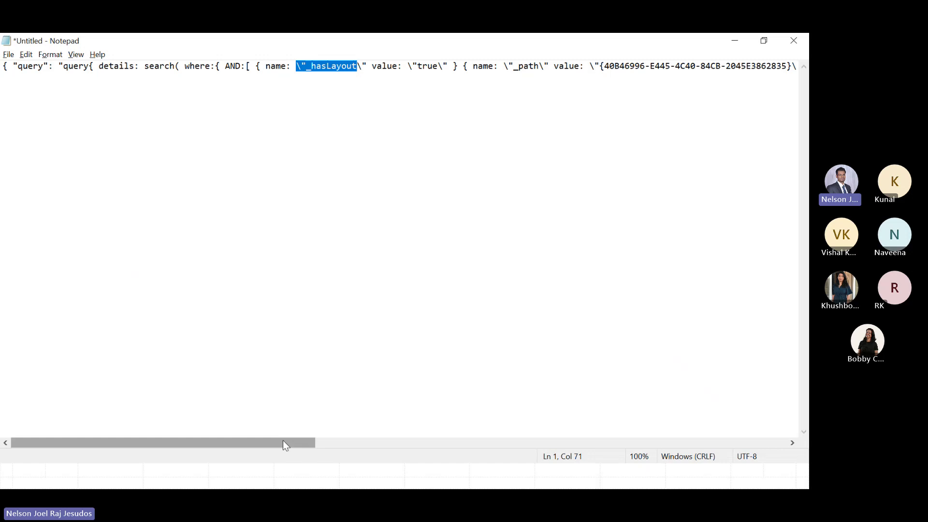
Examine the rest of the query: the _path and _templates conditions, the first: 5 limit, the pageInfo and results fields, and the variables.
left_click_drag(283, 441, 329, 439)
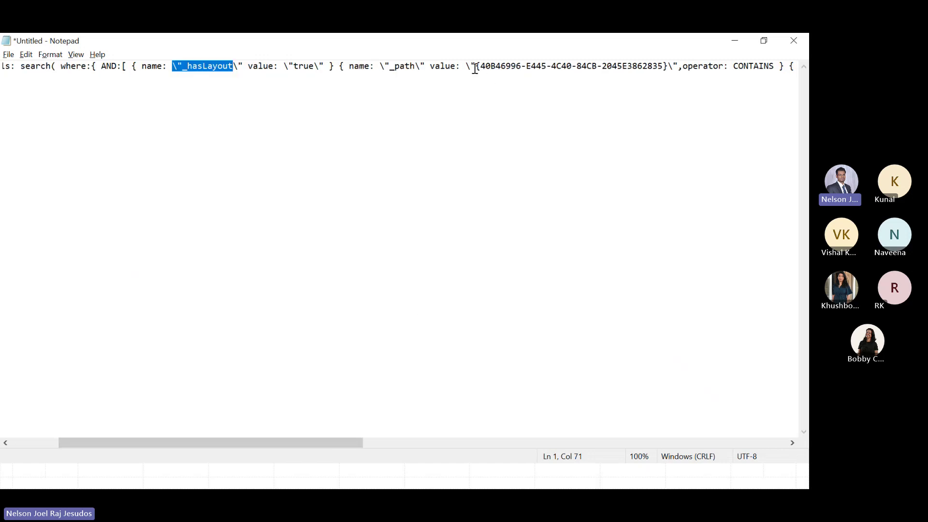
left_click_drag(476, 66, 654, 68)
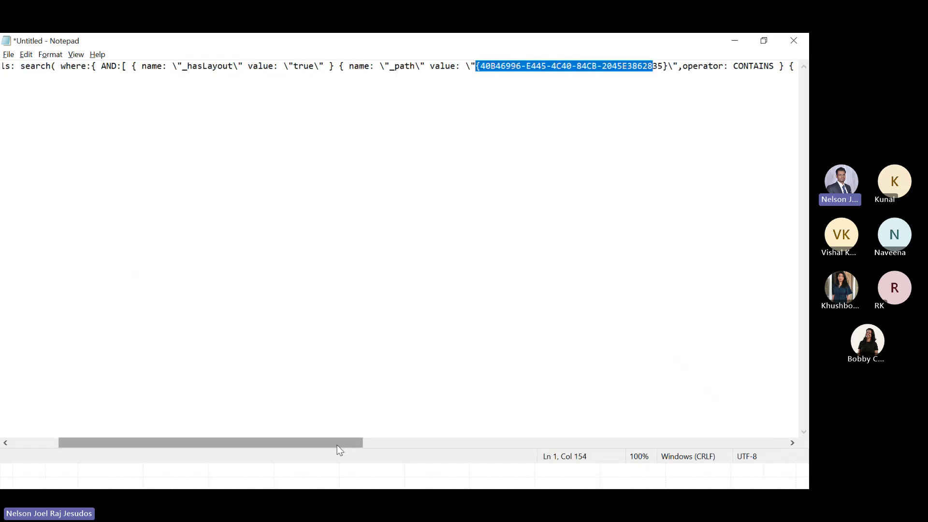
left_click_drag(337, 444, 515, 414)
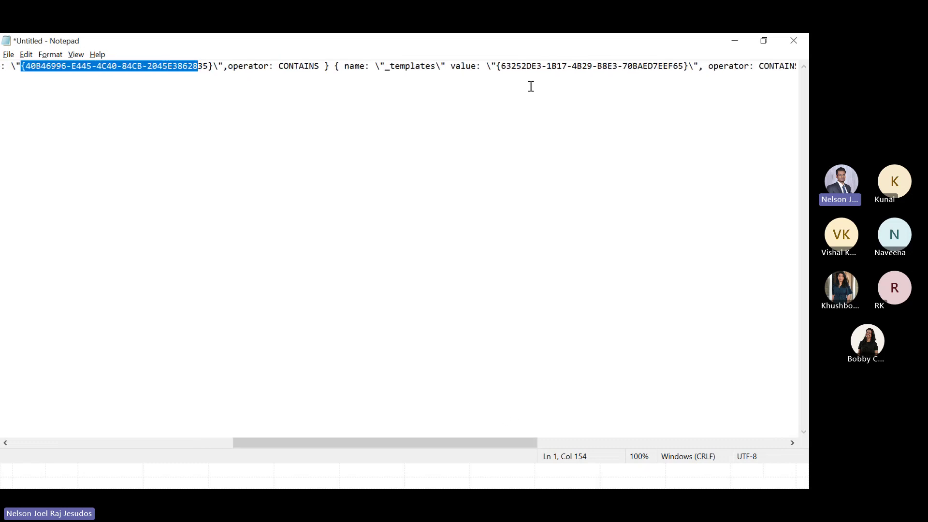
left_click_drag(500, 68, 611, 71)
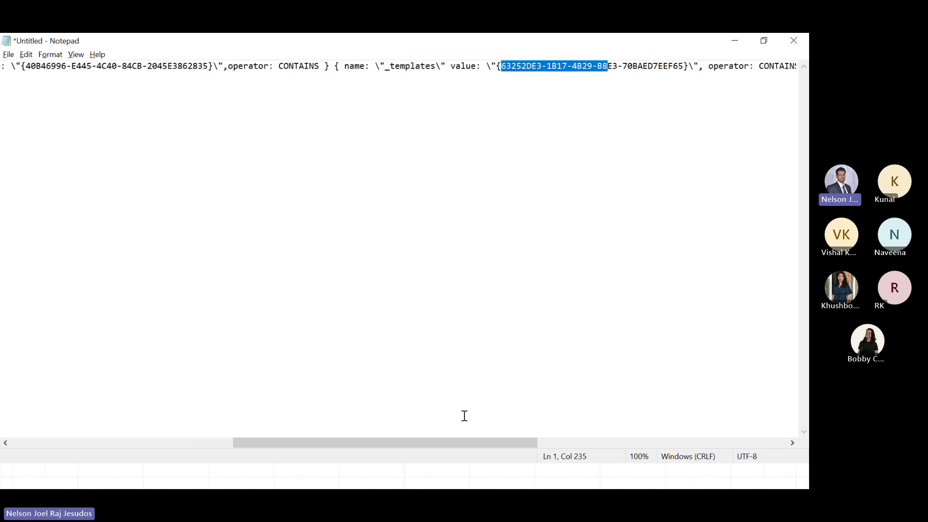
left_click_drag(424, 443, 627, 418)
left_click(365, 63)
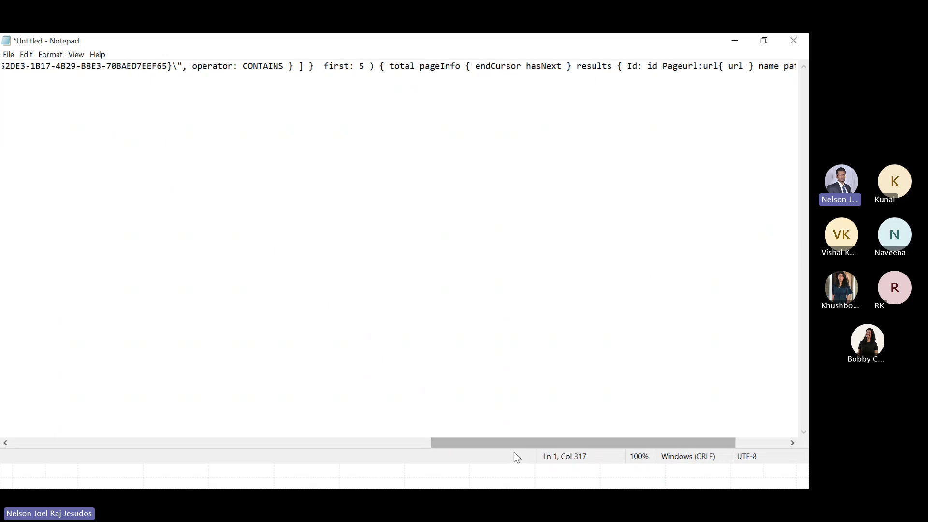
left_click_drag(513, 443, 595, 443)
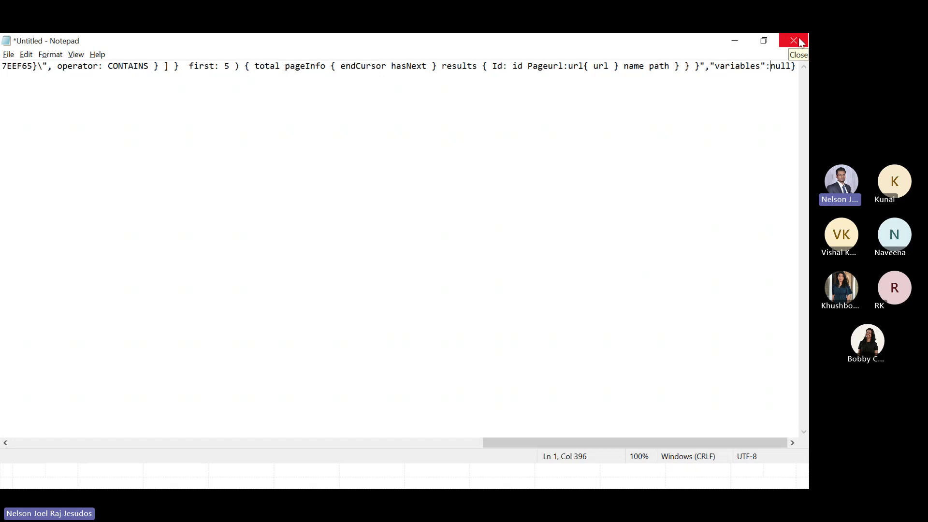
Switch back to Sitecore, review the trigger's headers, method and URL, and leave the trigger editor without saving.
left_click(800, 41)
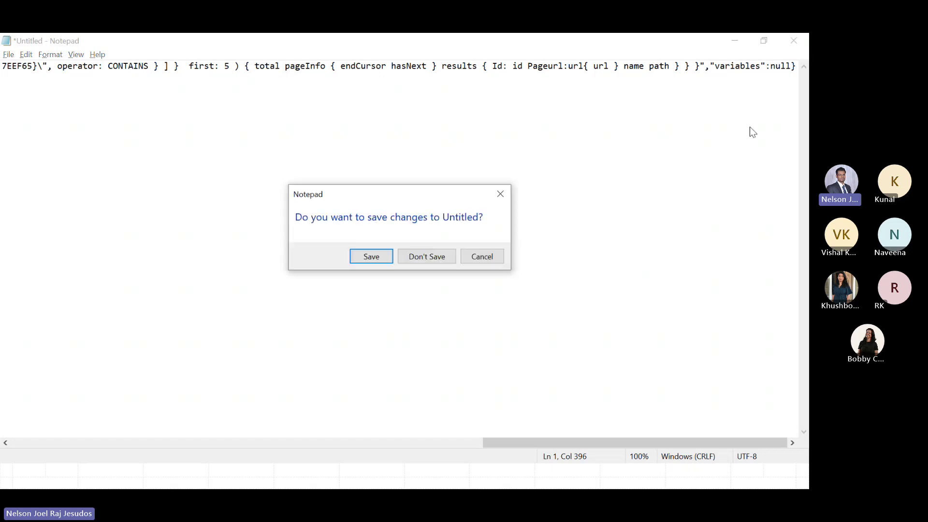
left_click(498, 257)
key("alt+Tab")
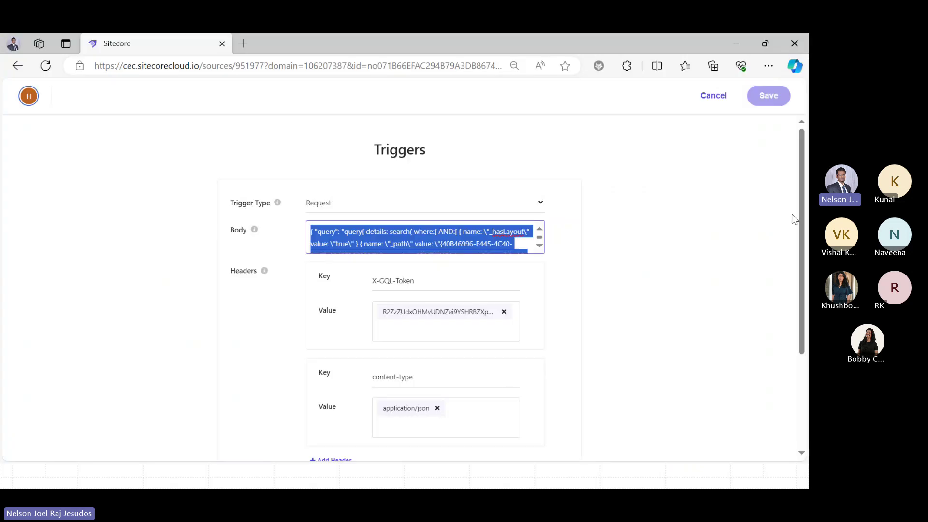
left_click(802, 224)
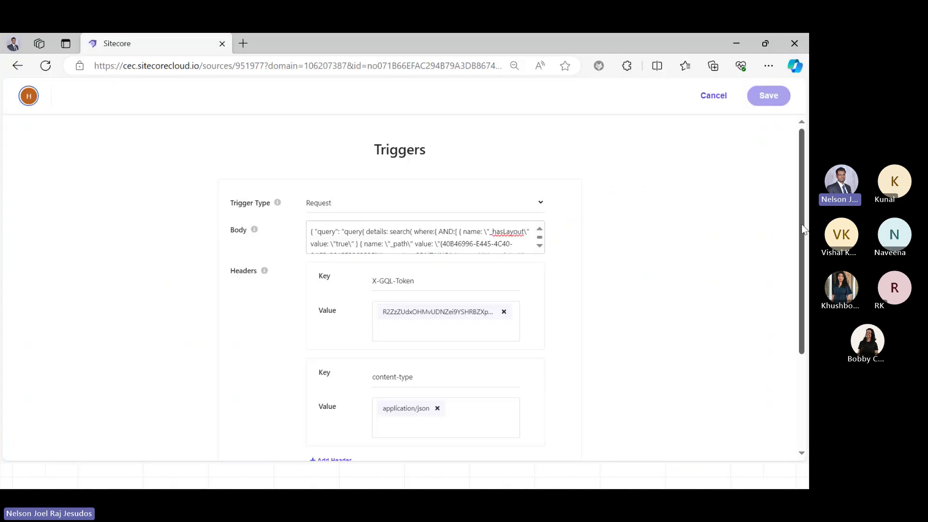
left_click_drag(802, 225, 801, 304)
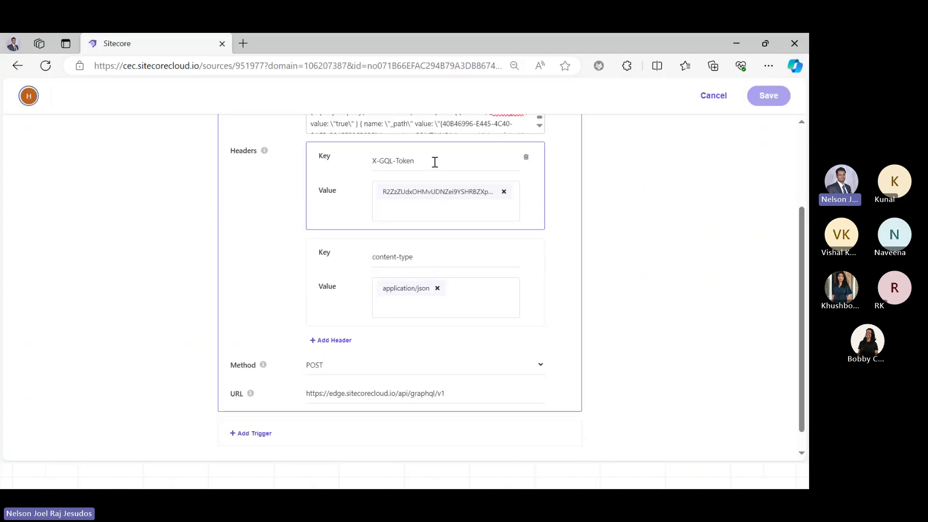
left_click(720, 96)
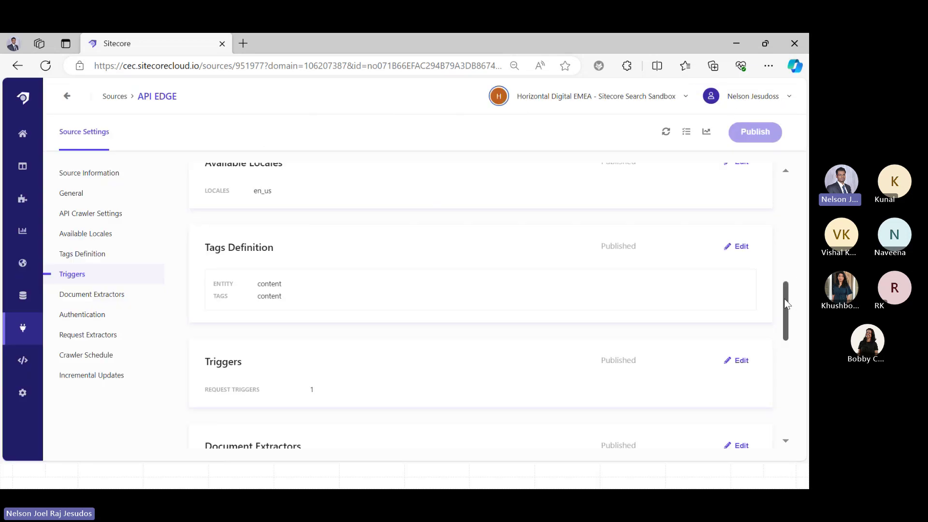
Open the content tagger of the API EDGE source's JS document extractor and examine where its extract function uses the response parameter.
left_click_drag(785, 303, 787, 356)
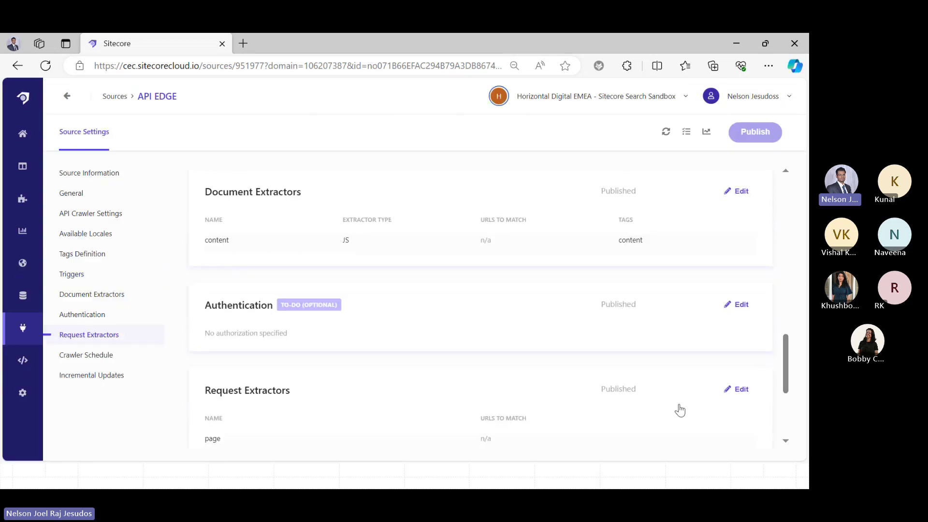
left_click(740, 193)
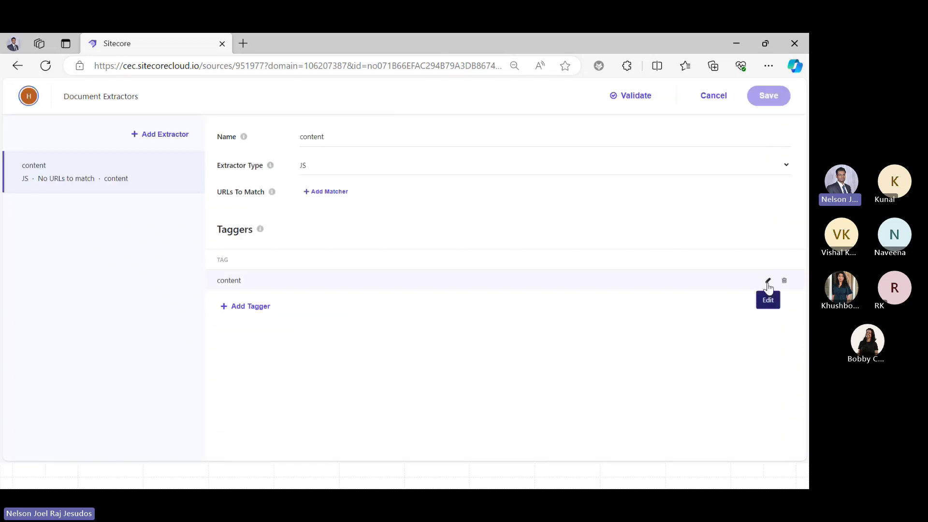
left_click(768, 281)
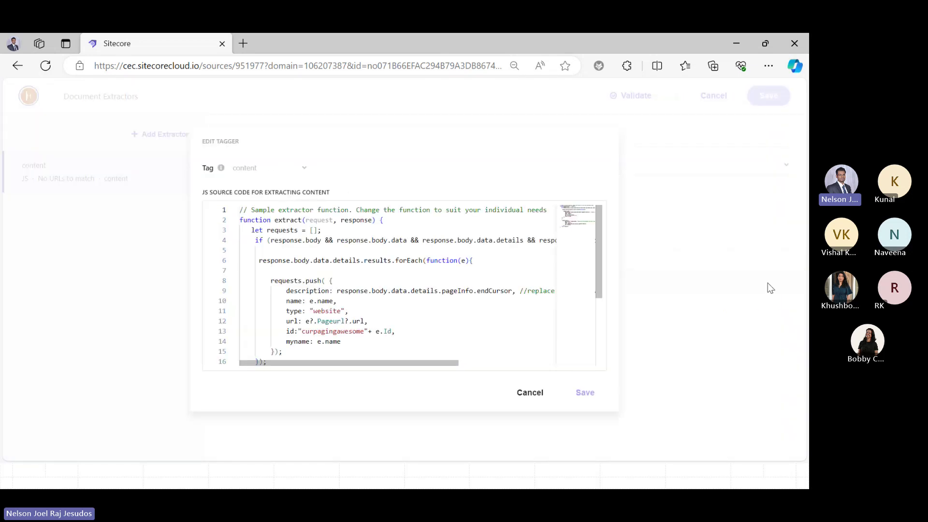
left_click(409, 280)
mouse_move(361, 364)
left_mouse_down()
mouse_move(447, 364)
mouse_move(370, 372)
left_mouse_up()
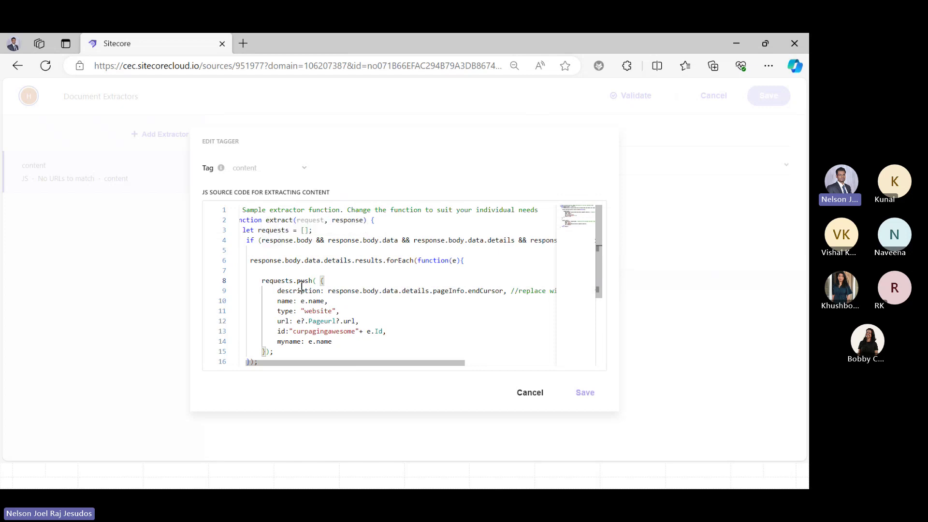
double_click(347, 220)
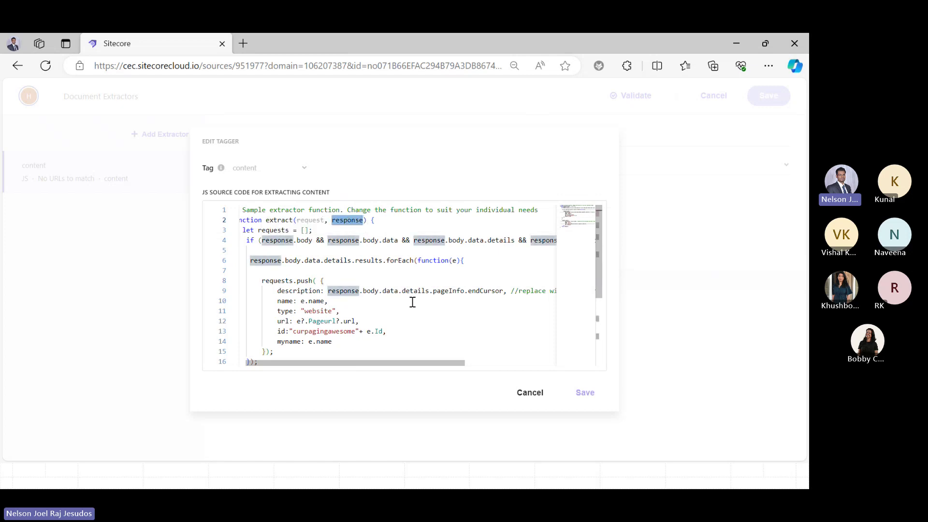
left_click_drag(353, 368, 385, 371)
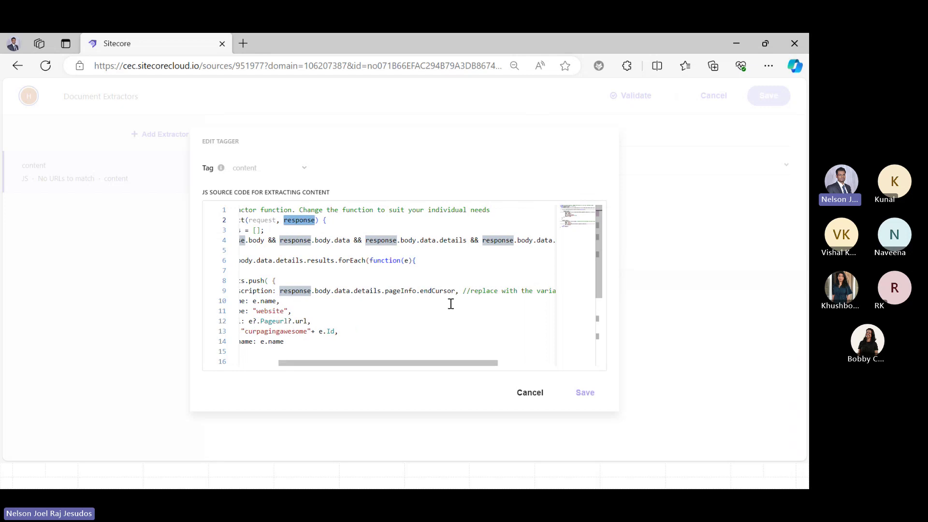
Examine the response.body.data.details check in the tagger's if condition, briefly switching to Notepad to compare it with the query.
mouse_move(470, 242)
left_mouse_down()
mouse_move(365, 244)
mouse_move(467, 246)
left_mouse_up()
left_click(406, 252)
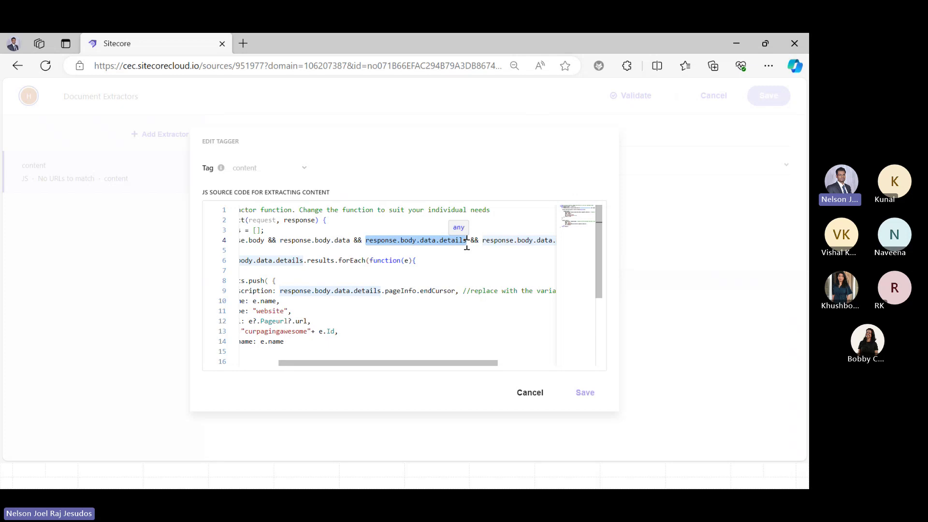
left_click(457, 253)
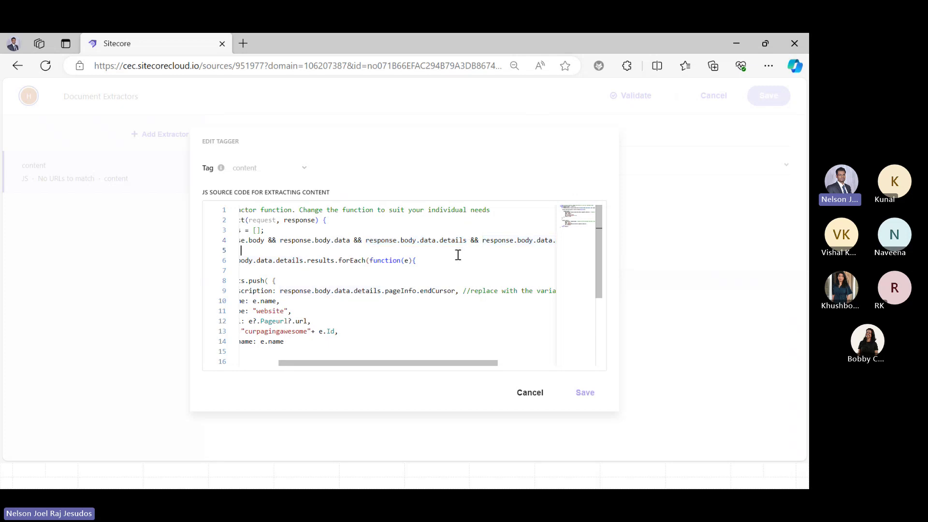
left_click_drag(366, 242, 454, 245)
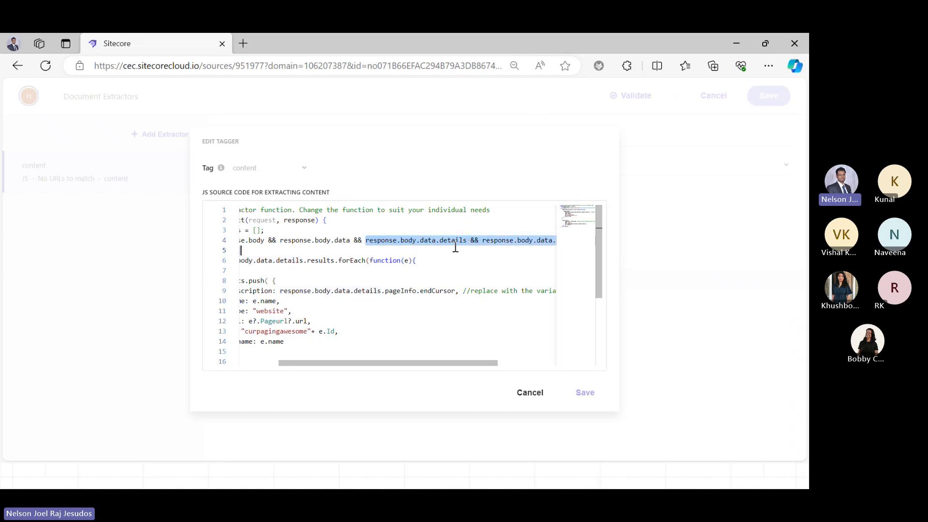
double_click(454, 245)
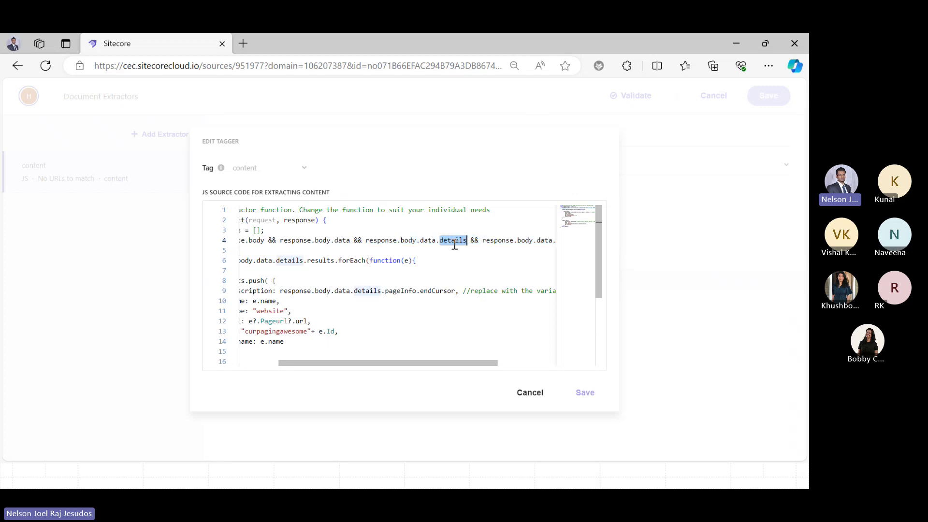
key("alt+Tab")
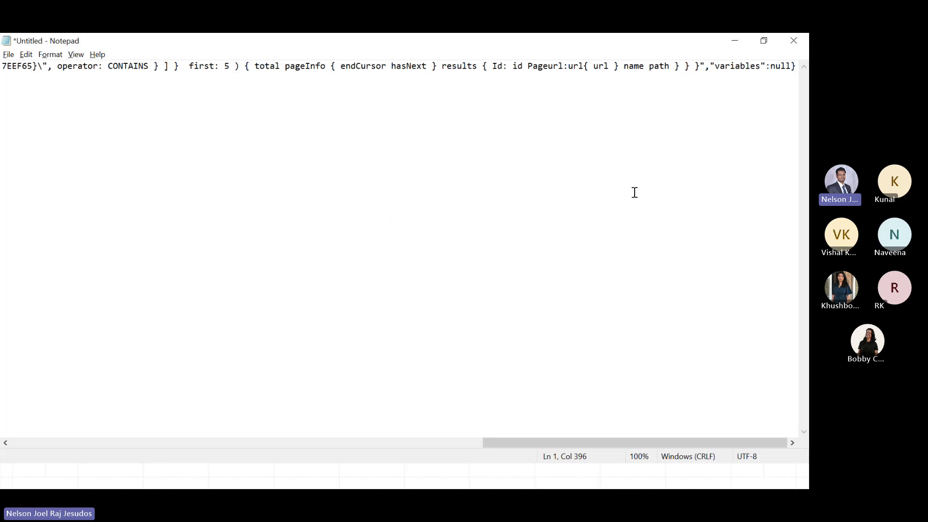
key("alt+Tab")
left_click(503, 264)
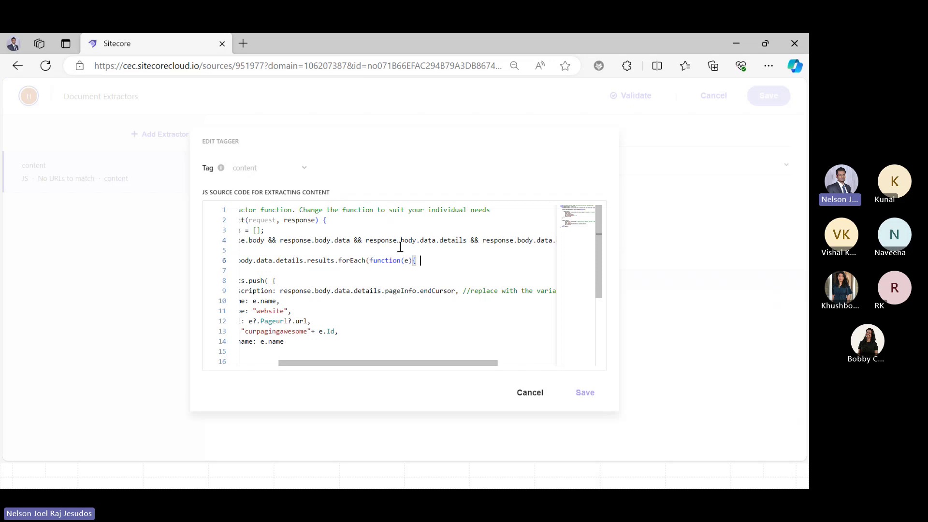
left_click_drag(366, 240, 467, 244)
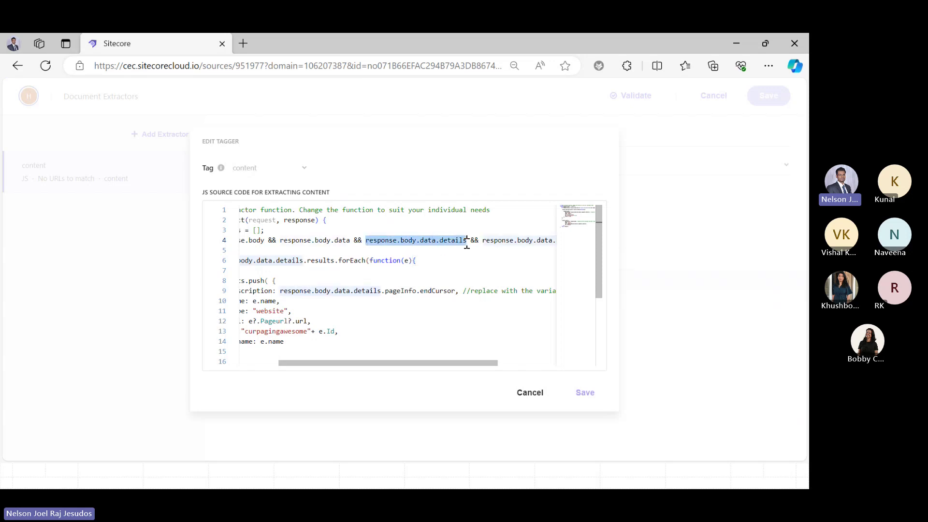
Examine the forEach loop over the results and the attributes in its requests.push block.
left_click_drag(437, 364, 397, 376)
left_click(462, 274)
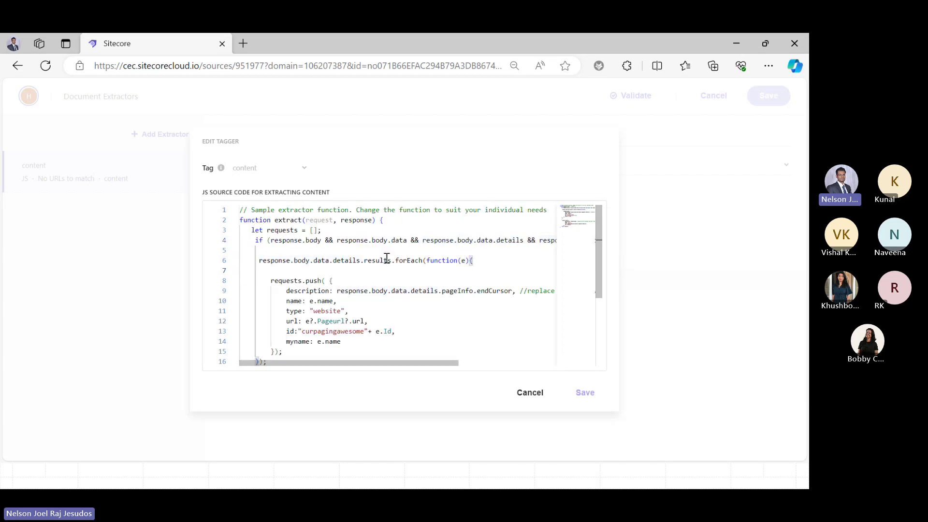
left_click_drag(396, 261, 456, 268)
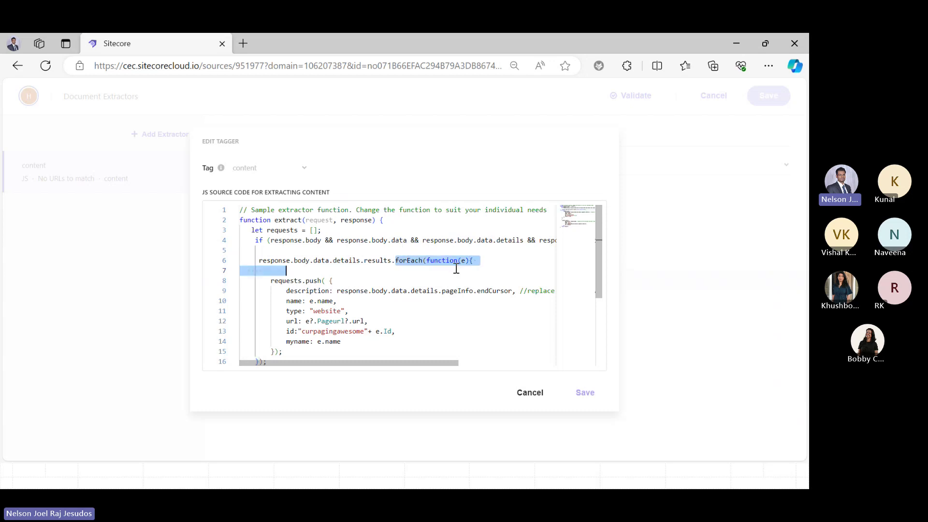
left_click(391, 331)
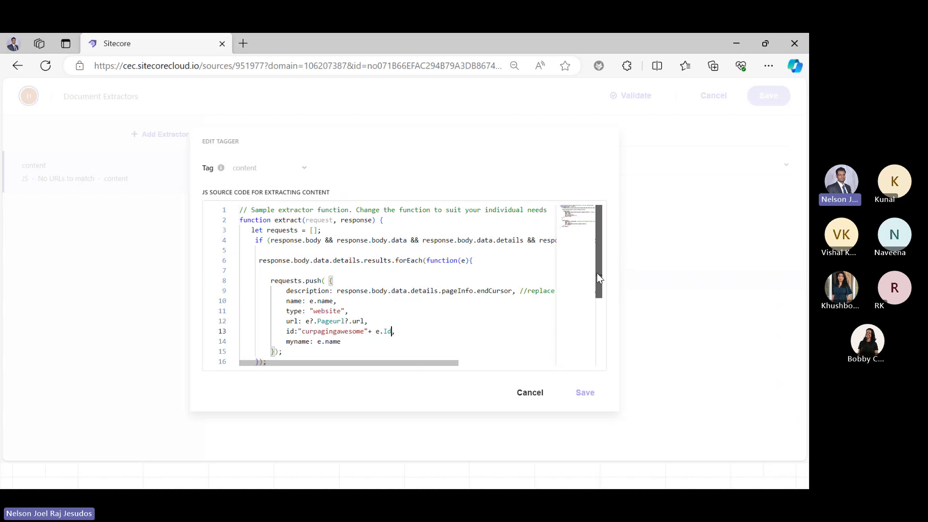
left_click_drag(598, 279, 599, 298)
left_click_drag(344, 307, 274, 267)
left_click(450, 295)
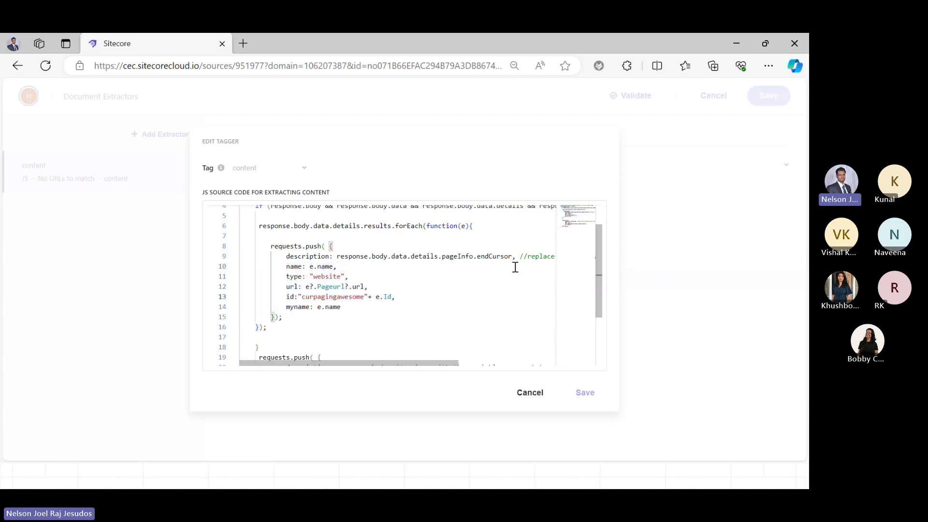
Examine the description attribute and its response.body.data.details.pageInfo.endCursor mapping.
left_click_drag(512, 256, 286, 257)
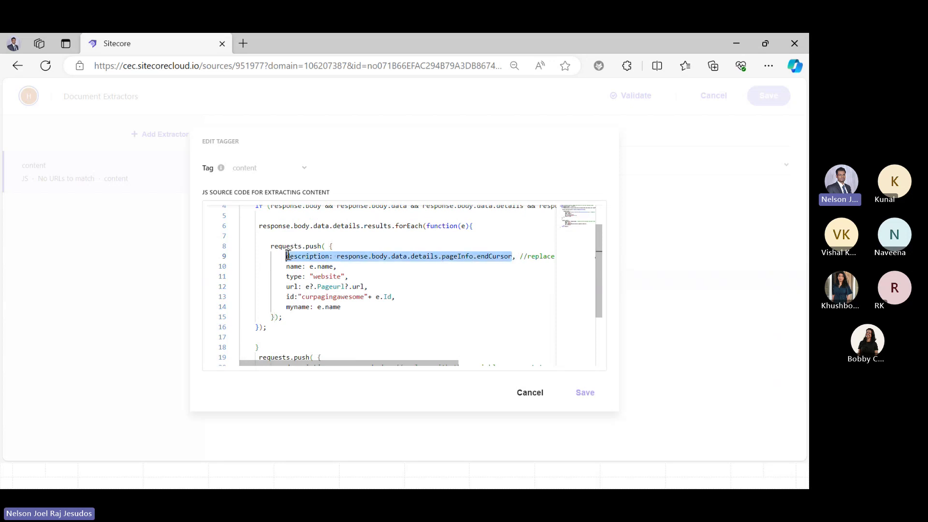
left_click(516, 315)
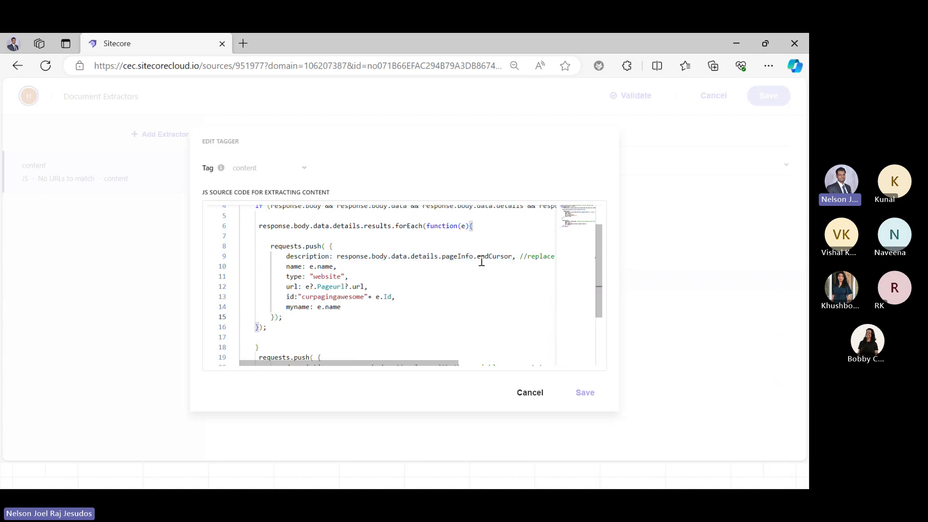
double_click(498, 259)
left_click_drag(337, 256, 512, 258)
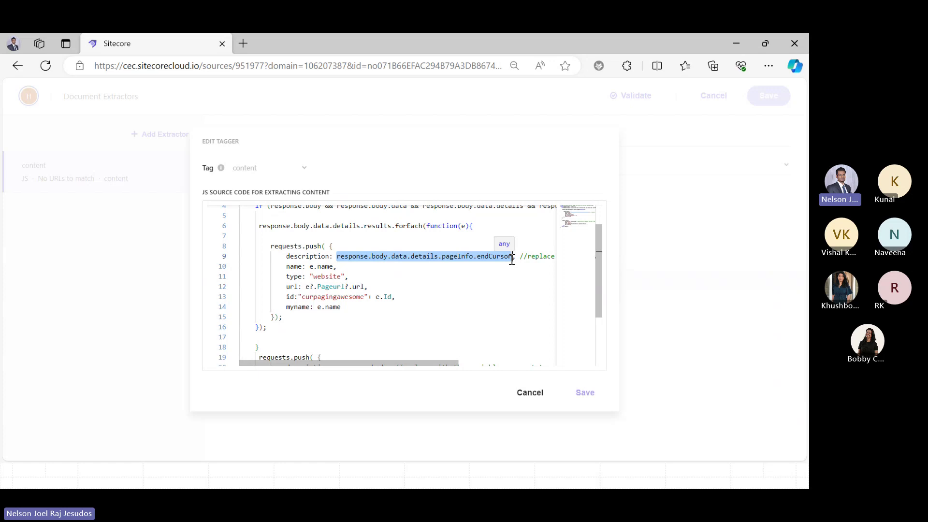
left_click(470, 288)
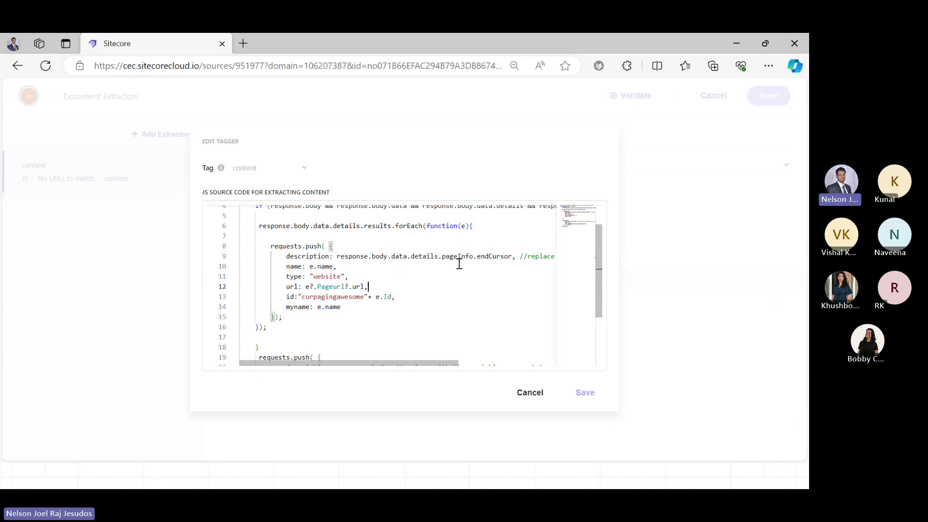
left_click_drag(514, 256, 337, 256)
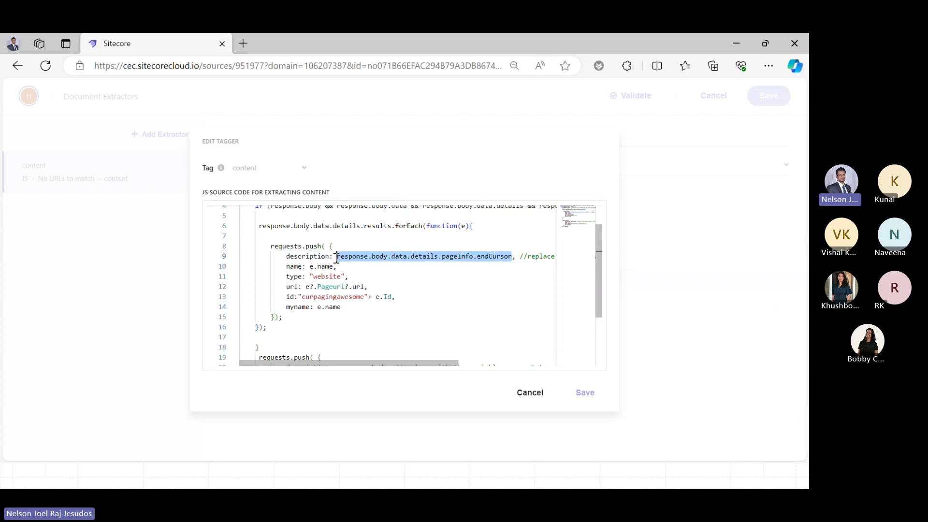
Review the tagger code again from the if condition through the complete requests.push block inside the loop.
left_click_drag(600, 272, 600, 237)
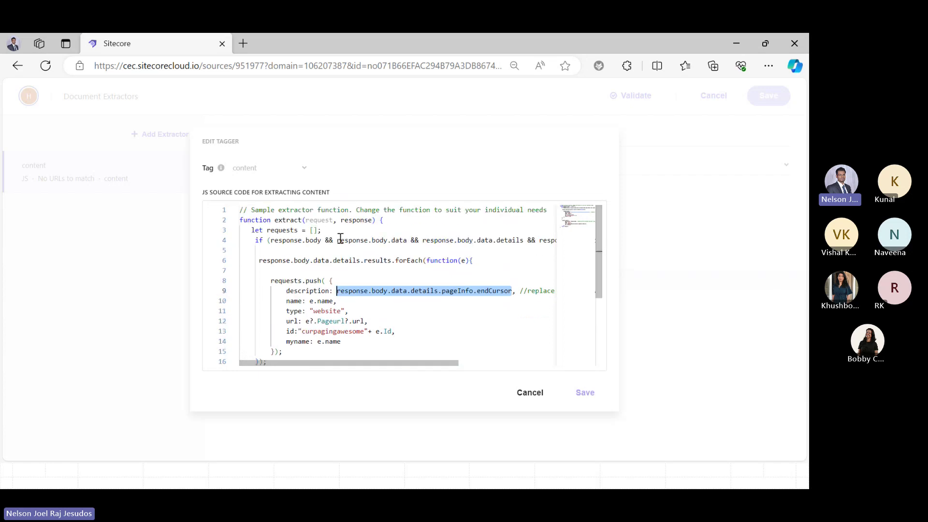
left_click_drag(306, 240, 422, 331)
left_click(422, 331)
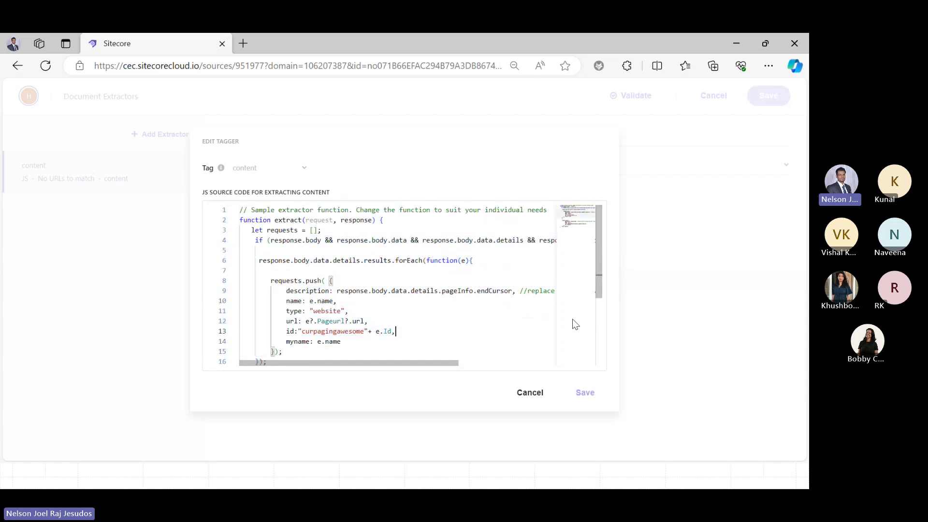
left_click_drag(599, 285, 599, 300)
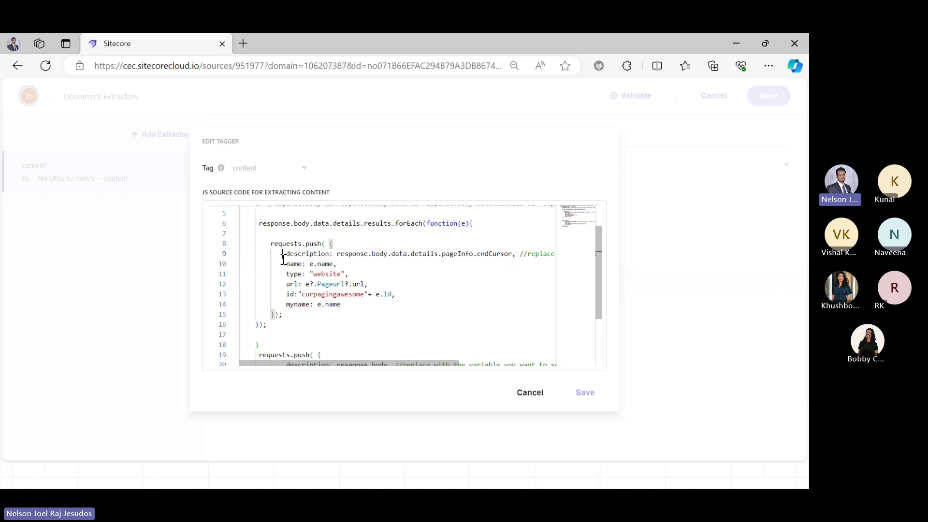
mouse_move(283, 253)
left_mouse_down()
mouse_move(359, 317)
mouse_move(268, 244)
left_mouse_up()
left_click(359, 317)
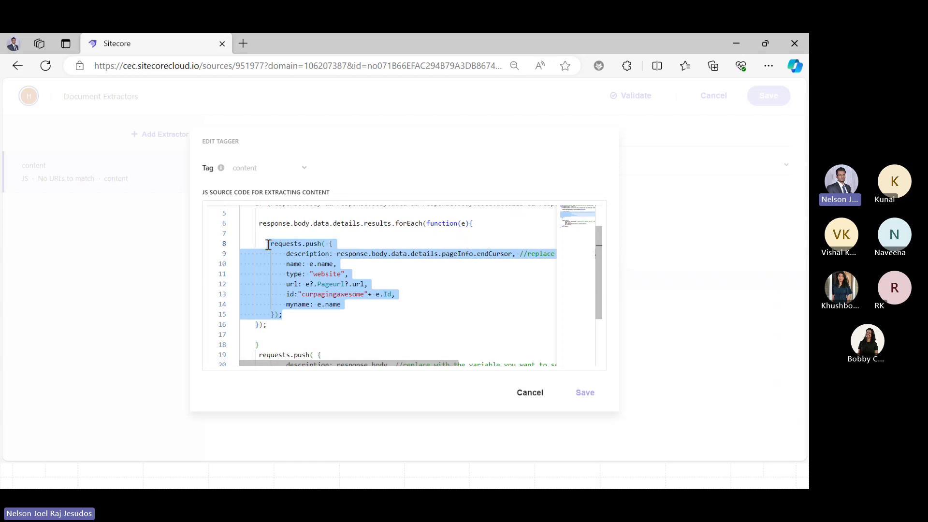
Leave the content tagger and the document extractor editor without saving.
left_click(582, 147)
left_click(530, 392)
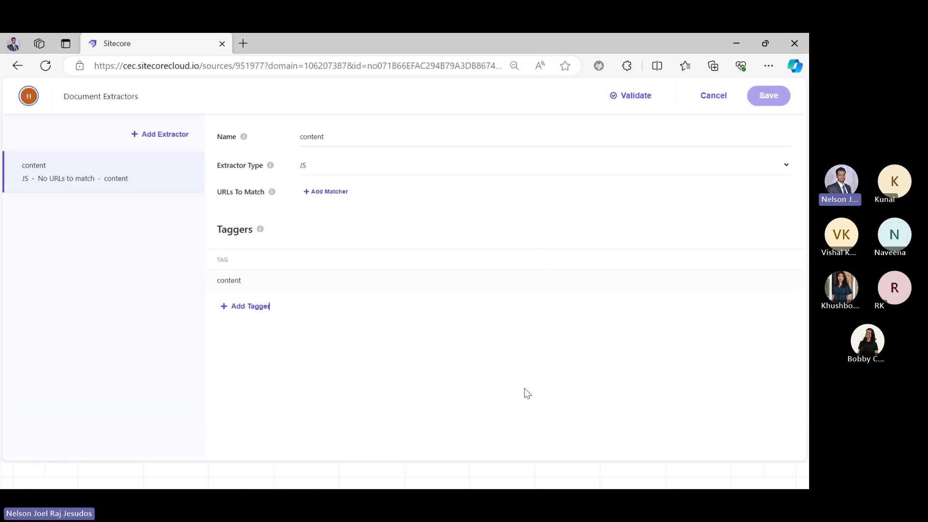
left_click(708, 103)
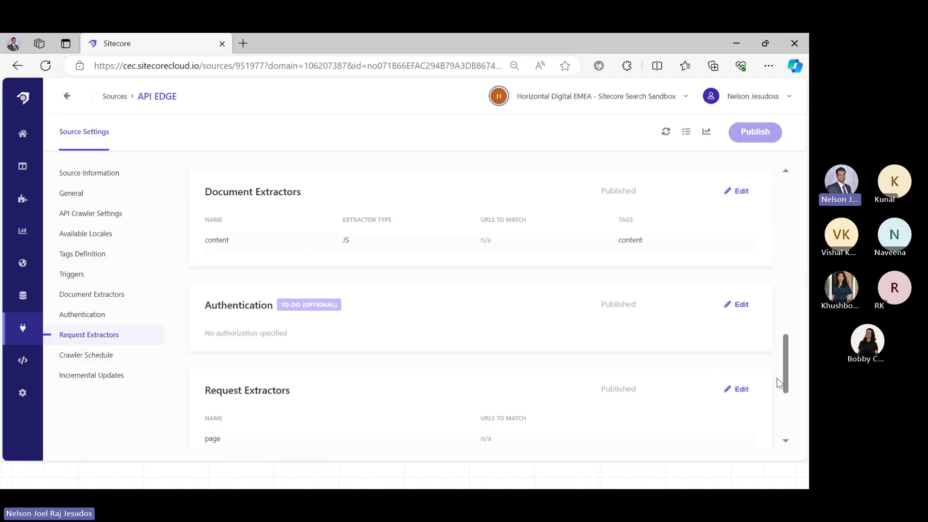
Open the page request extractor, copy its whole JS source, switch to the untitled Notepad file and replace its text with the copied code.
left_click(741, 390)
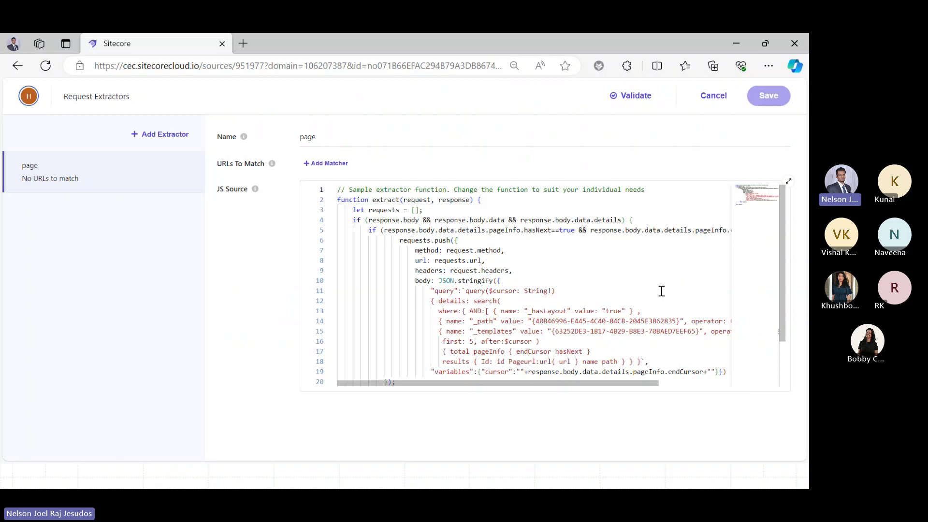
left_click(661, 291)
key("ctrl+a")
key("ctrl+c")
key("super")
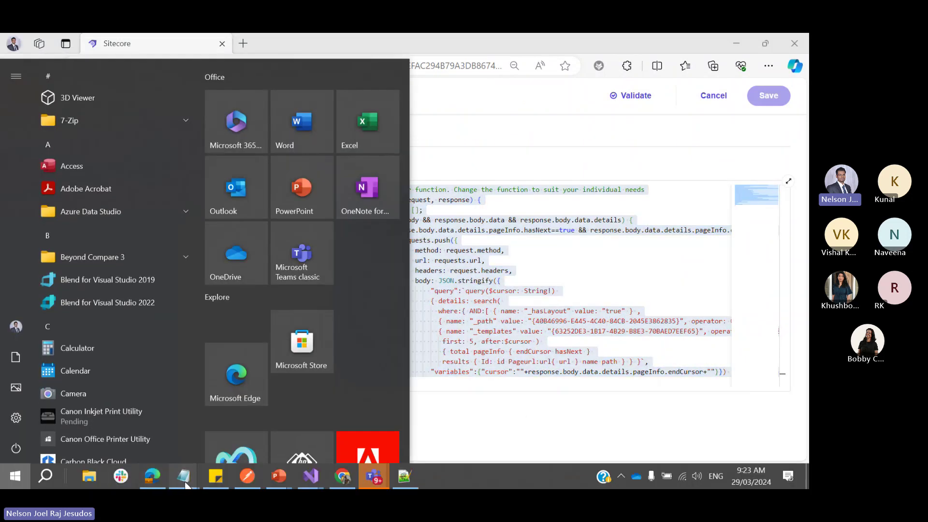
mouse_move(186, 485)
left_click(244, 408)
left_click(424, 276)
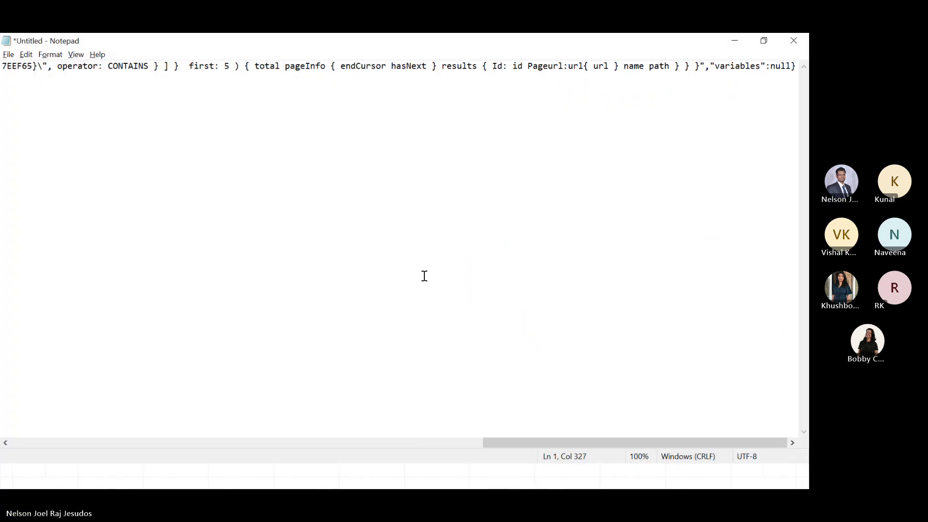
key("ctrl+a")
key("ctrl+v")
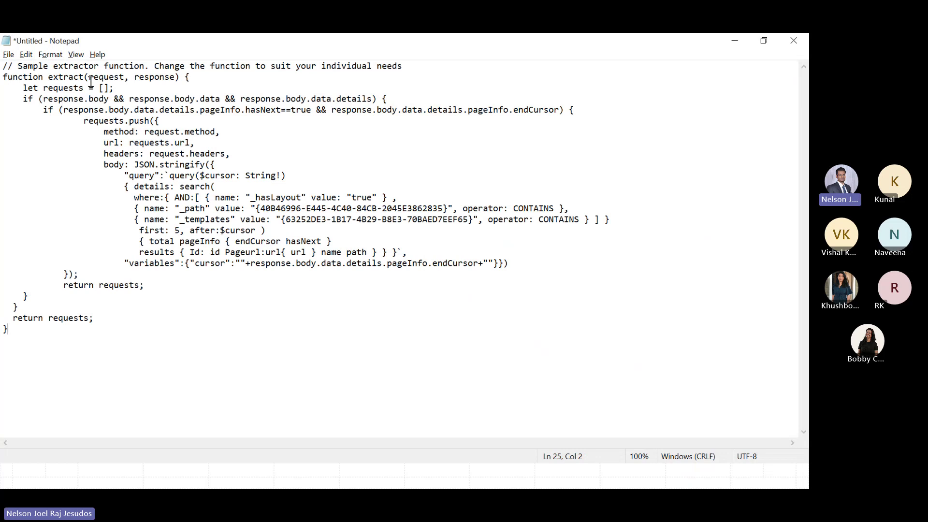
Examine the extract function's signature, its empty requests array declaration and the return of requests.
left_click(191, 78)
left_click_drag(135, 88, 2, 79)
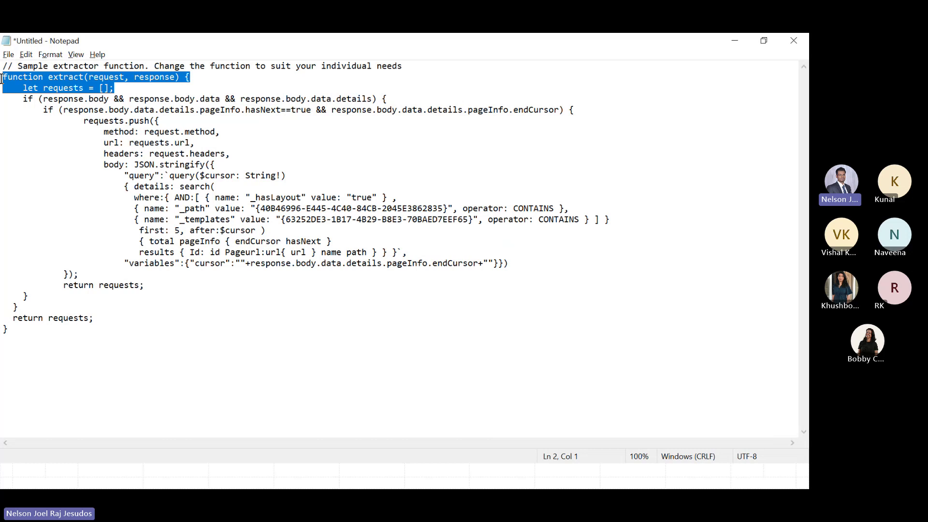
left_click(110, 88)
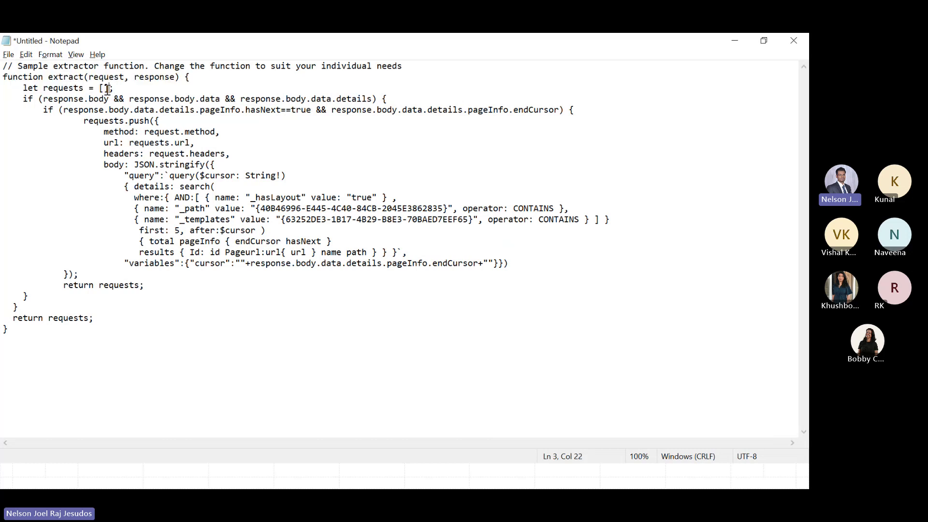
double_click(17, 90)
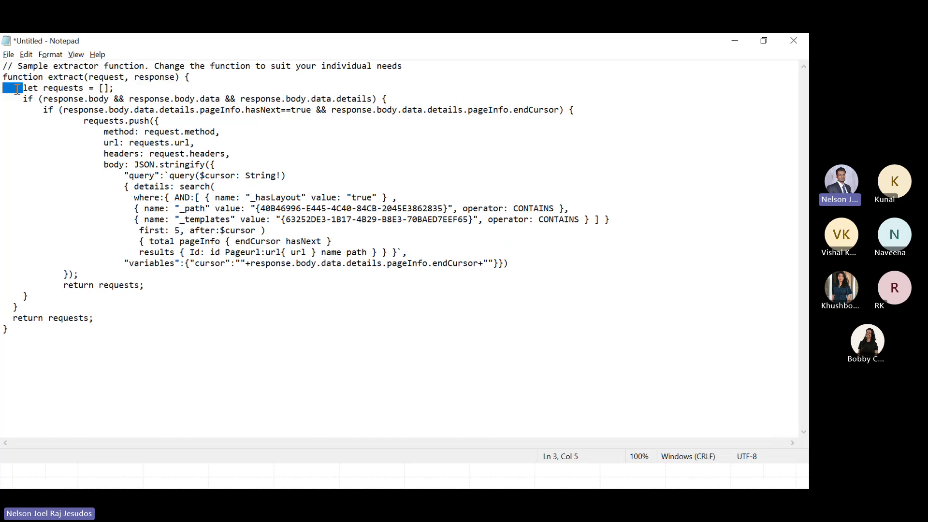
left_click(129, 90)
left_click_drag(3, 99, 11, 95)
left_click(21, 88)
left_click(125, 286)
Examine the response.body.data.details.pageInfo.hasNext==true check in the inner if condition.
left_click(66, 109)
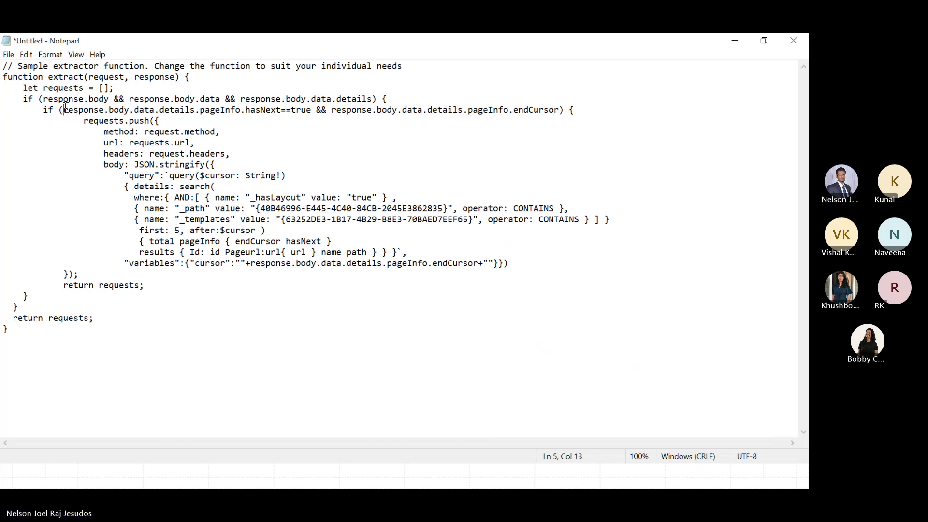
left_click_drag(66, 108, 311, 112)
left_click(311, 112)
key("shift+Right")
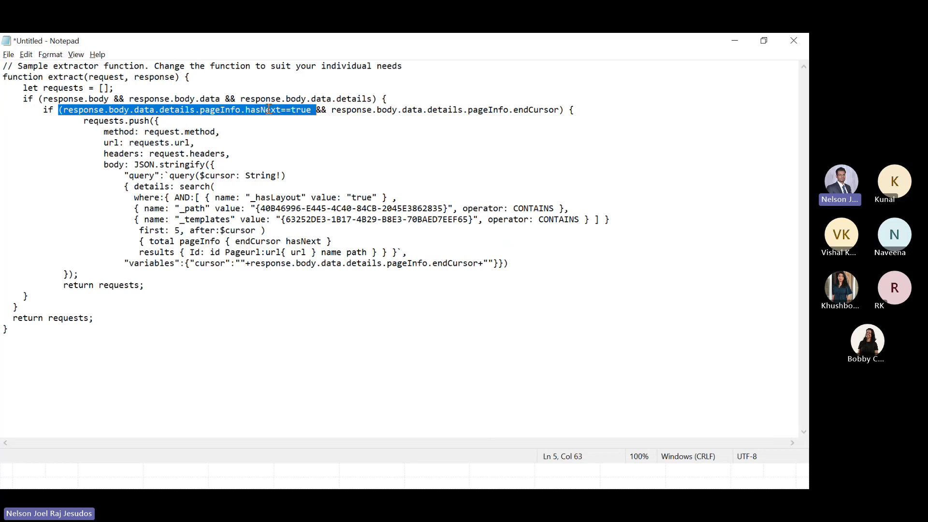
left_click(274, 118)
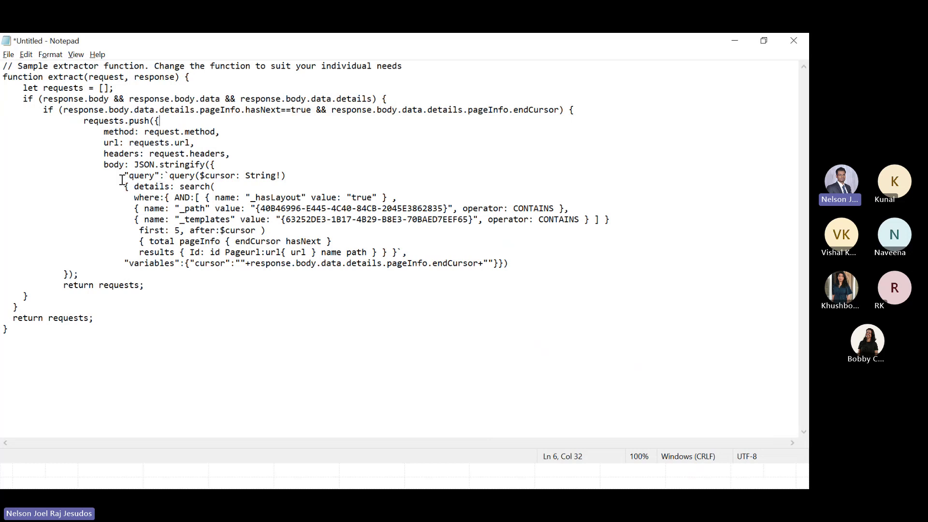
Examine the GraphQL query in the request body, including its _path and _templates filters and the endCursor value passed as cursor.
left_click_drag(122, 180, 523, 265)
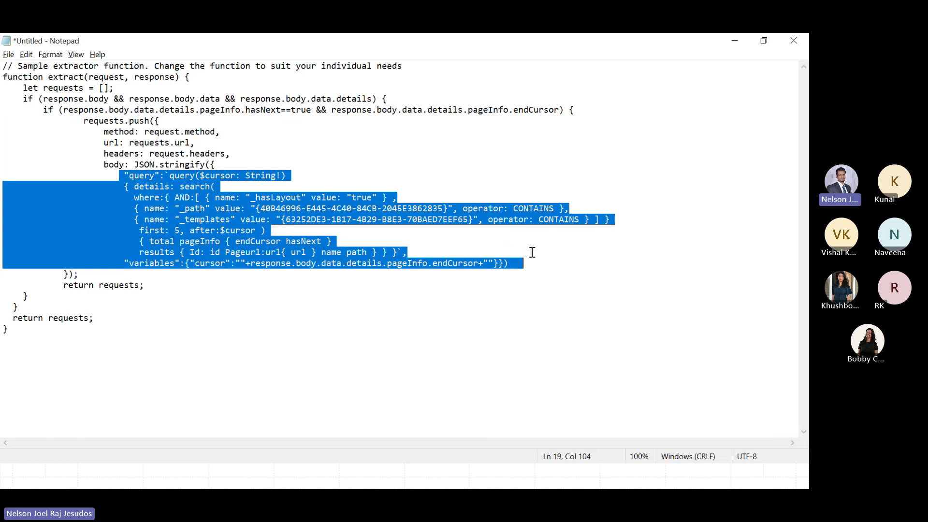
left_click(530, 251)
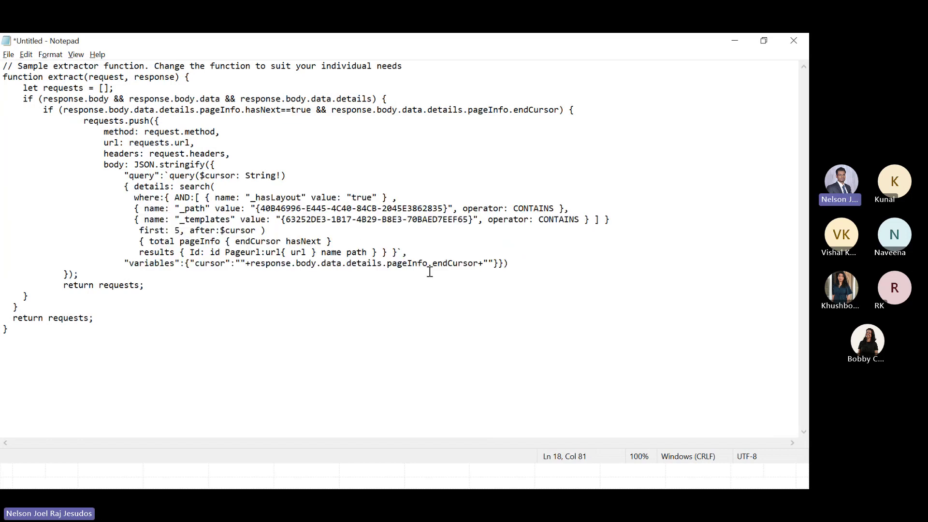
left_click_drag(478, 264, 252, 267)
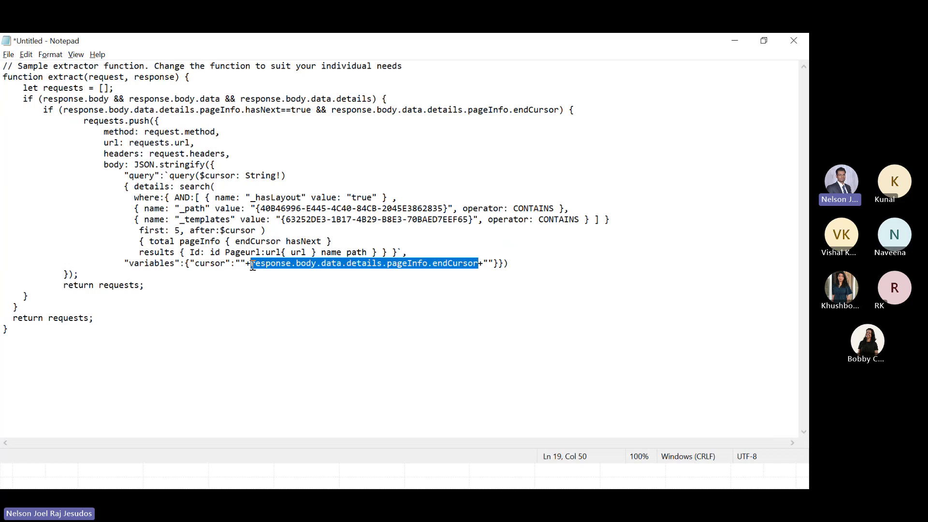
left_click_drag(130, 208, 631, 224)
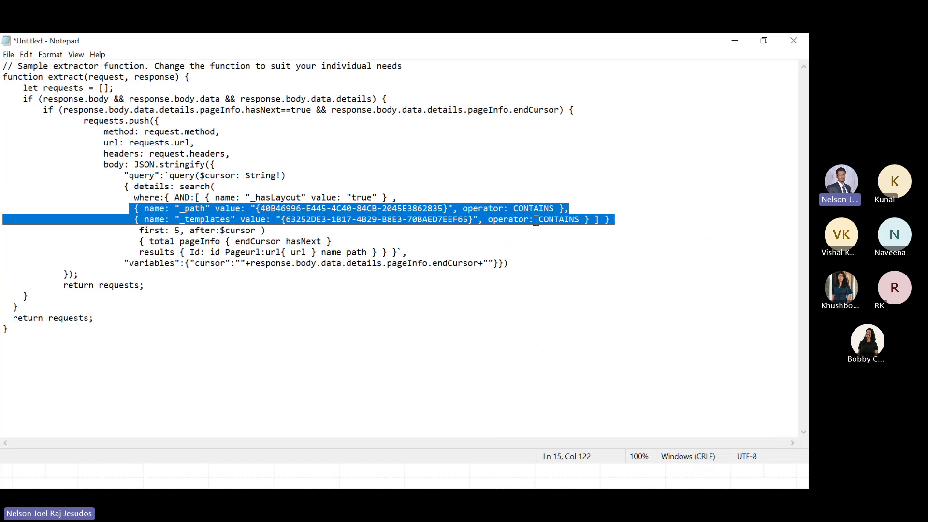
double_click(419, 210)
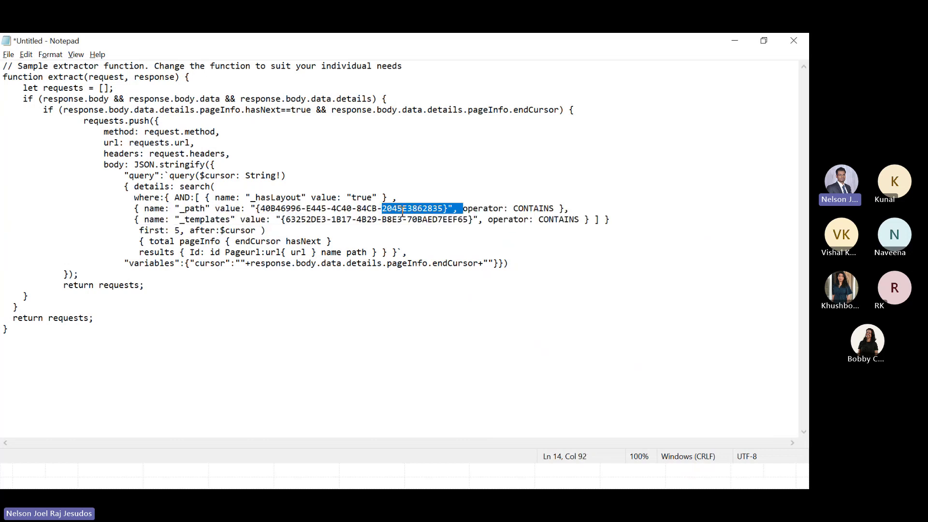
left_click_drag(282, 219, 480, 225)
left_click_drag(479, 264, 251, 265)
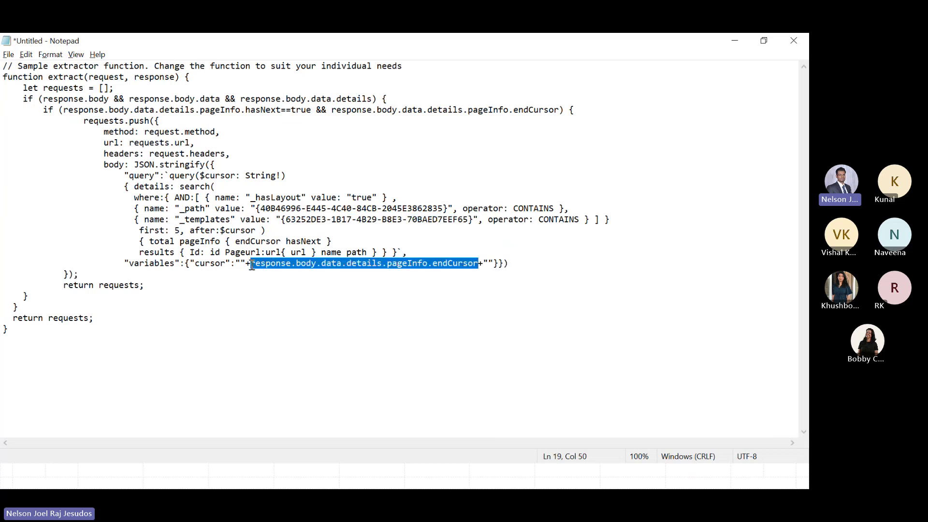
Trace the cursor variable's response.body.data.details.pageInfo.endCursor expression back to the extract function's response parameter.
left_click(313, 302)
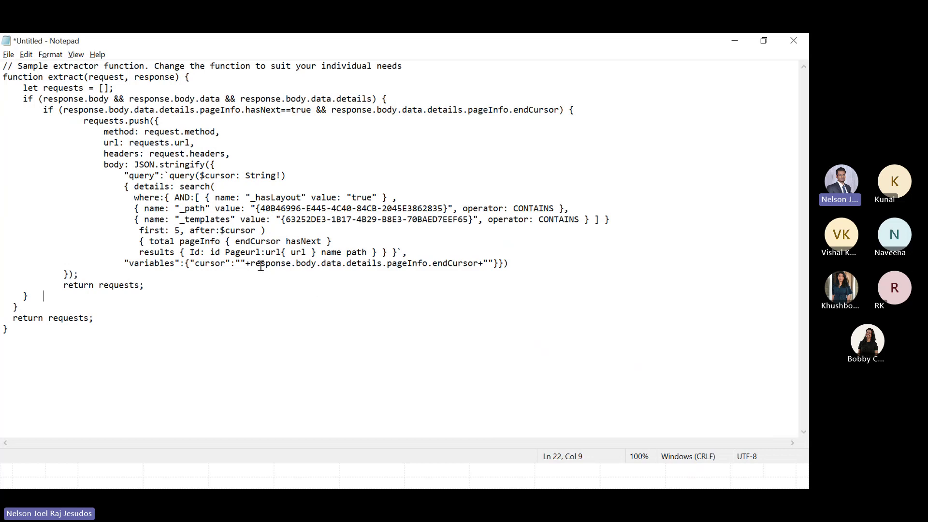
left_click_drag(251, 264, 479, 265)
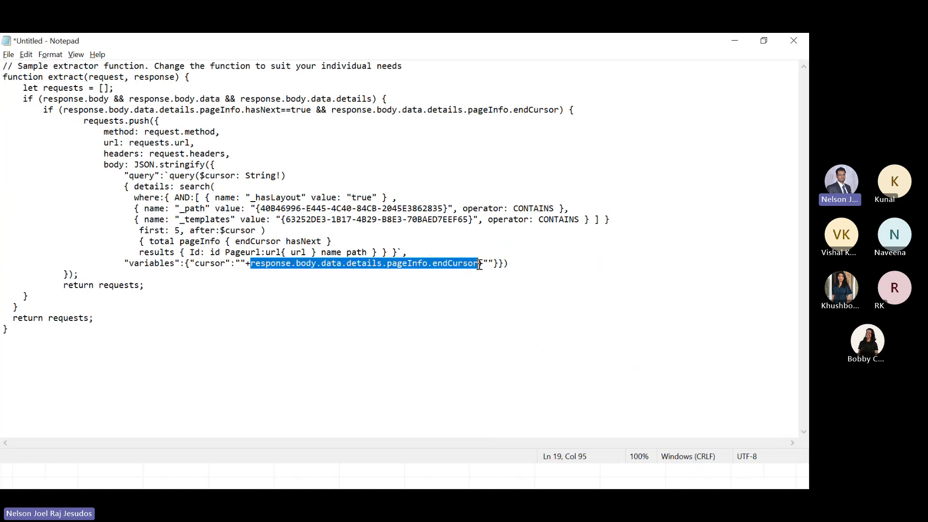
left_click(420, 285)
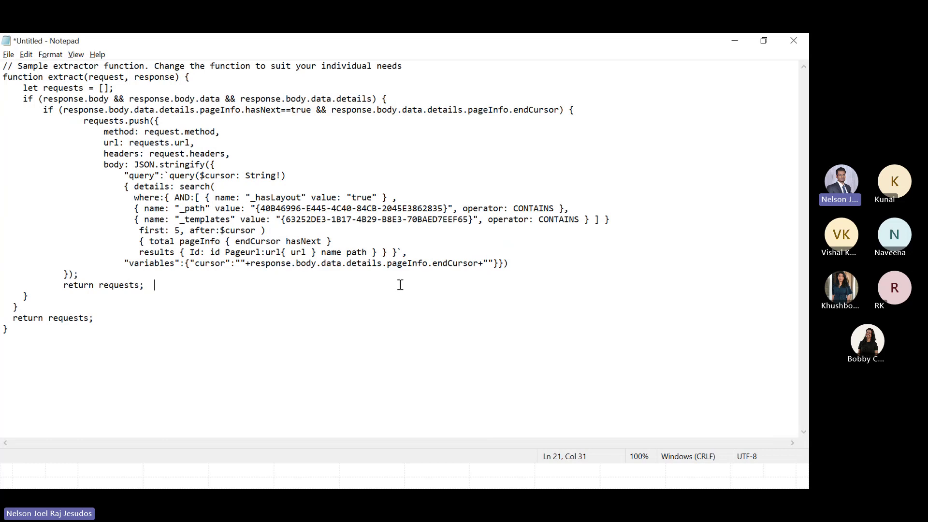
double_click(277, 264)
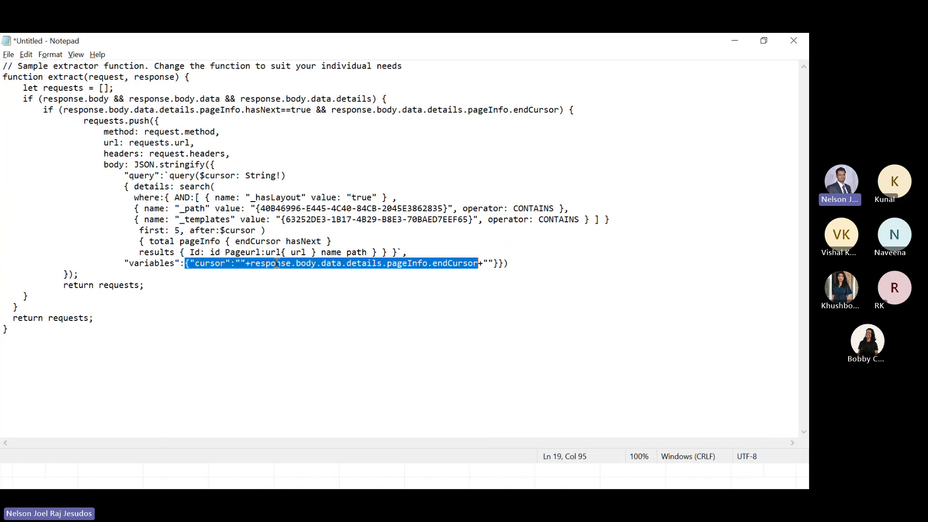
left_click(163, 80)
double_click(163, 80)
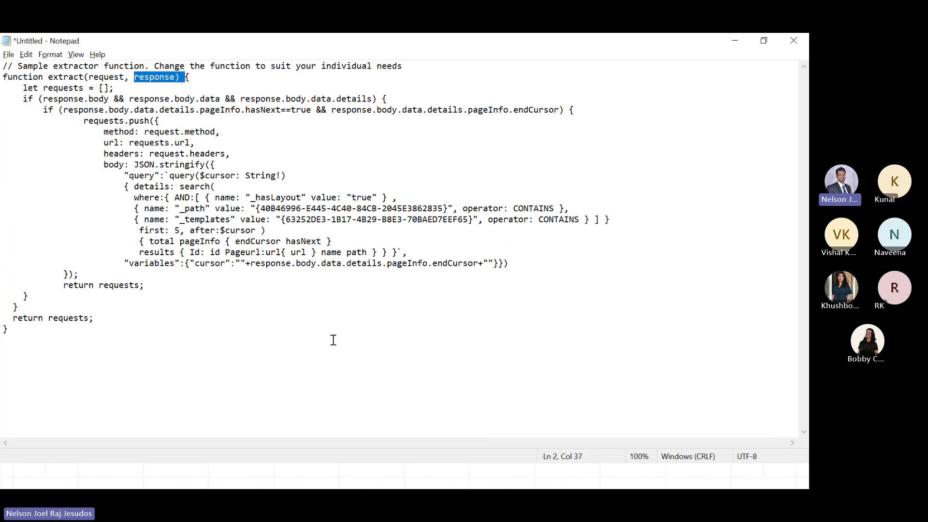
left_click(479, 261)
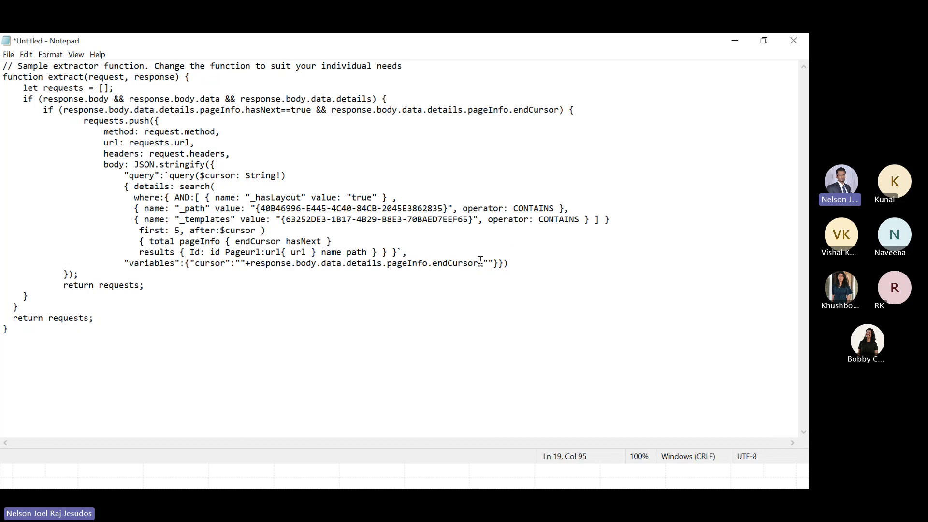
left_click_drag(480, 263, 250, 264)
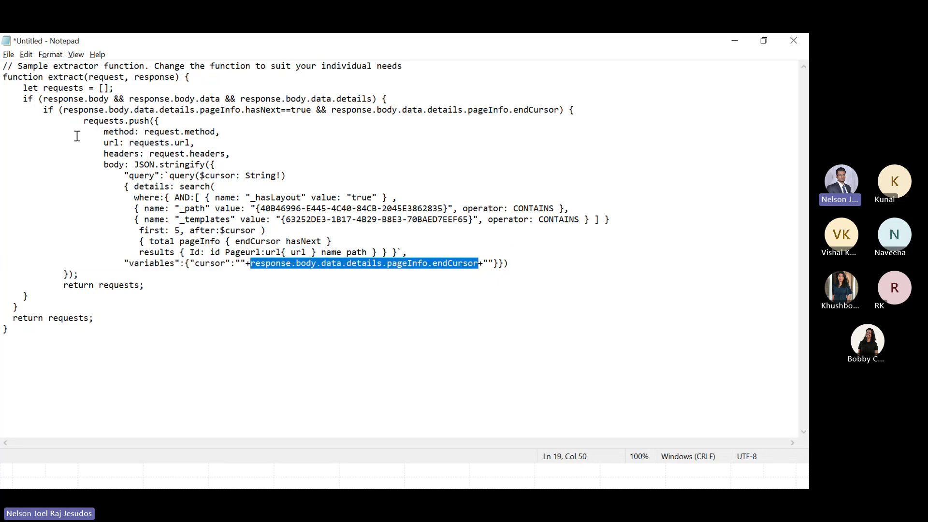
Review the whole requests.push block from the method property through the body's cursor variable.
left_click(104, 132)
left_click_drag(104, 131, 211, 272)
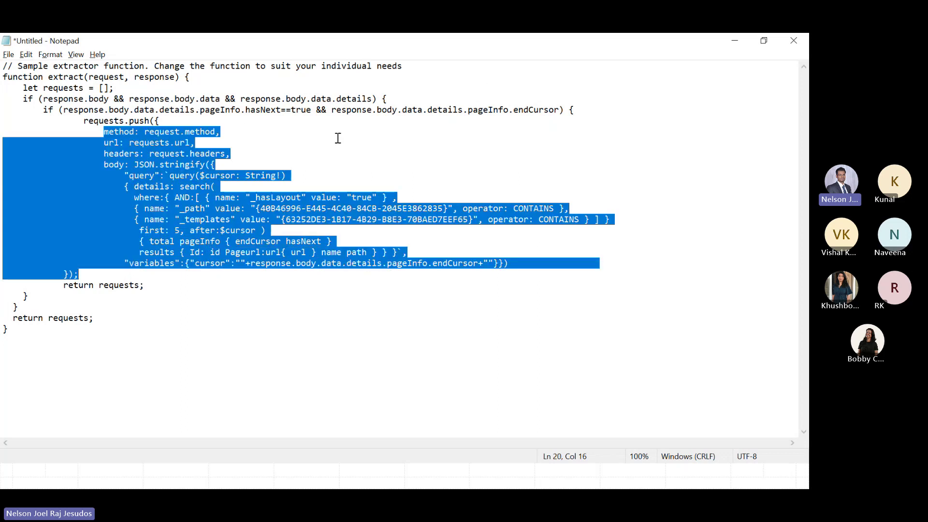
left_click(164, 154)
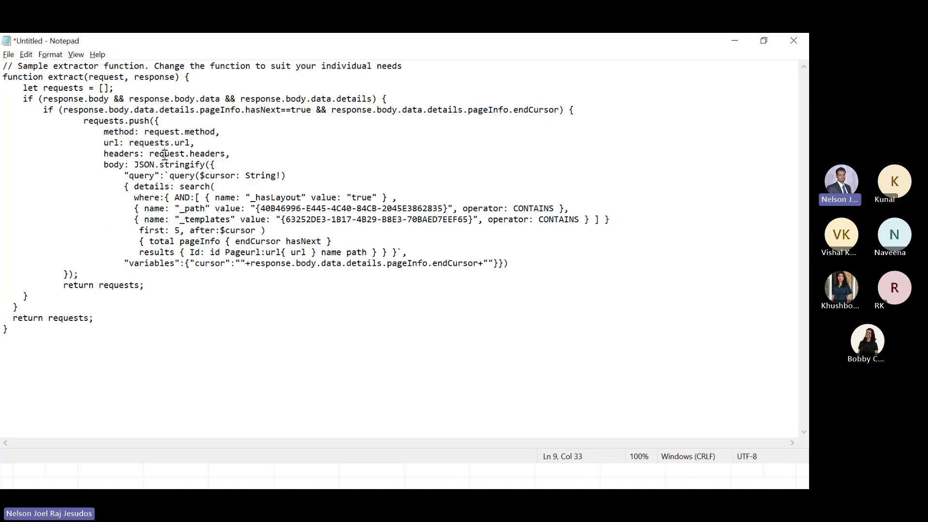
double_click(135, 123)
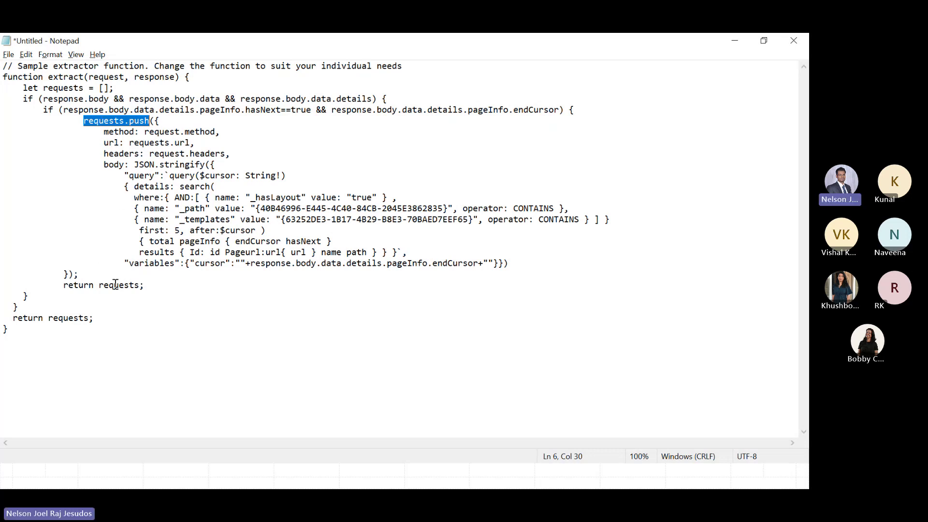
Switch back to Sitecore Search, leave the request extractor editor without saving and open the Content entity in the content collection.
key("alt+Tab")
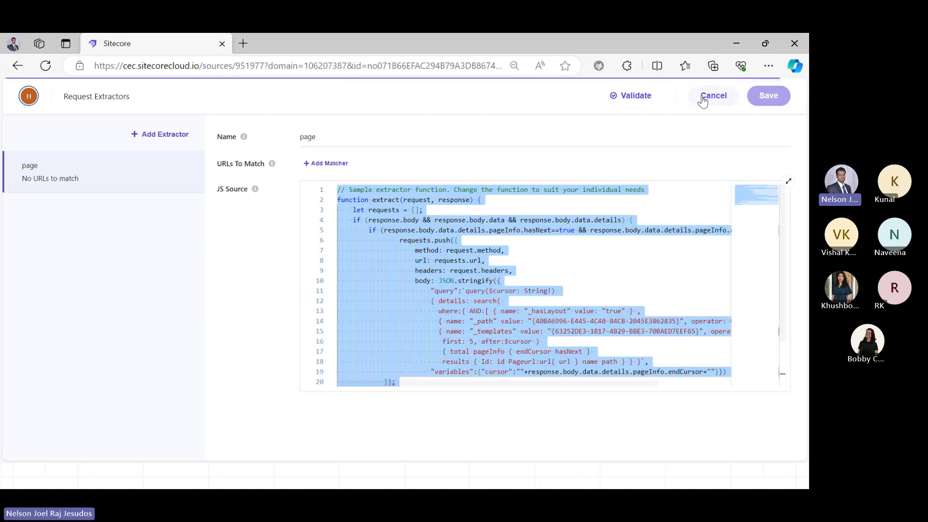
left_click(703, 98)
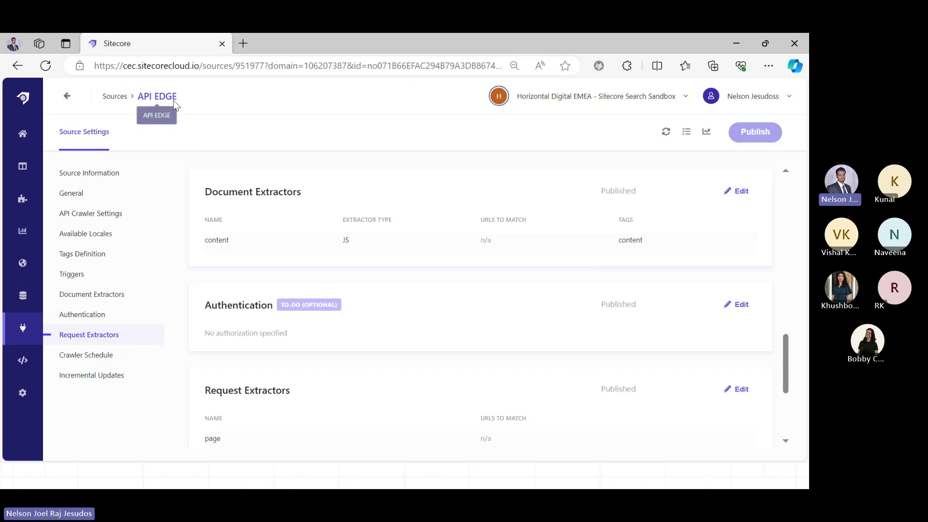
left_click(23, 295)
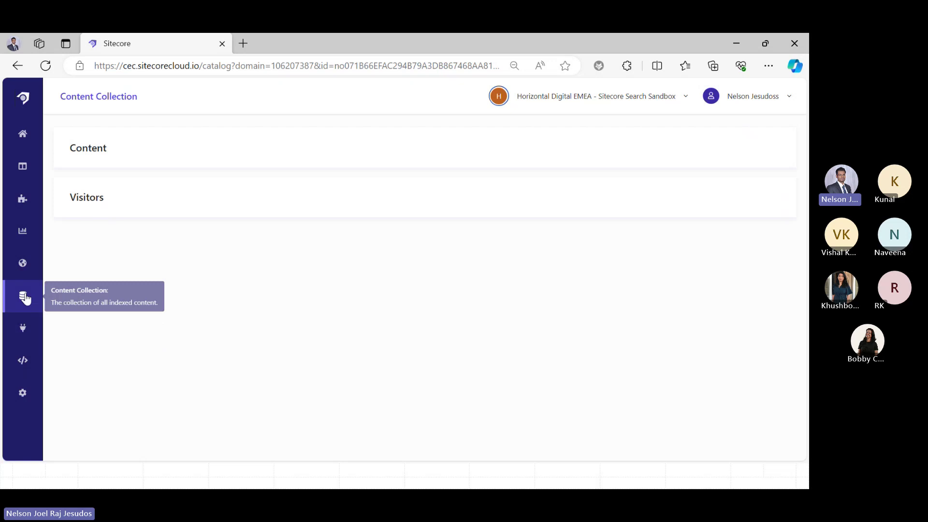
left_click(109, 154)
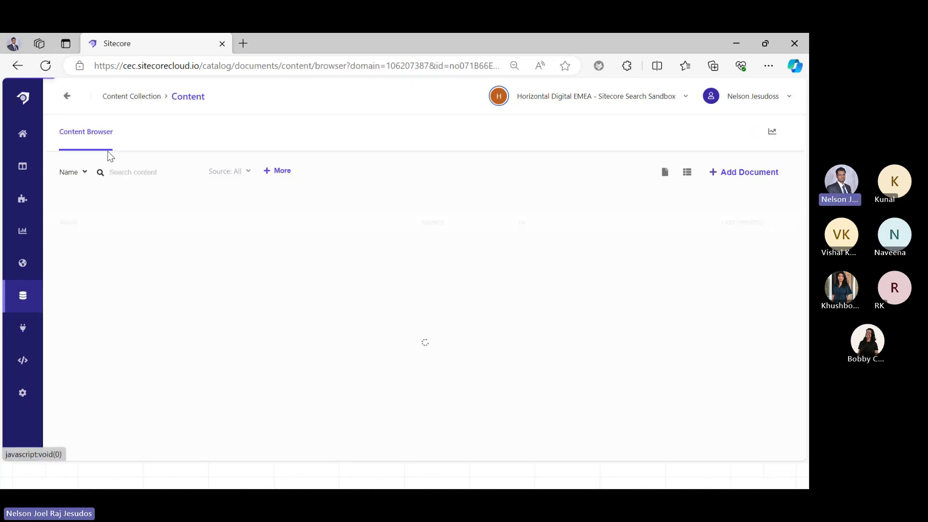
Filter the content items by the API EDGE source.
left_click(277, 172)
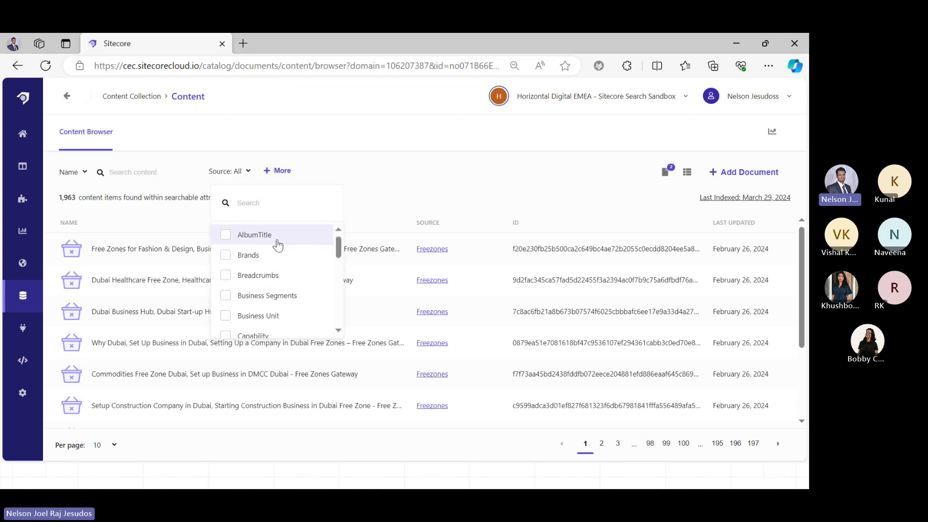
scroll(285, 287, "down", 3)
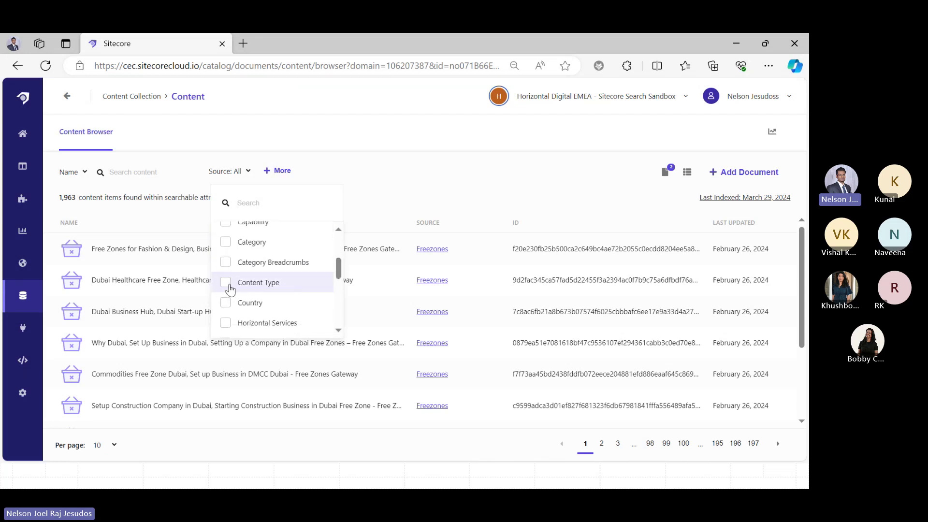
left_click(248, 172)
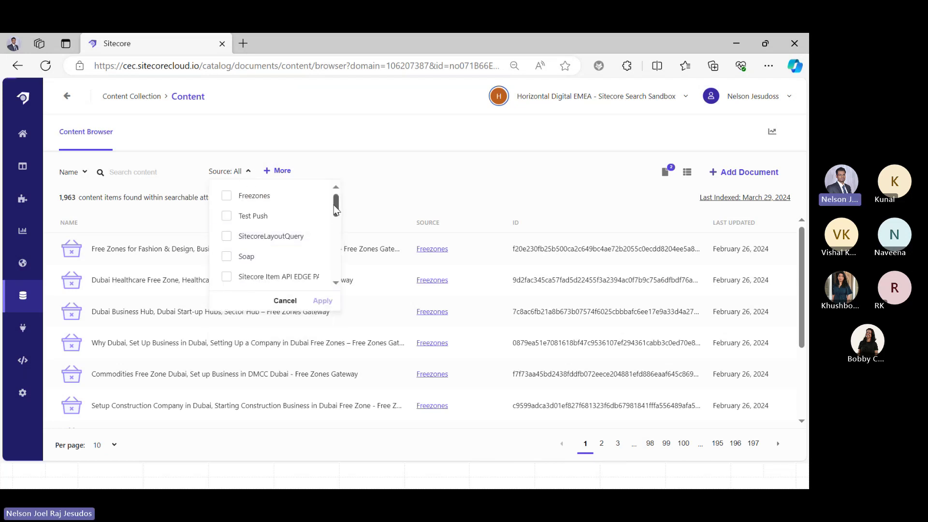
scroll(333, 230, "down", 3)
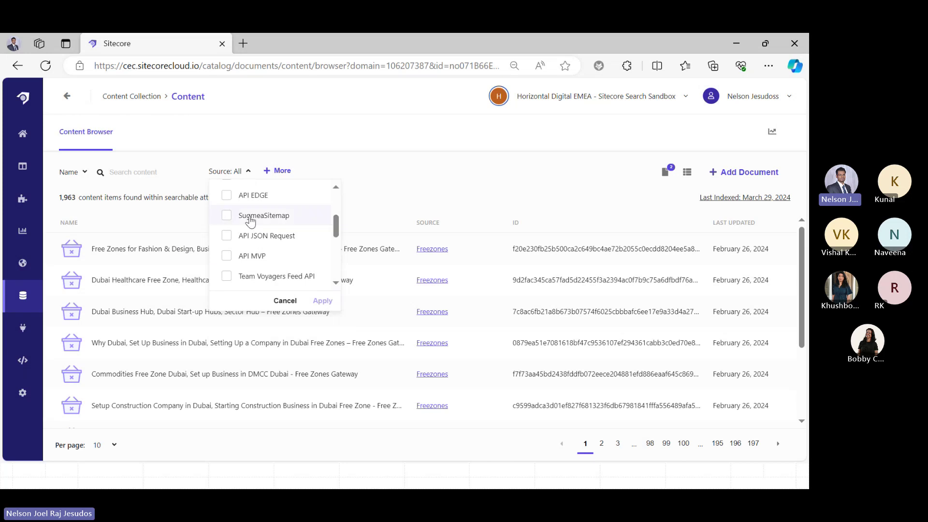
left_click(228, 197)
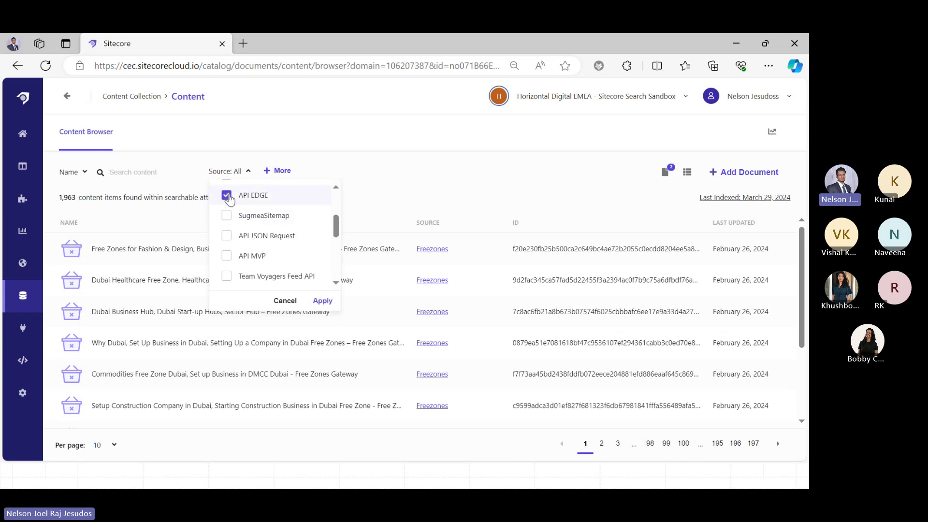
left_click(323, 300)
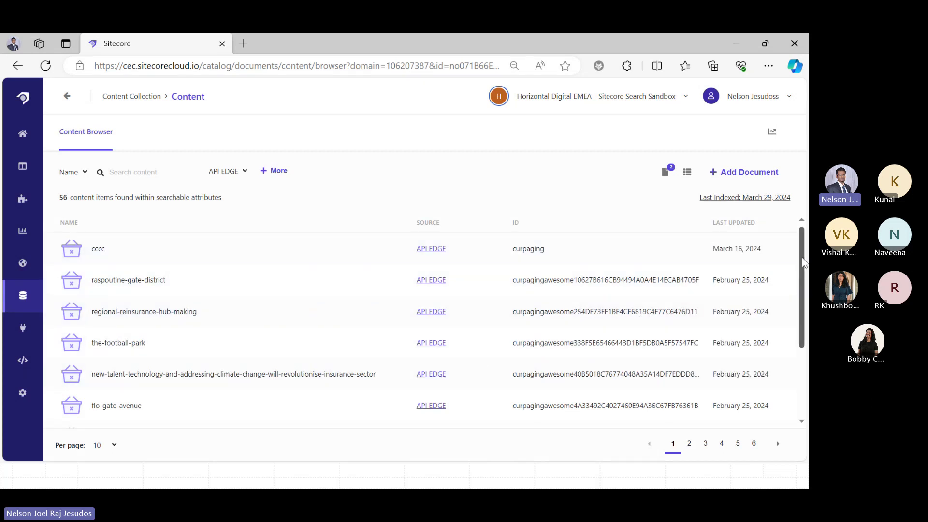
Open the new-talent-technology-and-addressing-climate-change-will-revolutionise-insurance-sector item and examine its description value.
left_click_drag(805, 264, 806, 288)
left_click(208, 320)
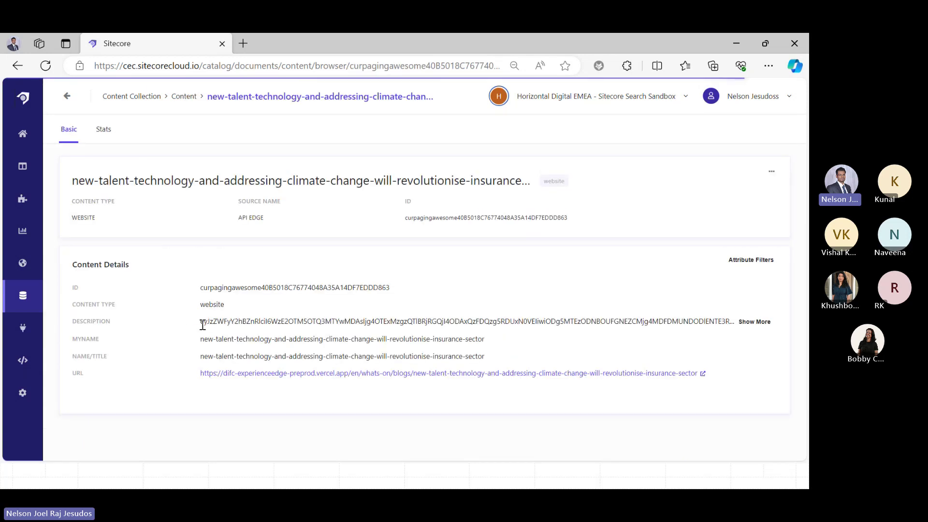
left_click_drag(202, 325, 739, 329)
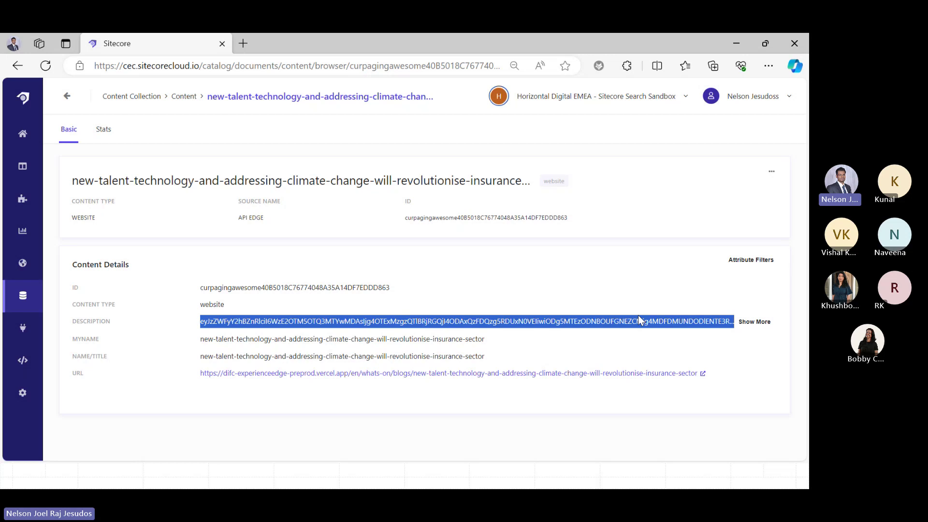
left_click(202, 351)
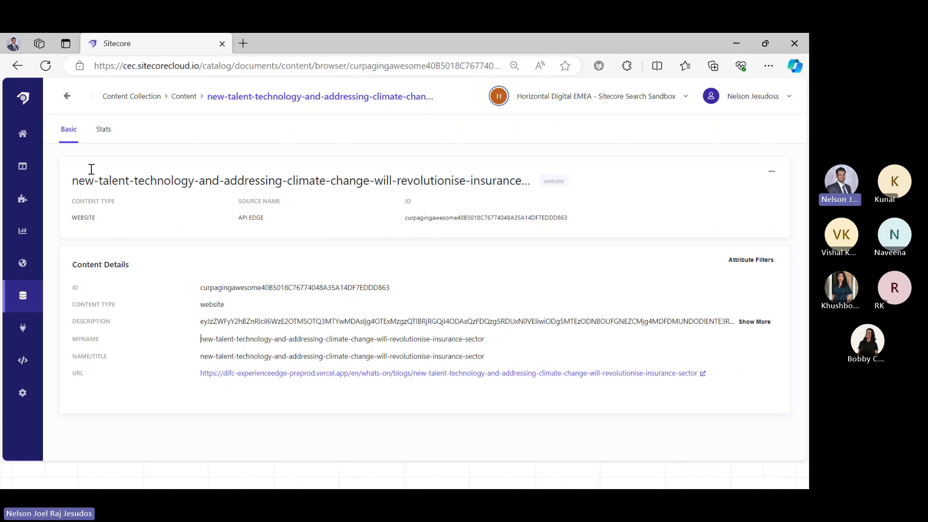
Leave the content item and open the list of sources.
left_click(67, 98)
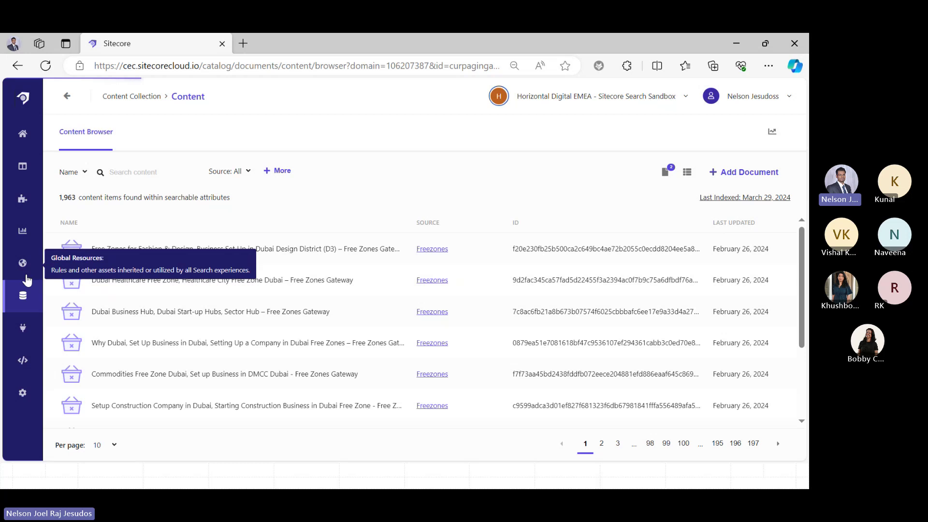
left_click(23, 332)
key("super")
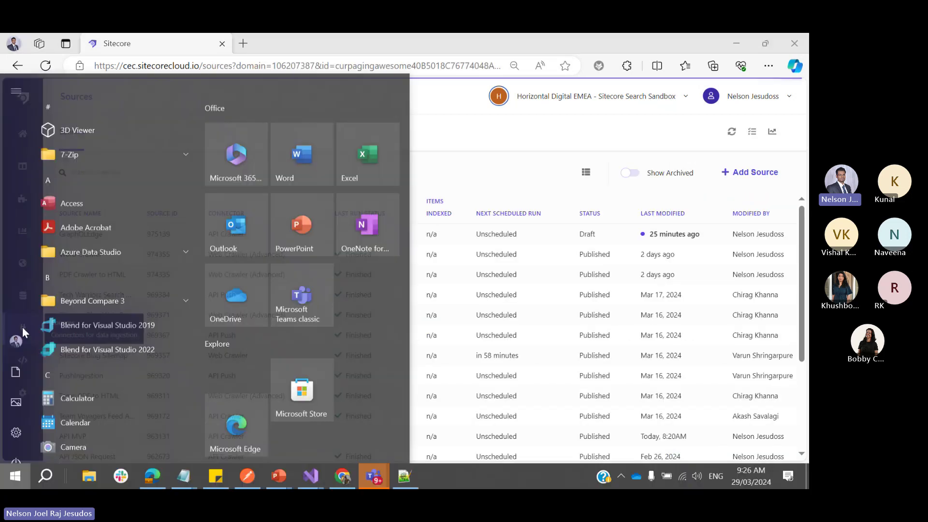
key("Escape")
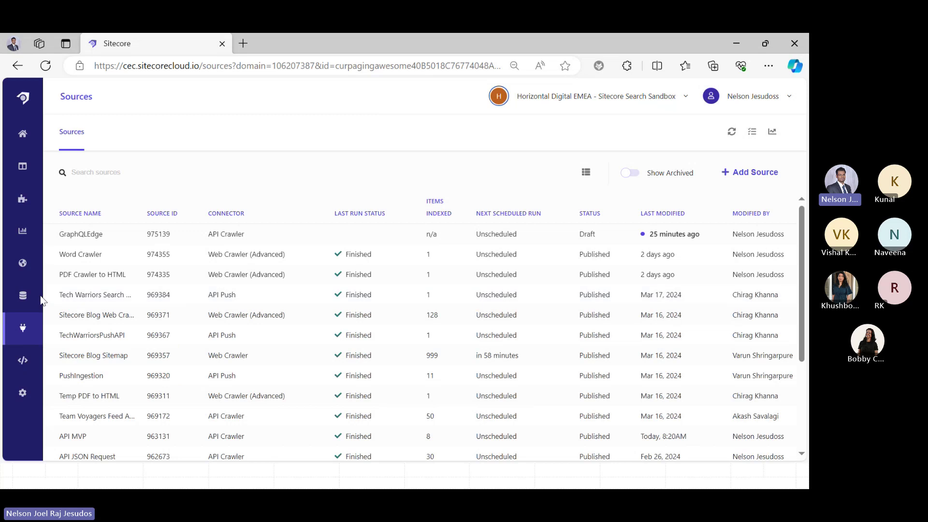
Open the Content entity in the content collection and filter its items by the API MVP source.
left_click(22, 295)
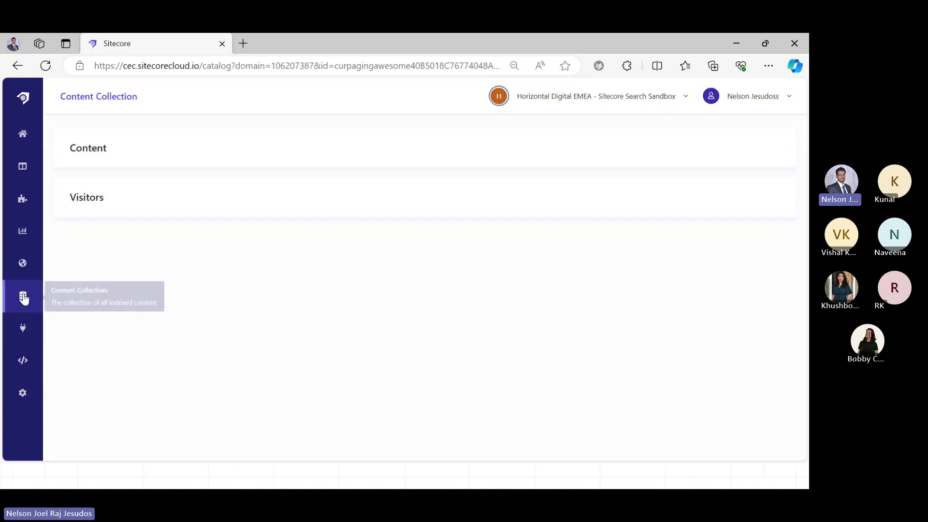
left_click(125, 162)
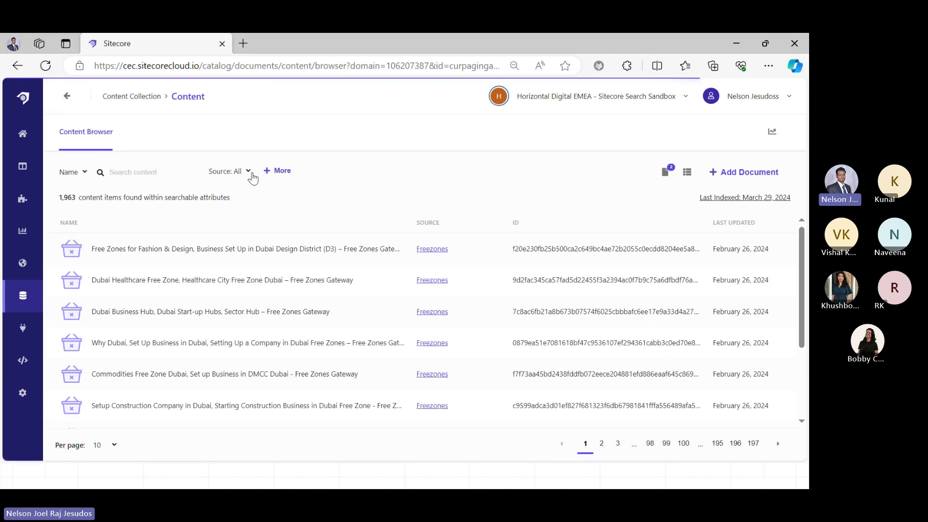
left_click(252, 176)
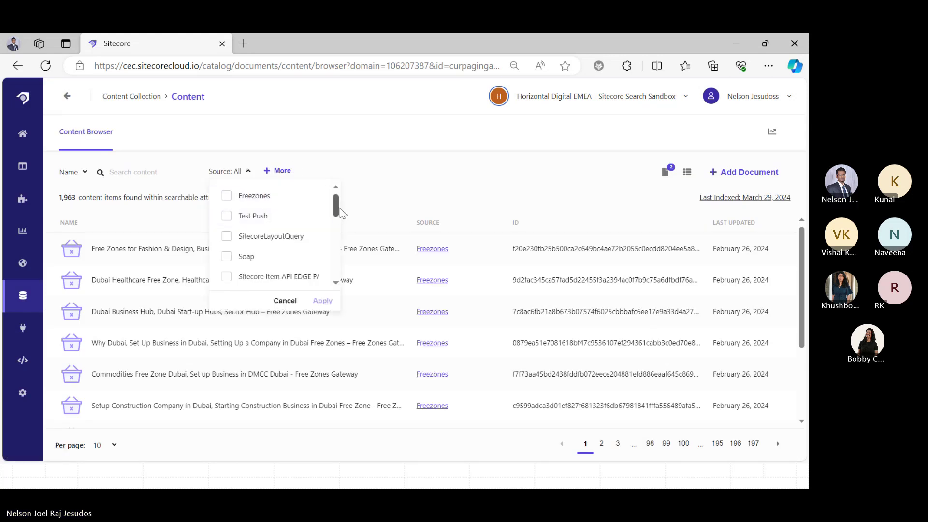
scroll(340, 208, "down", 5)
scroll(233, 214, "up", 2)
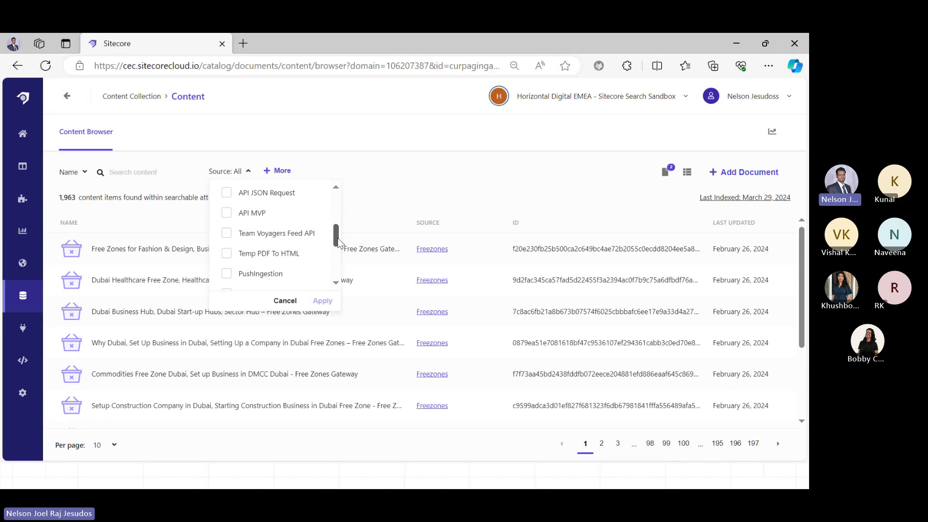
left_click(227, 214)
left_click(322, 301)
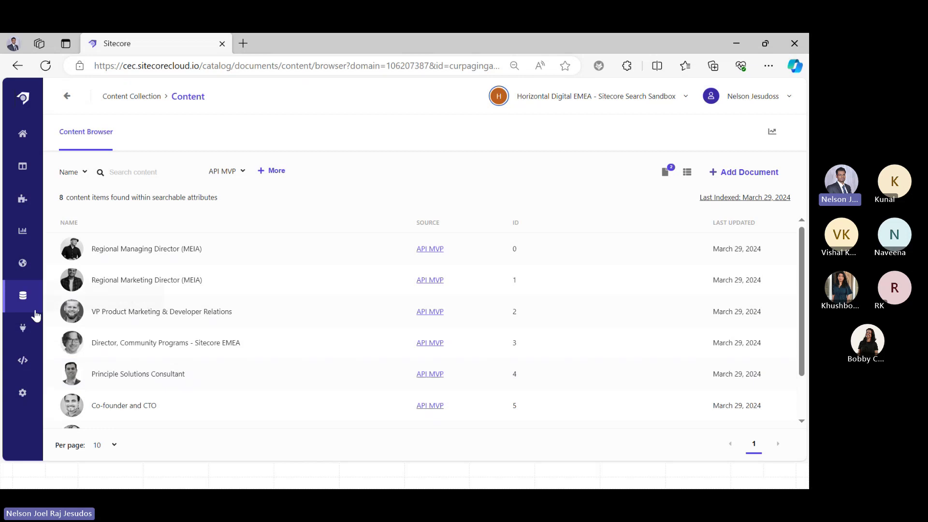
Return to the list of sources and open the API MVP source's settings.
left_click(25, 331)
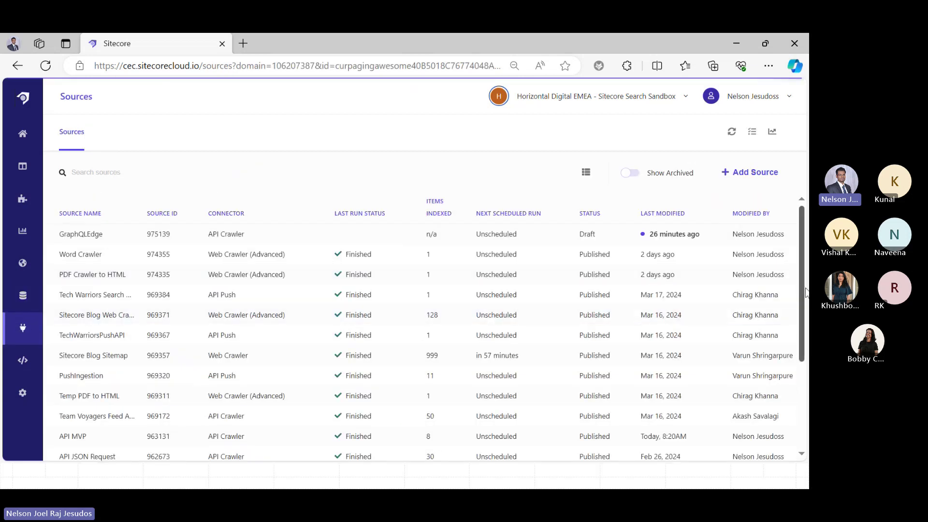
left_click_drag(806, 292, 807, 346)
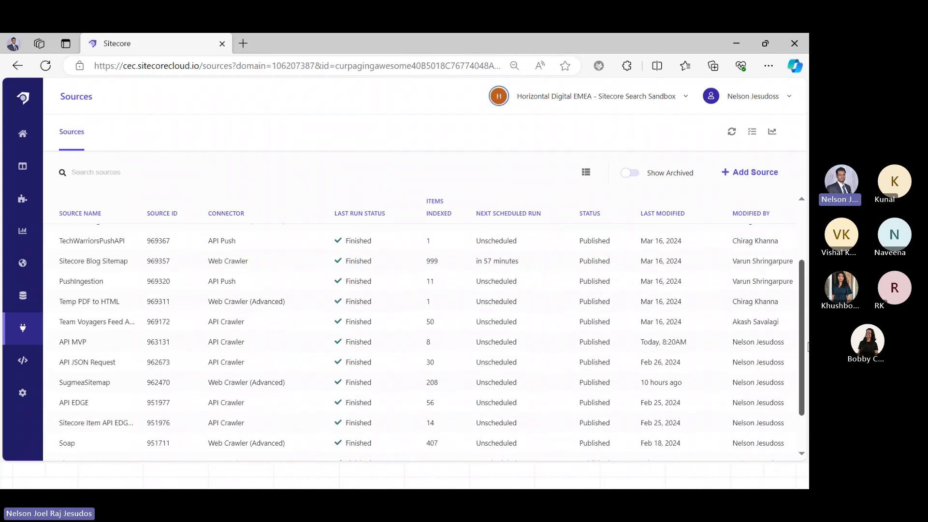
left_click(99, 343)
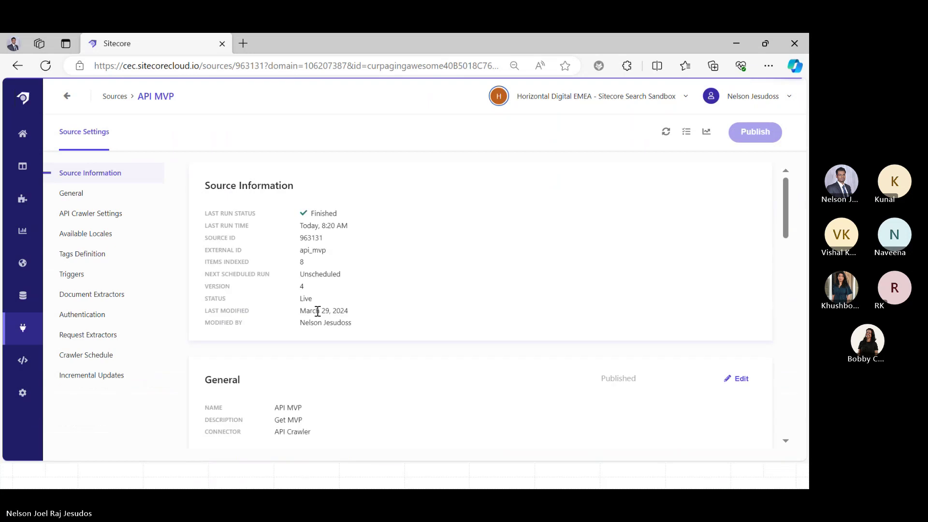
Examine the request URL in the API MVP source's trigger and leave the trigger editor without saving.
left_click_drag(790, 190, 804, 329)
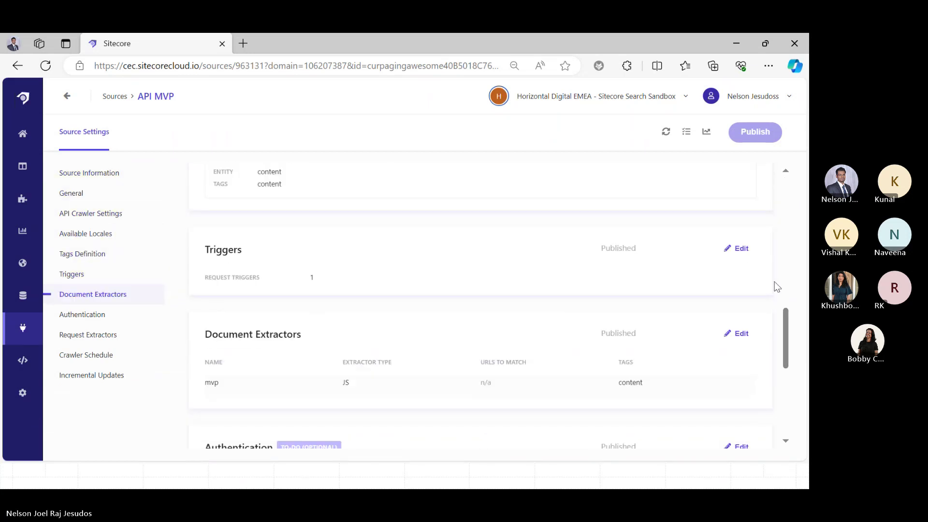
left_click(737, 248)
left_click_drag(523, 326, 269, 352)
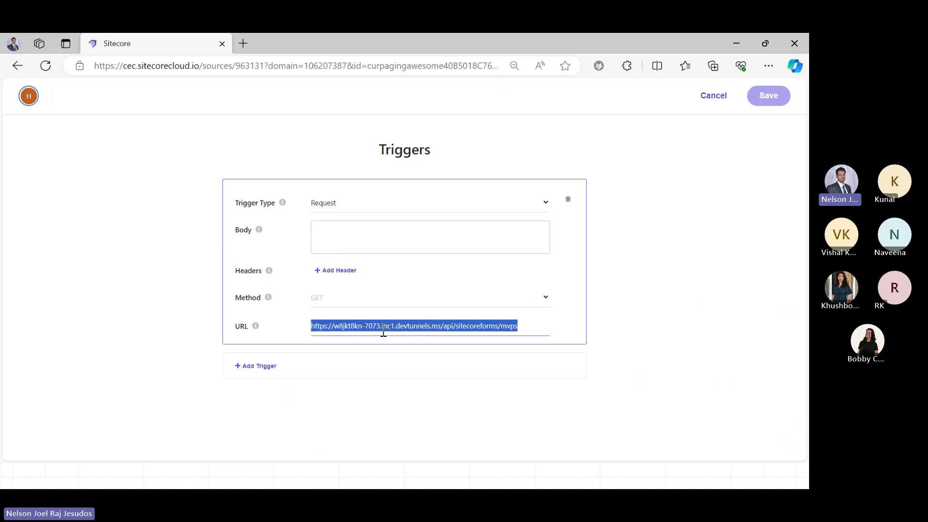
left_click_drag(700, 93, 714, 110)
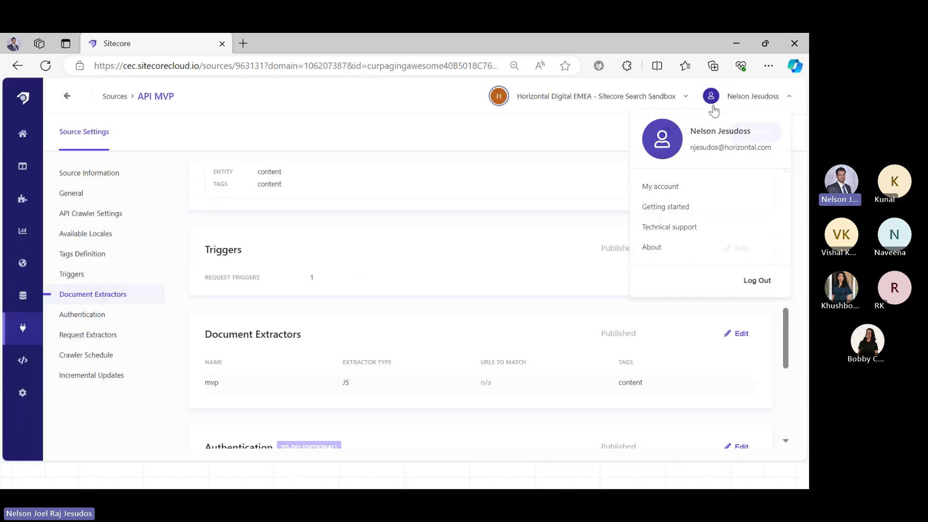
Open the content tagger of the mvp document extractor and review its whole JS extract function.
left_click(739, 334)
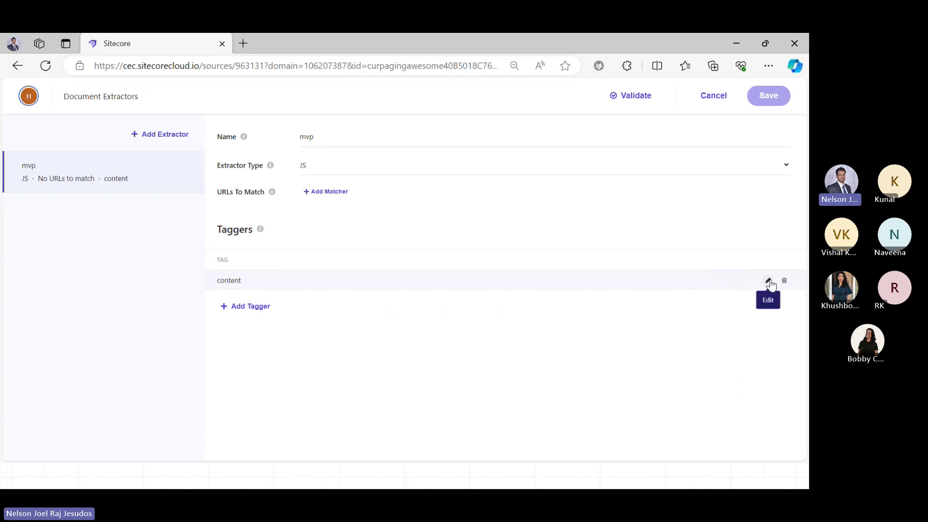
left_click(767, 281)
mouse_move(389, 319)
left_mouse_down()
mouse_move(237, 249)
mouse_move(209, 209)
left_mouse_up()
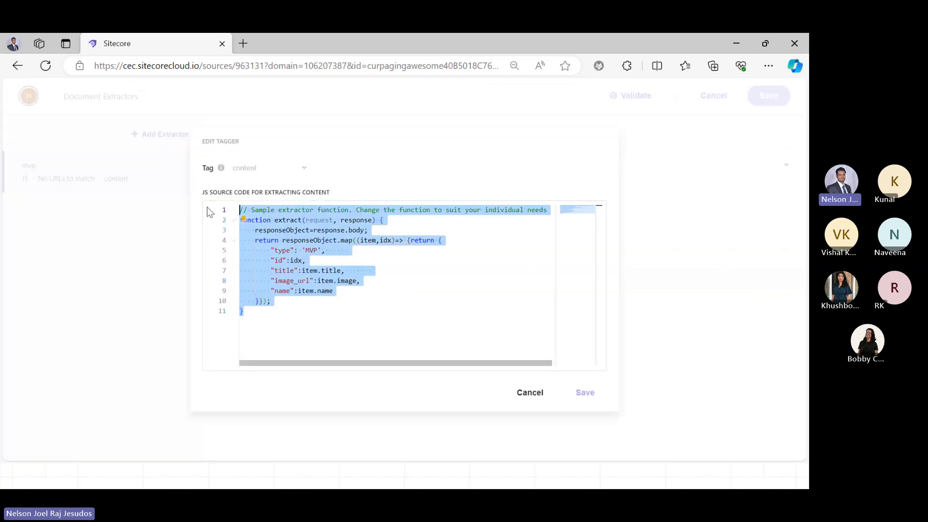
left_click(379, 352)
Examine how the extract function maps the image_url attribute to item.image.
left_click(282, 282)
double_click(282, 282)
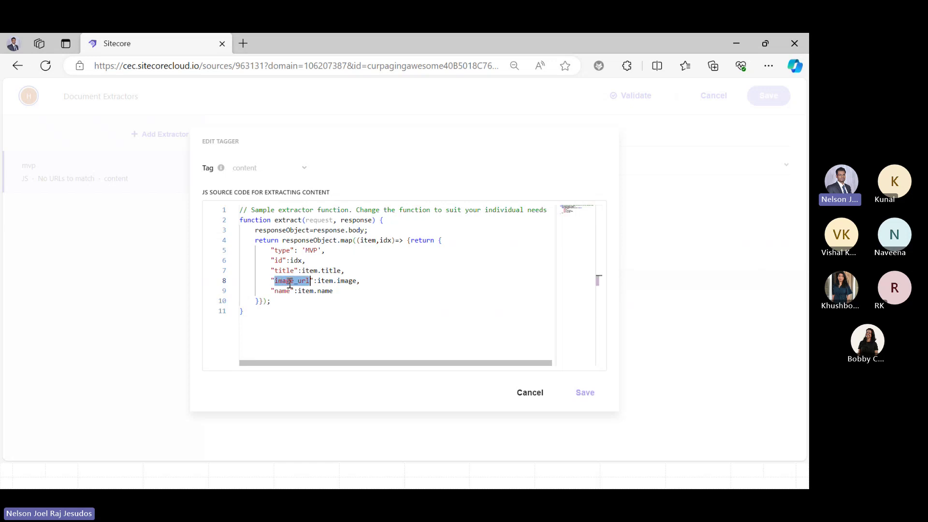
double_click(352, 281)
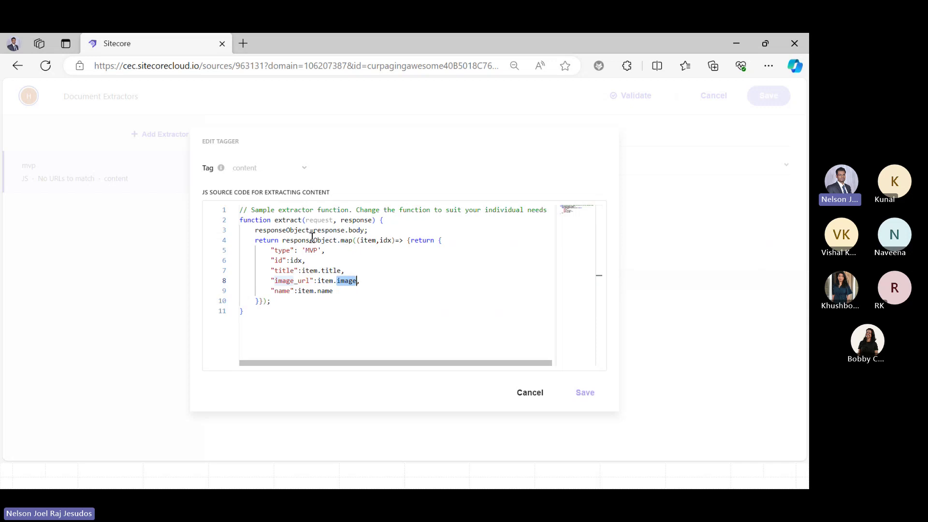
Review the responseObject.map return block and its type attribute, closing the tagger and document extractor without saving.
left_click_drag(280, 240, 441, 250)
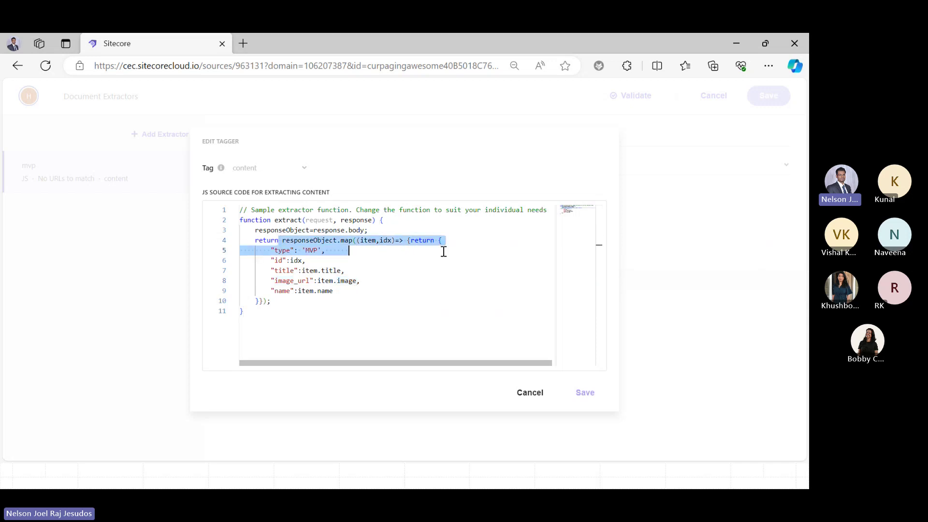
left_click(444, 251)
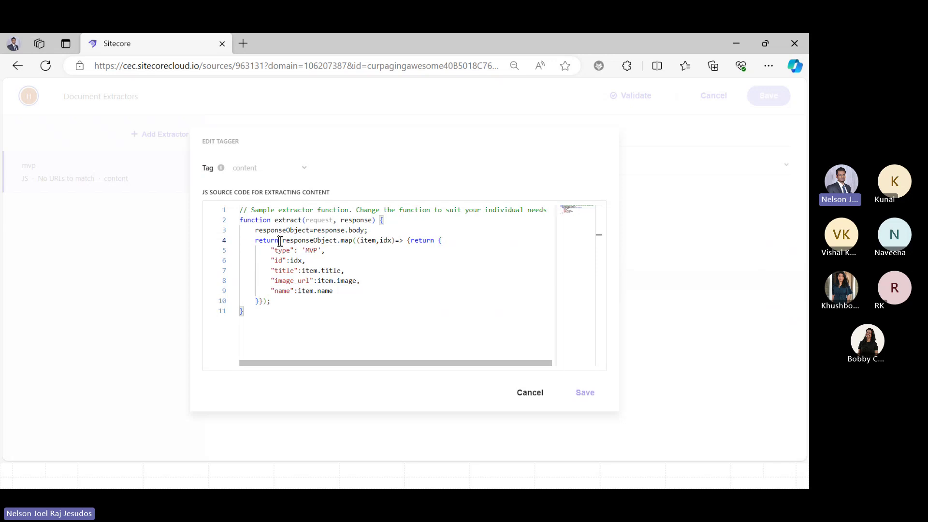
left_click_drag(279, 240, 387, 300)
left_click(388, 300)
left_click_drag(267, 252, 343, 252)
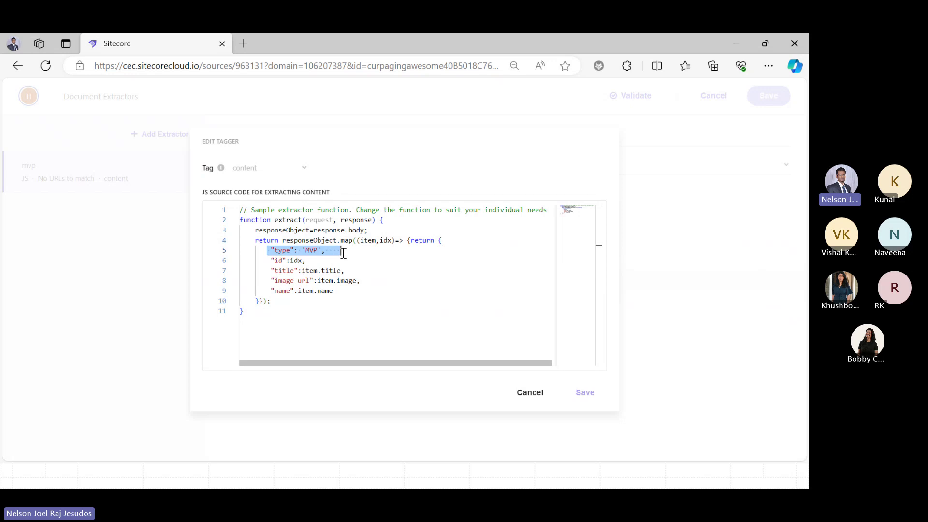
left_click_drag(311, 315, 241, 209)
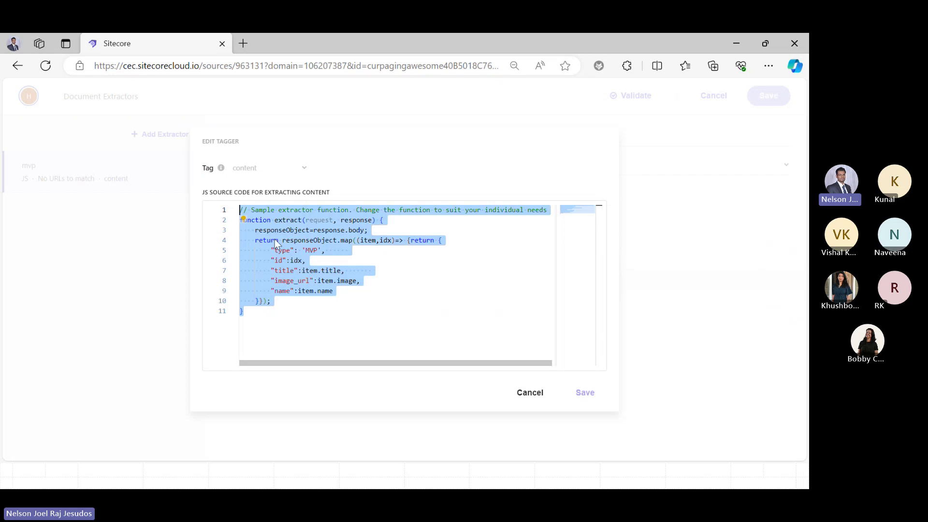
left_click(535, 399)
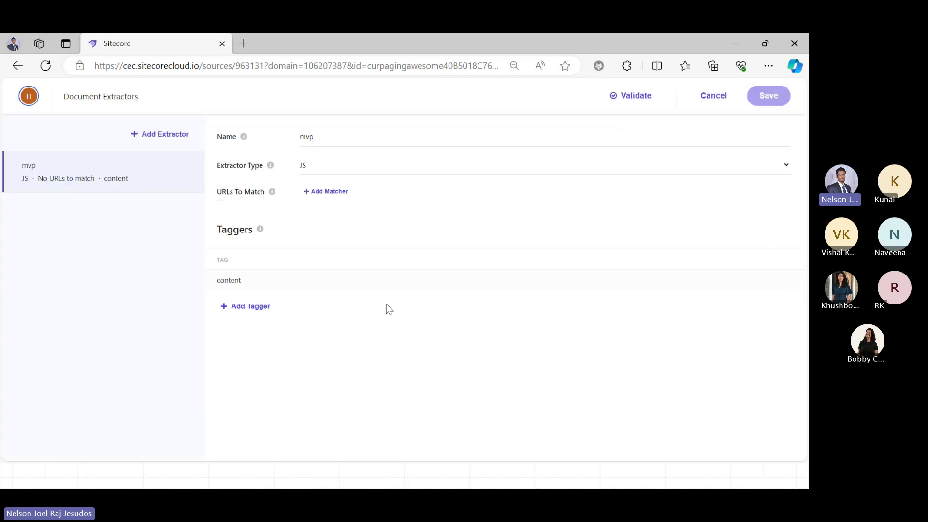
left_click(700, 97)
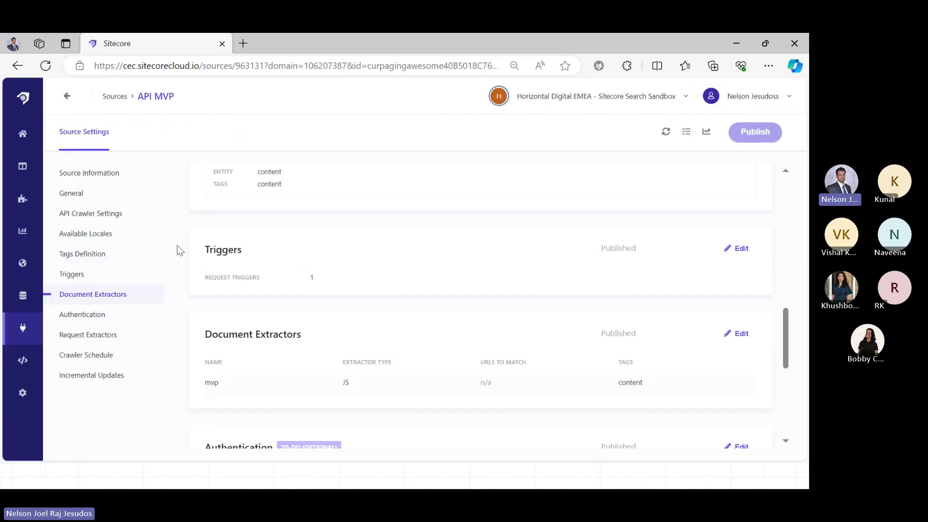
Switch to the PowerPoint slide show at the Source / Connectors slide.
key("super")
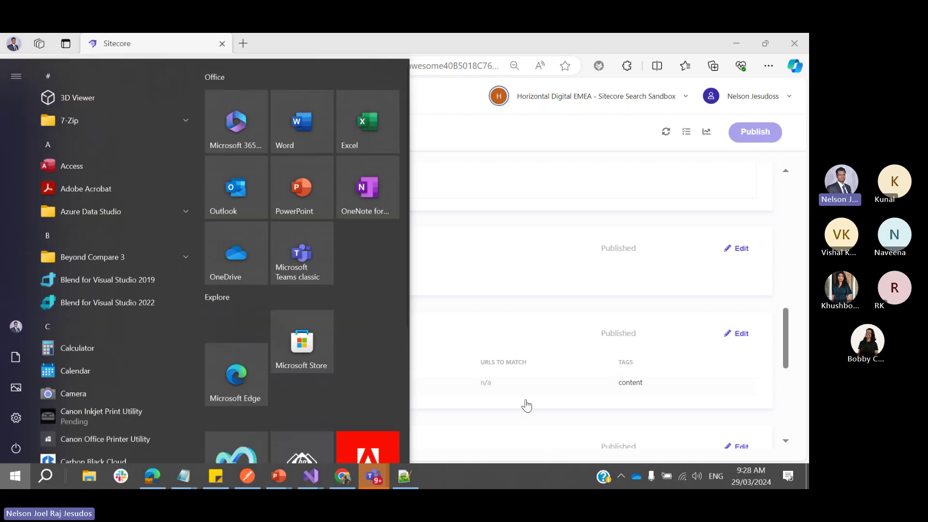
left_click(248, 476)
key("super")
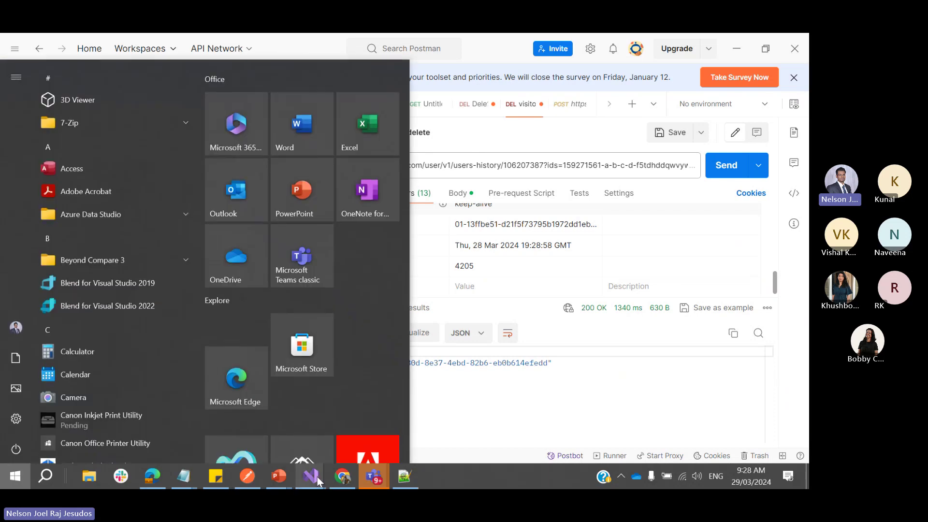
mouse_move(367, 476)
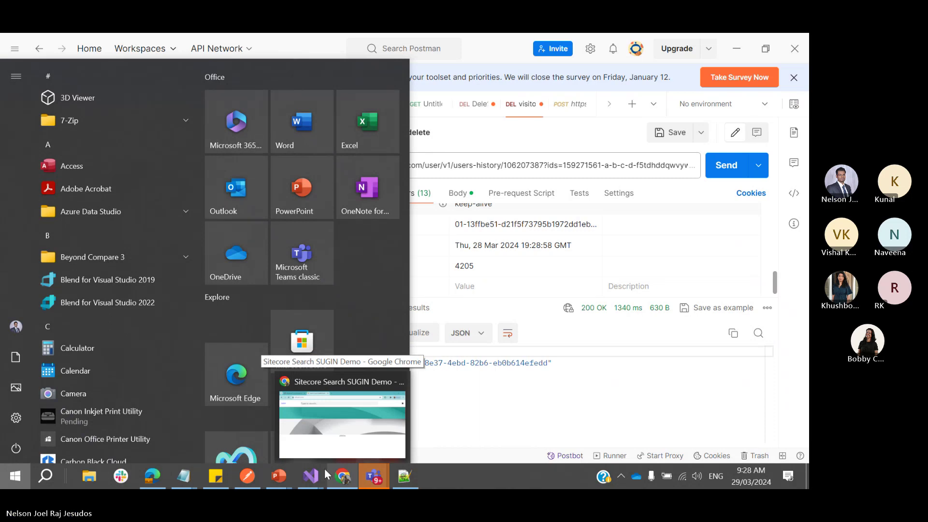
mouse_move(274, 485)
mouse_move(317, 449)
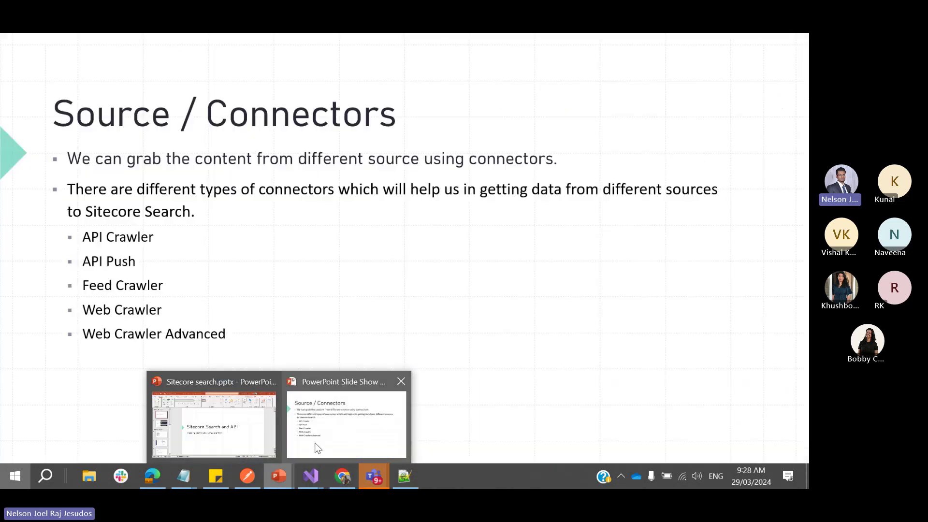
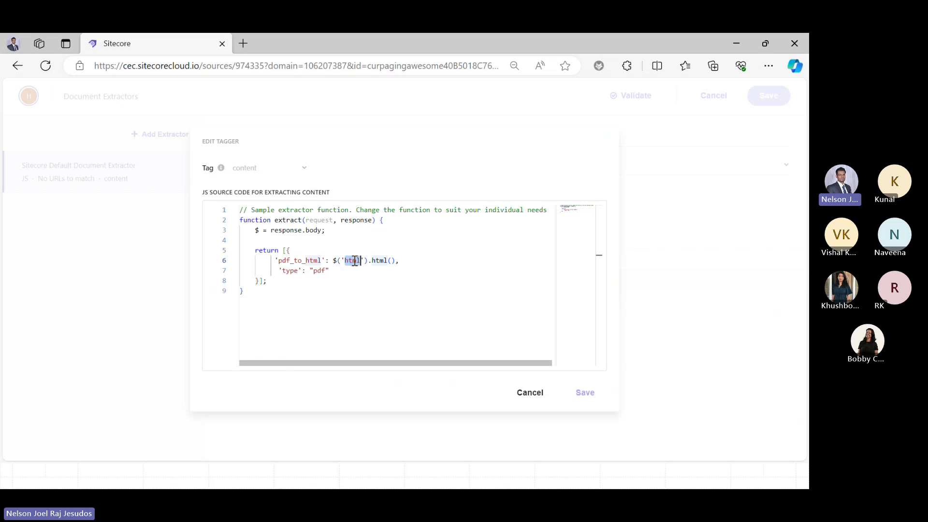
Examine the html() call and return block in the PDF Crawler to HTML tagger, leaving the document extractor without saving.
double_click(382, 261)
left_click_drag(331, 271, 247, 252)
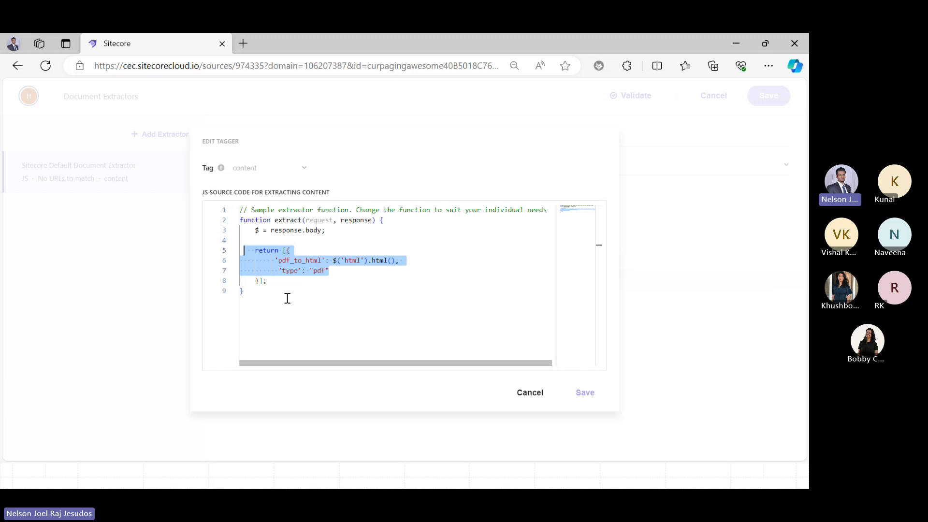
left_click(514, 394)
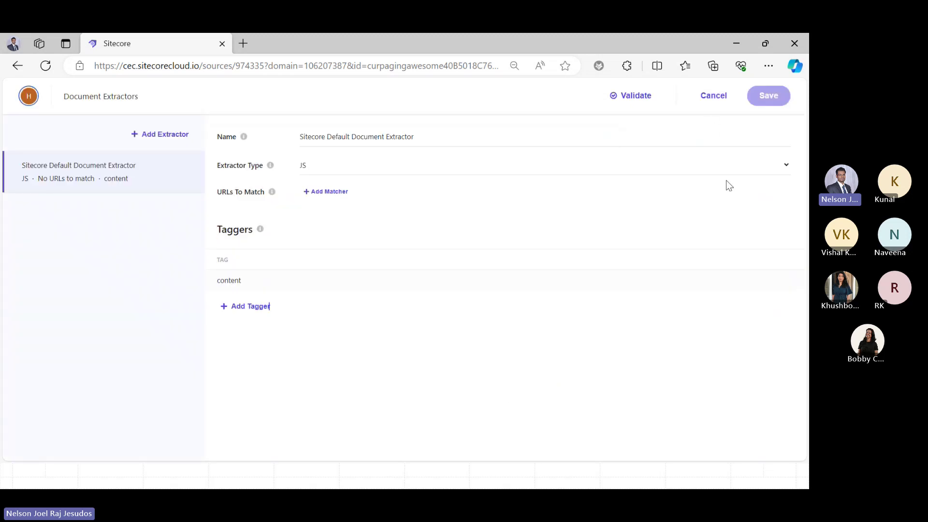
left_click(713, 99)
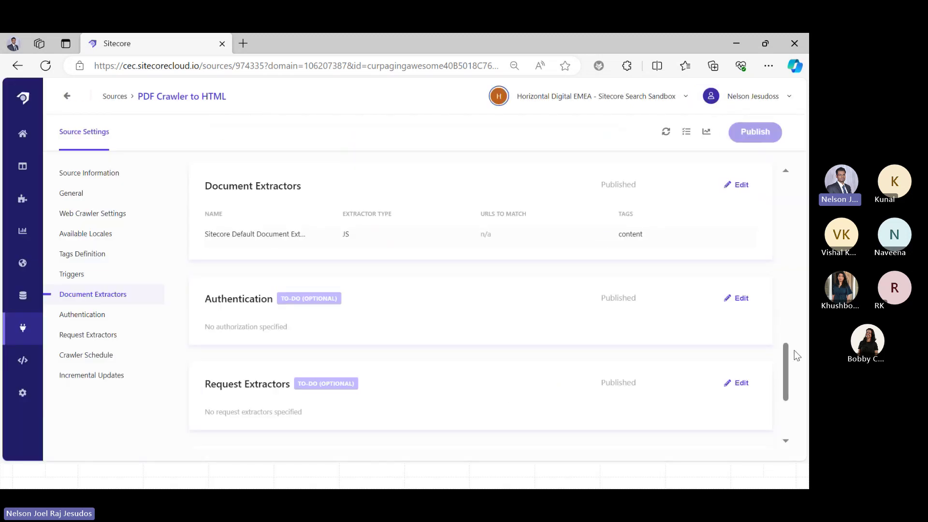
Open the PDF Crawler to HTML source's triggers and examine the request URL.
left_click_drag(787, 371, 787, 306)
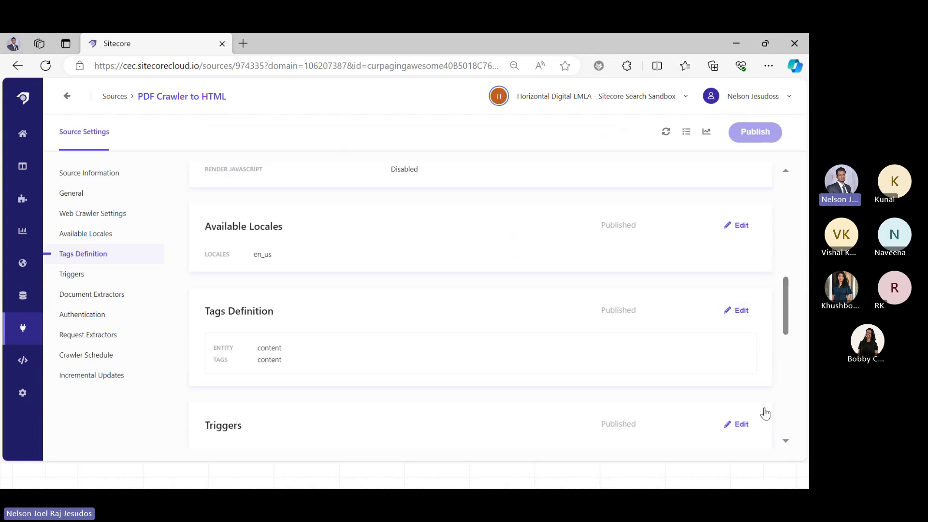
left_click(747, 429)
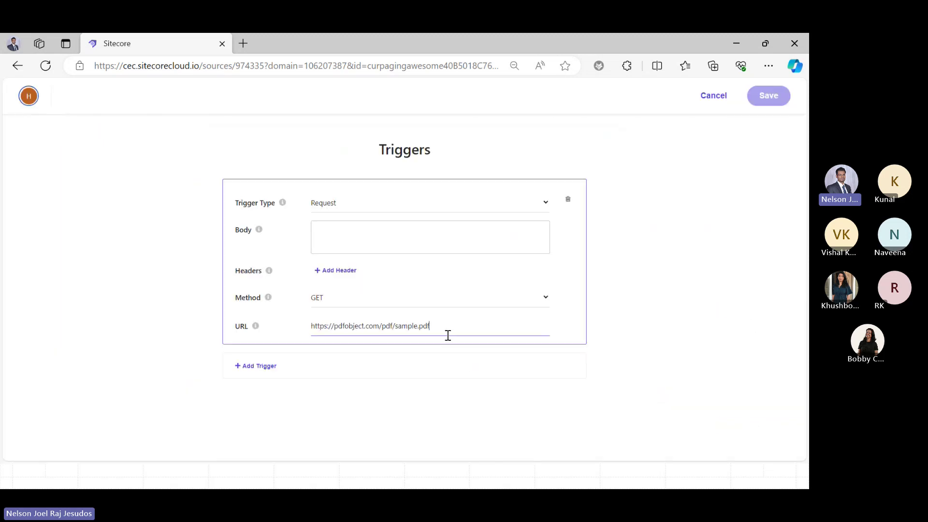
left_click_drag(447, 334, 280, 338)
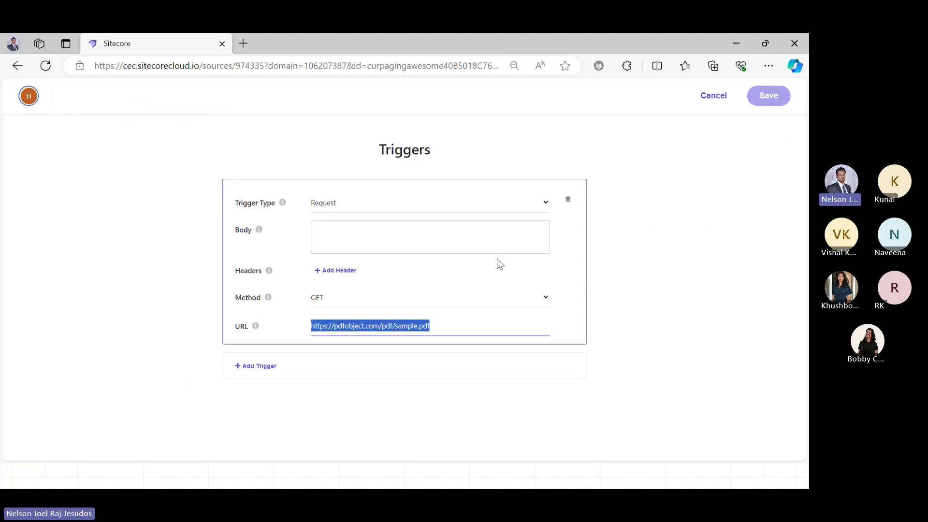
Close the triggers editor without saving and open the list of widgets.
left_click(714, 95)
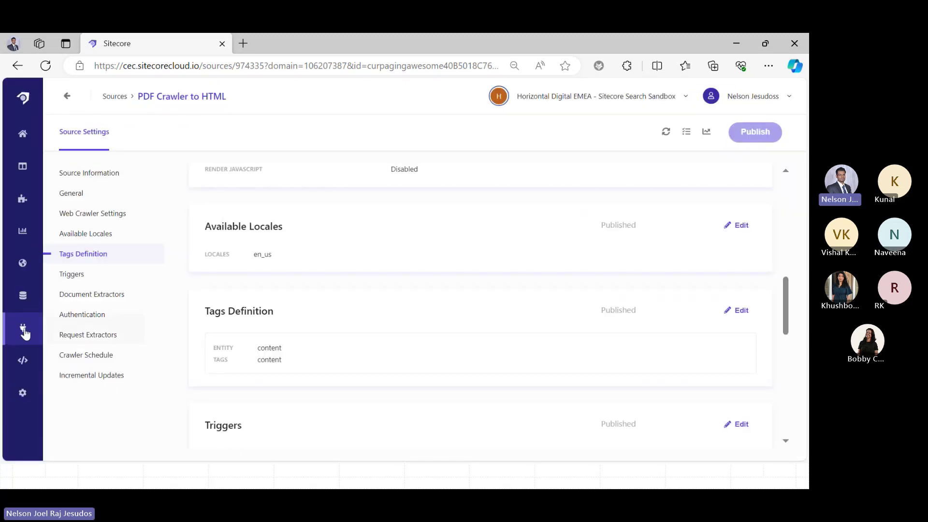
left_click(23, 169)
left_click(25, 209)
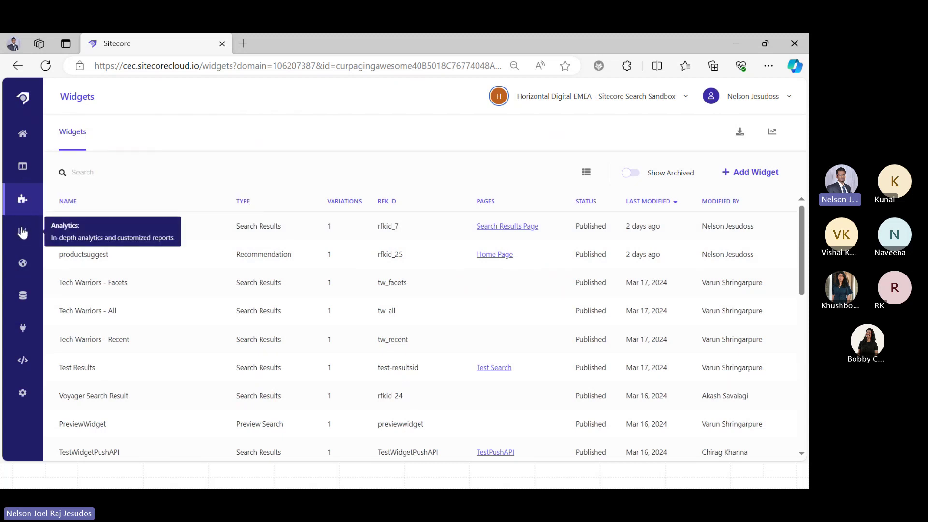
Open the Textual Relevance settings of the Global Widget in Global Resources.
left_click(25, 264)
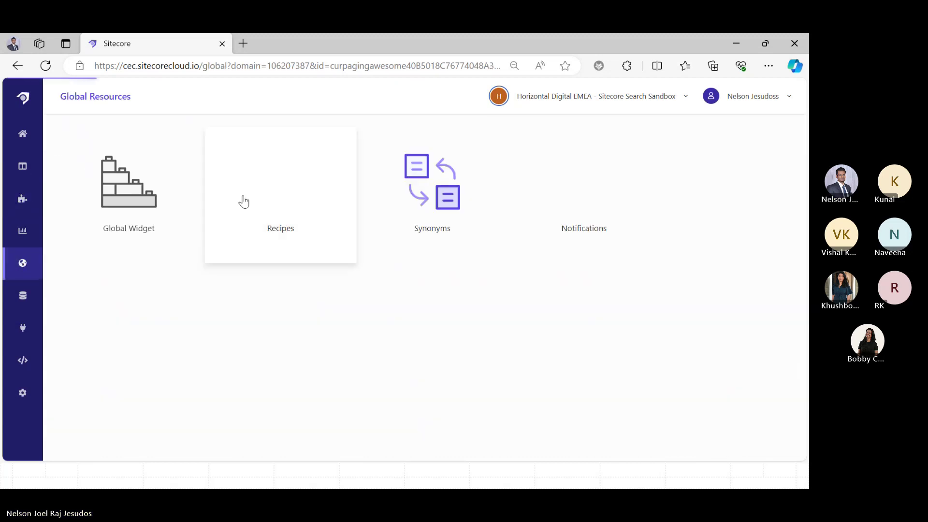
left_click(144, 193)
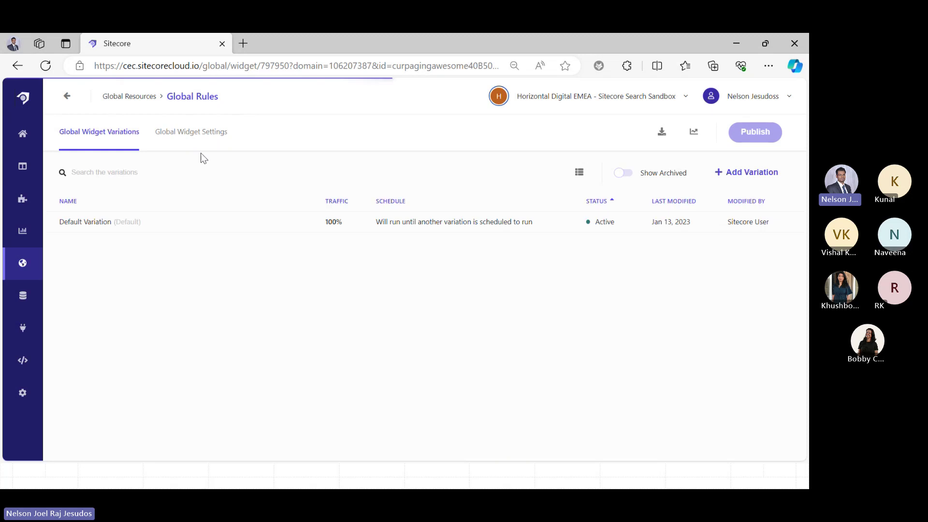
left_click(197, 135)
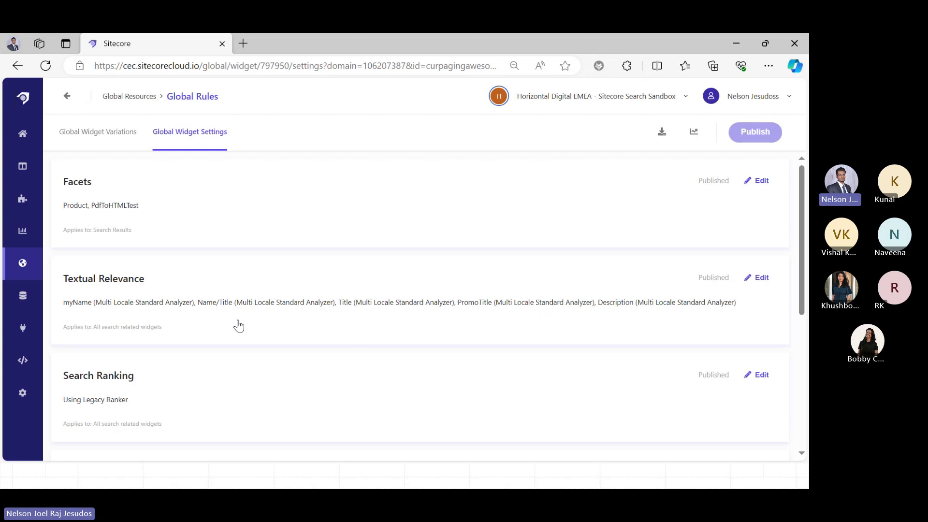
left_click(239, 326)
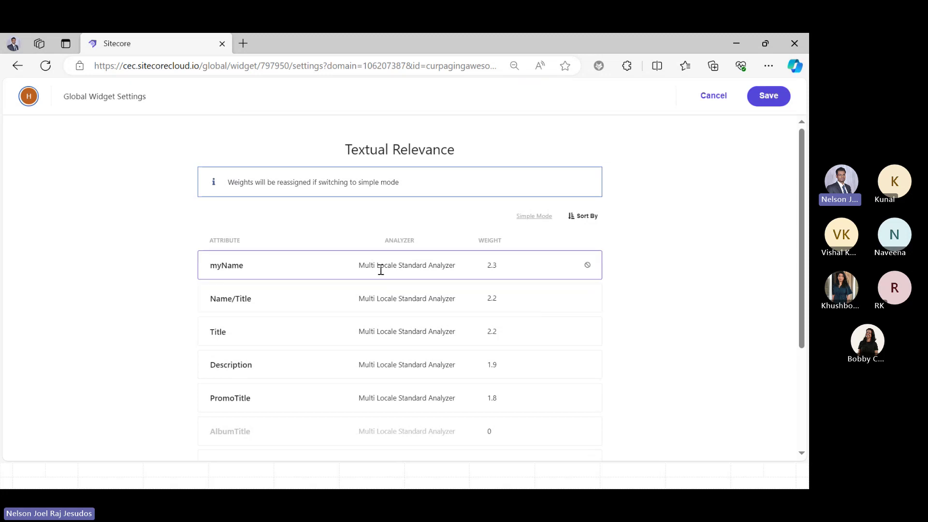
Exclude and re-include the myName attribute in Textual Relevance, review the attribute weights, and leave without saving.
left_click_drag(345, 150, 475, 155)
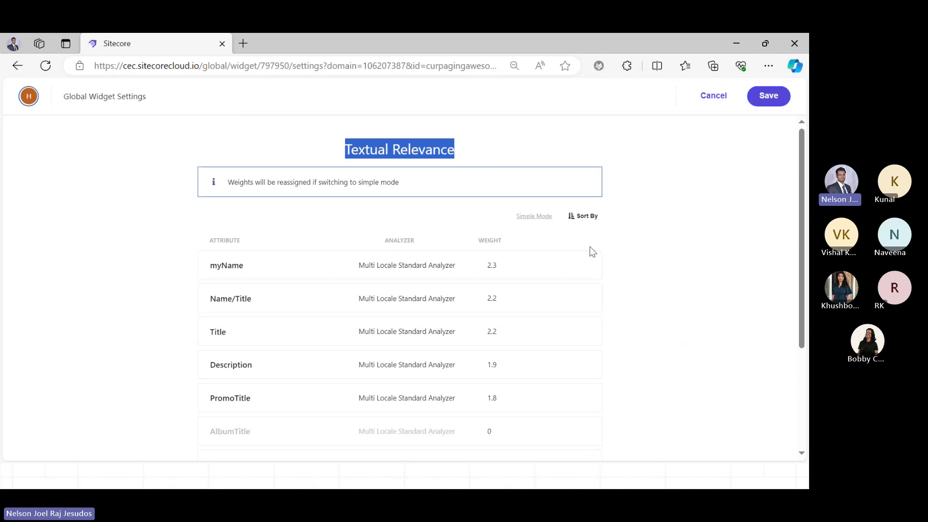
left_click(587, 266)
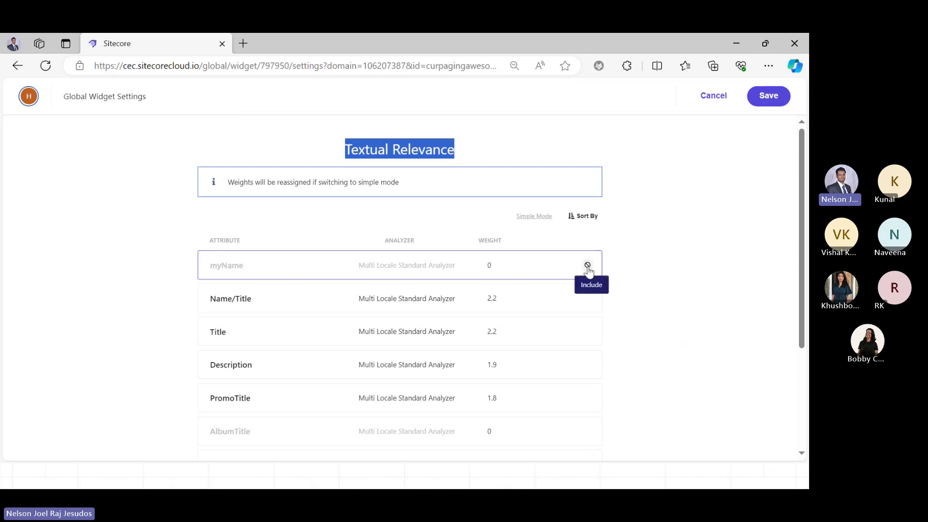
left_click(588, 266)
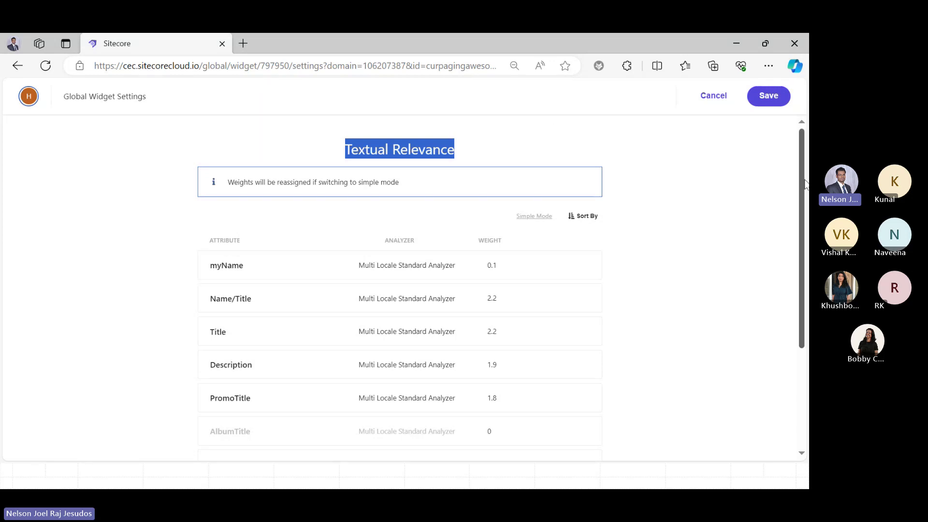
left_click_drag(804, 181, 807, 315)
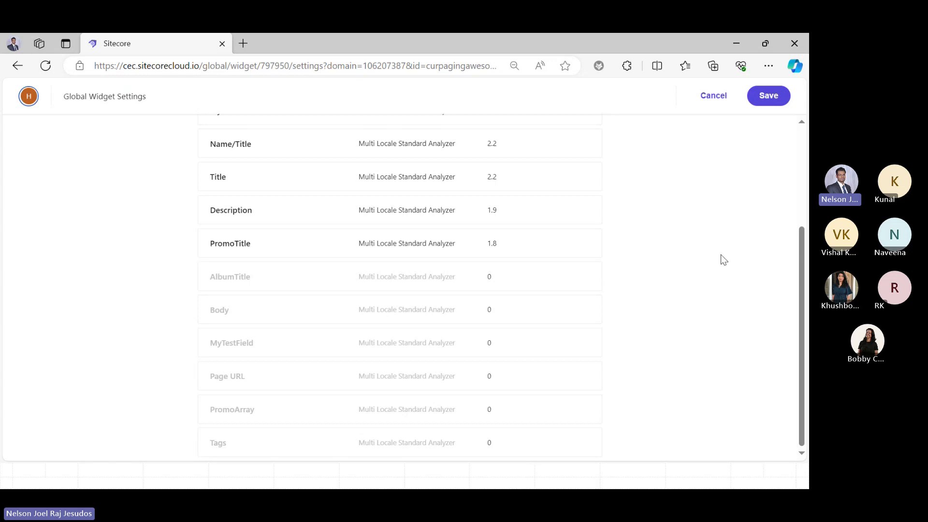
scroll(805, 269, "up", 3)
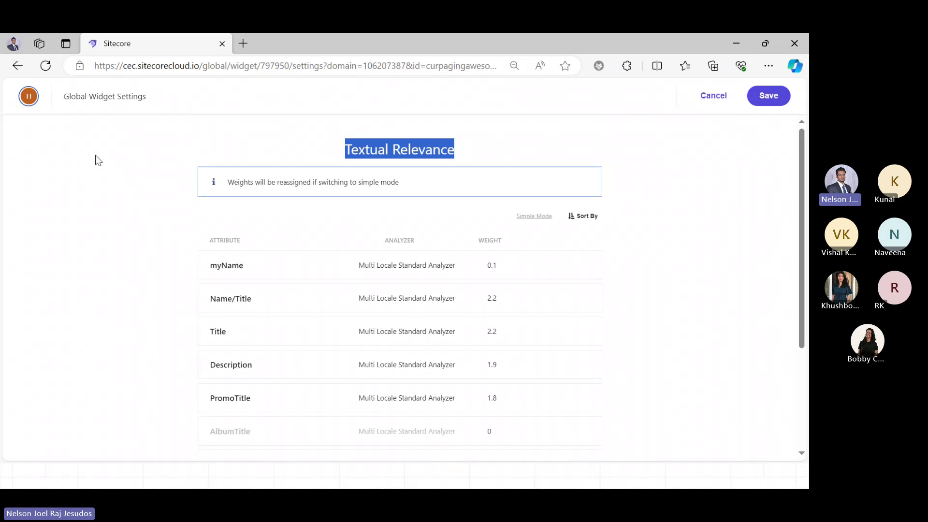
left_click(712, 97)
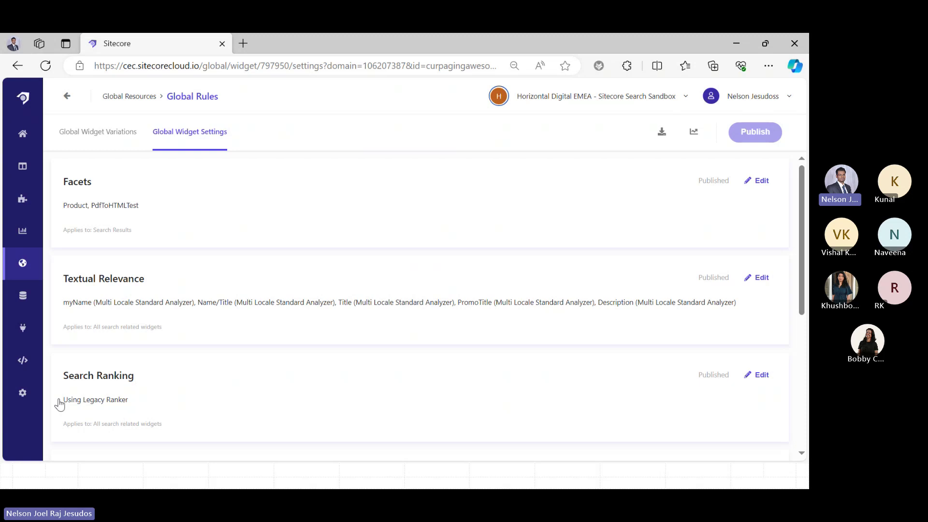
Review the API key scopes in Developer Resources and look at the pages selectable in the API Explorer.
left_click(21, 361)
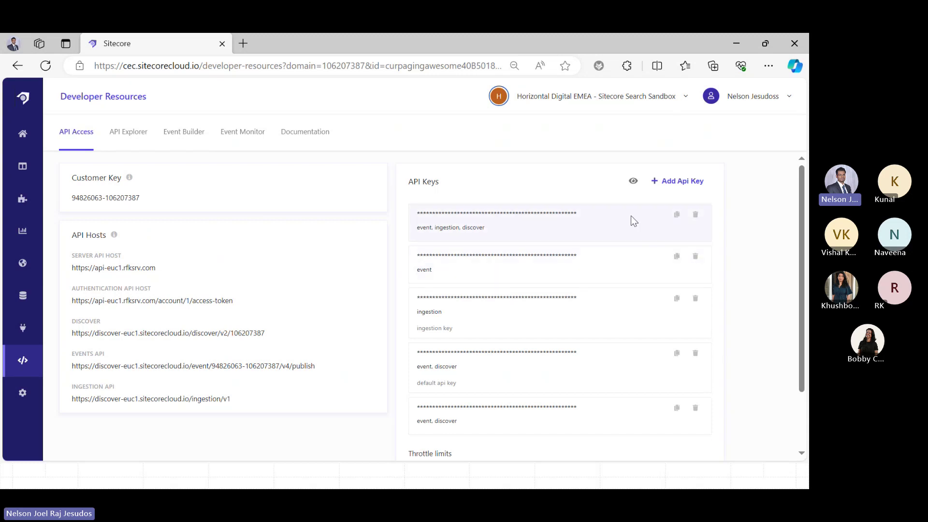
double_click(440, 228)
left_click(136, 137)
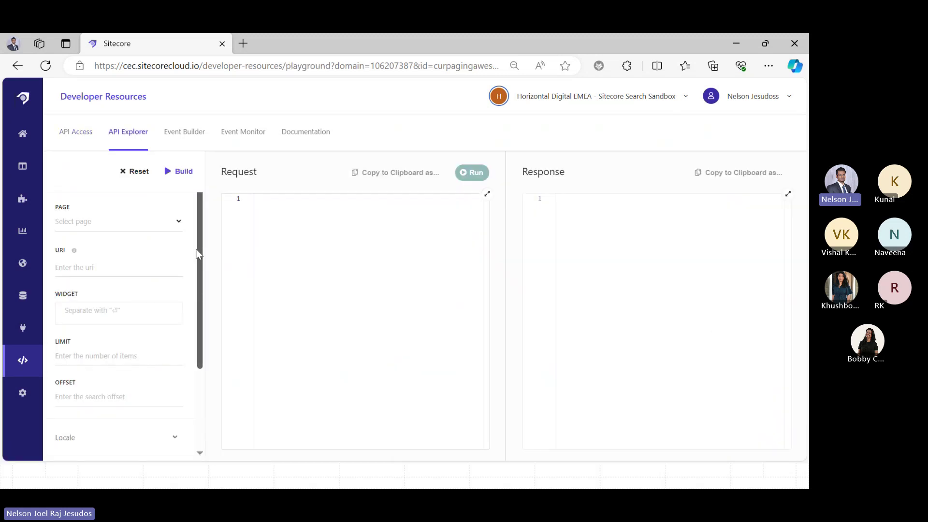
mouse_move(198, 254)
left_mouse_down()
mouse_move(201, 311)
mouse_move(198, 249)
left_mouse_up()
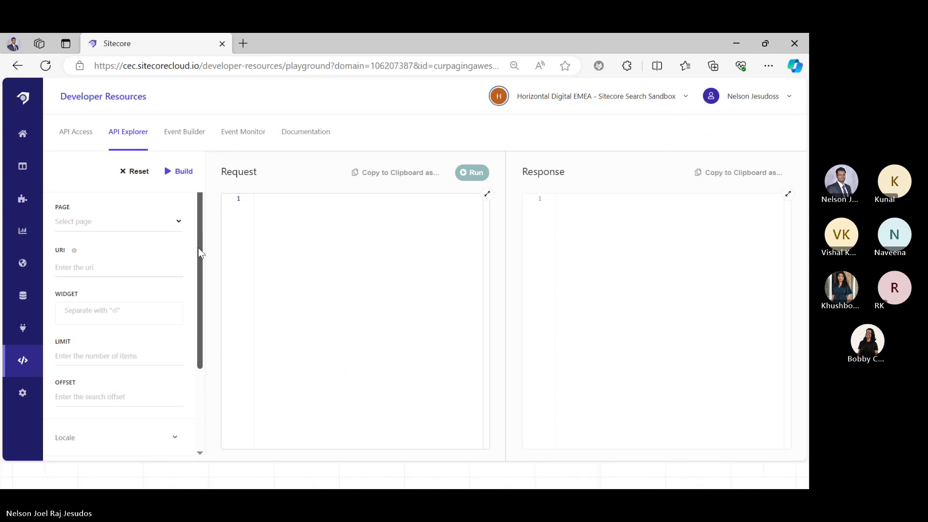
left_click(151, 227)
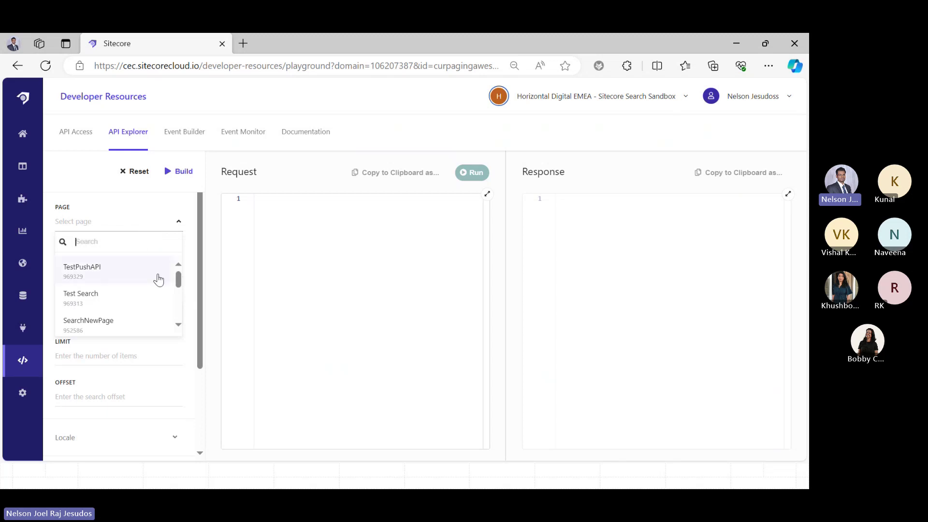
View the list of pages and the page types offered for a new page, cancelling the creation.
left_click(22, 165)
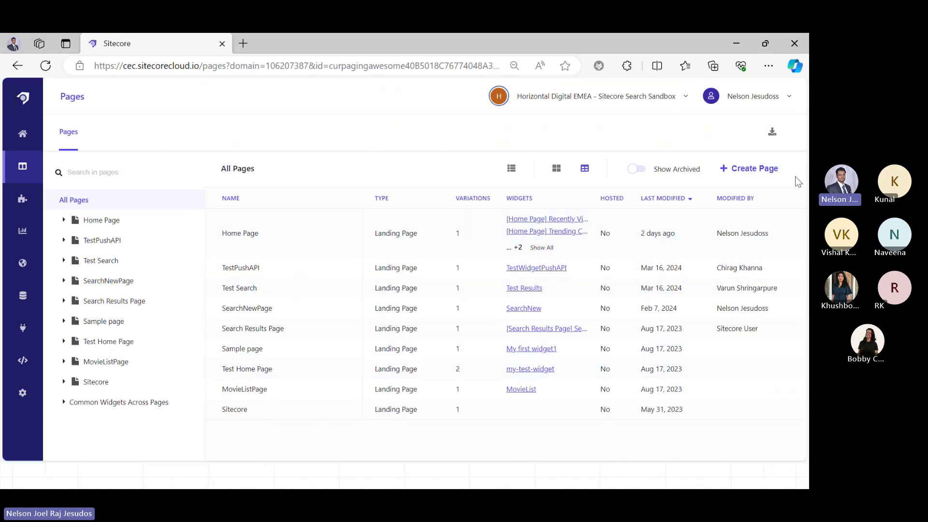
left_click(752, 178)
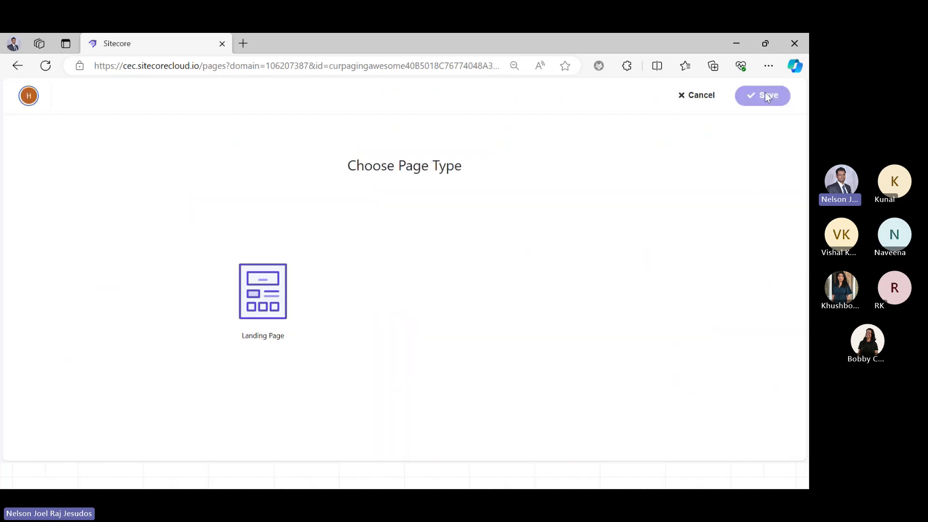
left_click(692, 96)
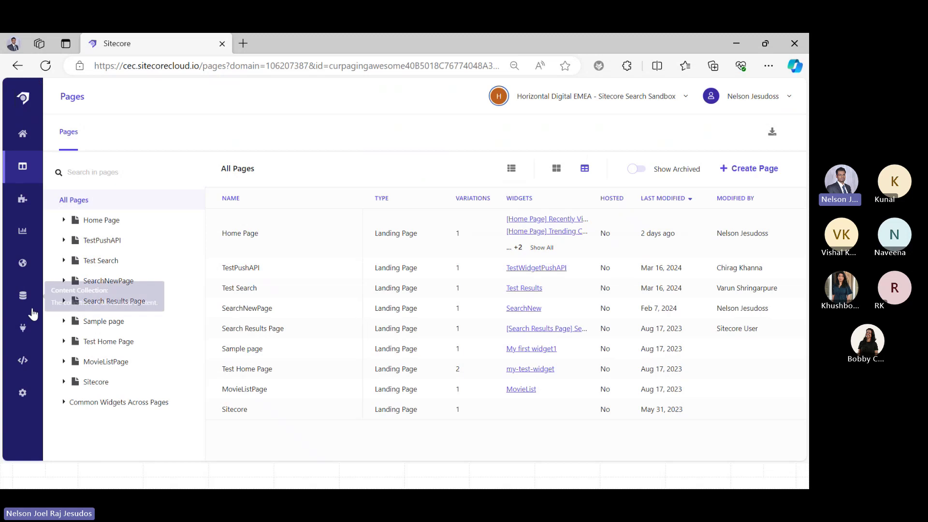
Return to the API Explorer and review the request parameters, from page and limit through locale, query, facet and sort.
left_click(19, 366)
left_click(128, 138)
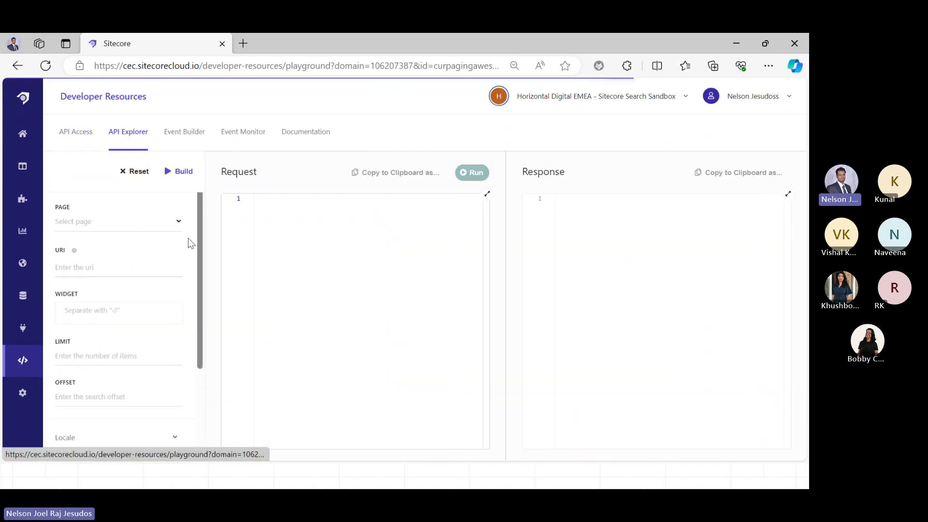
left_click_drag(198, 232, 202, 362)
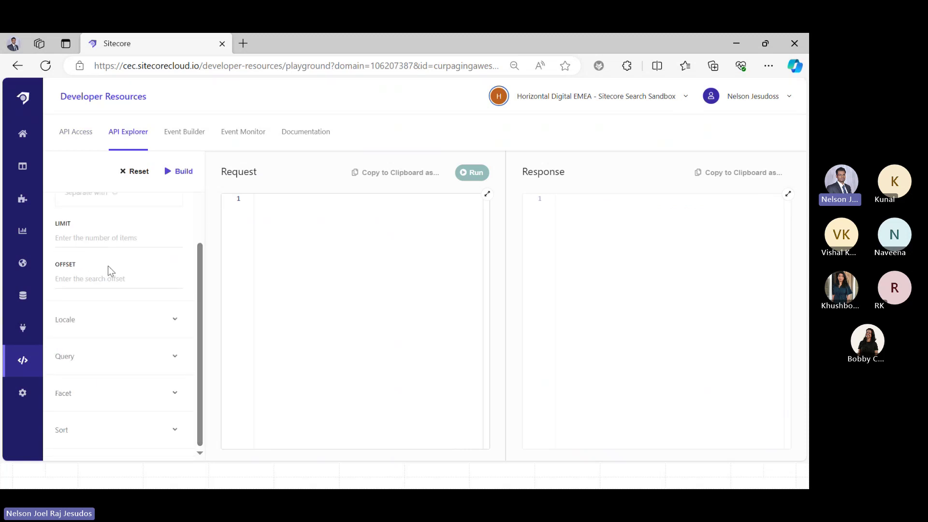
left_click(96, 243)
left_click_drag(201, 286, 194, 214)
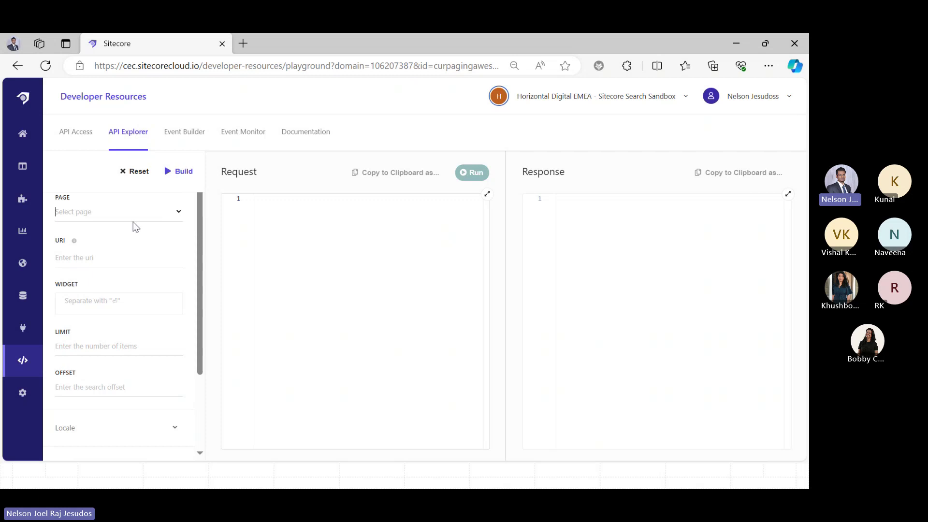
Select the TestPushAPI page in the API Explorer and build its search request.
left_click(179, 214)
left_click(180, 217)
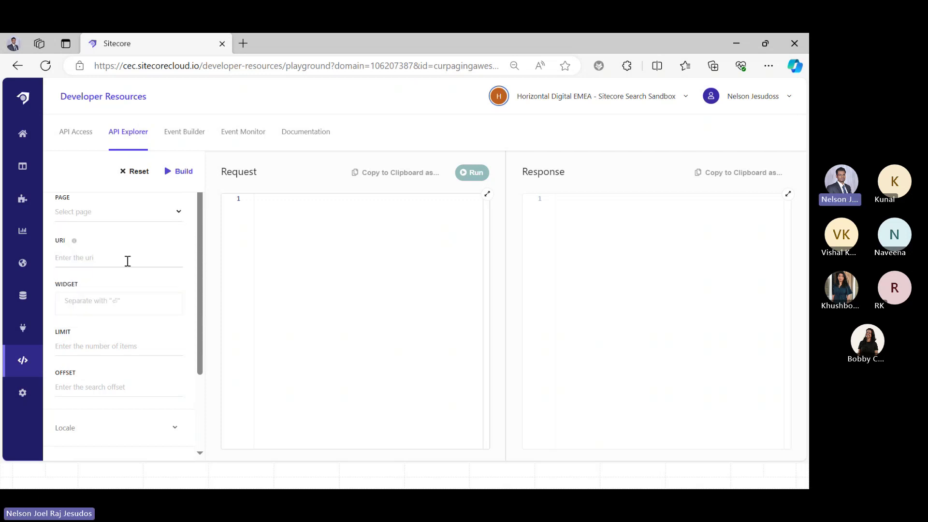
left_click(180, 212)
left_click(89, 273)
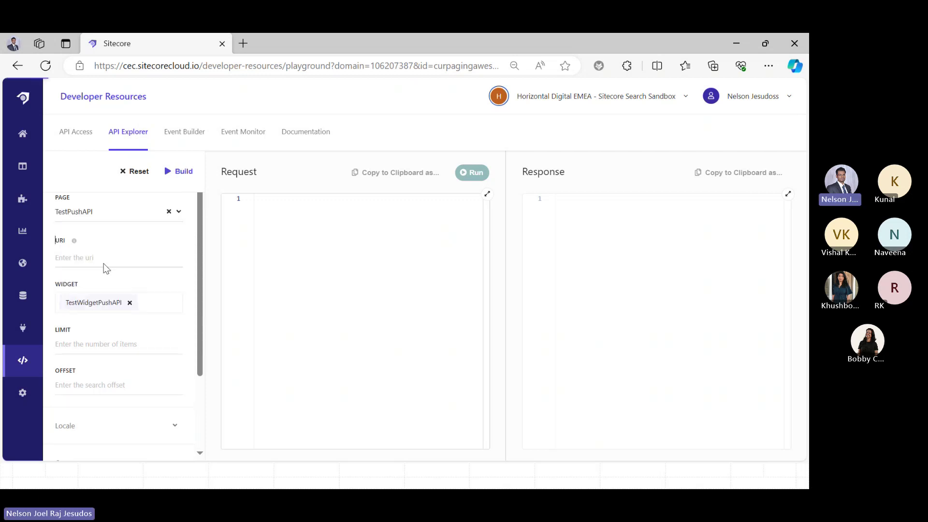
left_click(191, 179)
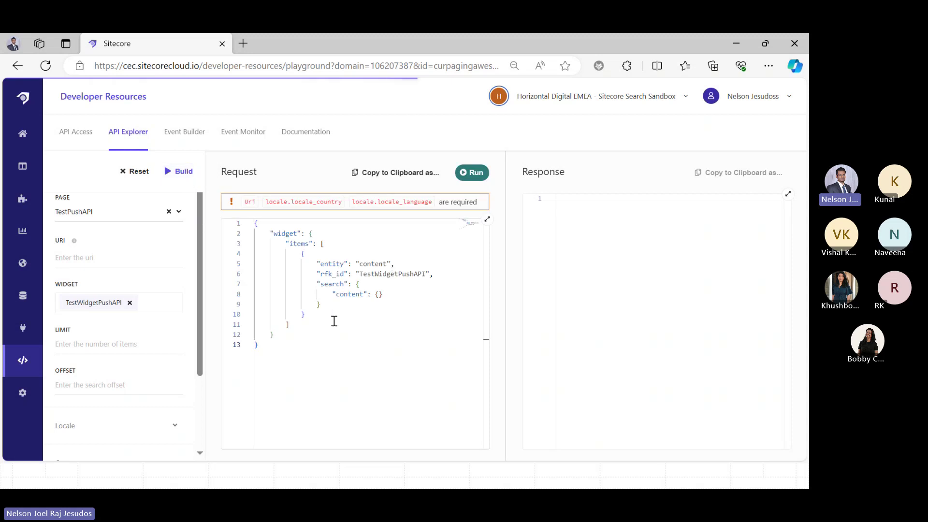
left_click_drag(198, 282, 208, 365)
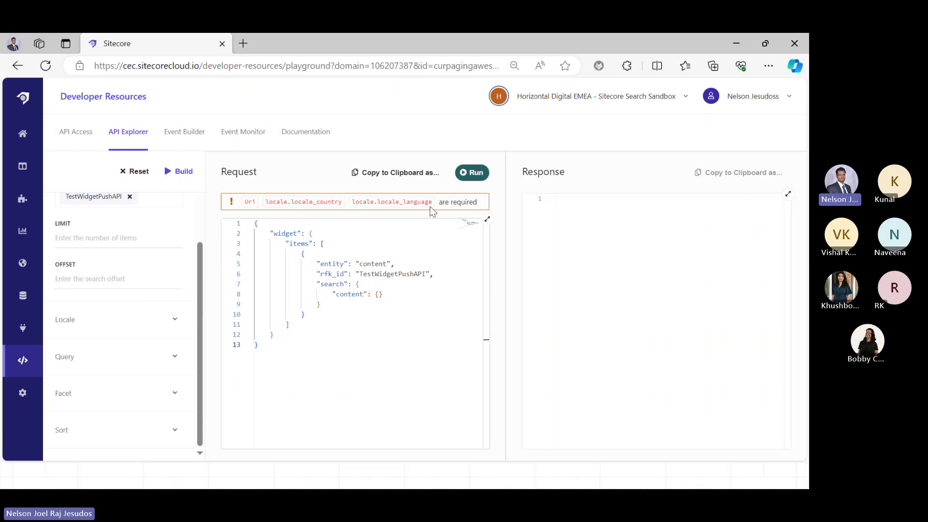
Switch to Postman and open the Create request in the Sitecore Search collection.
key("super")
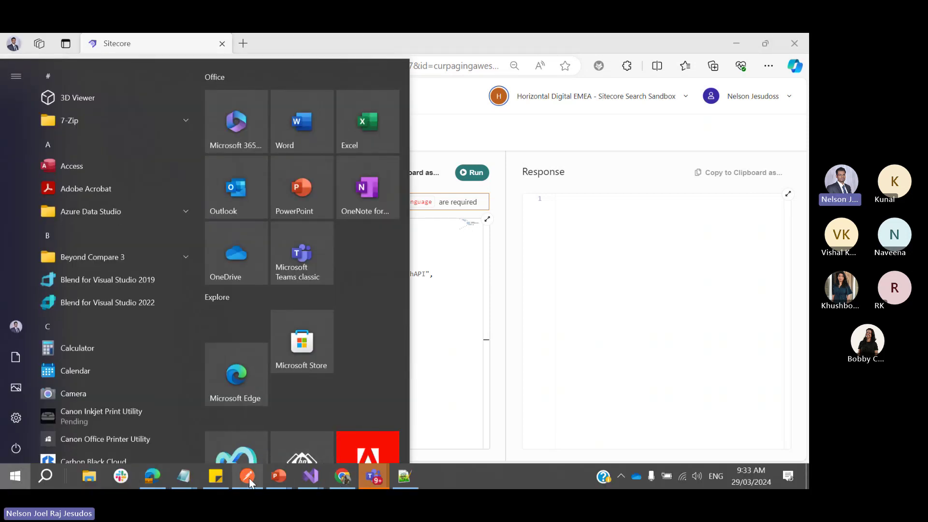
left_click(248, 478)
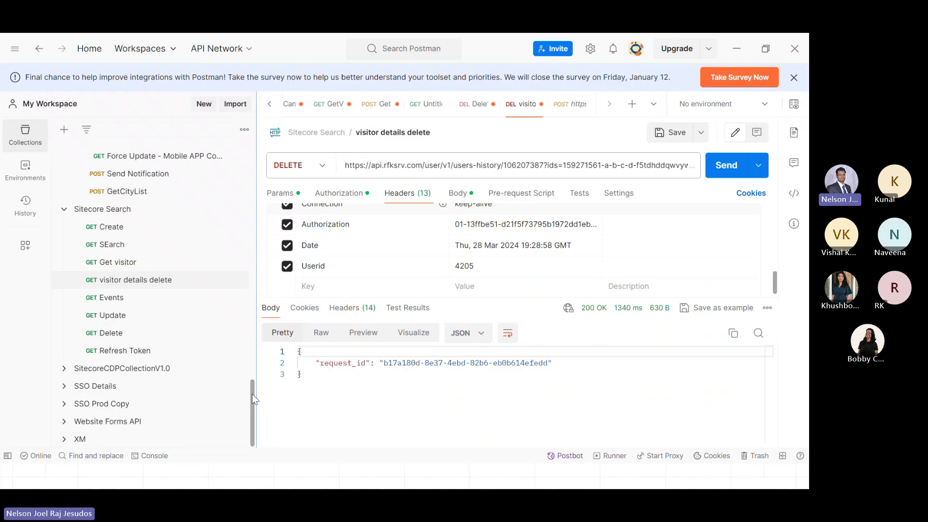
left_click_drag(251, 393, 255, 387)
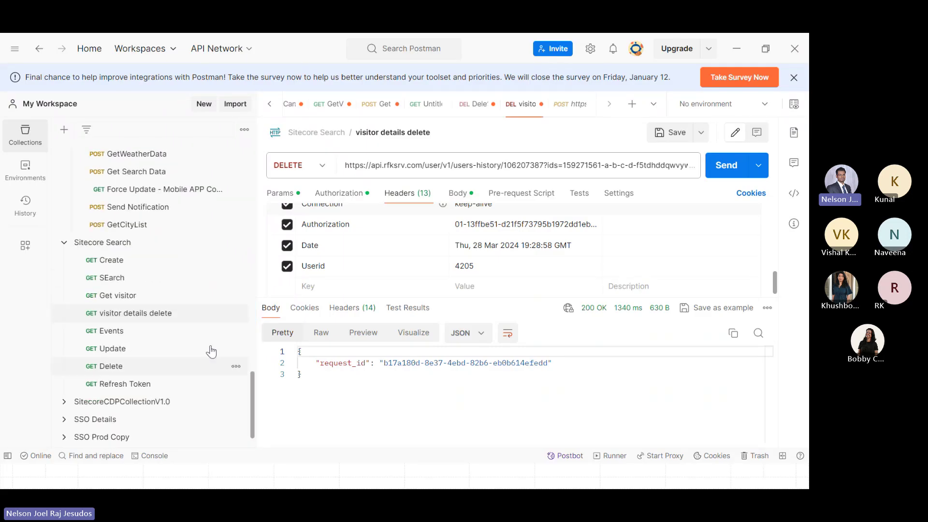
left_click(116, 268)
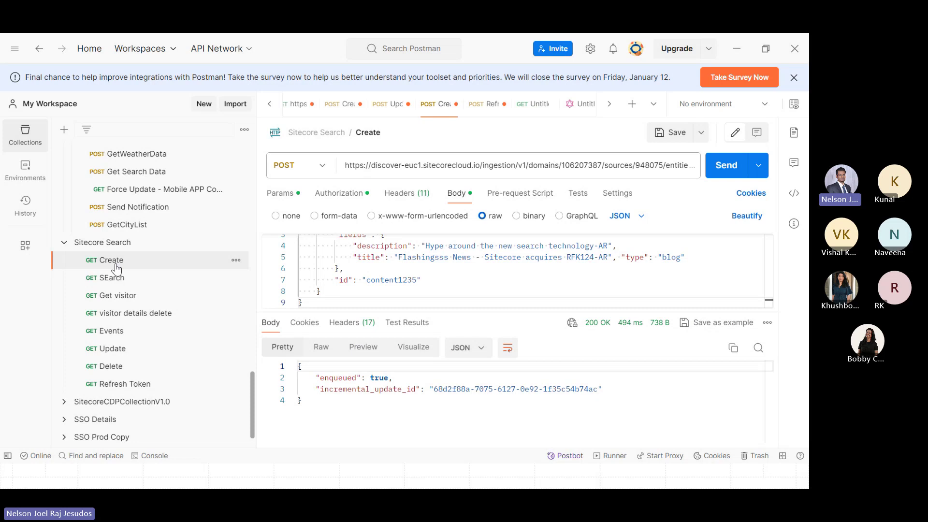
Examine the Create request's URL, covering the ingestion endpoint, domain ID, source ID and content entity.
left_click(414, 170)
left_click(425, 288)
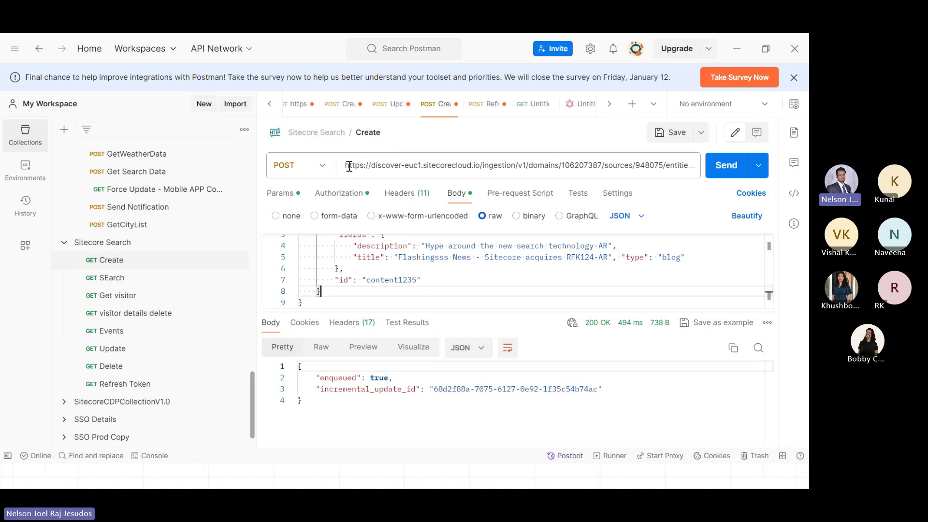
left_click_drag(349, 165, 492, 176)
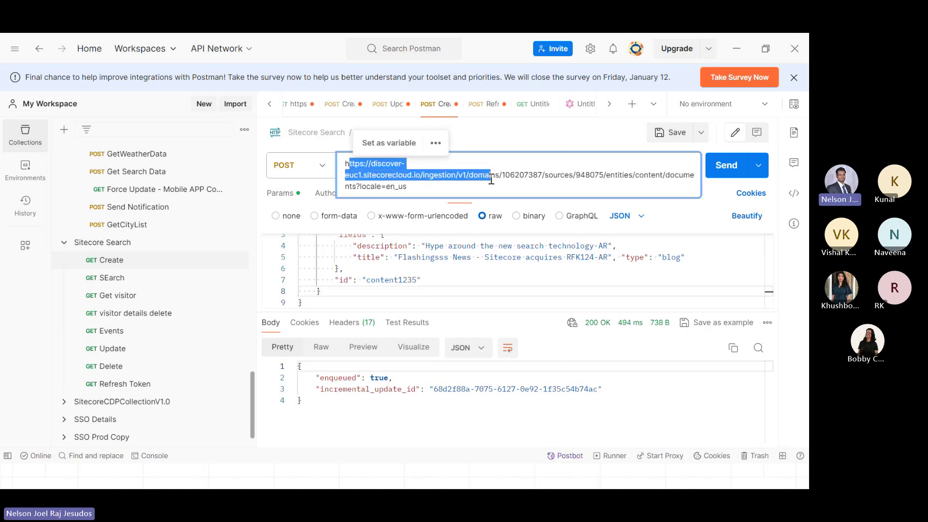
left_click(468, 185)
double_click(439, 175)
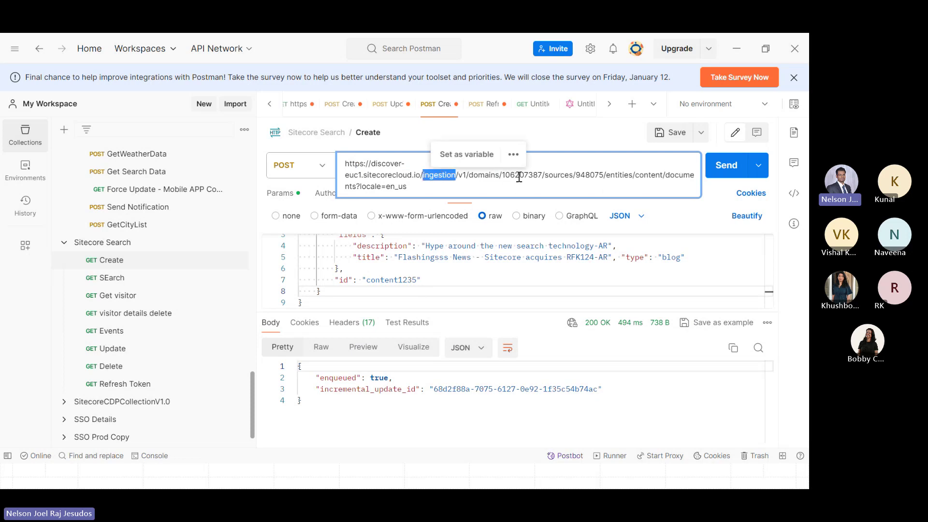
double_click(520, 175)
double_click(587, 175)
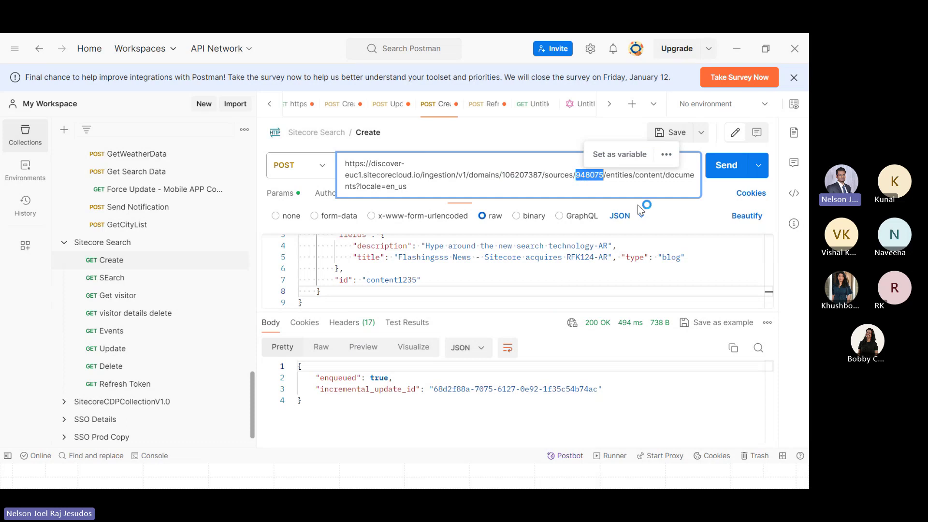
left_click(651, 196)
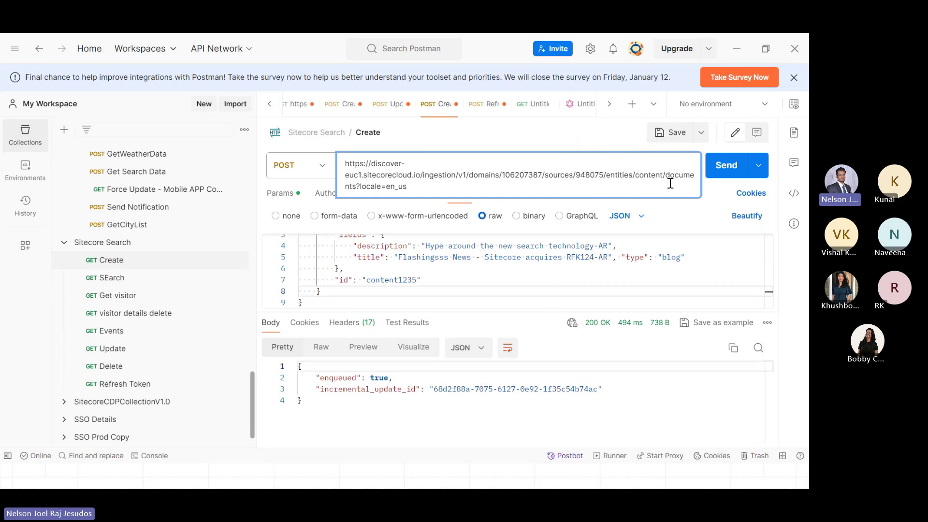
Examine the Create request's JSON body, covering the document's description, title, type and id fields.
left_click(674, 280)
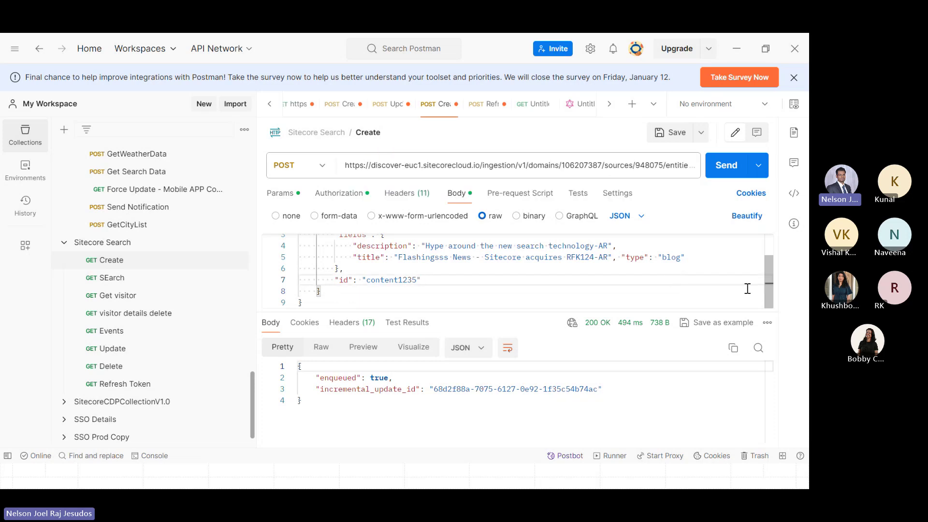
left_click_drag(766, 280, 766, 260)
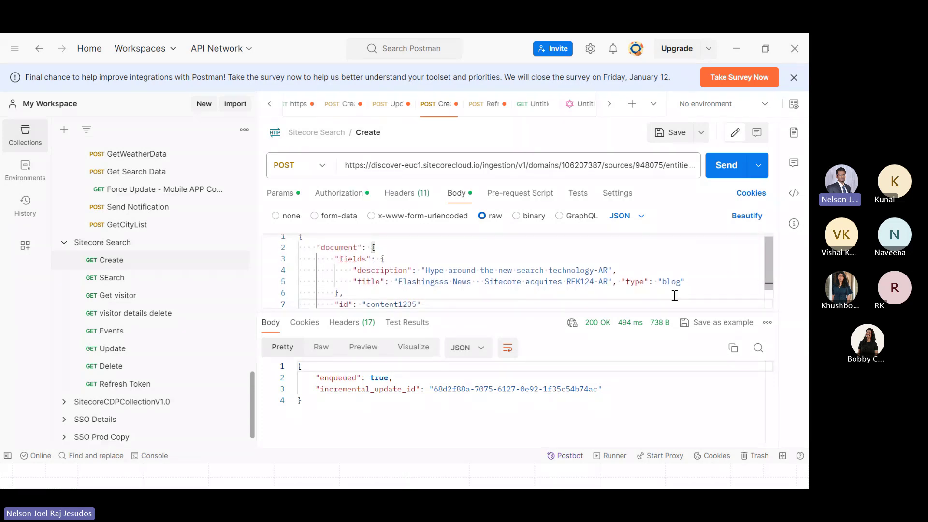
left_click_drag(571, 313, 573, 414)
left_click(425, 342)
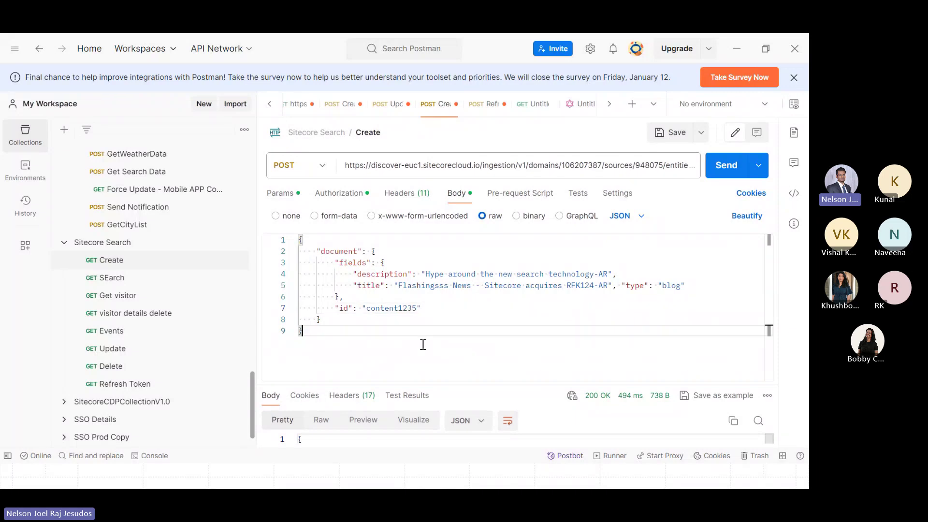
left_click_drag(325, 307, 452, 310)
left_click(529, 293)
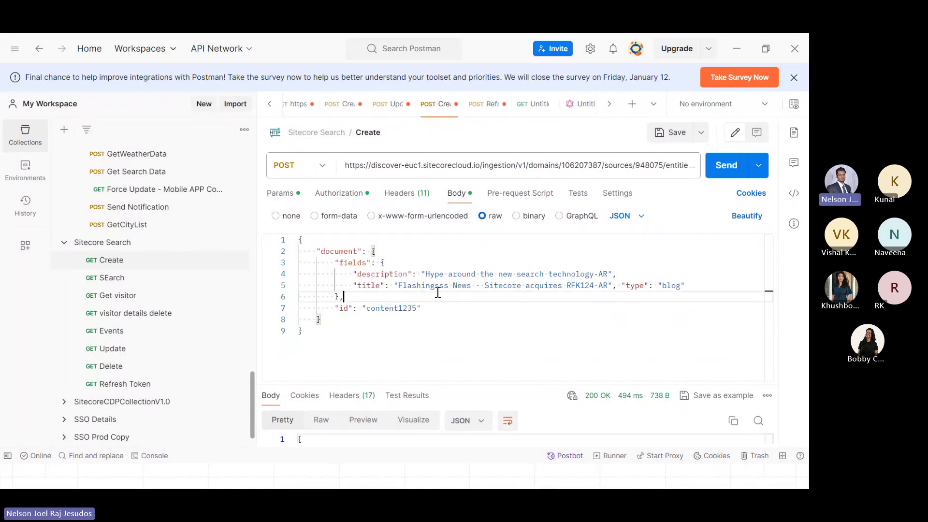
left_click_drag(348, 273, 617, 299)
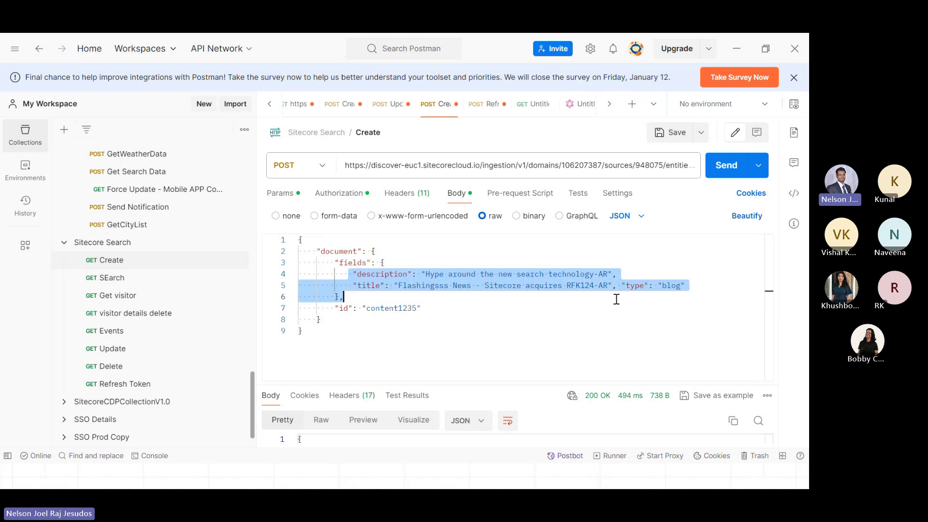
double_click(368, 284)
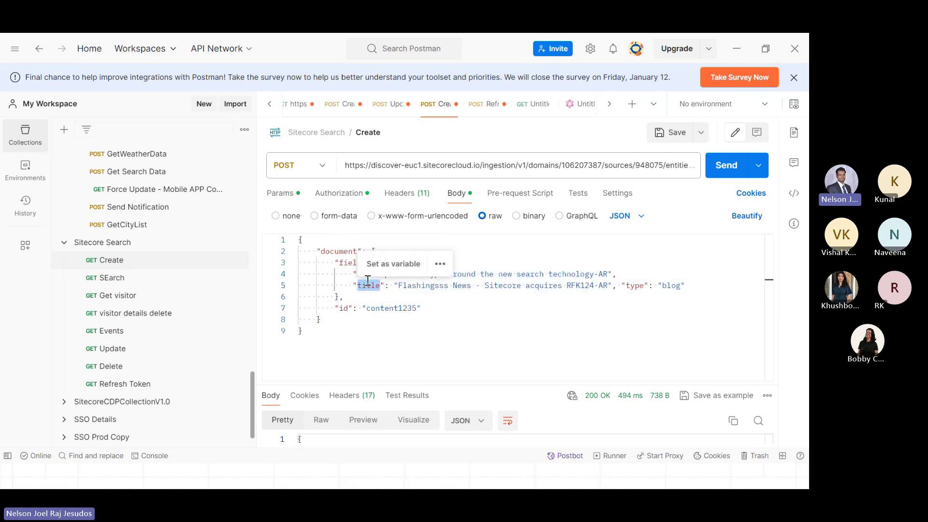
Try to send the Create request with document id content1235 and read its response.
left_click(724, 168)
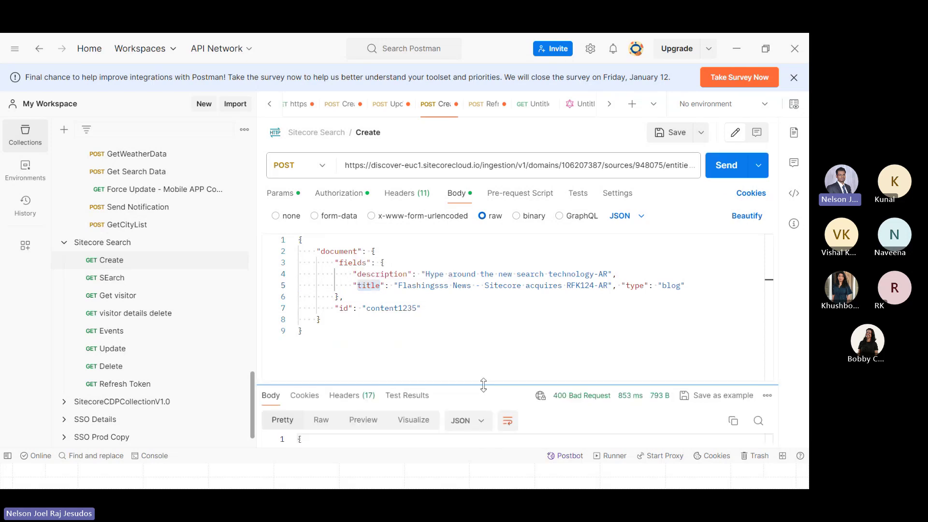
left_click_drag(478, 386, 468, 263)
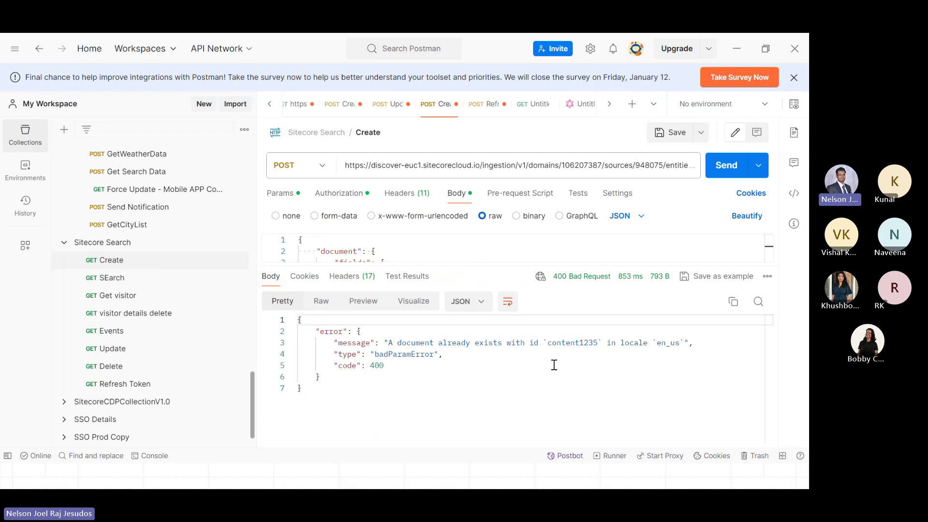
left_click(589, 349)
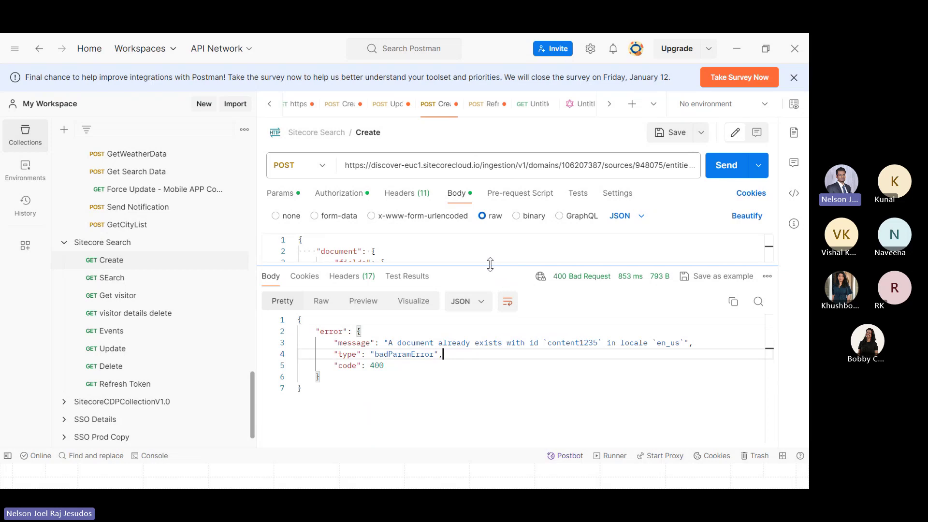
Set the document id in the Create request's body to content12357, send the request and view the response.
left_click_drag(490, 266, 435, 352)
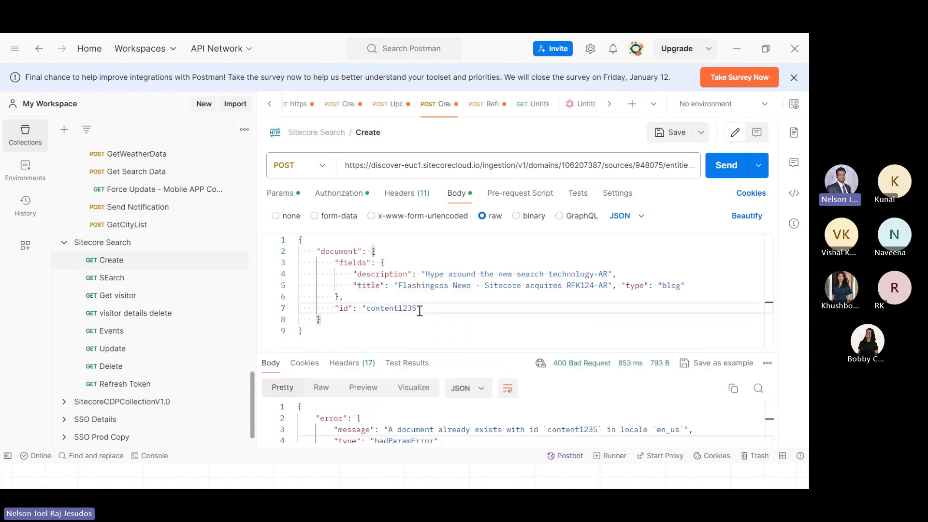
double_click(416, 309)
left_click(419, 309)
type("7")
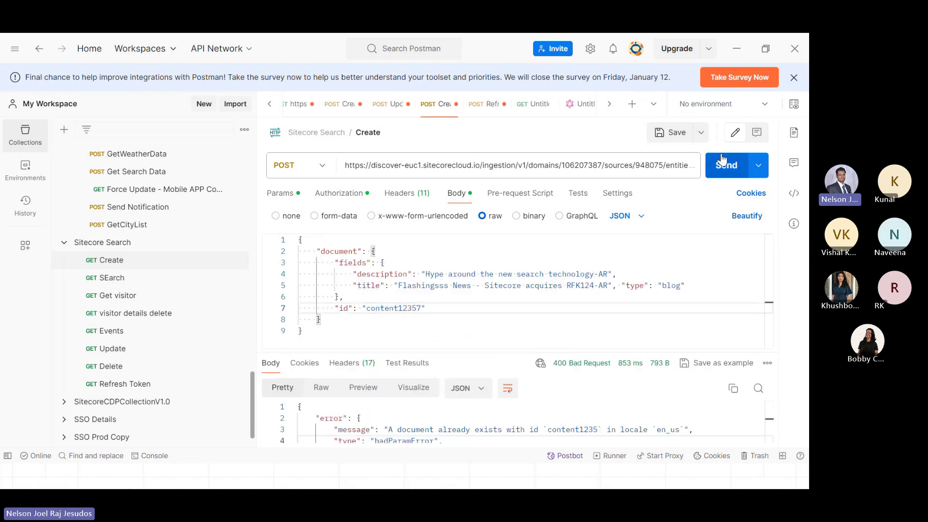
left_click(729, 173)
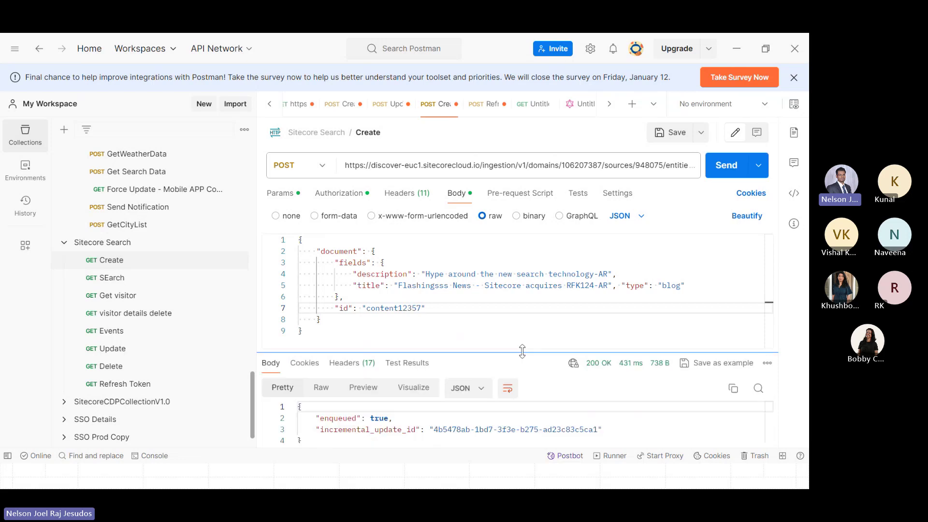
left_click_drag(522, 352, 523, 283)
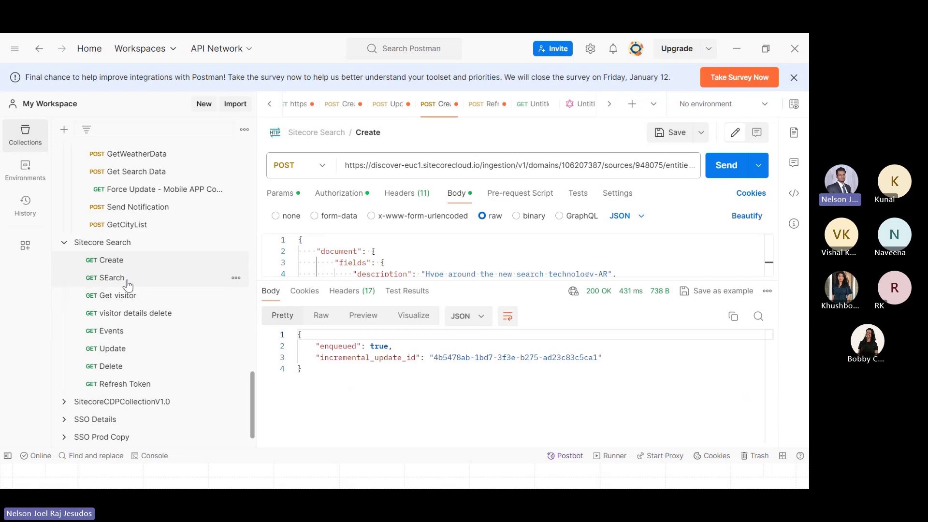
Open the Update request in the Sitecore Search collection and set its method to PATCH.
left_click(111, 351)
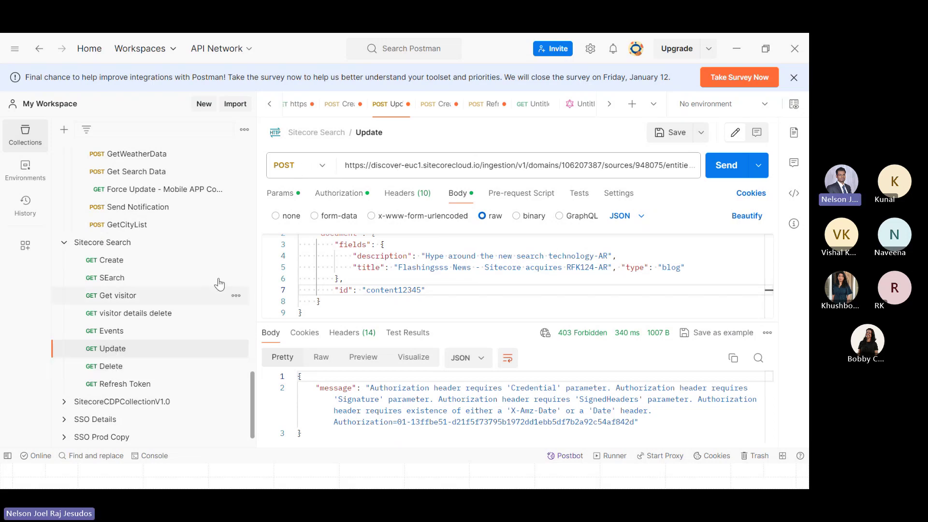
left_click(321, 167)
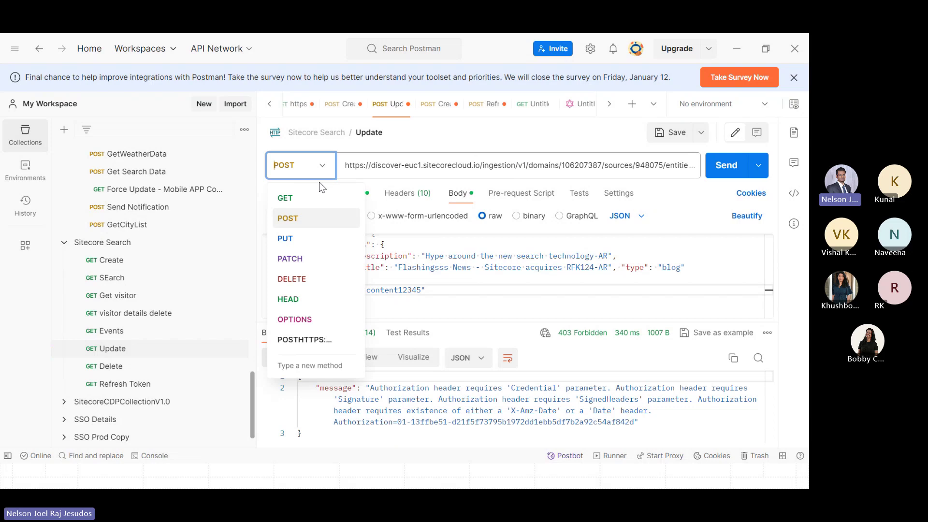
left_click(295, 261)
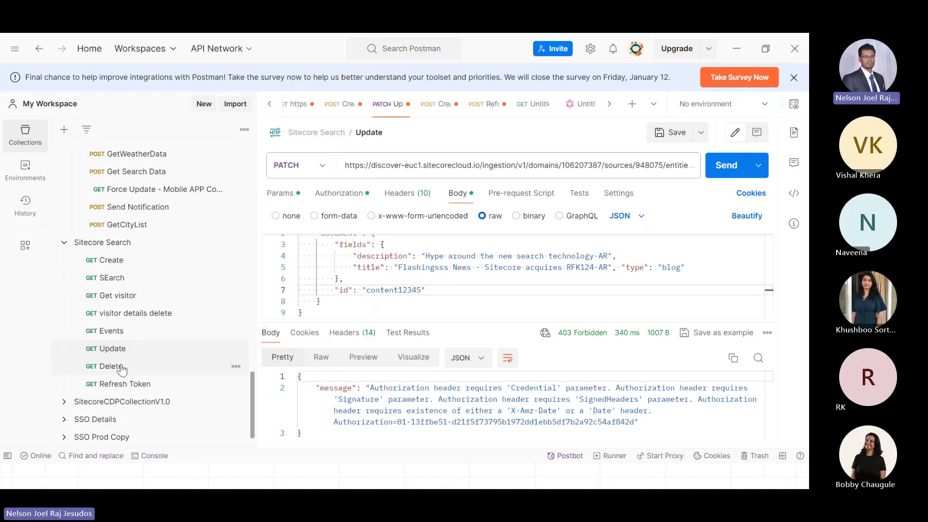
Open the Delete request and inspect the API key value in its authorization settings.
left_click(121, 368)
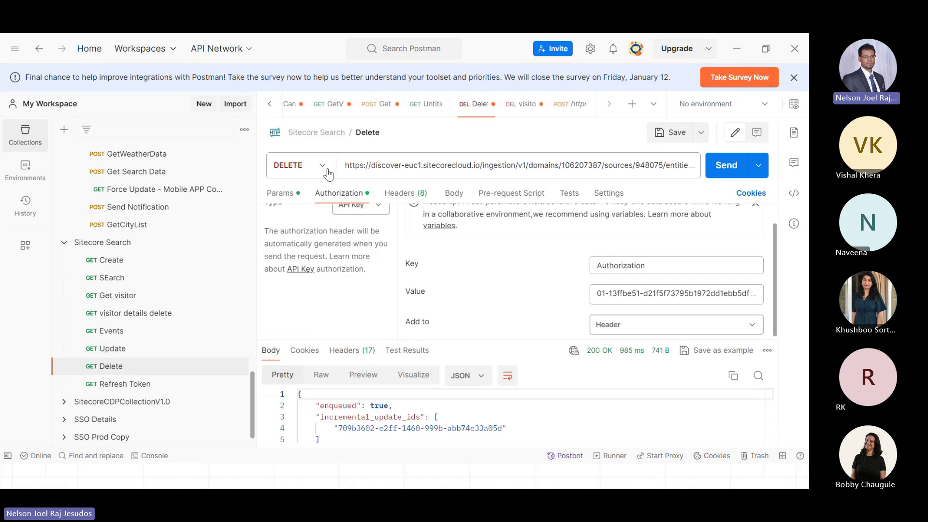
left_click(600, 292)
left_click_drag(600, 292, 685, 310)
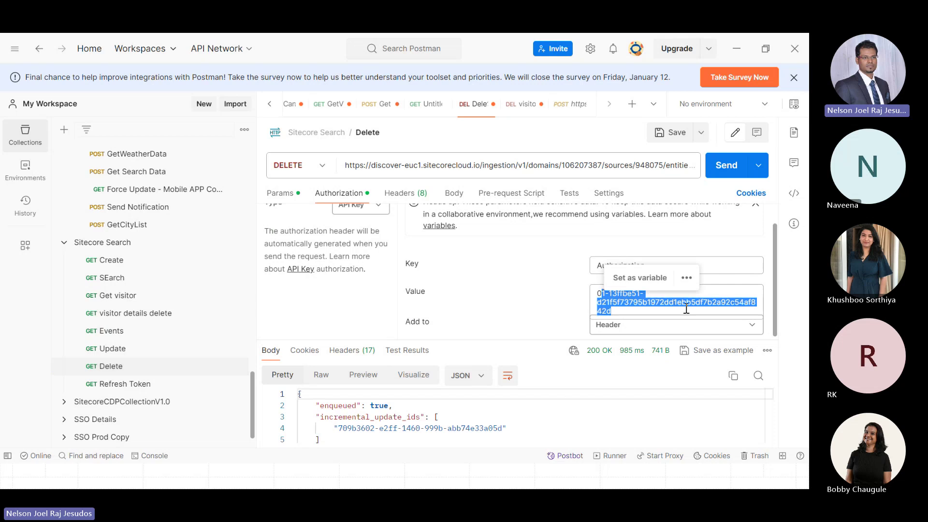
Switch to Sitecore Search, open API Access and copy the API key scoped to event, ingestion and discover.
key("alt+Tab")
key("alt+Tab")
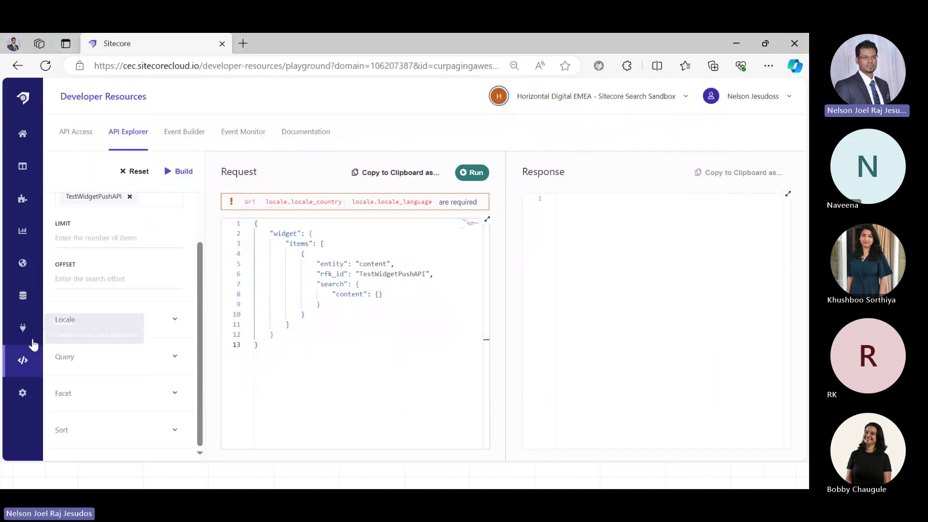
left_click(78, 138)
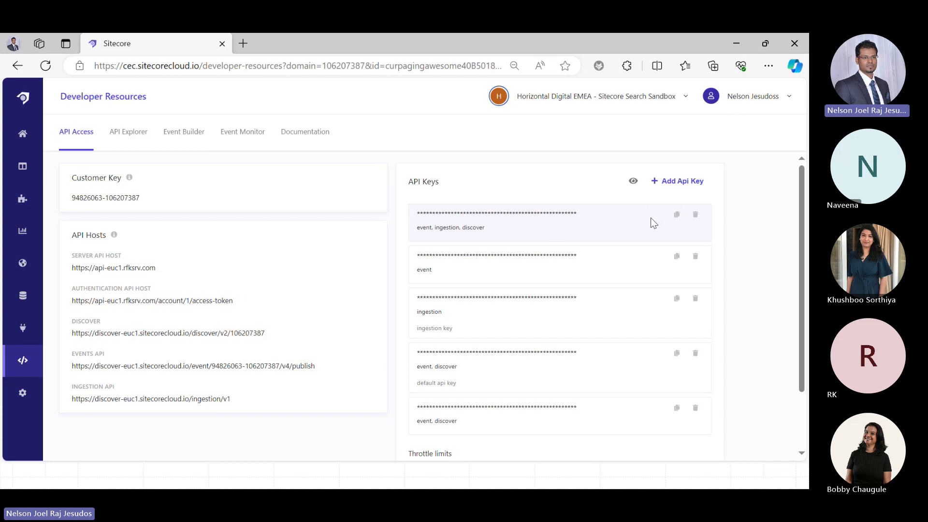
left_click(677, 216)
Return to Postman and check the body settings of the Delete request.
key("alt+Tab")
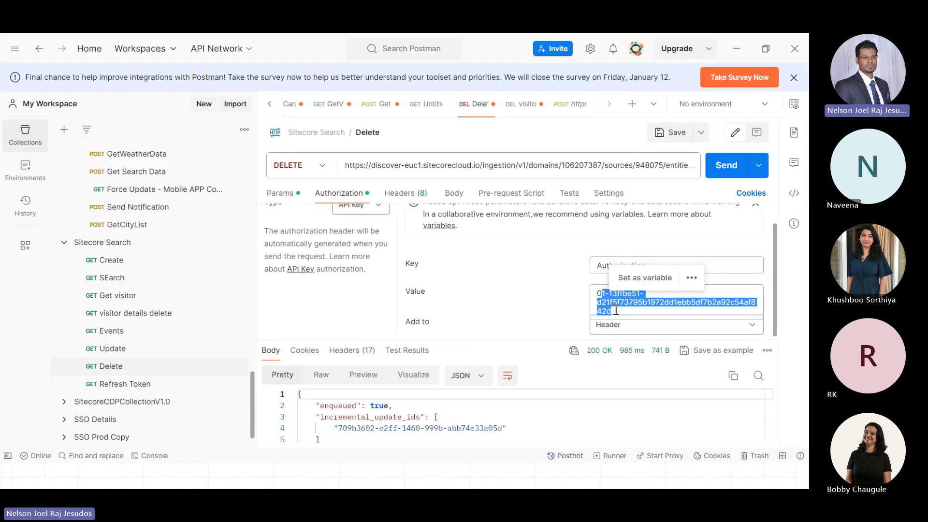
left_click(506, 309)
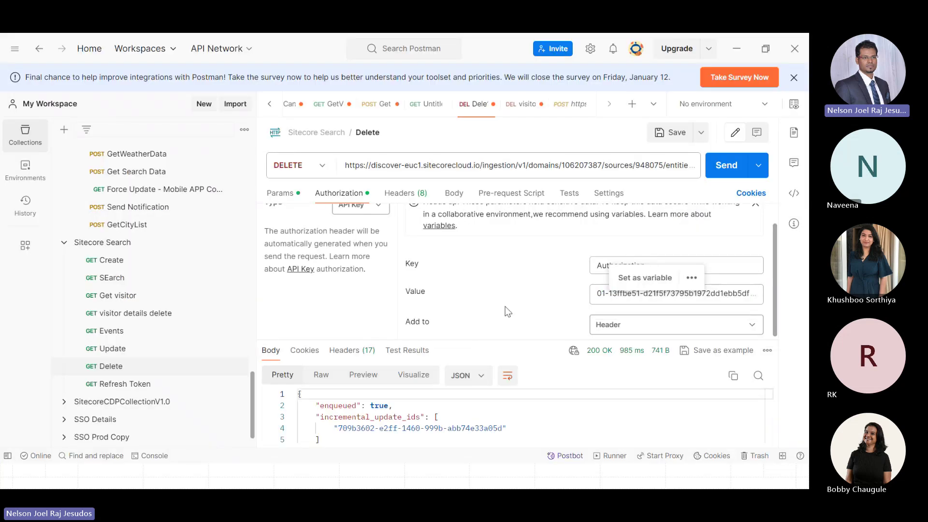
left_click(453, 199)
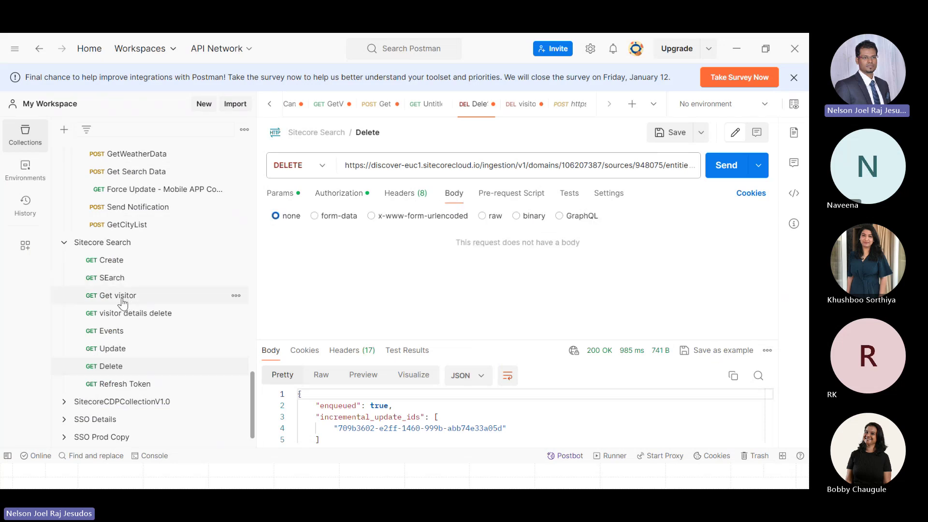
Open the Get visitor request, then switch to Sitecore Search and open Visitor Lookup in the content collection.
left_click(122, 300)
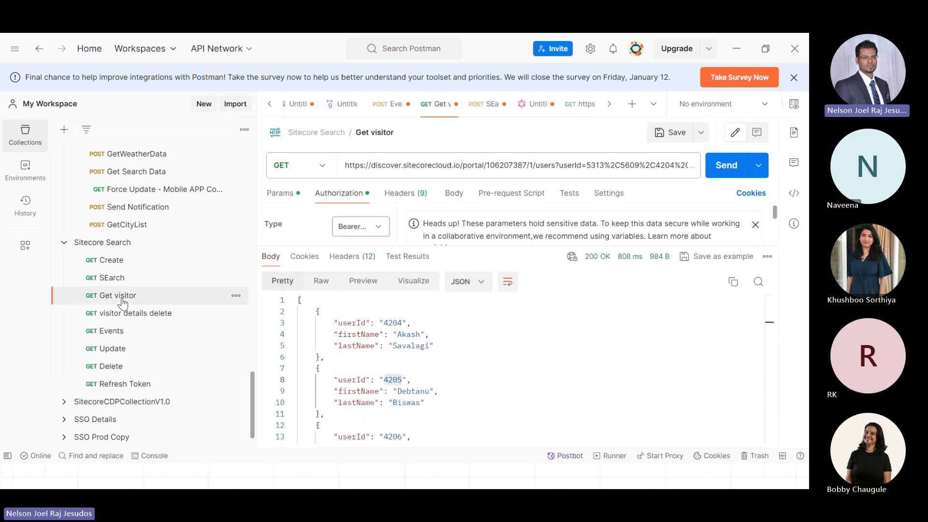
key("alt+Tab")
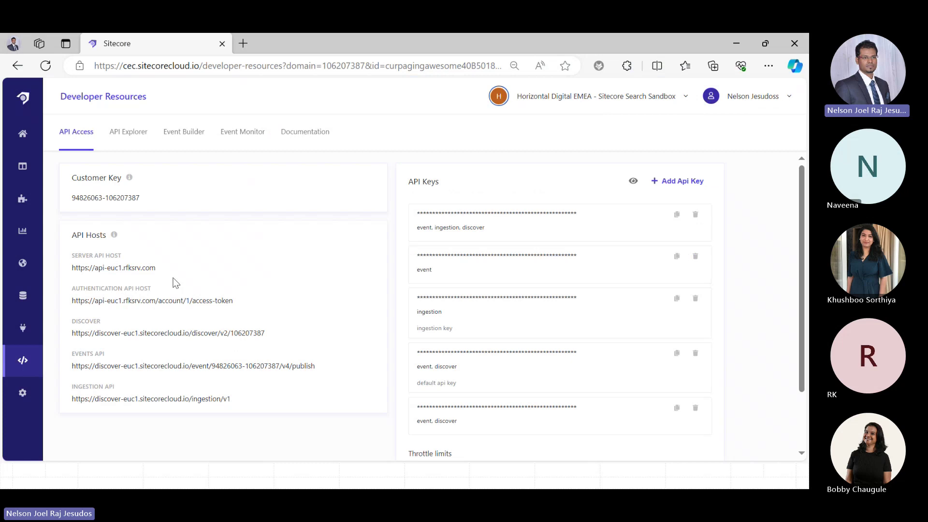
left_click(25, 299)
left_click(108, 200)
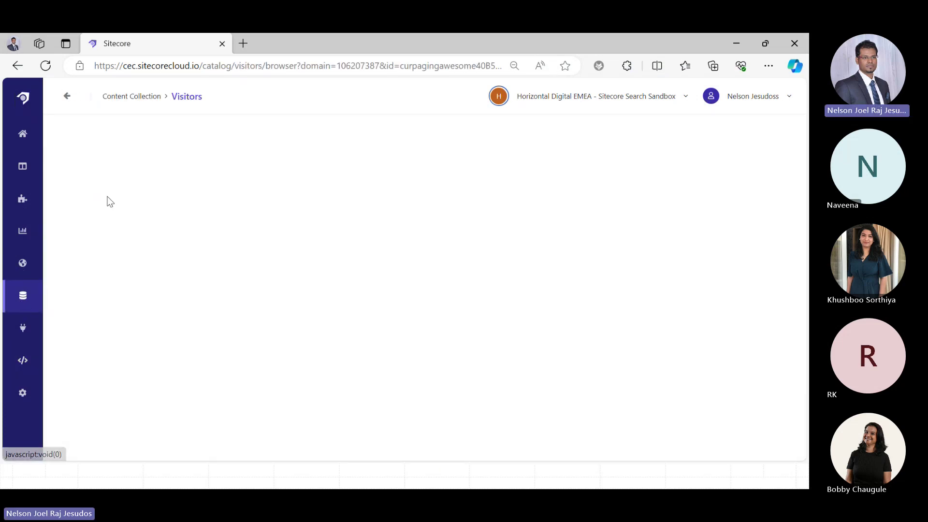
left_click(145, 174)
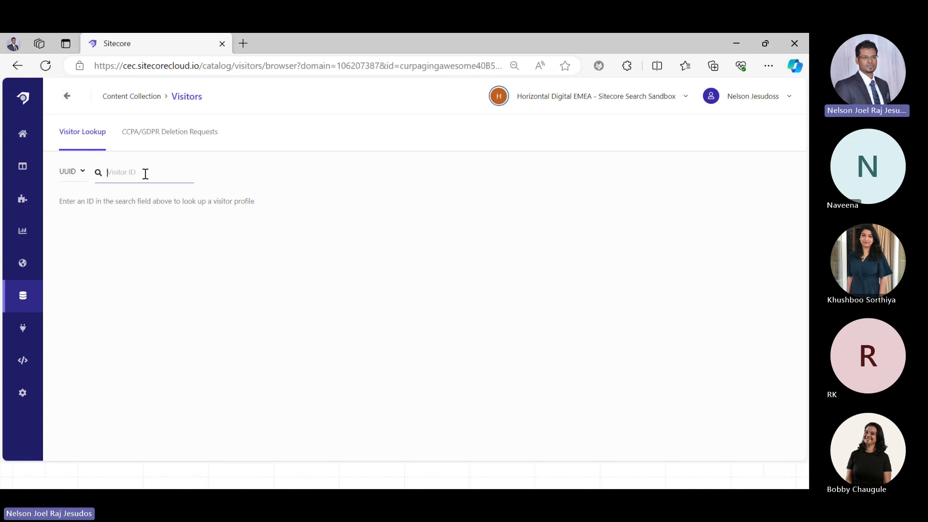
Return to Postman and examine the Get visitor request's URL and the user IDs and names in its response.
key("alt+Tab")
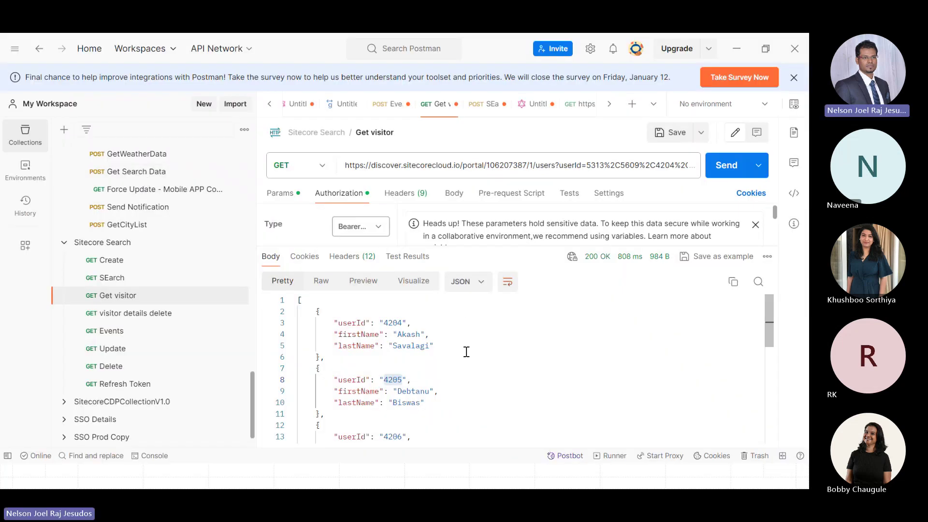
left_click(582, 165)
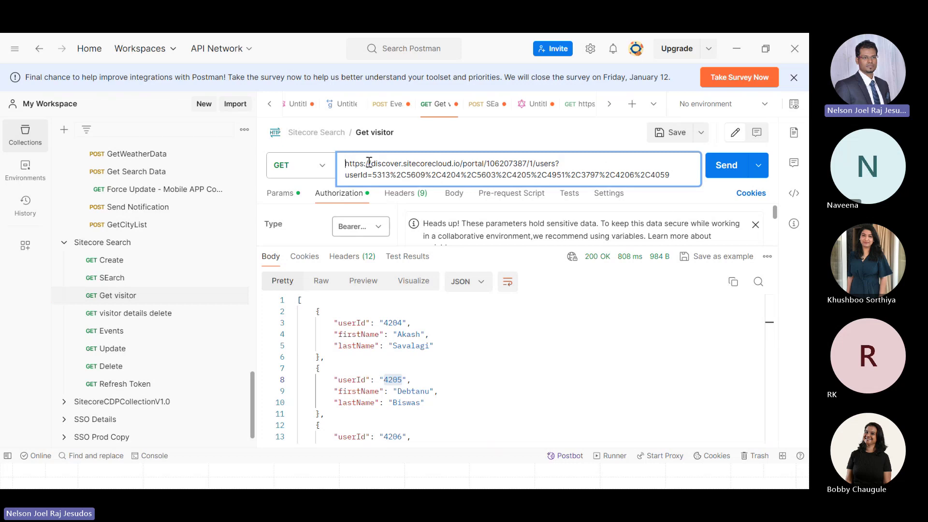
left_click_drag(345, 164, 537, 164)
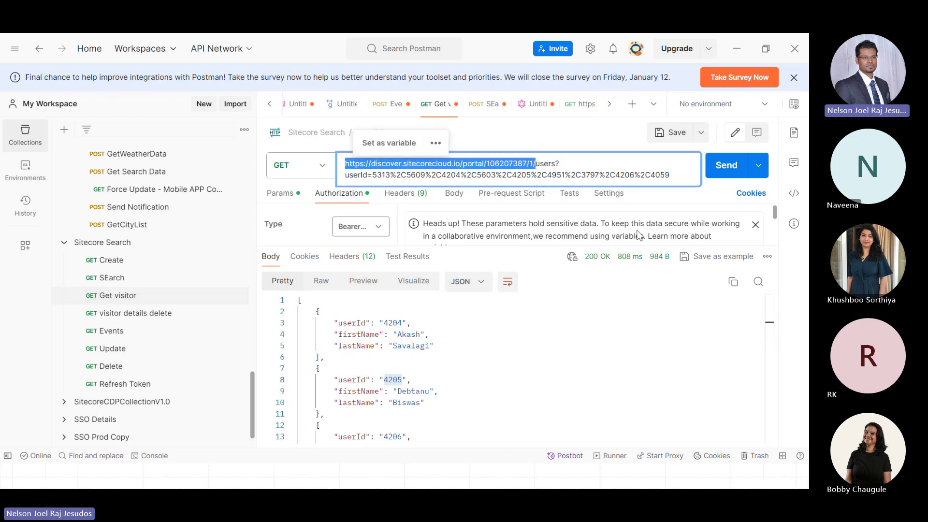
left_click_drag(392, 327, 511, 414)
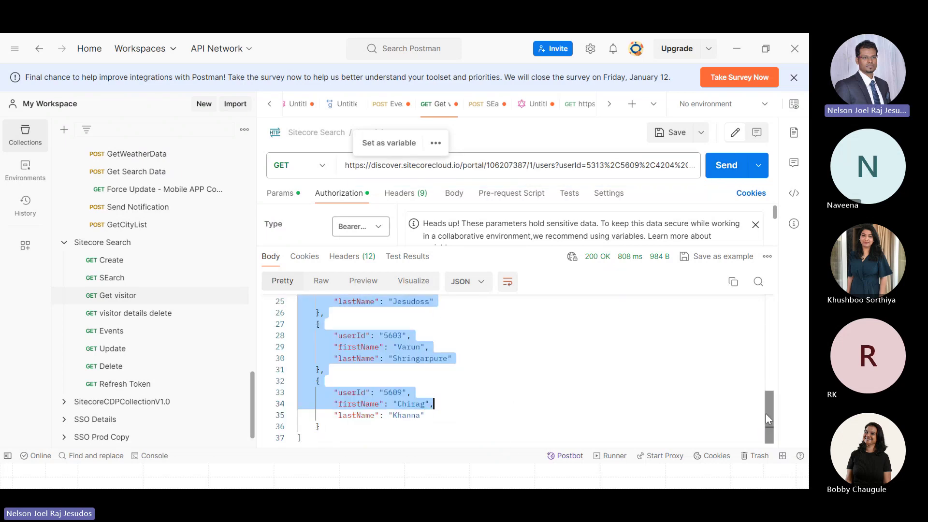
scroll(765, 414, "up", 2)
left_click(466, 373)
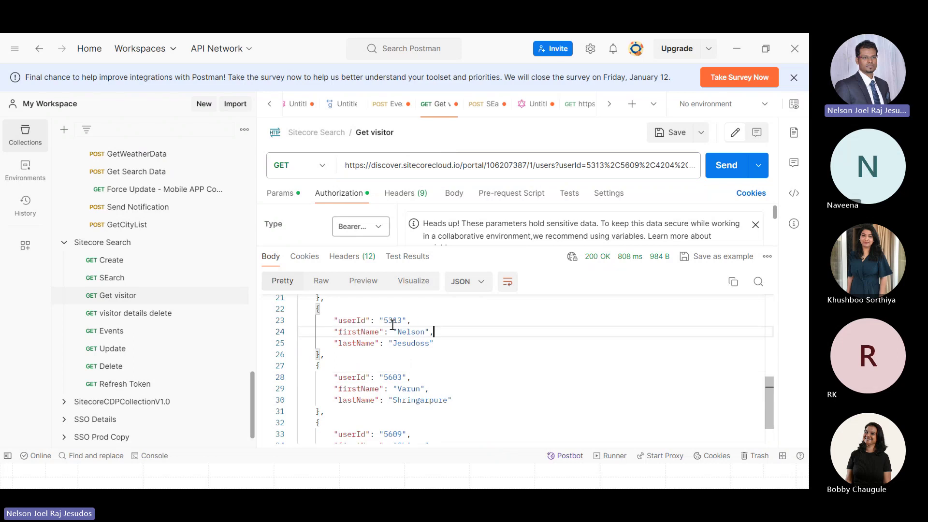
left_click_drag(435, 322, 503, 329)
left_click(613, 361)
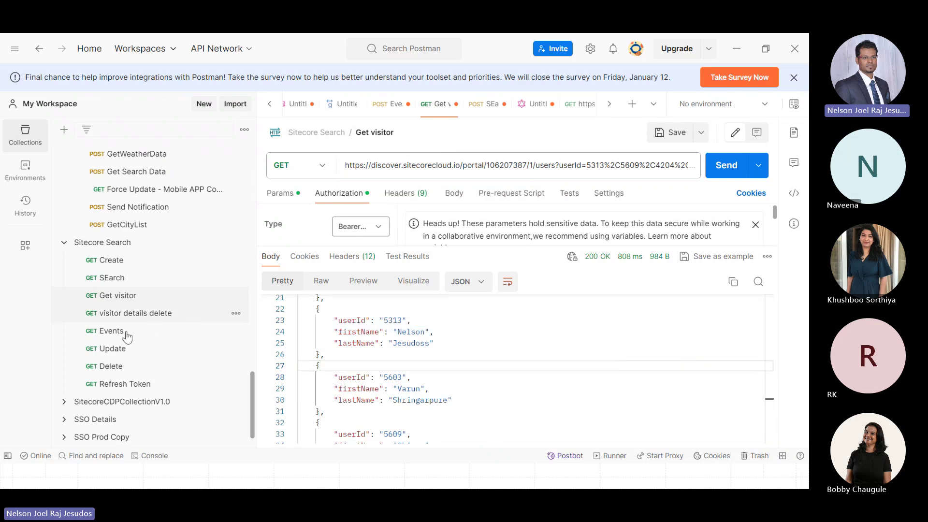
Switch to the SUGIN demo site in Chrome, search for "ge" and choose the suggestion "get extra credit".
key("alt+Tab")
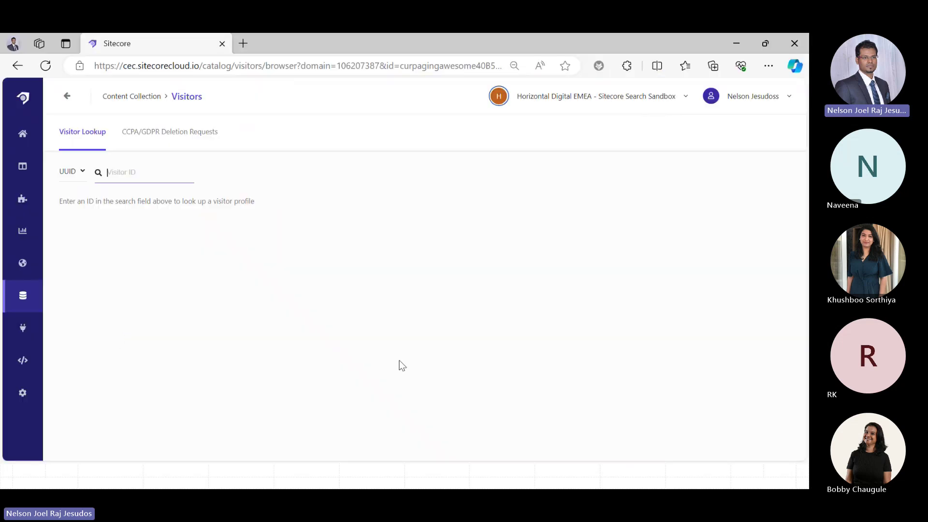
key("alt+Tab")
key("super")
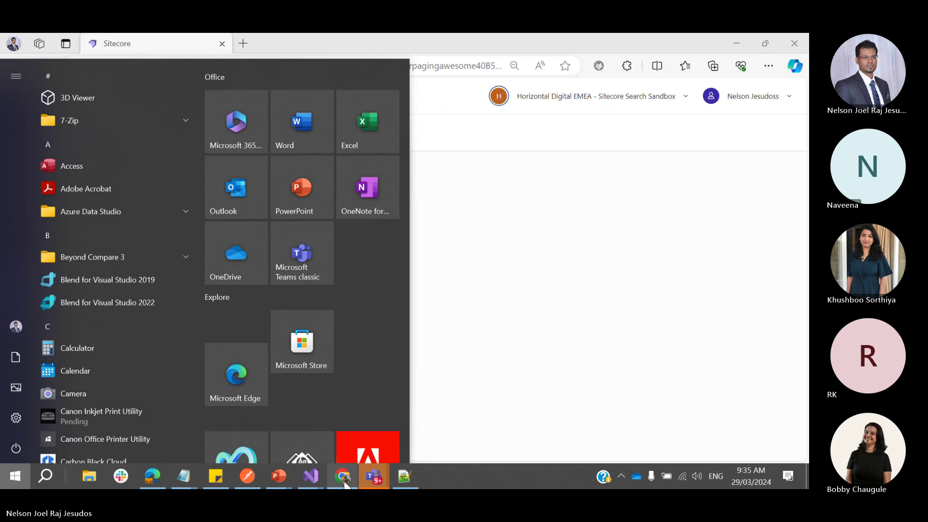
left_click(345, 481)
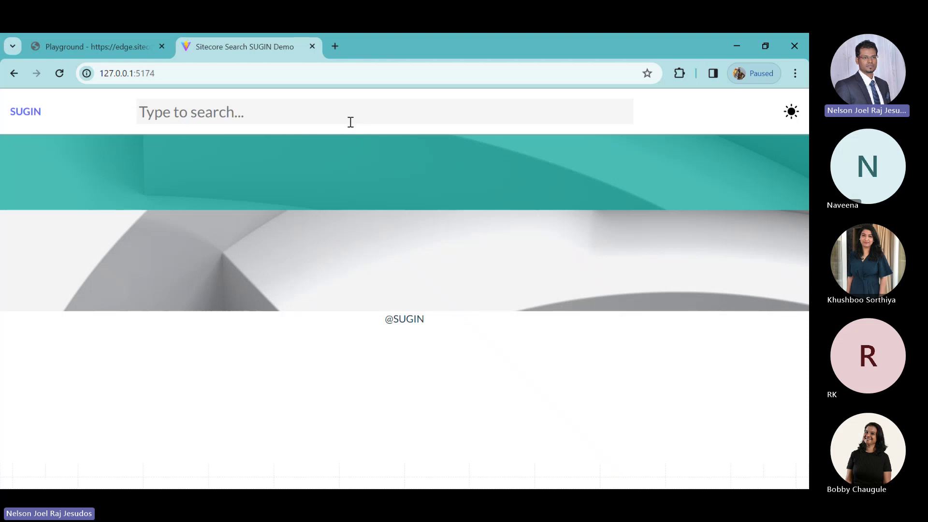
left_click(291, 107)
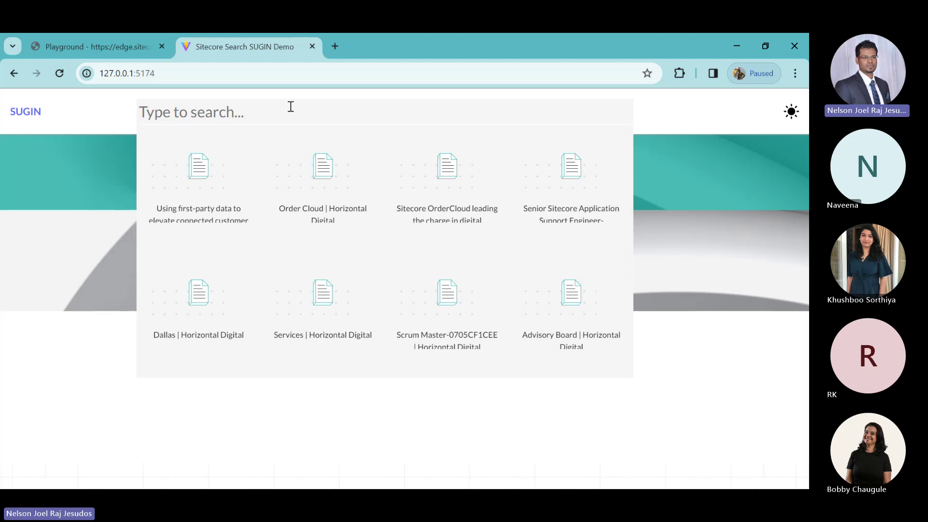
type("ge")
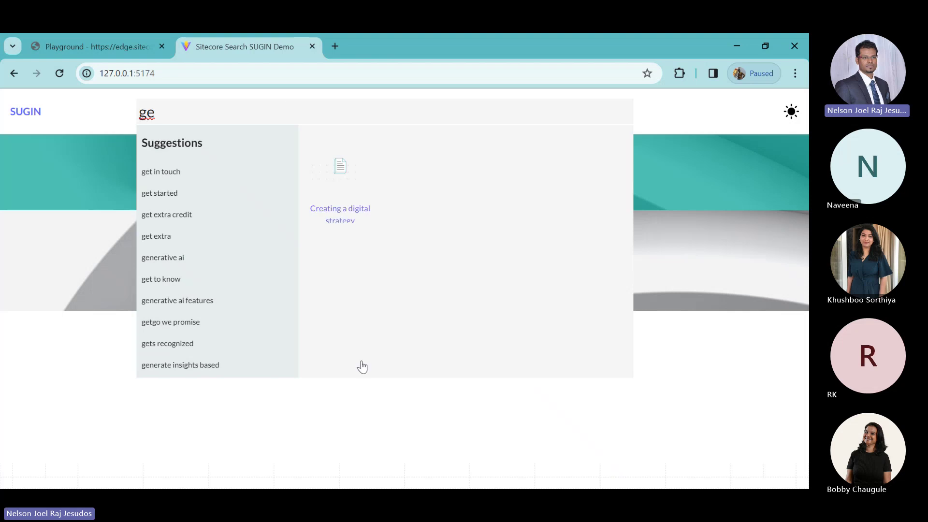
left_click(192, 218)
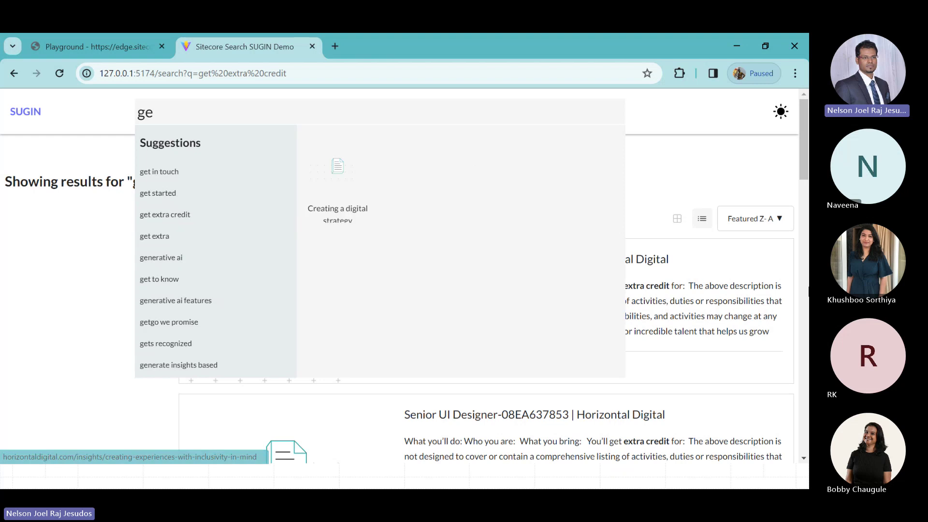
Look through the results for "get extra credit" and open the list of sort options.
scroll(452, 373, "down", 6)
left_click_drag(804, 228, 793, 161)
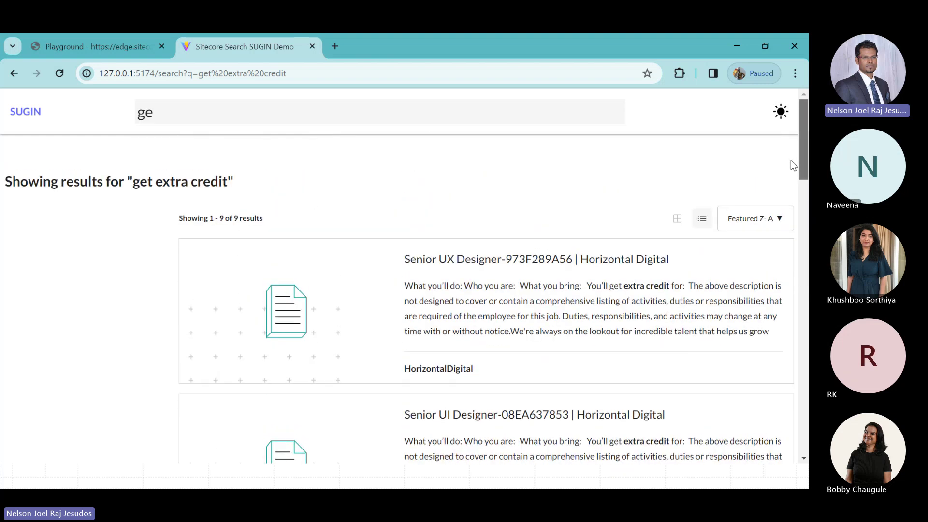
left_click(775, 222)
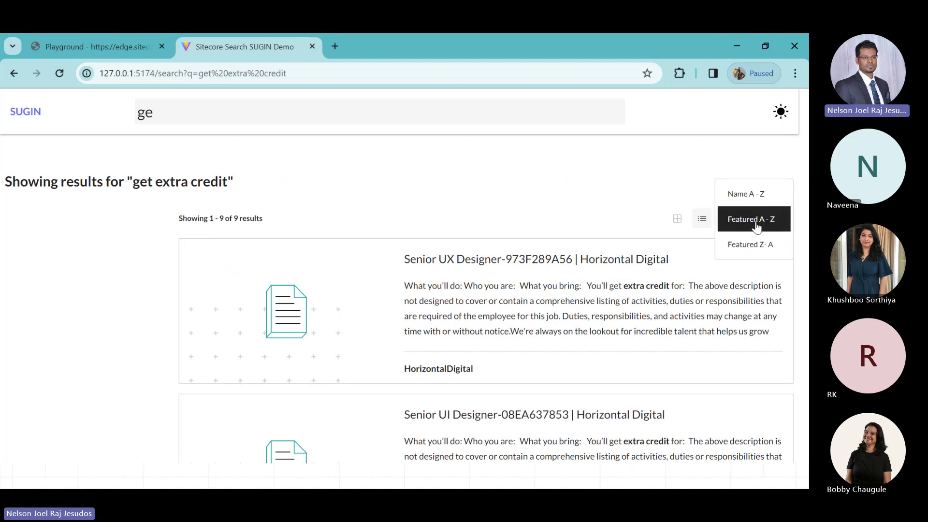
Switch to Sitecore Search, open the Global Widget settings and review them from Facets down to Suggestions Blocks.
key("alt+Tab")
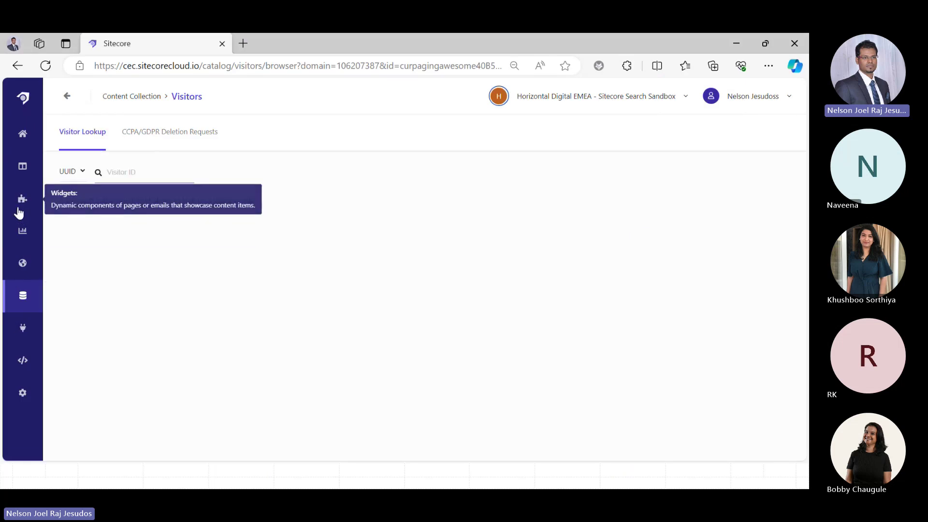
left_click(23, 264)
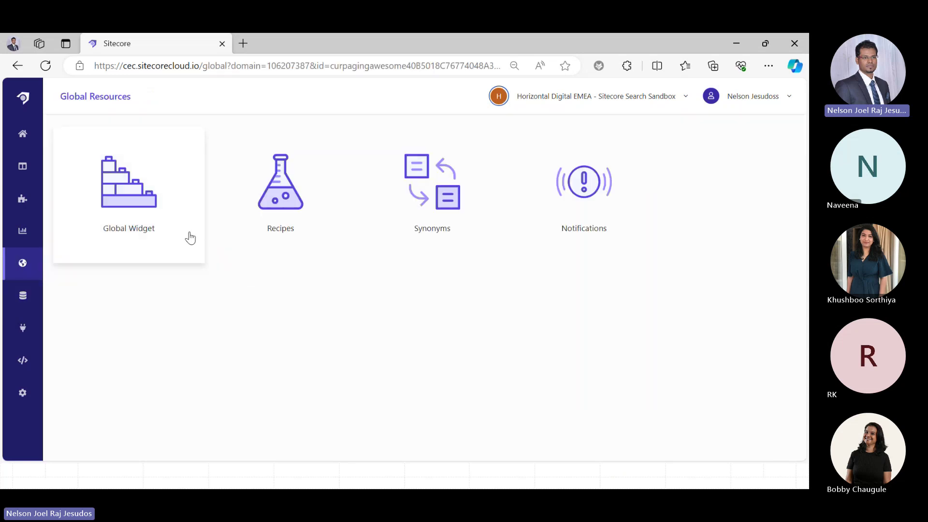
left_click(145, 162)
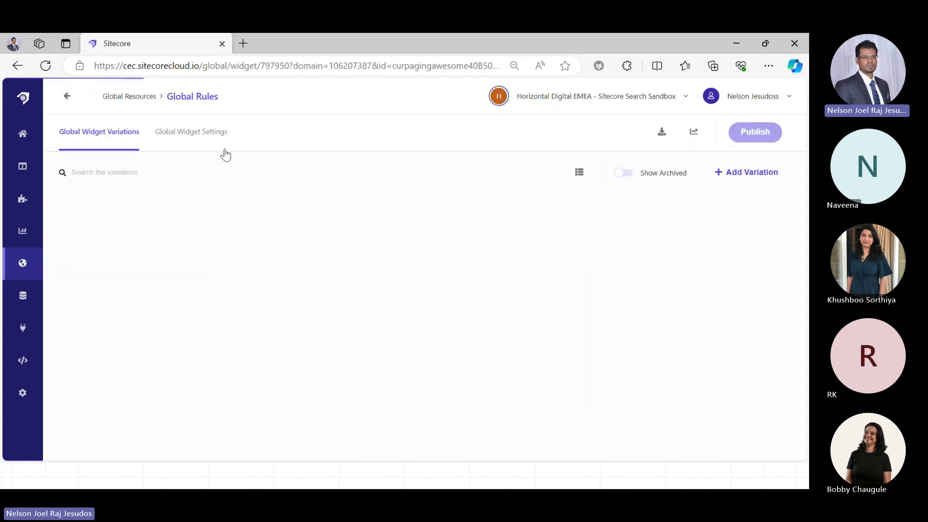
left_click(202, 138)
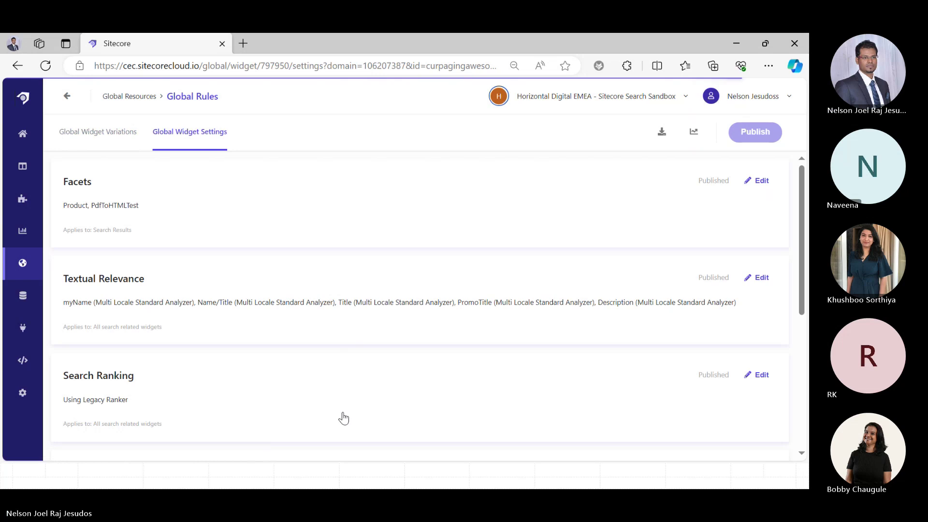
left_click_drag(803, 252, 805, 293)
scroll(804, 293, "down", 3)
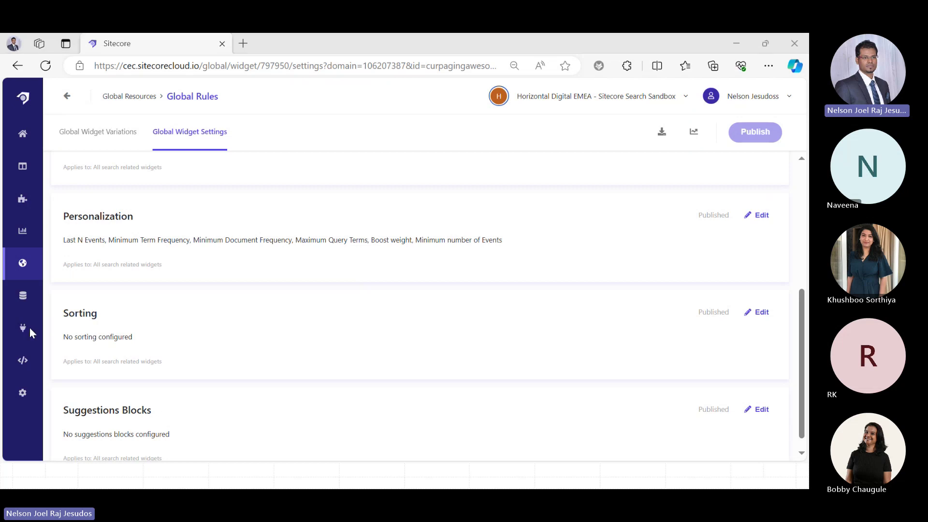
Return to the SUGIN demo site in Chrome, clear the old query and search for "cto".
key("alt+Tab")
left_click(186, 113)
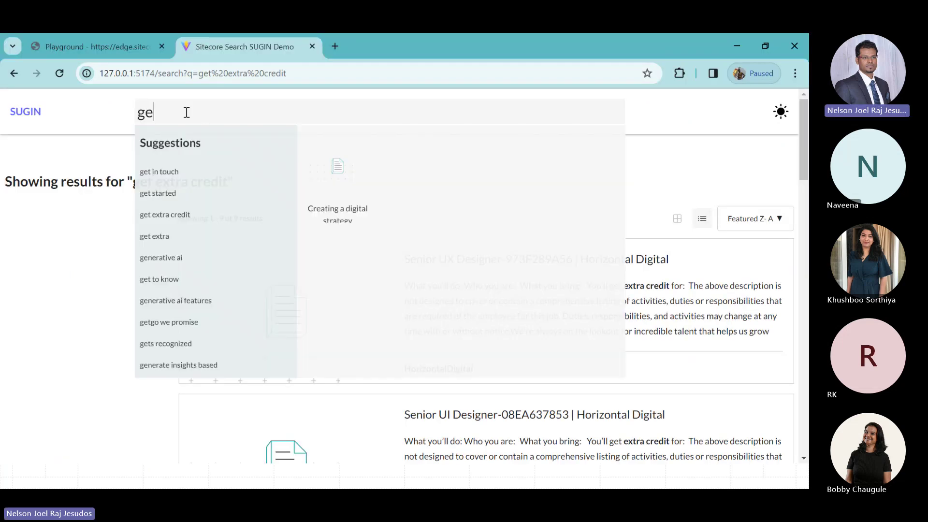
key("BackSpace")
key("BackSpace")
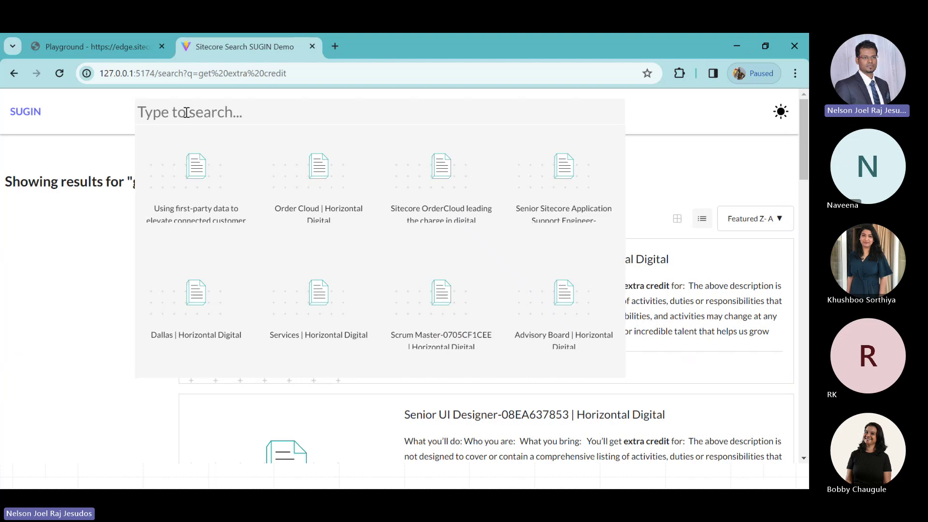
type("m")
key("BackSpace")
type("cto")
key("Return")
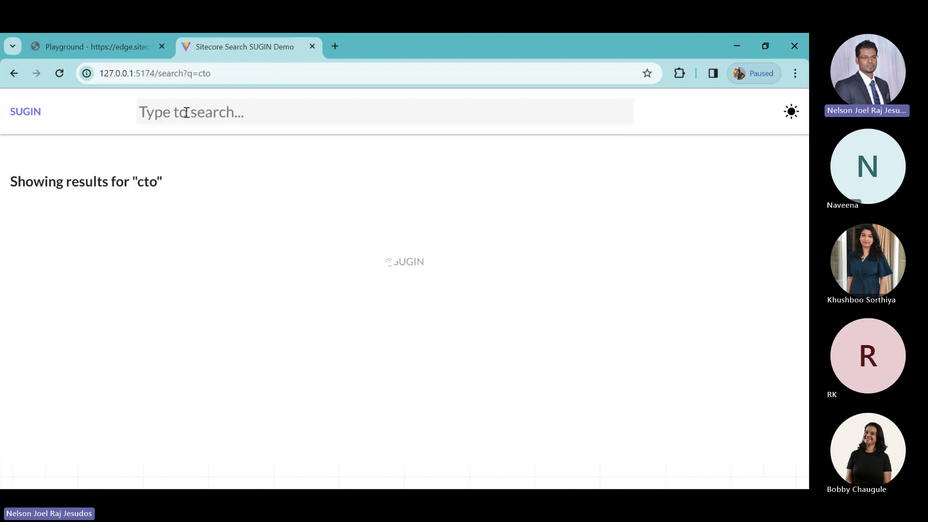
left_click(46, 327)
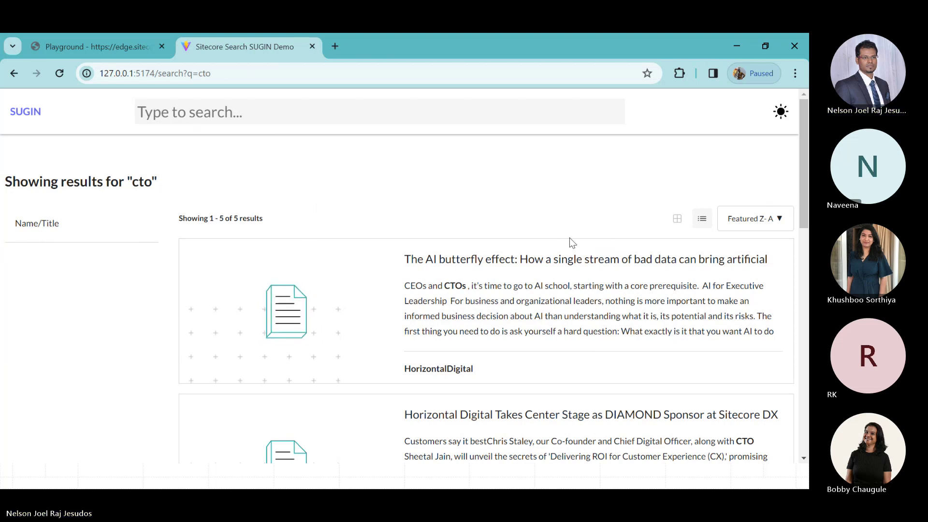
Inspect the results page, show its network traffic and resize the developer tools so the results remain visible.
right_click(340, 193)
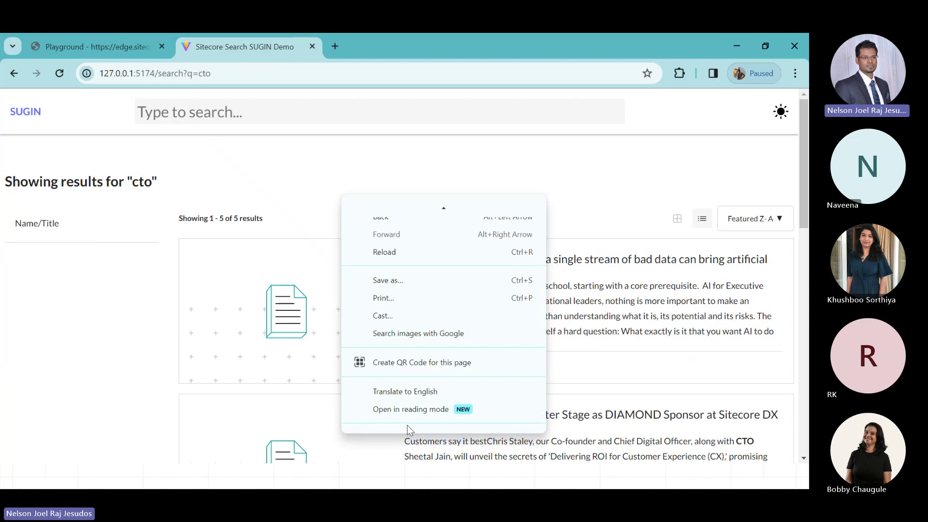
right_click(65, 368)
right_click(65, 367)
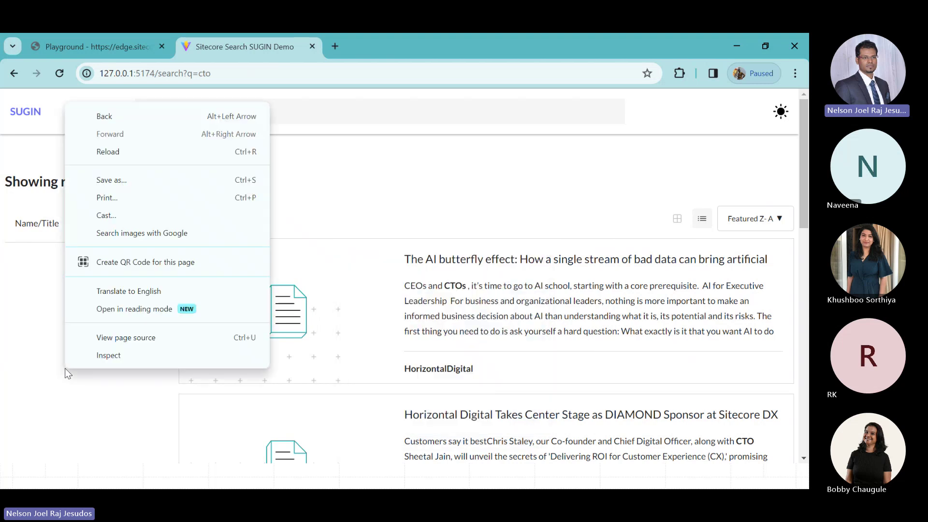
left_click(91, 355)
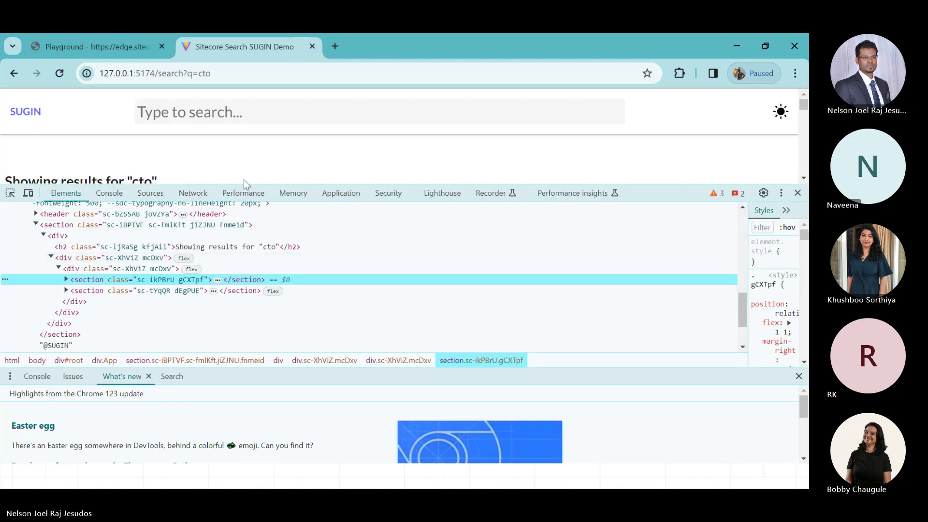
left_click(193, 193)
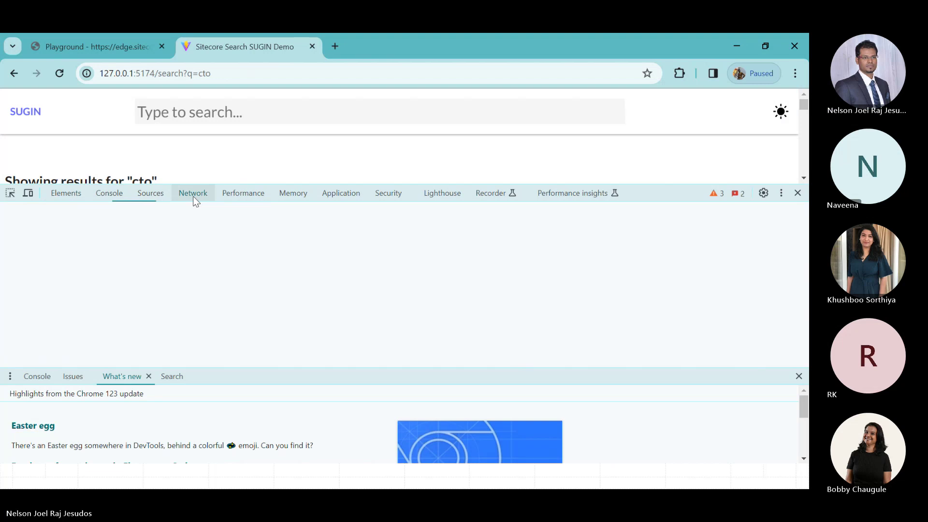
left_click(798, 376)
left_click_drag(665, 184, 672, 329)
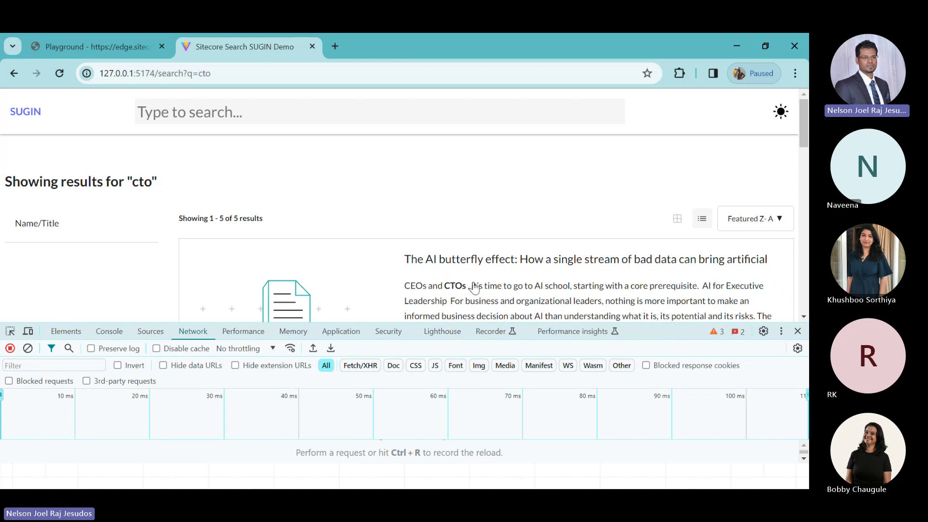
Open the result "The AI butterfly effect" and copy the visitor uuid from the payload of the last publish request.
left_click(479, 257)
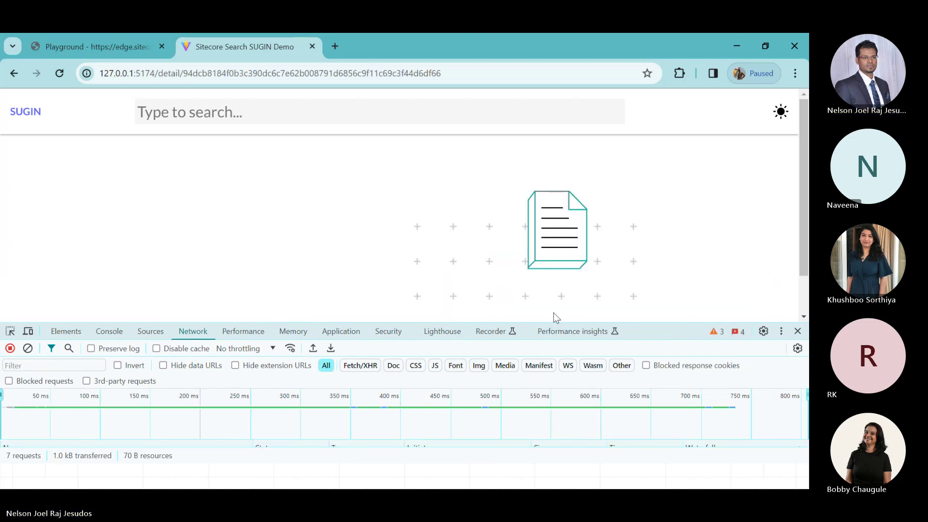
left_click_drag(636, 323, 636, 185)
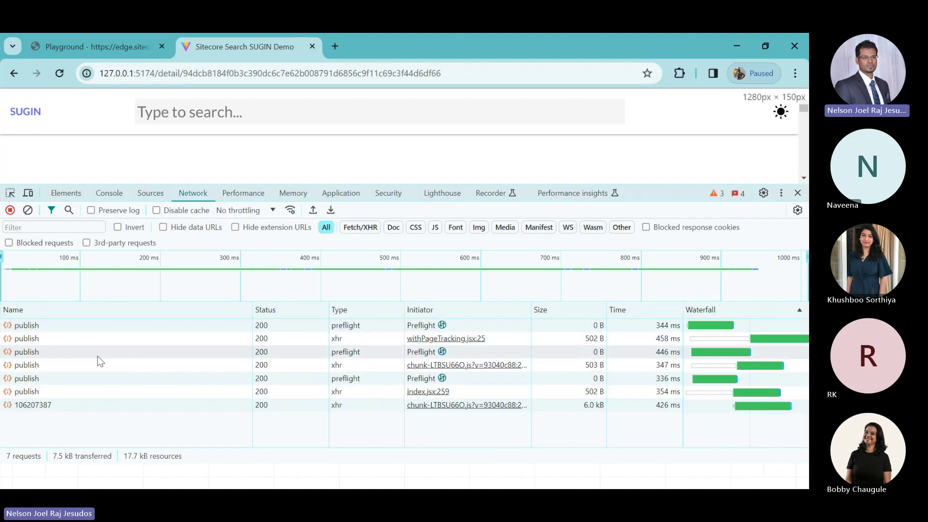
left_click(35, 391)
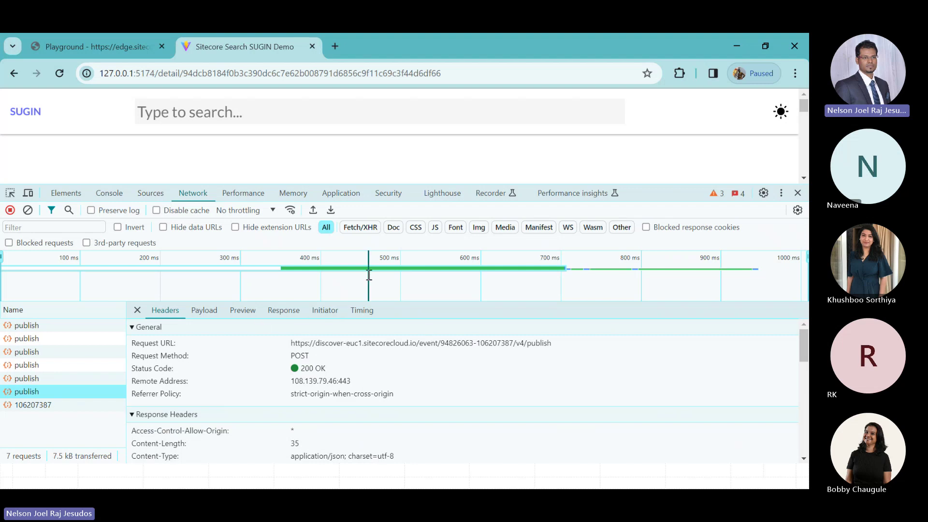
left_click(204, 309)
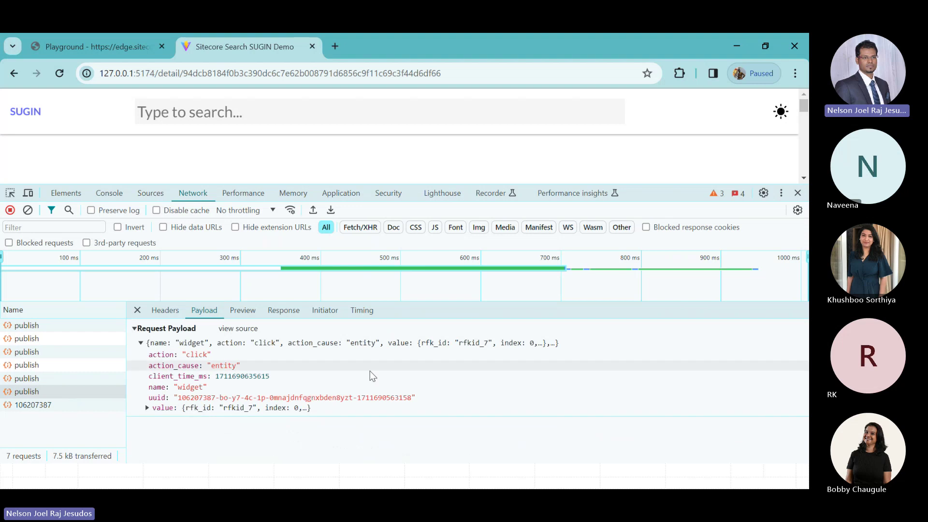
left_click_drag(178, 397, 404, 397)
key("ctrl+c")
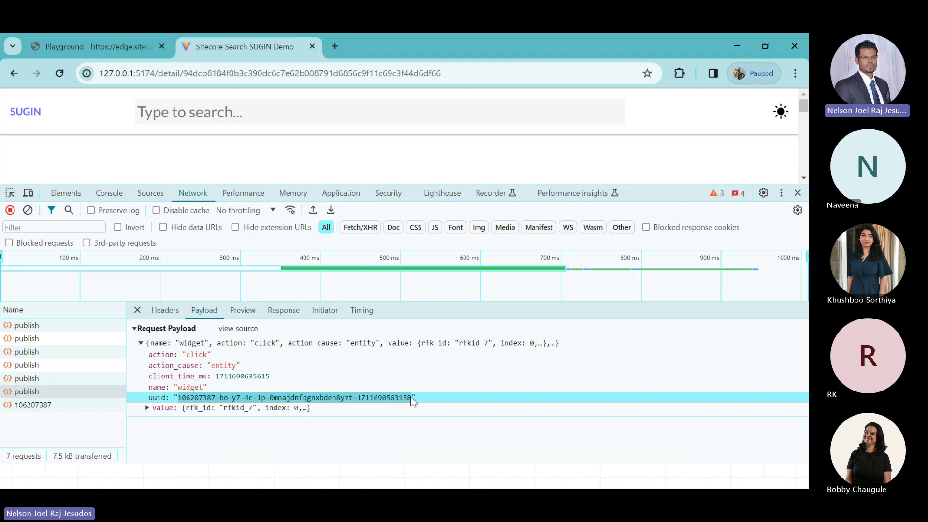
Switch to Sitecore Search, look up the copied UUID among the visitors and review that visitor's event timeline.
key("alt+Tab")
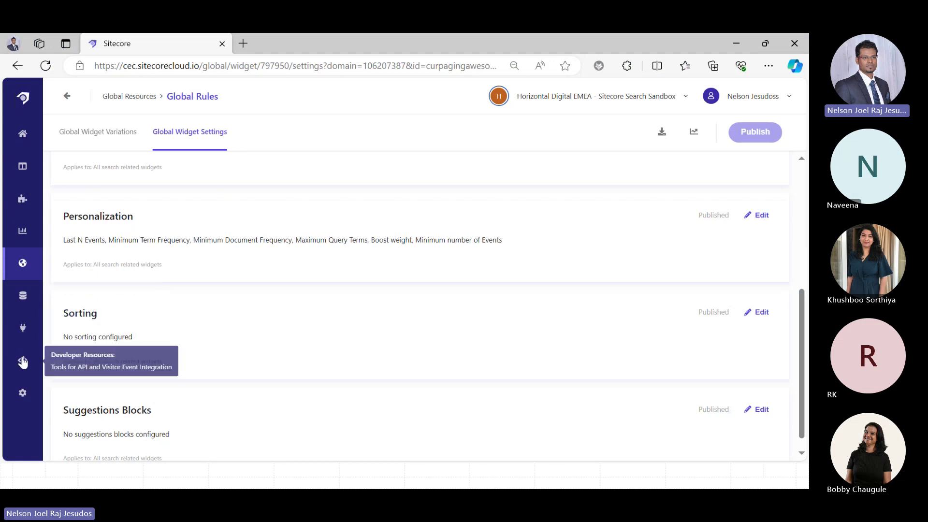
left_click(23, 295)
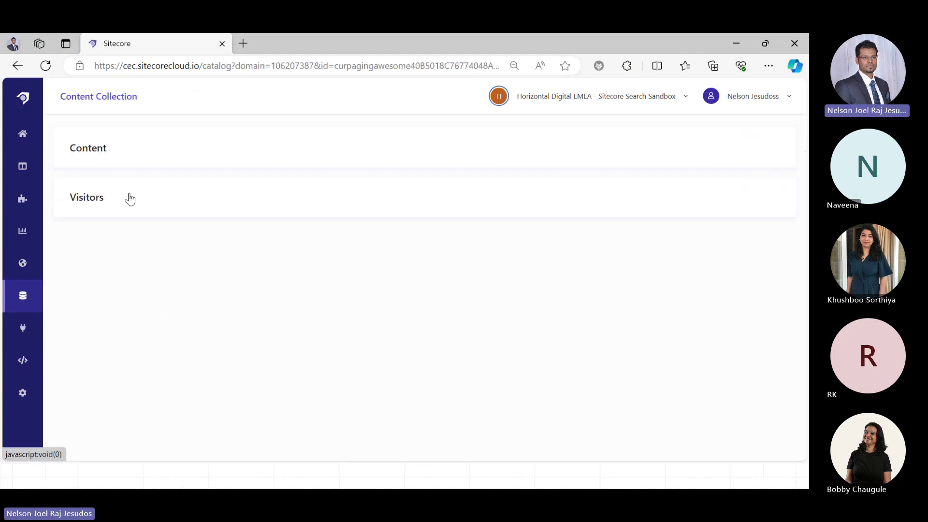
left_click(129, 198)
left_click(157, 172)
key("ctrl+v")
key("Return")
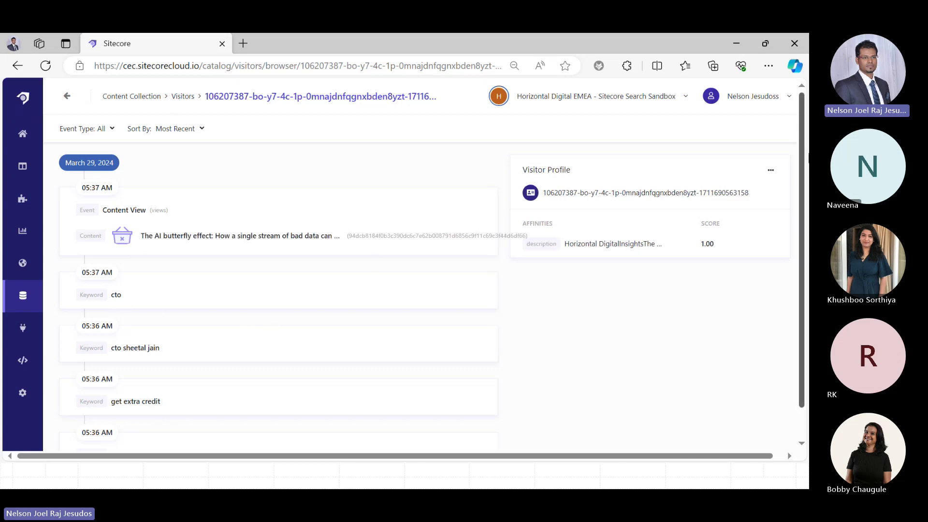
left_click_drag(802, 151, 802, 271)
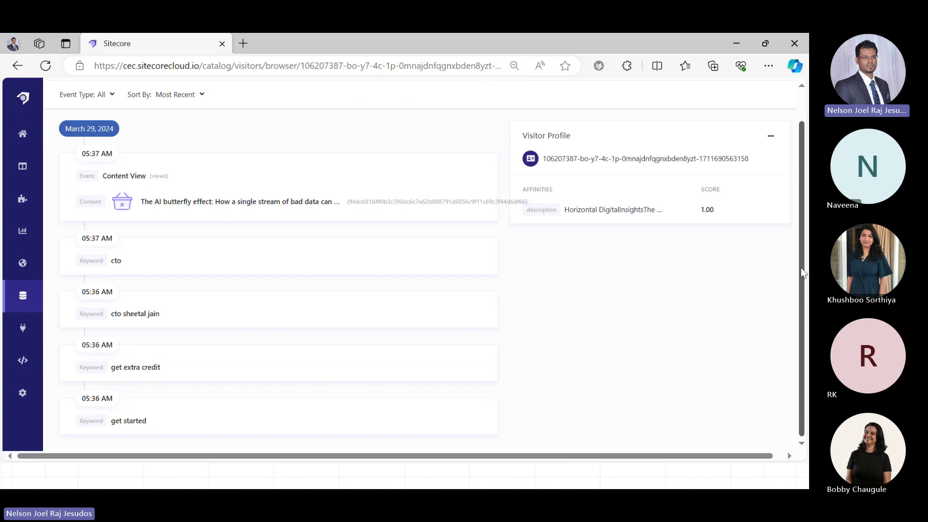
left_click_drag(802, 273, 802, 227)
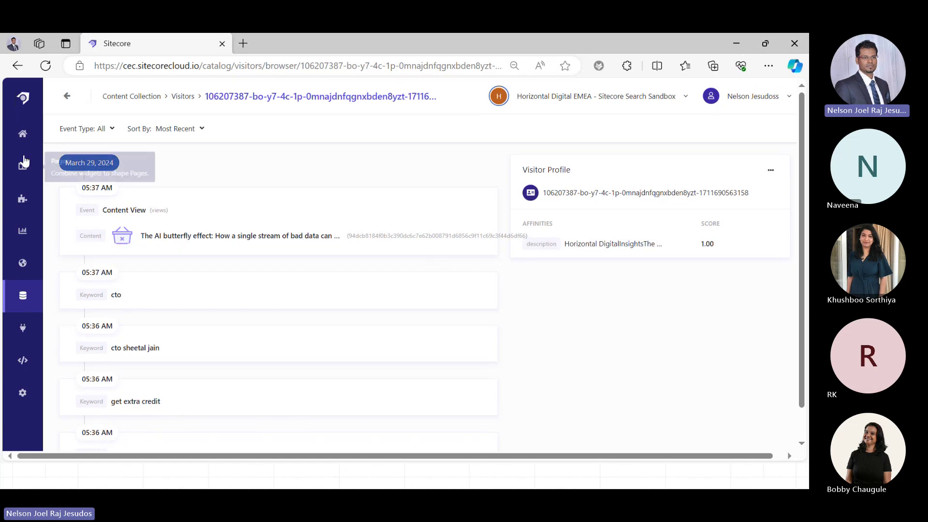
Open the Site Performance dashboard, switch to the slide presentation and advance to the "With Keyword Search" slide.
left_click(20, 138)
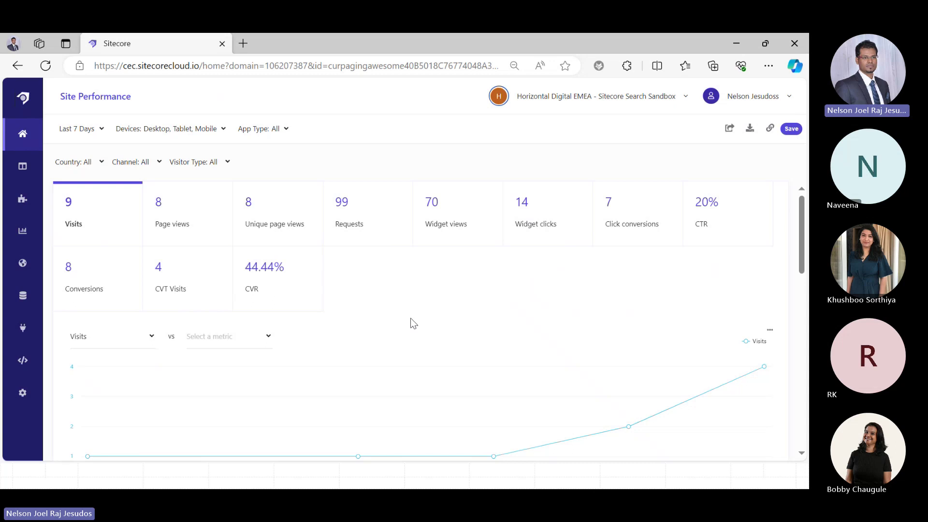
key("alt+Tab")
key("alt+Tab")
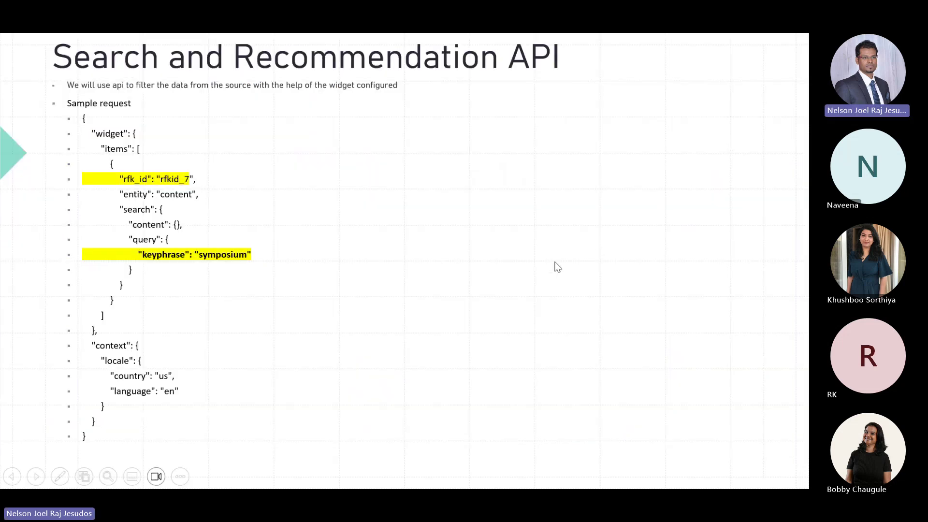
key("Right")
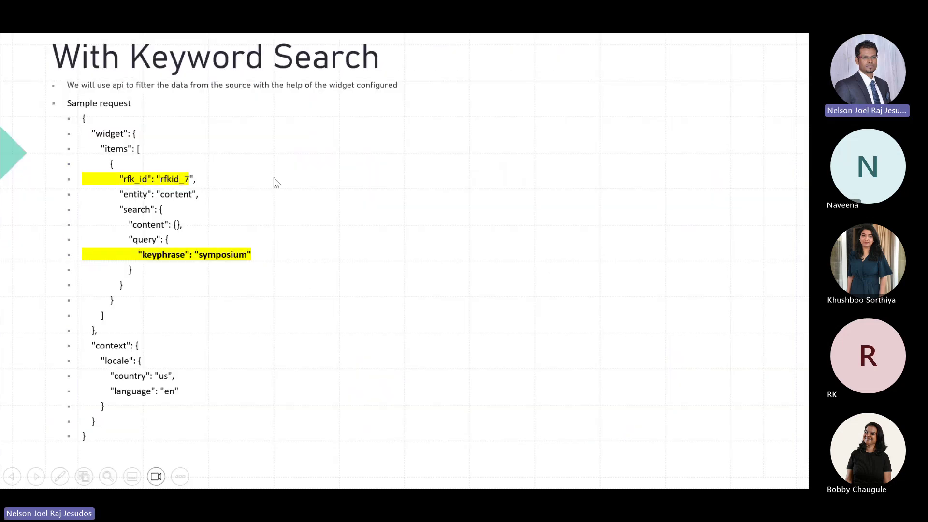
Go back through the slides to the "Search and Recommendation API" slide with its sample request.
key("Left")
key("Left")
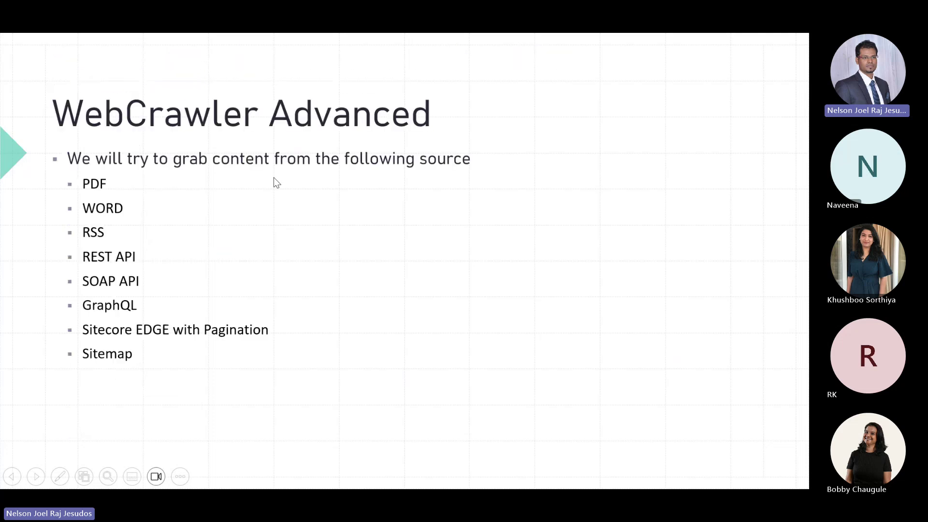
key("Right")
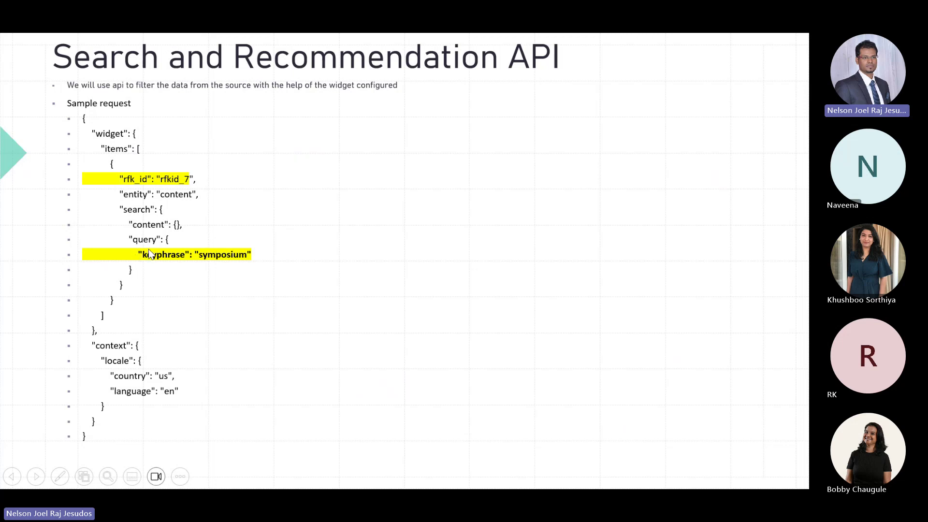
Switch to the Sitecore Search SUGIN Demo site in the browser, clear the recorded network traffic and search the site for "cto".
key("alt+Tab")
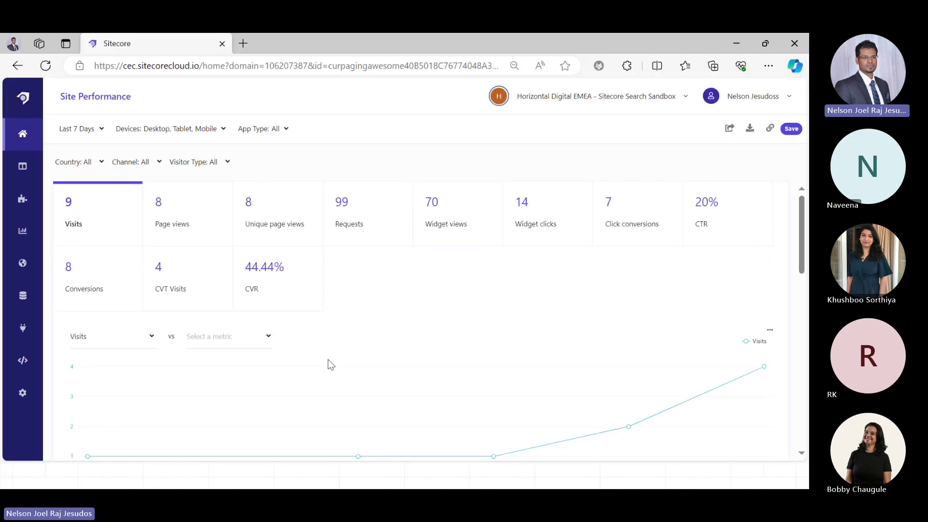
key("alt+Tab")
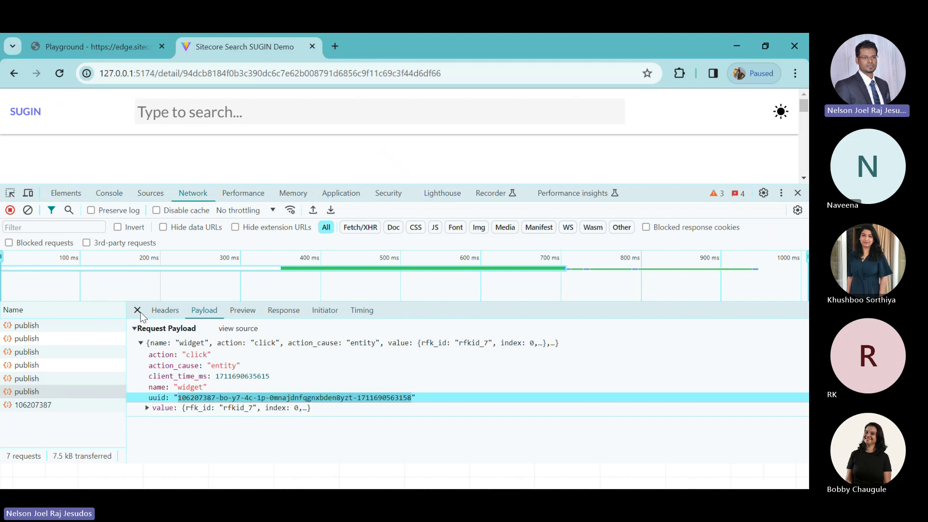
left_click(27, 209)
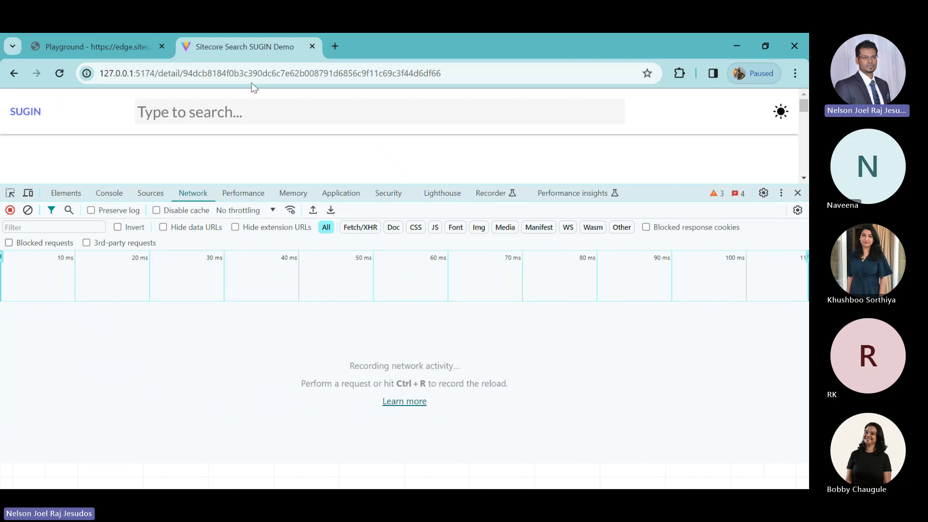
left_click(232, 111)
type("cto")
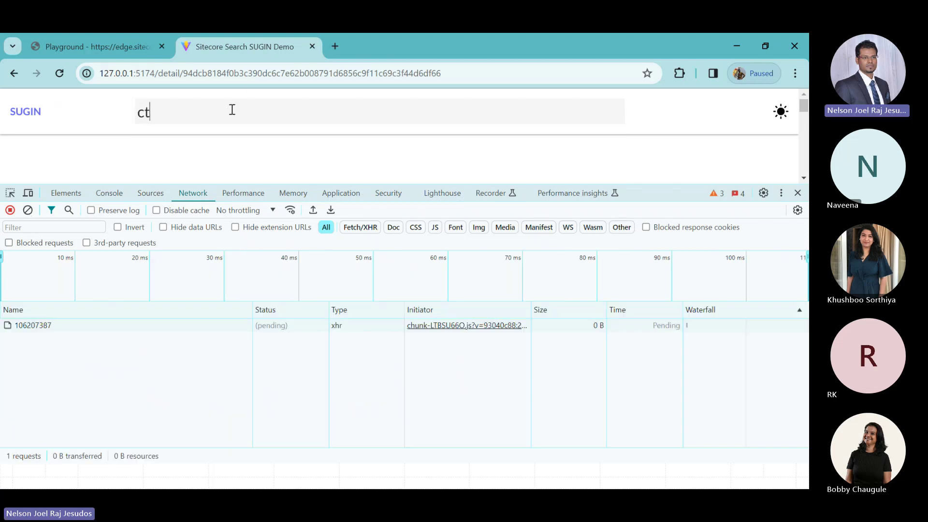
key("Return")
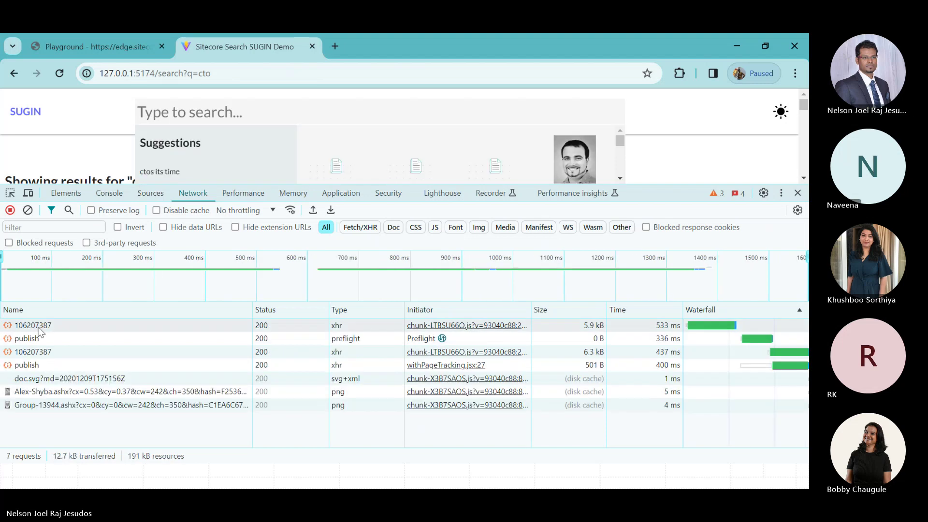
Check the headers of the first search request and expand its payload down to the first widget item.
left_click(51, 327)
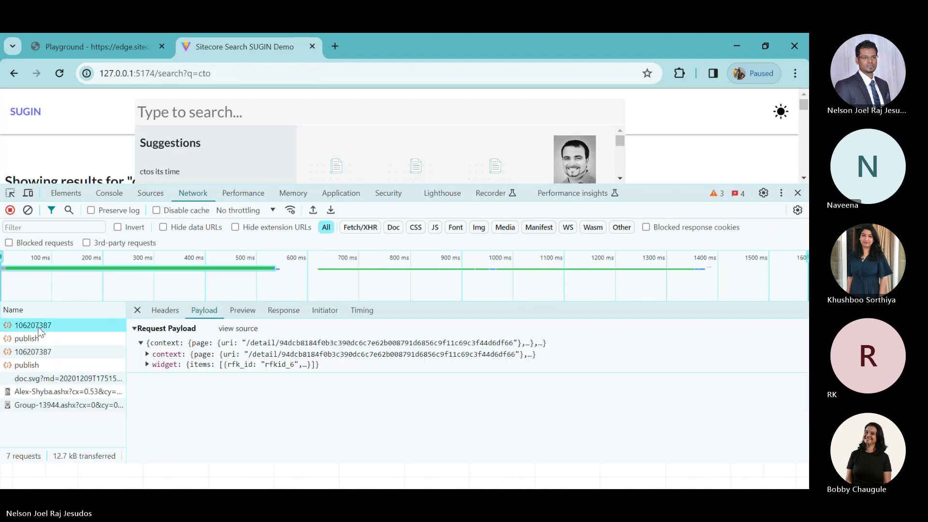
left_click(165, 309)
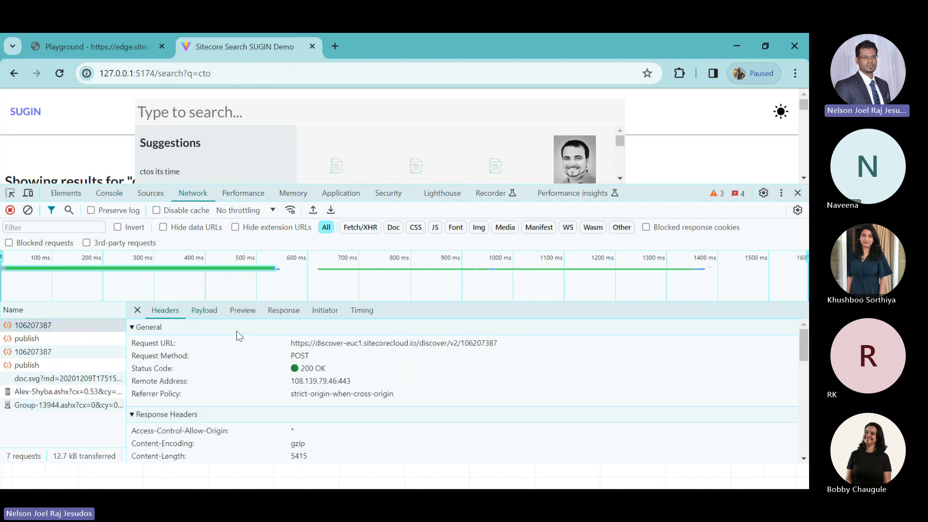
left_click(200, 312)
left_click(147, 365)
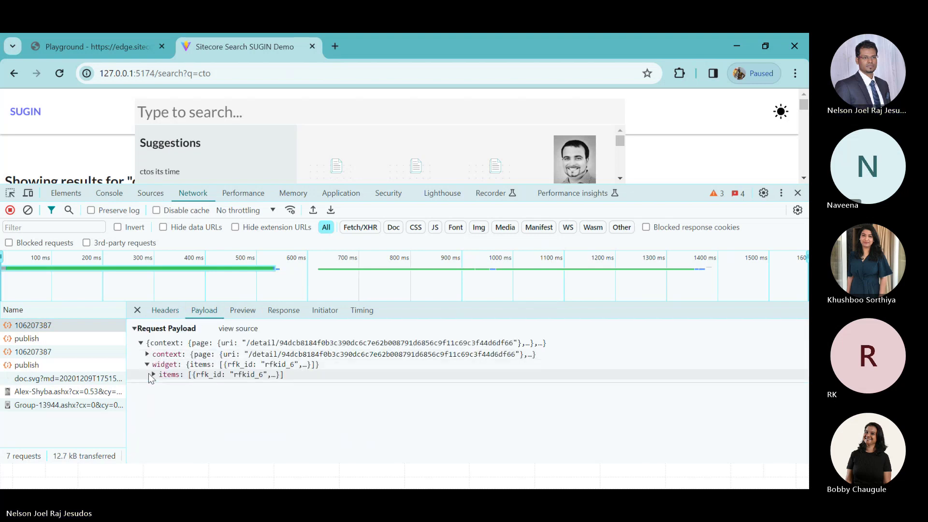
left_click(154, 375)
left_click(160, 385)
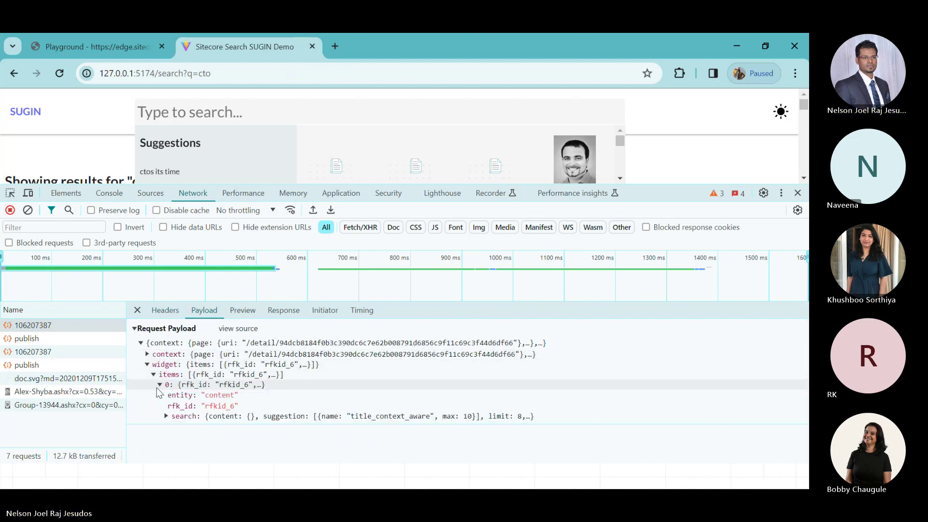
Expand the widget item's search and query objects and highlight the keyphrase entry.
left_click(165, 416)
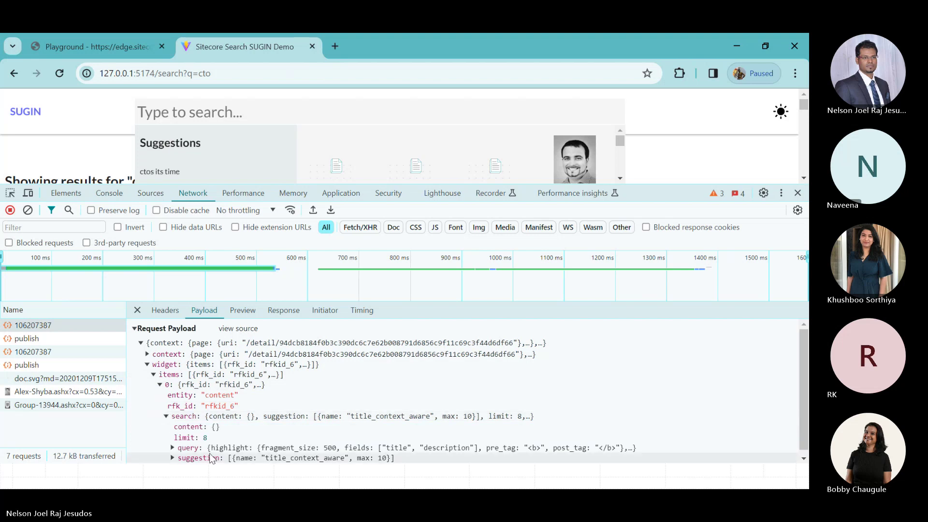
left_click(172, 447)
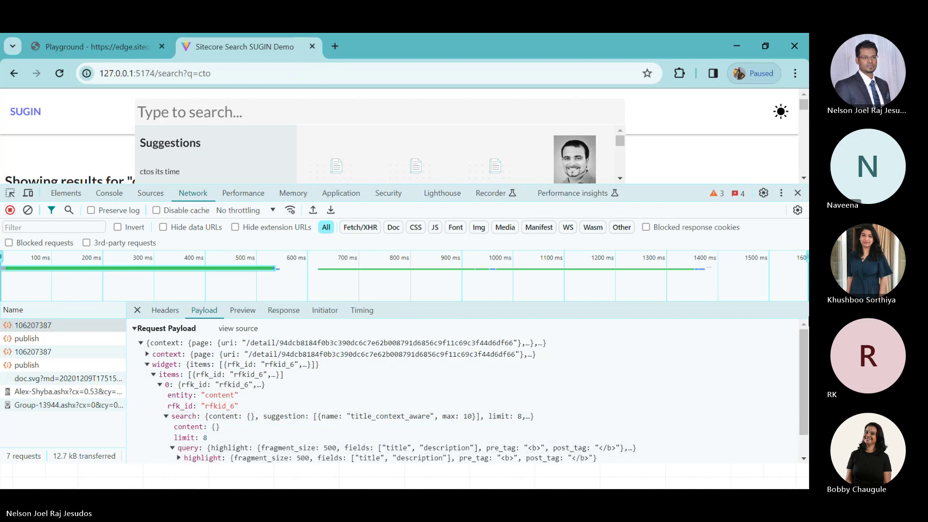
scroll(802, 384, "down", 1)
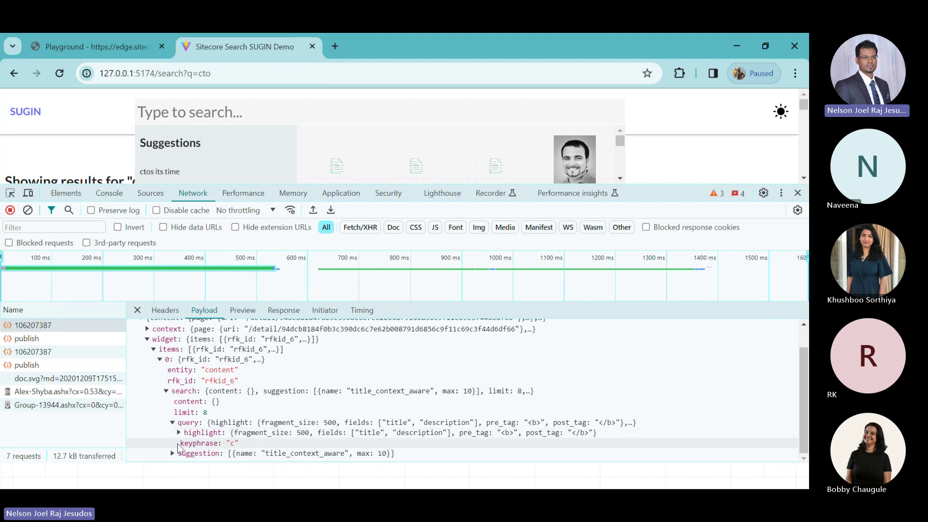
left_click_drag(178, 443, 238, 441)
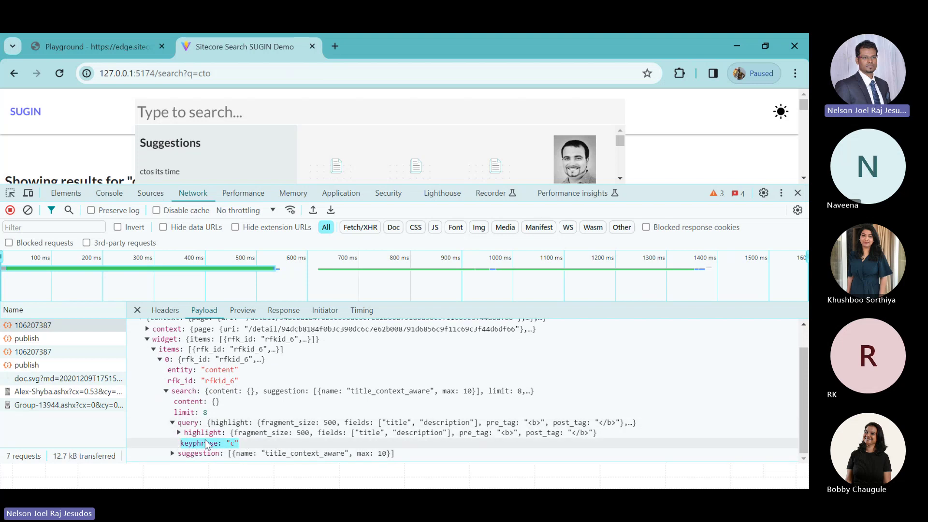
Compare the payload with the sample request in the slide presentation, return to the browser and expand the payload's suggestion entry.
key("alt+Tab")
key("alt+Tab")
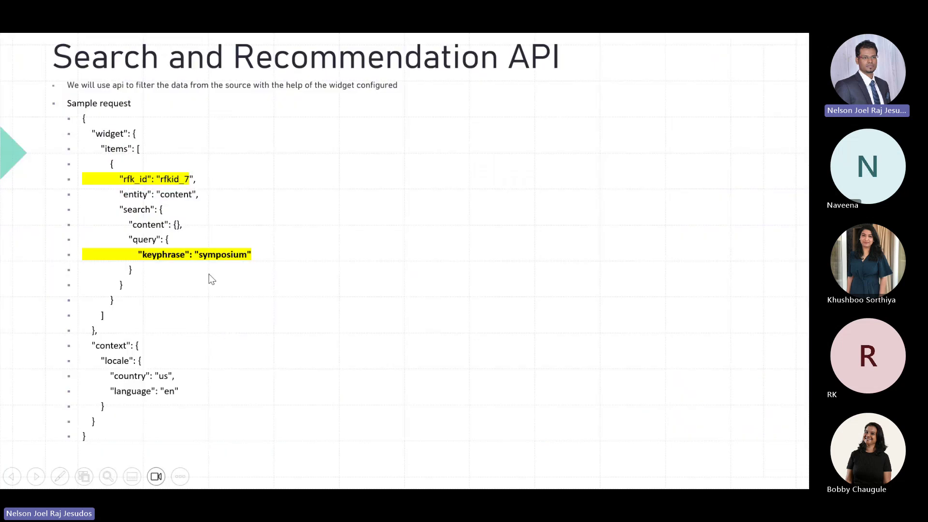
key("alt+Tab")
key("alt+Tab")
key("alt+Tab")
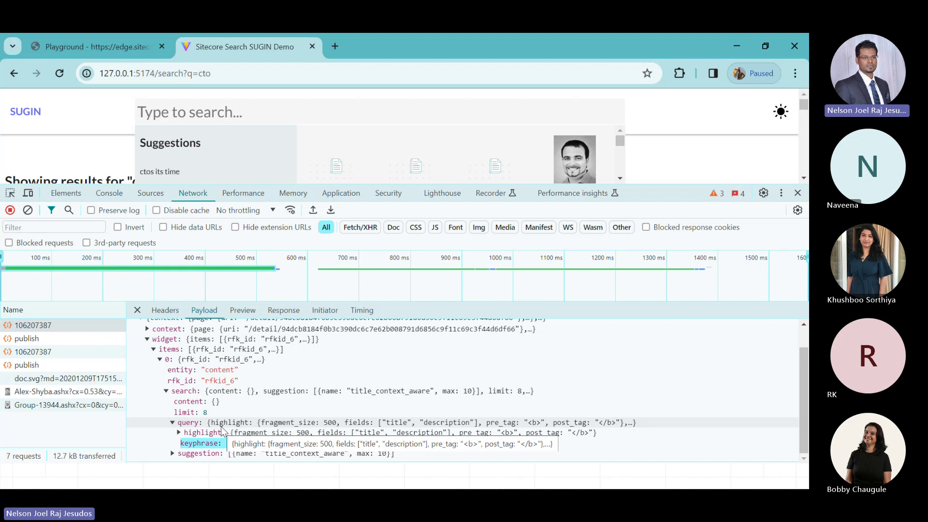
left_click(173, 453)
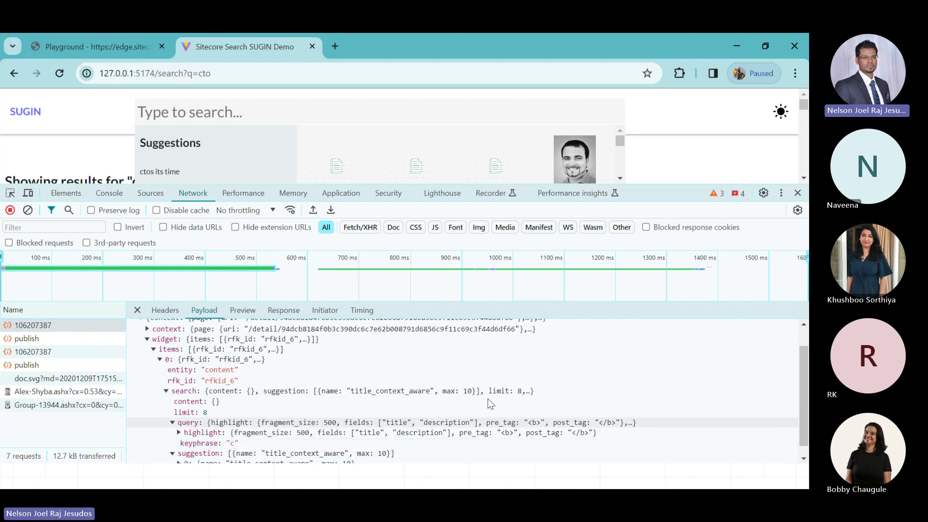
scroll(806, 401, "down", 1)
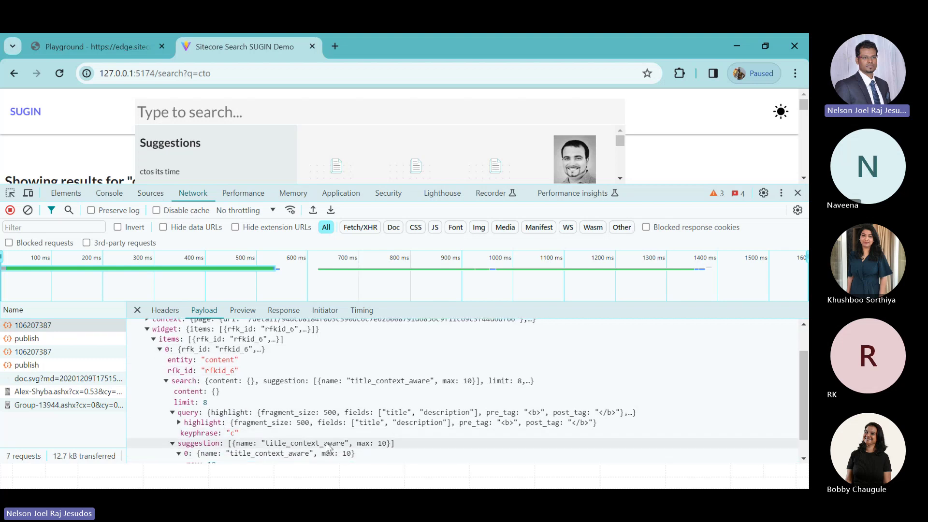
Switch back to the slide presentation and show the "With Recommendation and facets" slide.
key("alt+Tab")
key("alt+Tab")
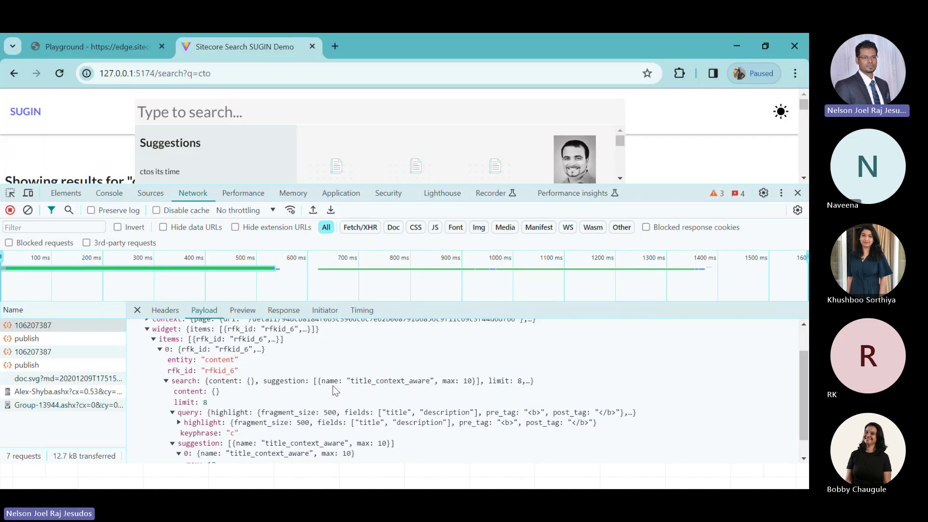
key("alt+Tab")
key("alt+Tab")
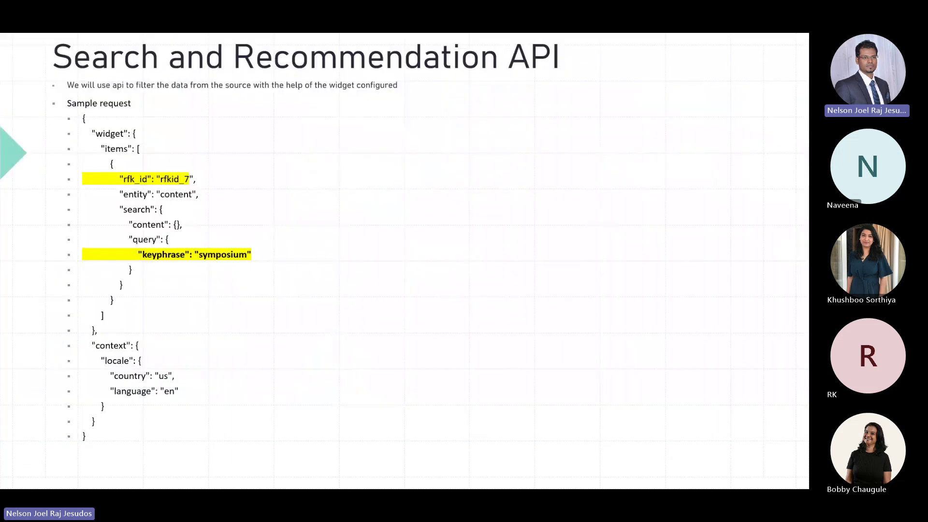
left_click(420, 149)
left_click(420, 149)
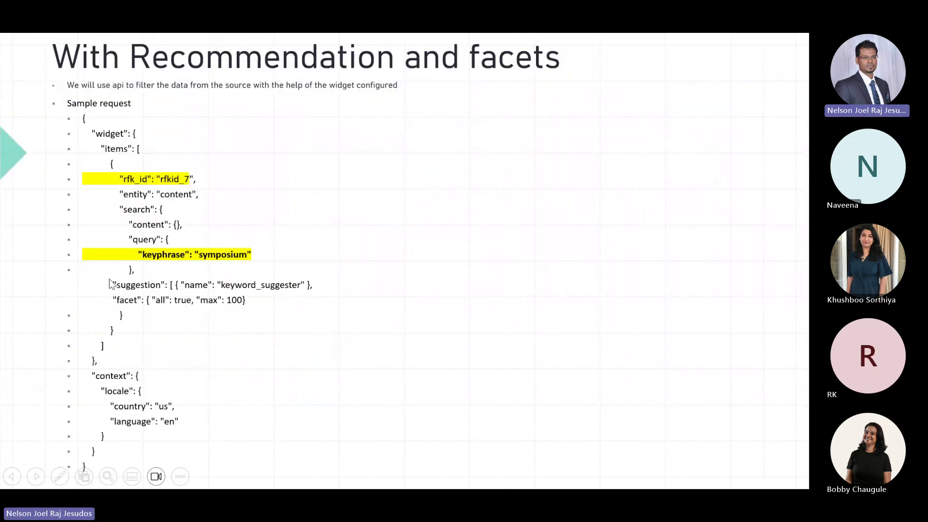
left_click(251, 299)
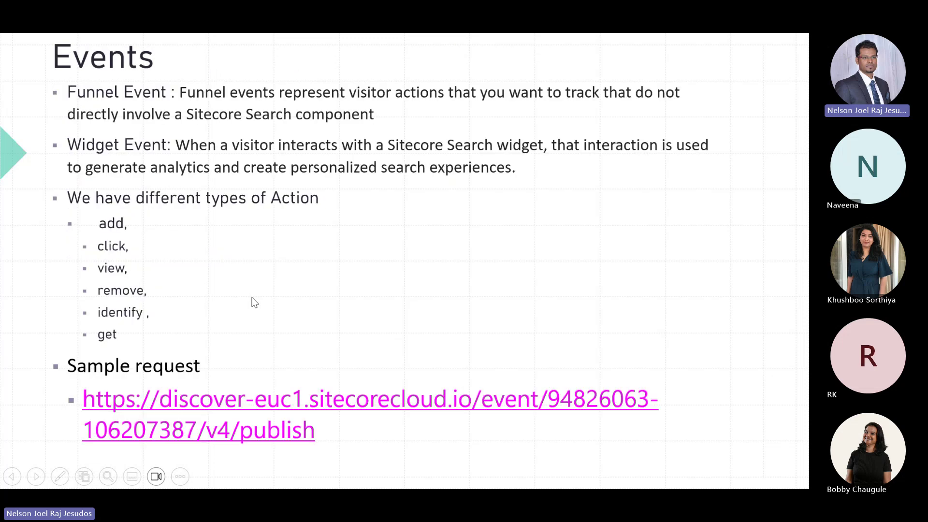
key("Left")
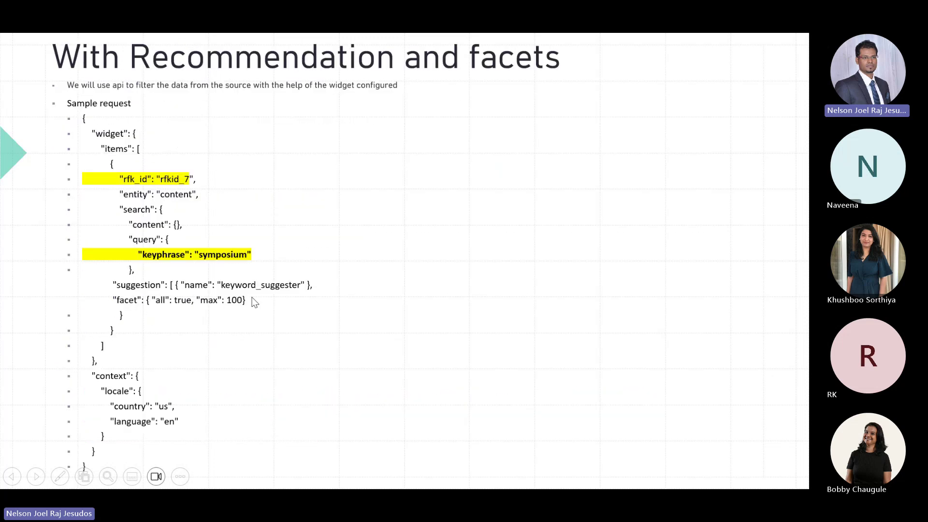